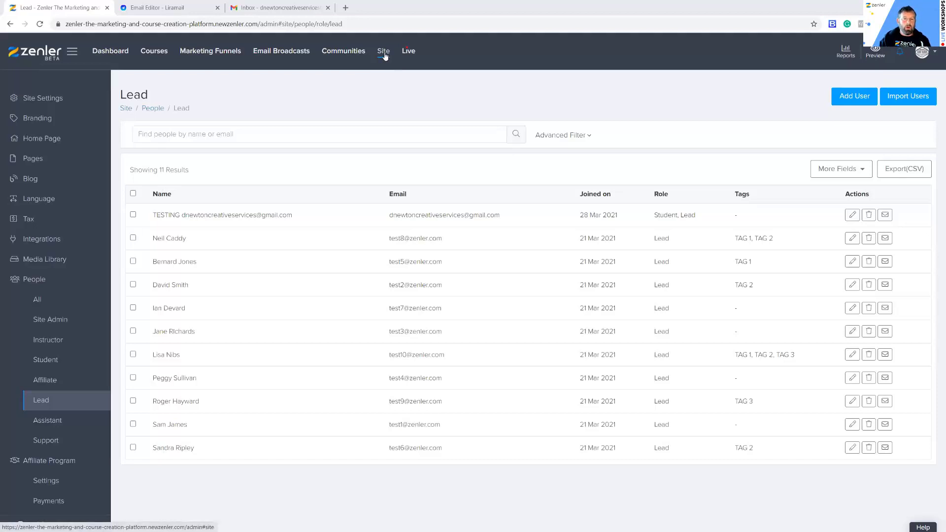
Open the site's people list, filter it to the Lead role, and review the tags assigned to the leads
click(384, 51)
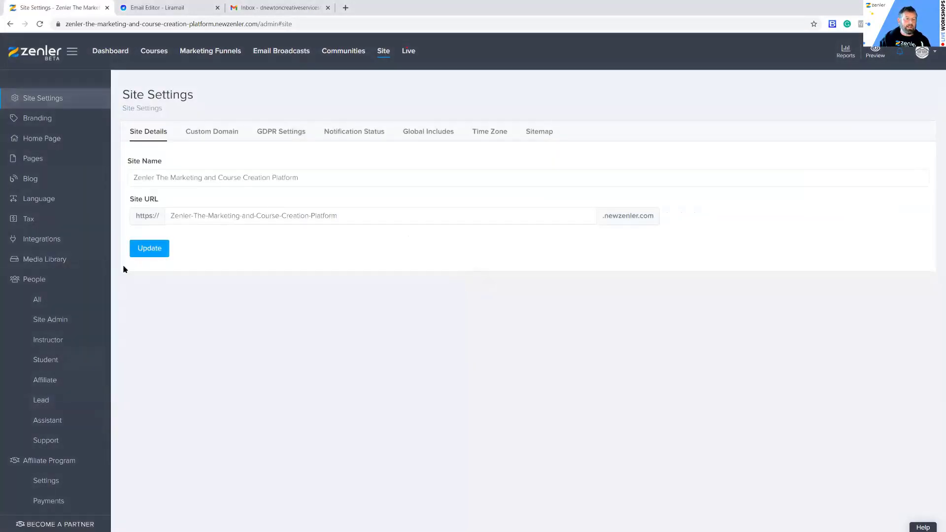
click(38, 302)
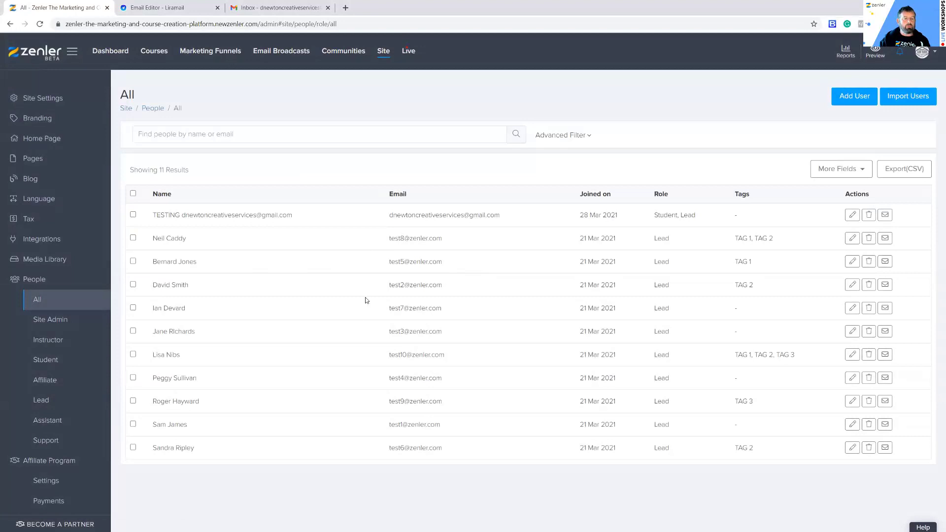
click(42, 401)
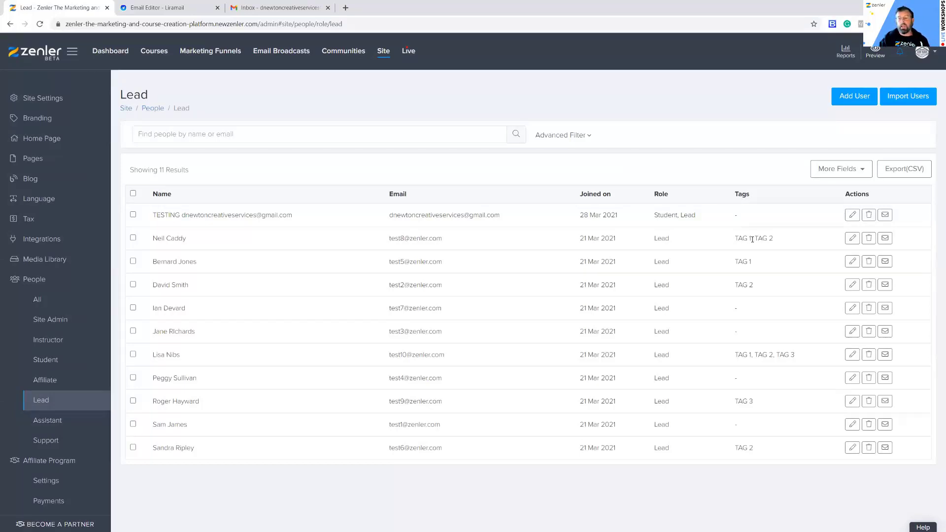
drag(774, 239, 734, 265)
click(642, 482)
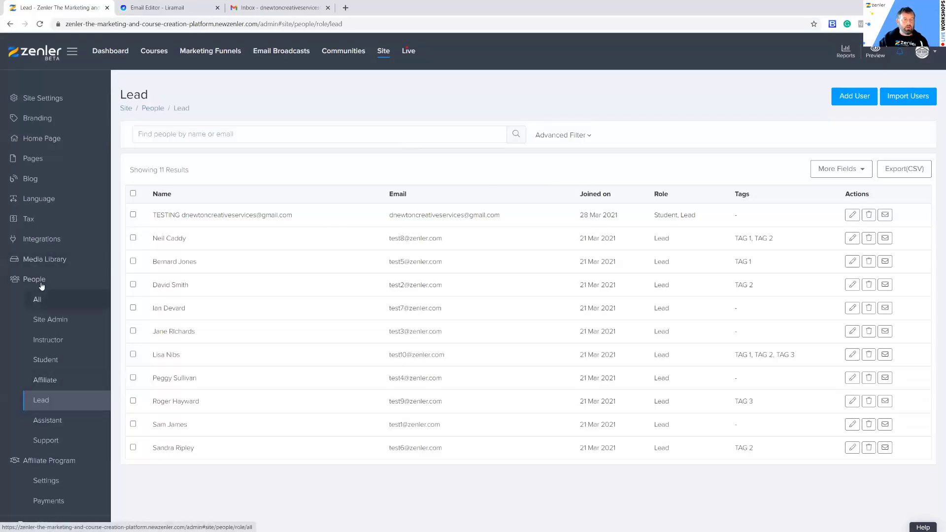
Display people of all roles and check the join date of the lead tagged TAG 1 and TAG 2
click(37, 299)
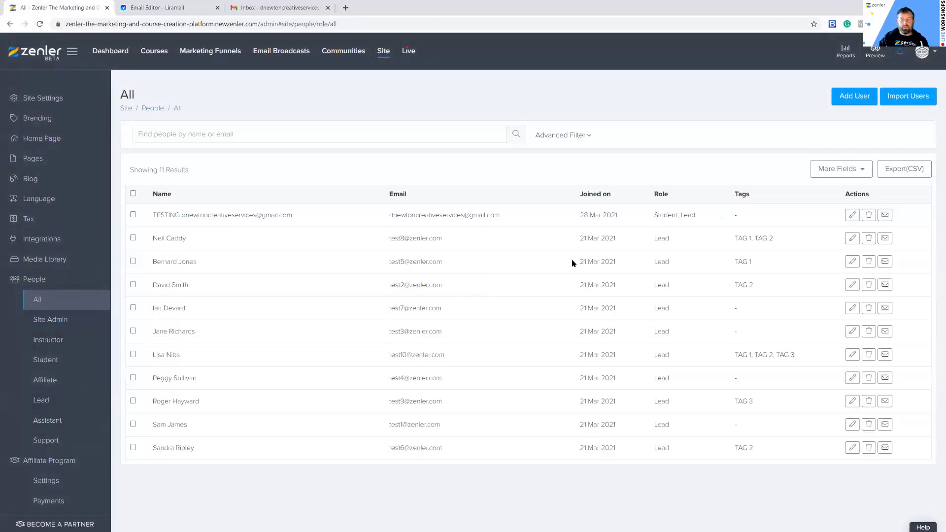
drag(577, 242, 619, 240)
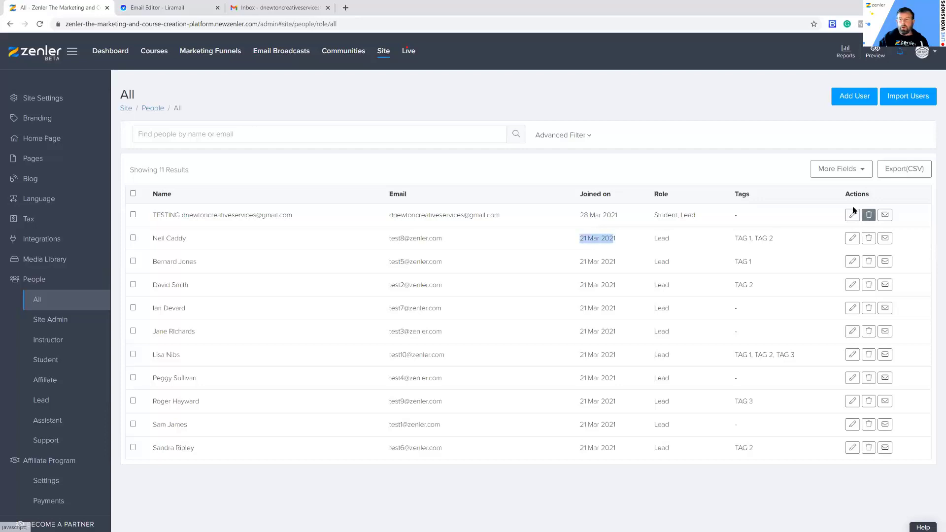
click(825, 240)
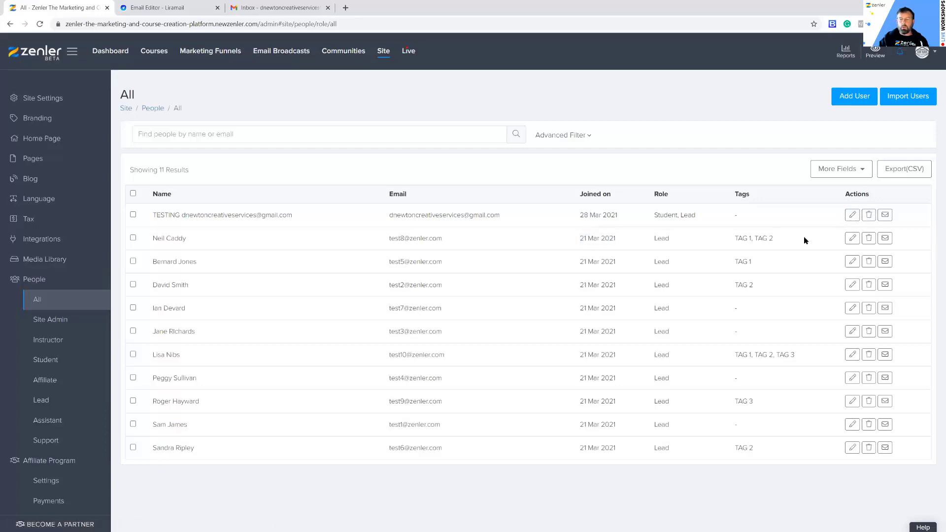
Open the profile of the lead tagged TAG 1 and TAG 2 for editing and add TAG 3
click(852, 238)
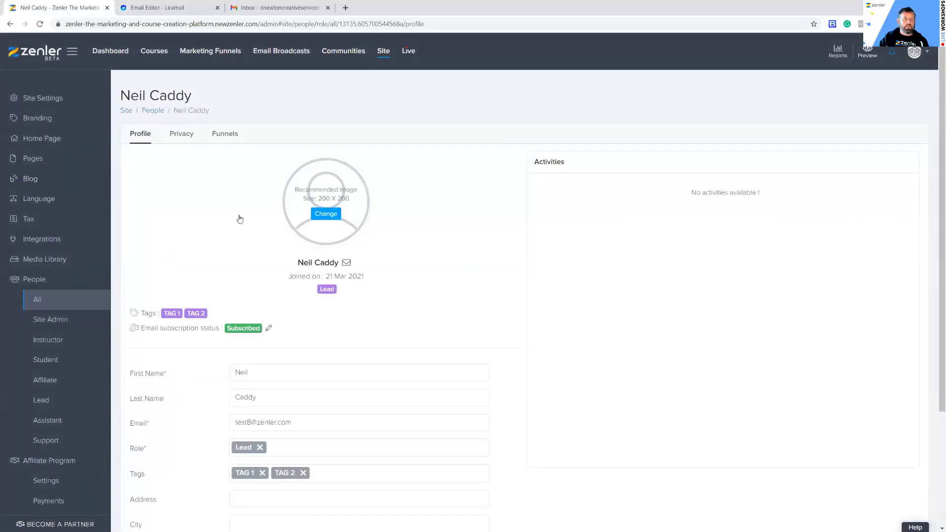
scroll(264, 266, down, 3)
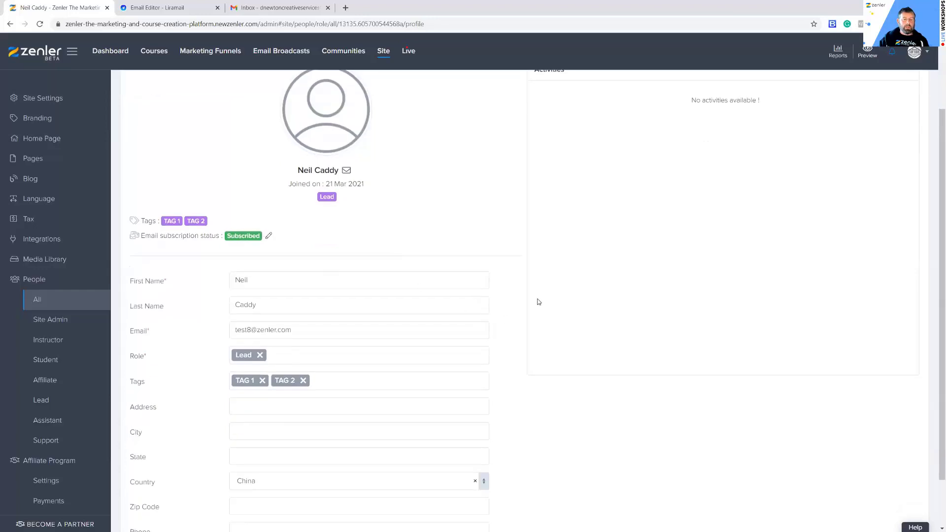
scroll(539, 302, down, 2)
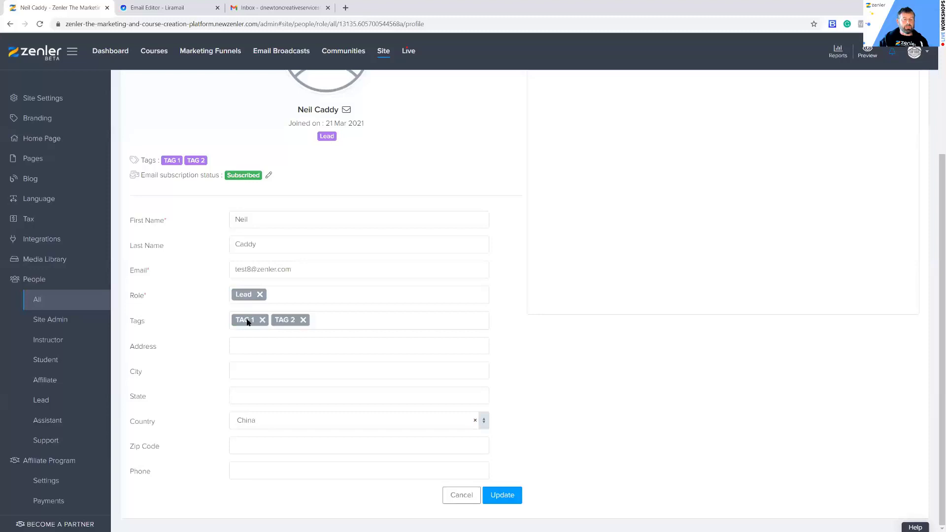
click(320, 319)
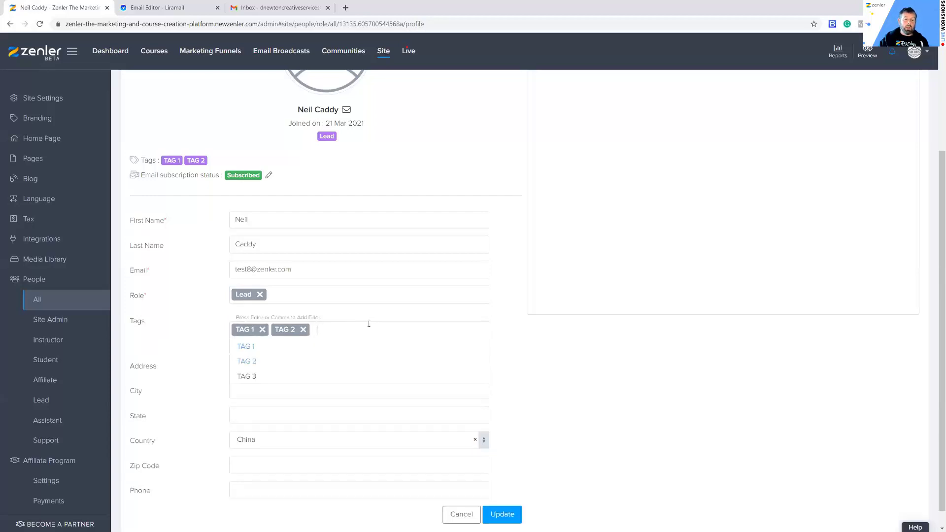
click(252, 377)
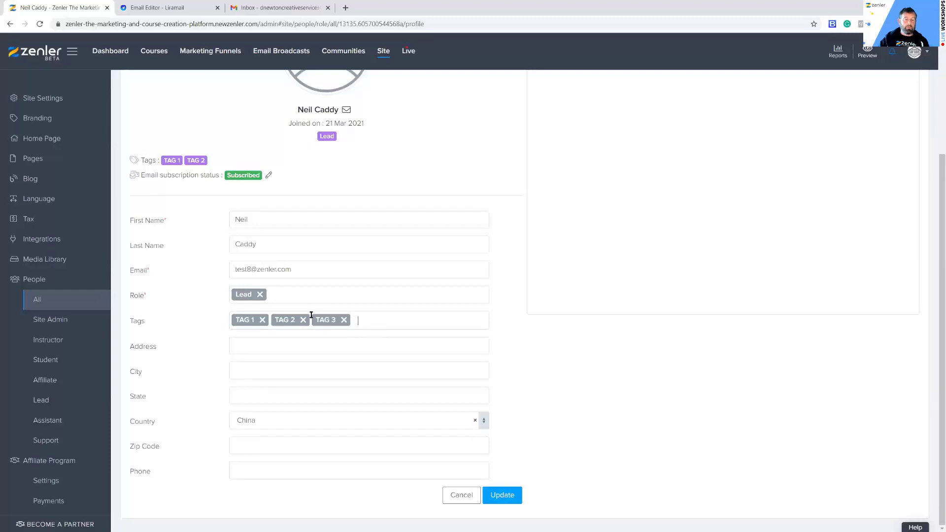
Try adding the Affiliate role to the lead's profile and remove it again
click(294, 293)
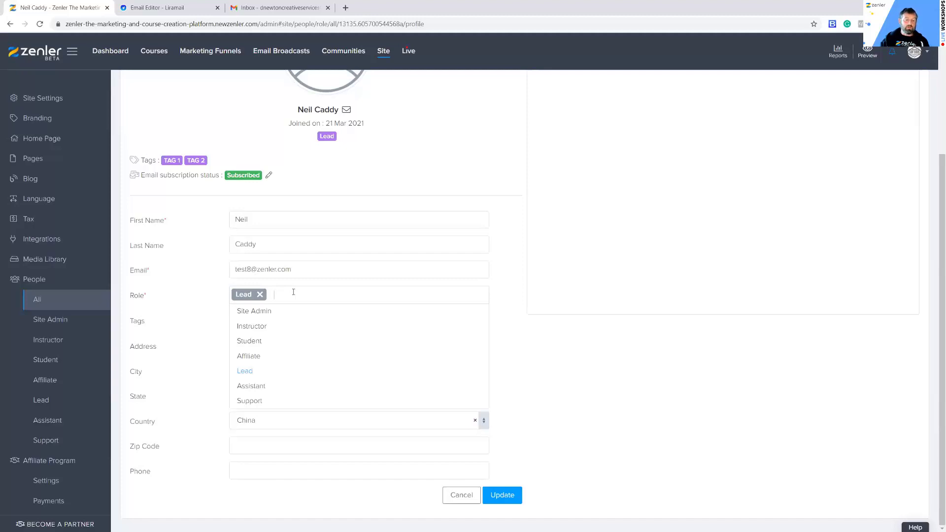
click(246, 358)
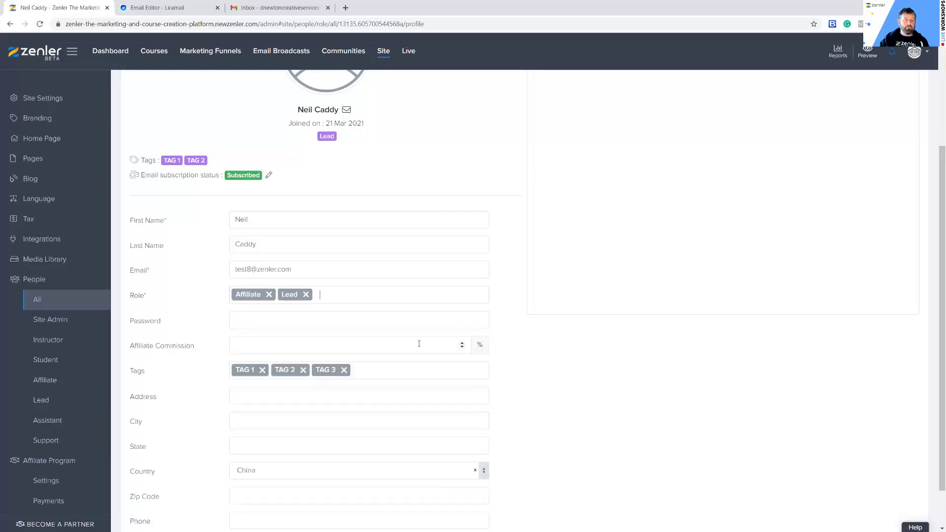
scroll(607, 404, down, 1)
scroll(585, 397, up, 2)
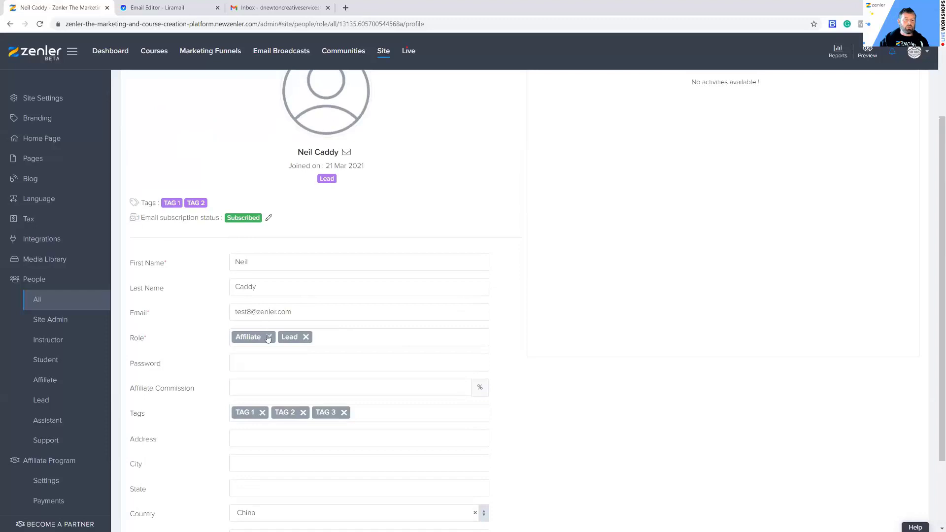
click(269, 337)
click(542, 398)
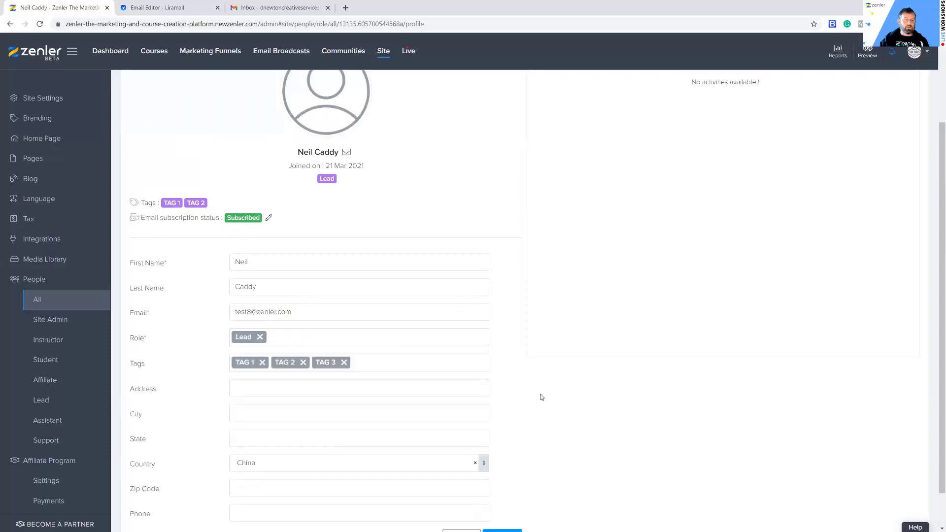
Save the lead's profile with the changed tags
scroll(535, 394, down, 1)
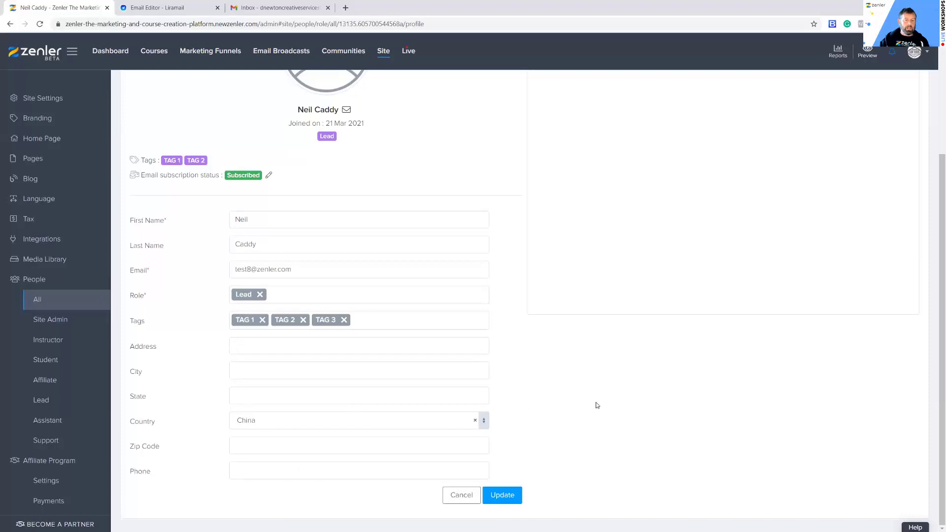
scroll(597, 405, up, 3)
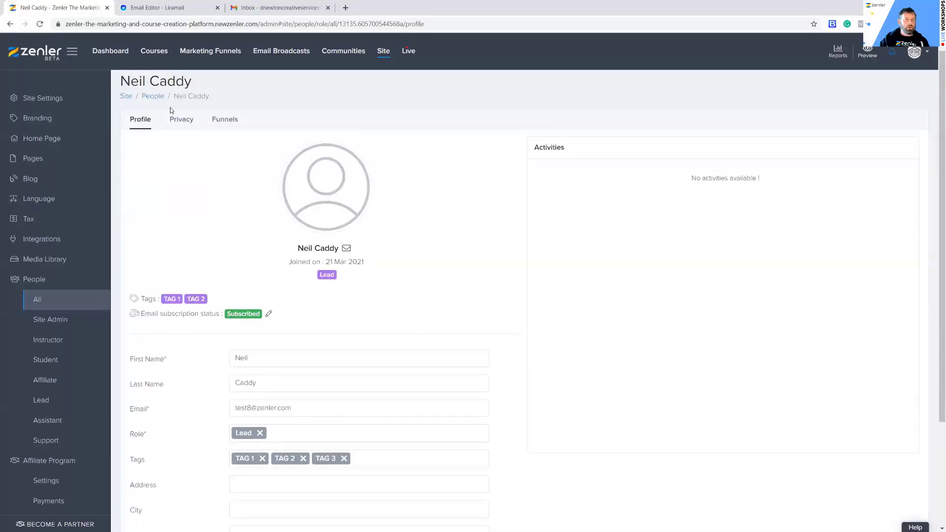
scroll(496, 330, down, 3)
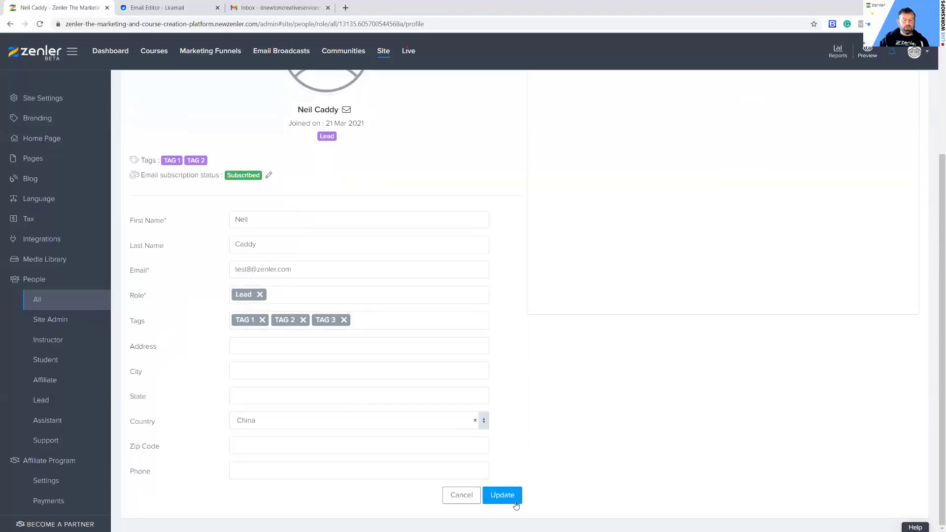
click(513, 497)
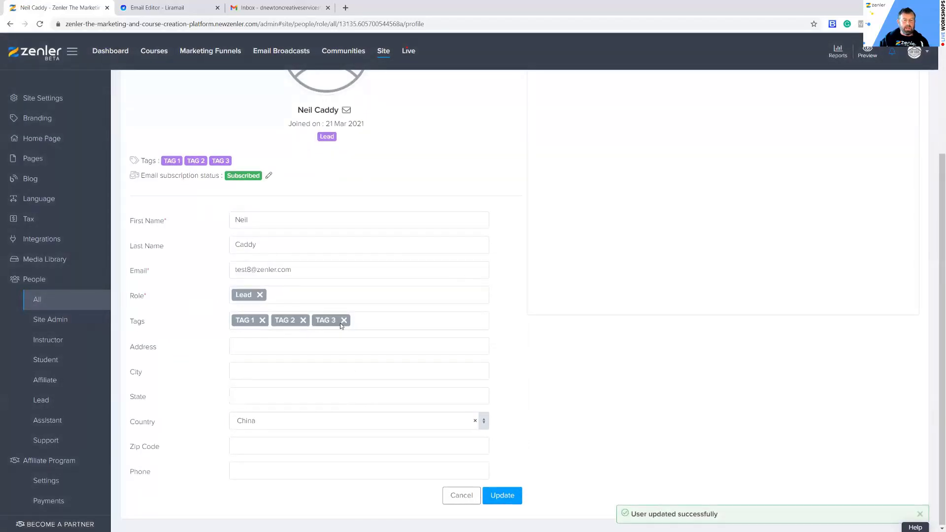
Examine the lead's marketing consent setting and the funnels available for subscribing this person
scroll(593, 419, up, 3)
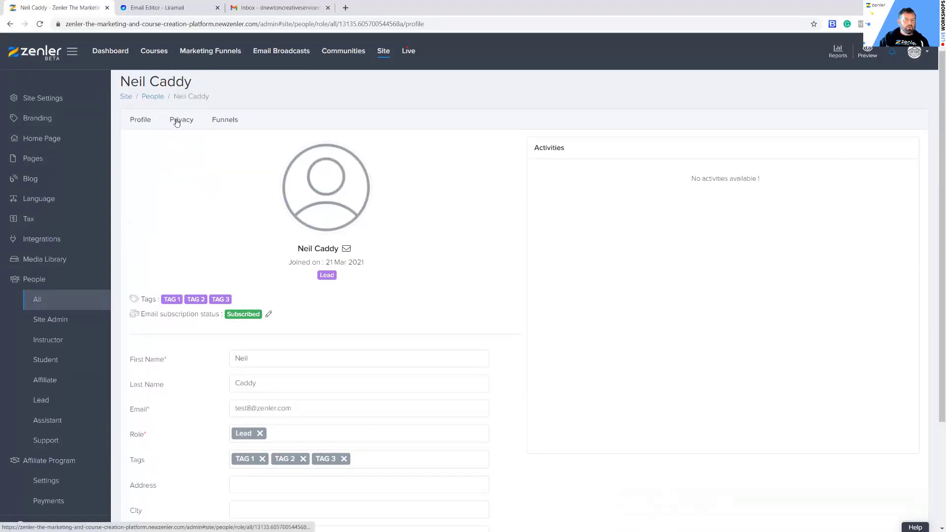
click(180, 120)
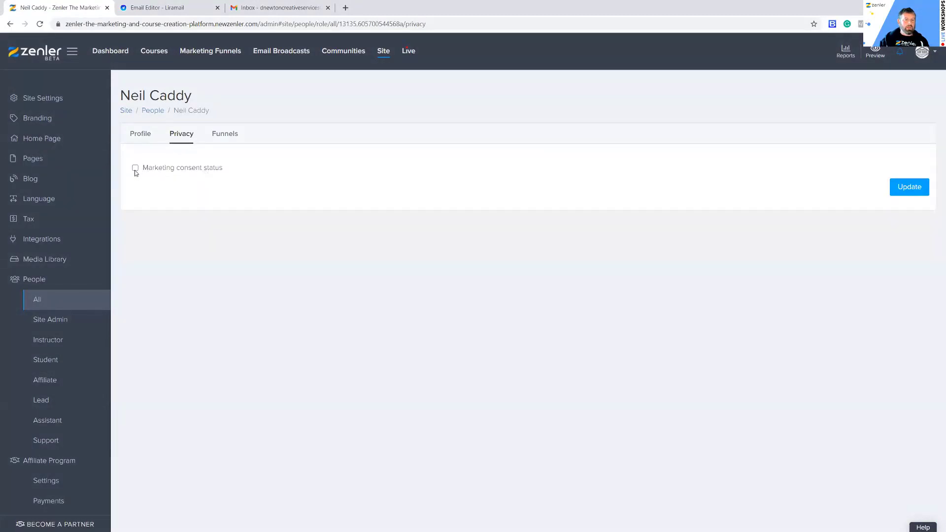
click(225, 134)
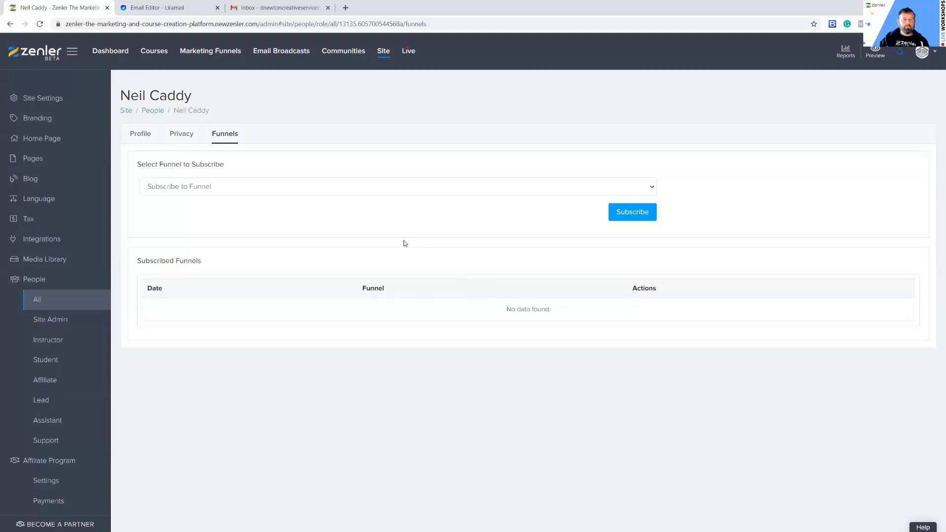
click(653, 188)
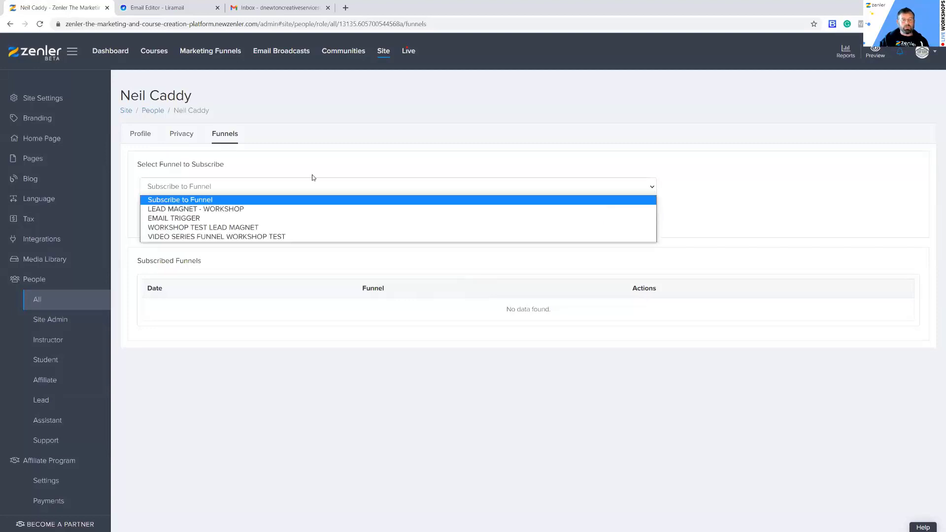
click(325, 162)
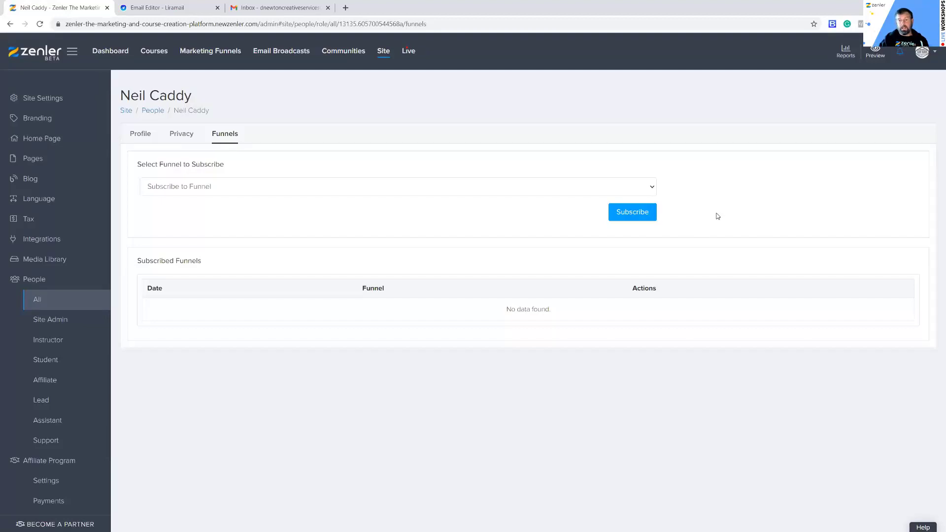
click(651, 189)
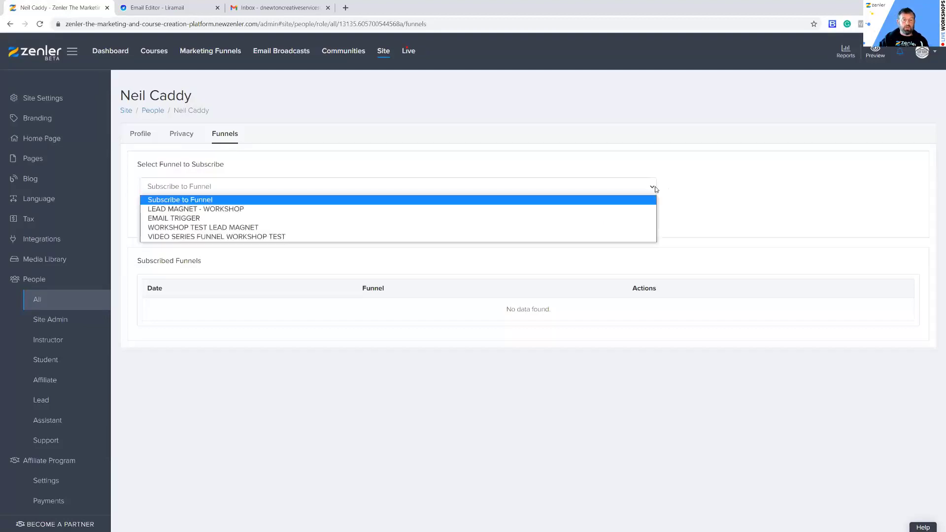
click(707, 191)
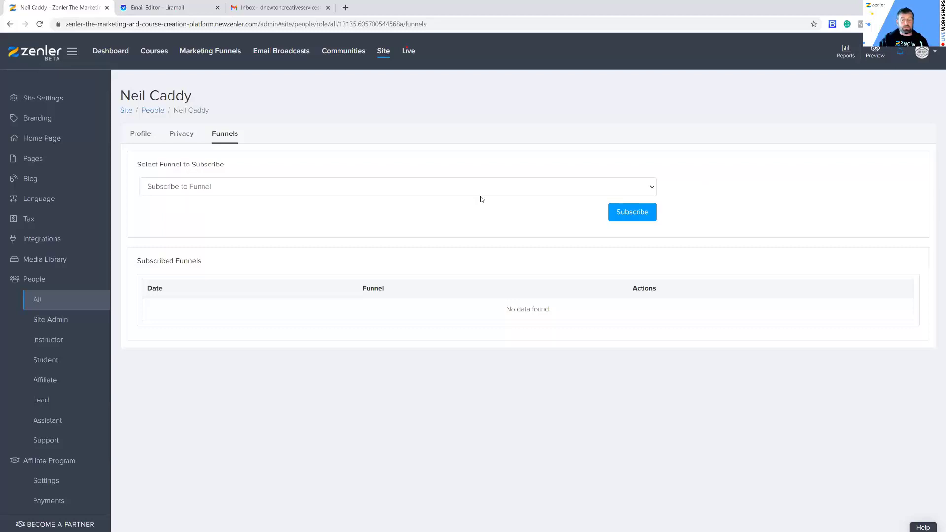
Return to the list of all people and review the tags shown for the leads
click(46, 300)
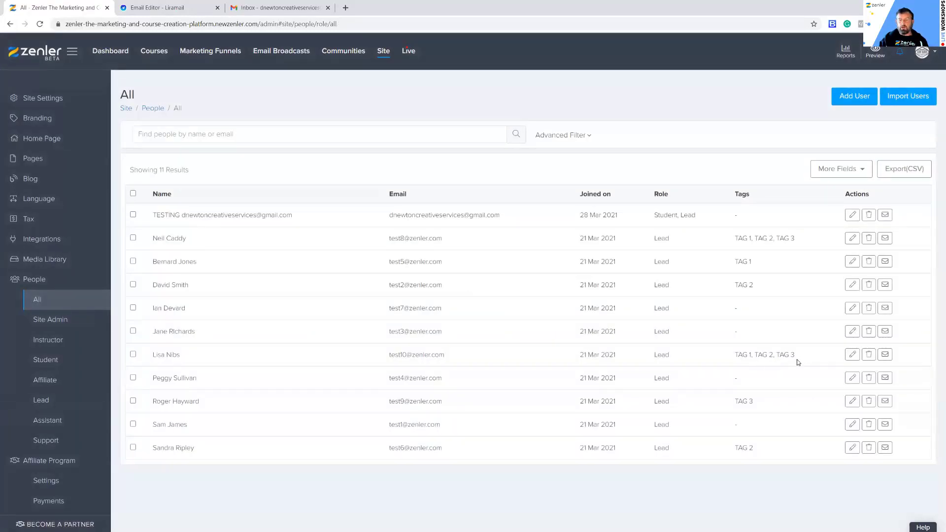
drag(801, 356, 780, 355)
click(767, 284)
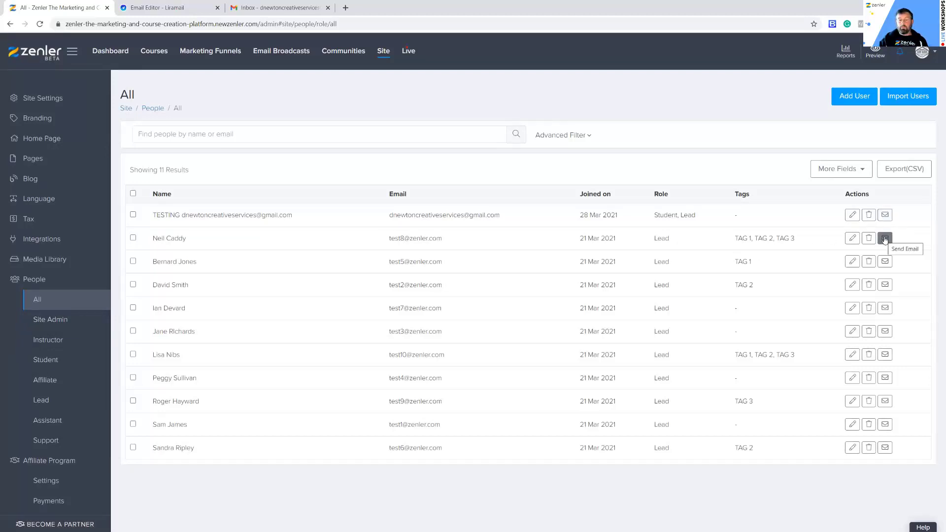
Open an email to the user with Student and Lead roles, examine its sender and content fields, and close it without sending
click(885, 215)
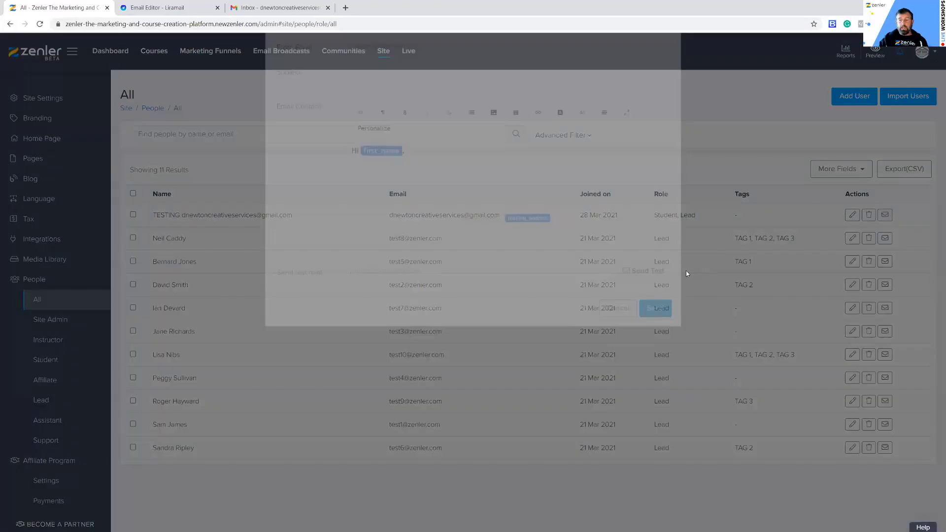
click(426, 221)
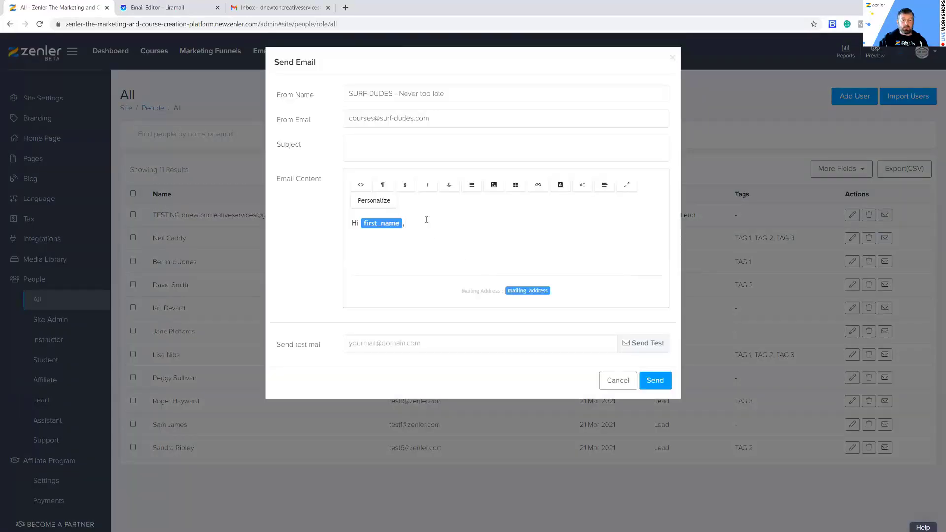
click(466, 138)
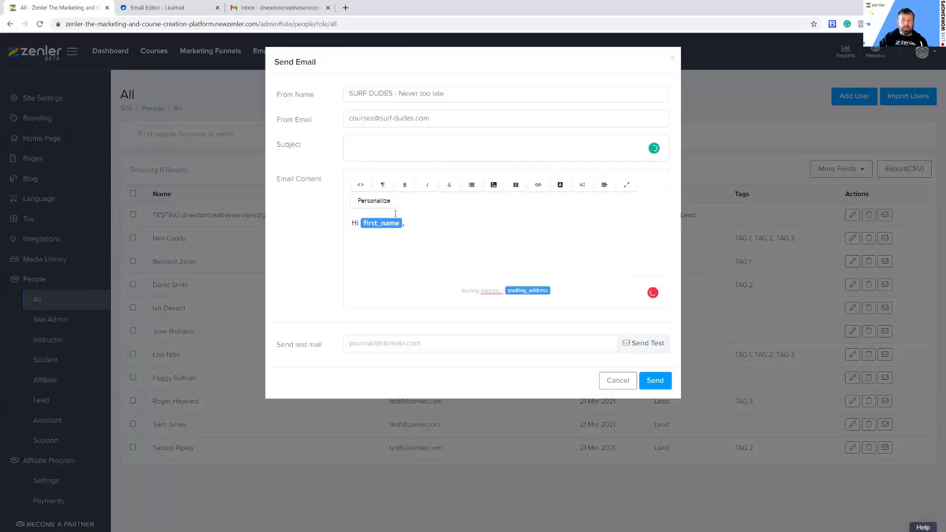
click(416, 224)
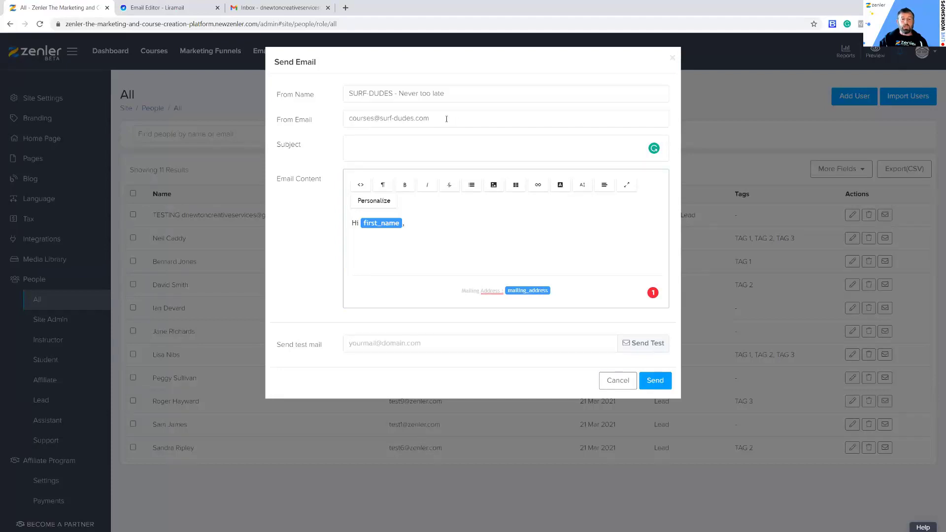
drag(447, 118, 395, 112)
click(672, 57)
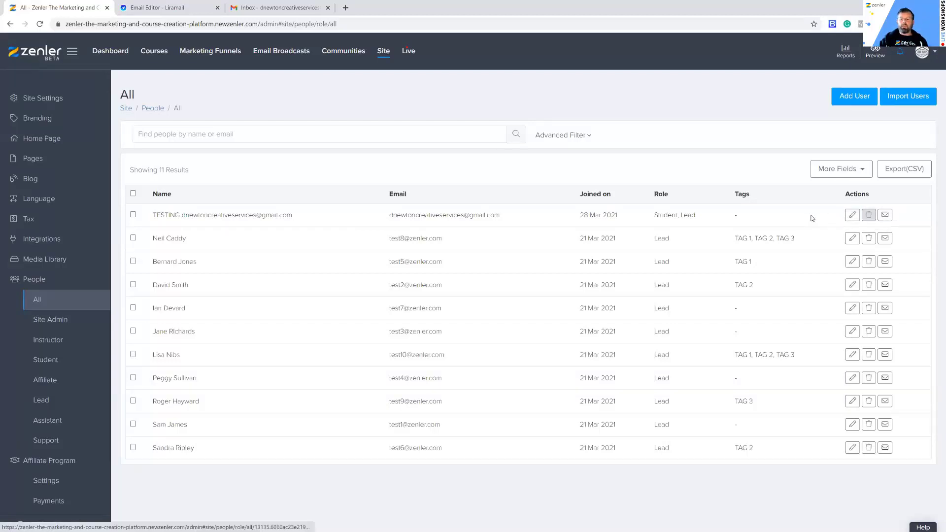
Try to delete the user holding the Student and Lead roles, dismiss the notice, and check the user's Student role
drag(655, 216, 696, 216)
click(869, 216)
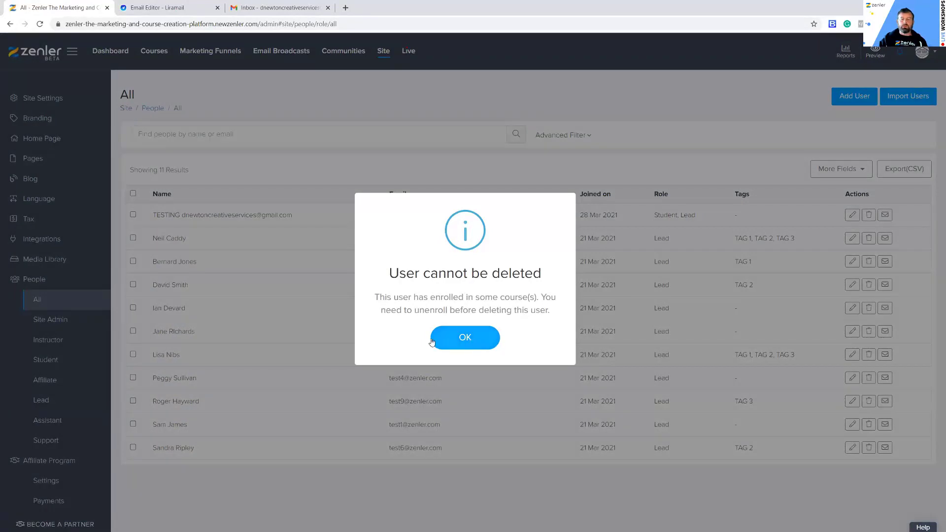
click(467, 338)
drag(653, 215, 681, 215)
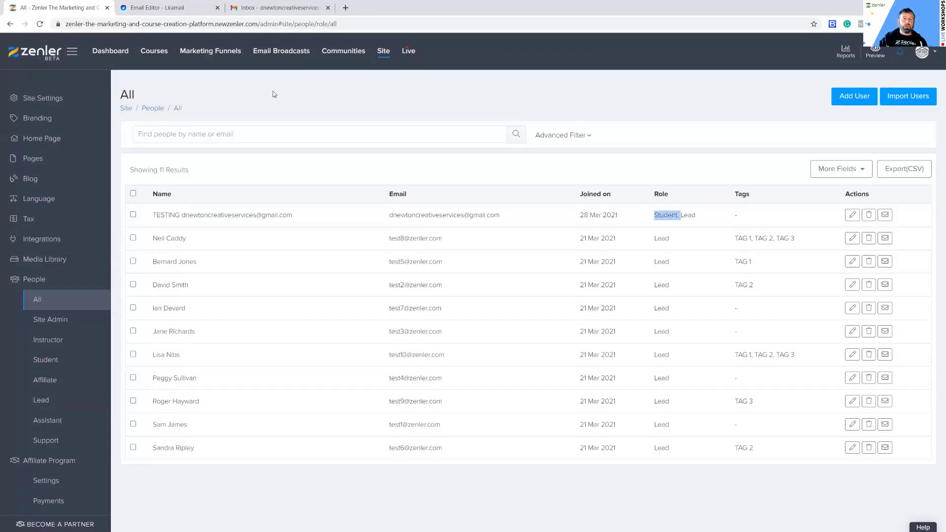
Open the Create Stunning Emails course and view the people enrolled in it
click(155, 53)
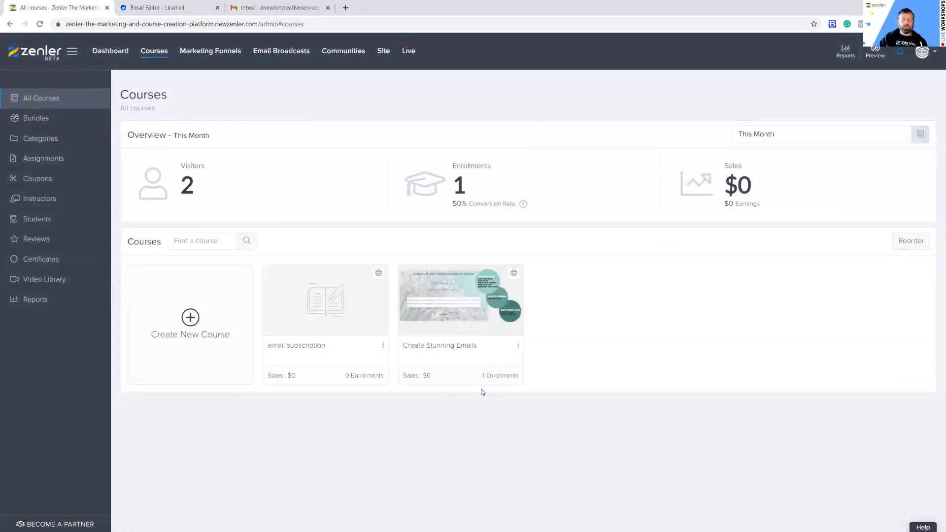
click(456, 300)
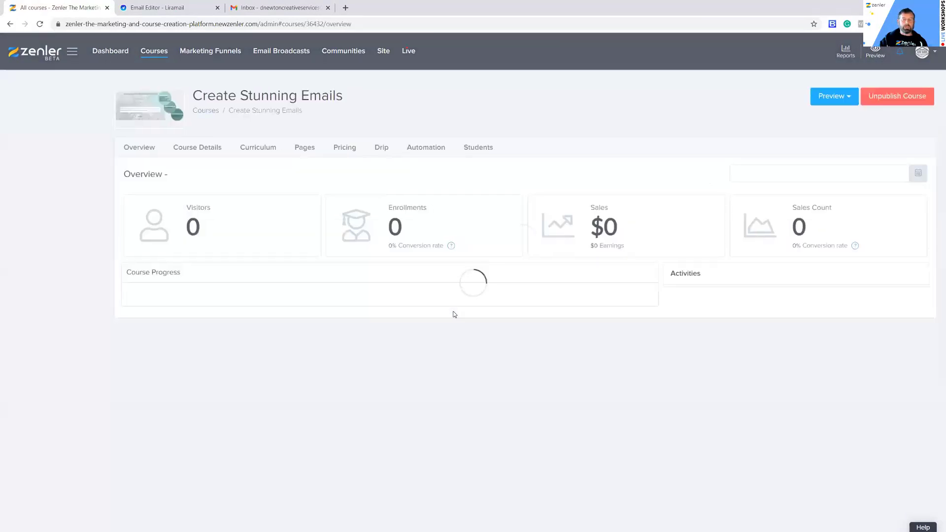
click(374, 148)
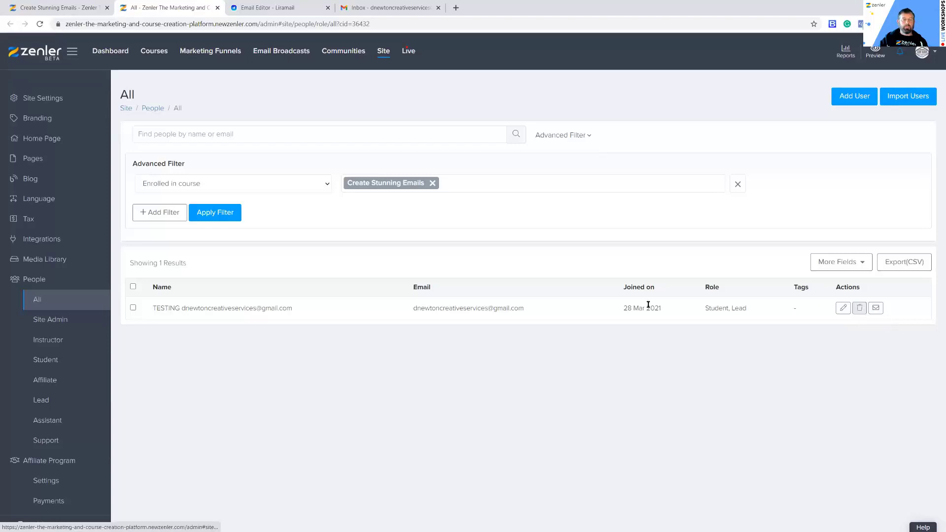
Compare the list of all people with the Lead list, check the Student role there, and return to all people
click(47, 306)
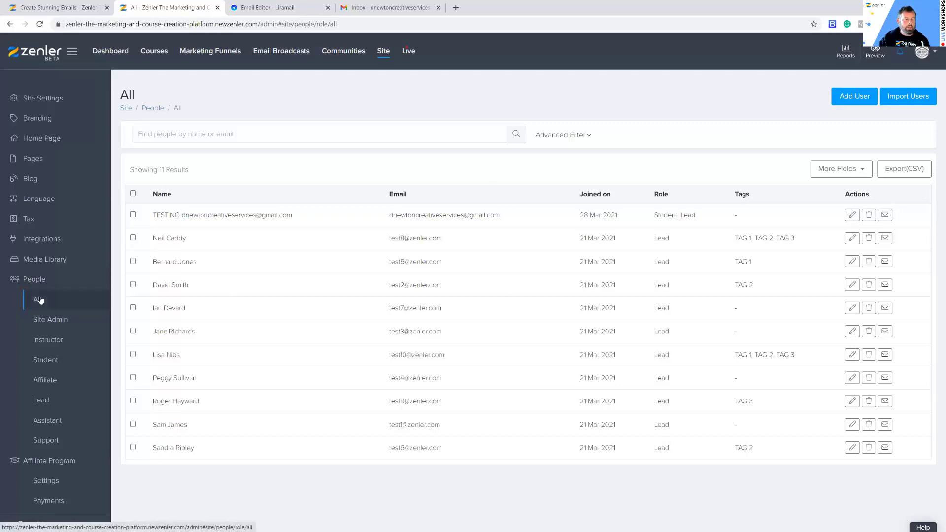
click(42, 400)
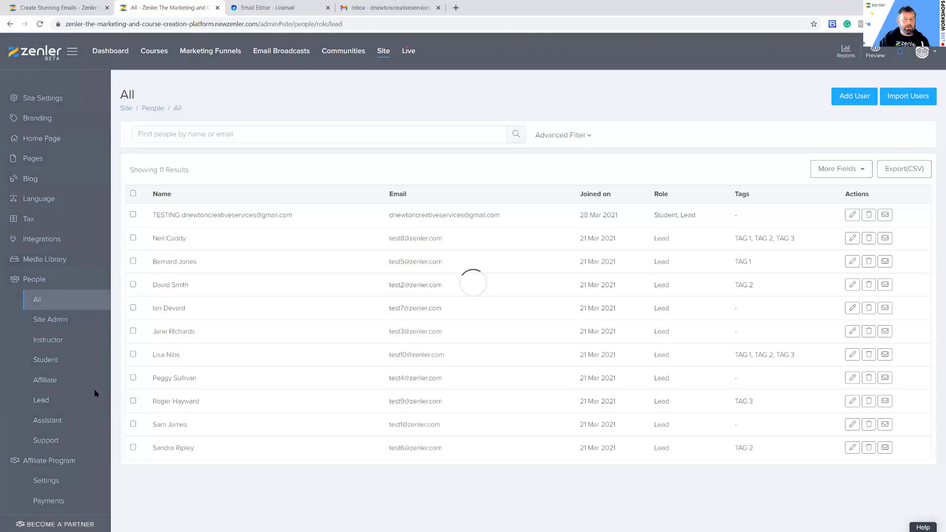
double_click(660, 215)
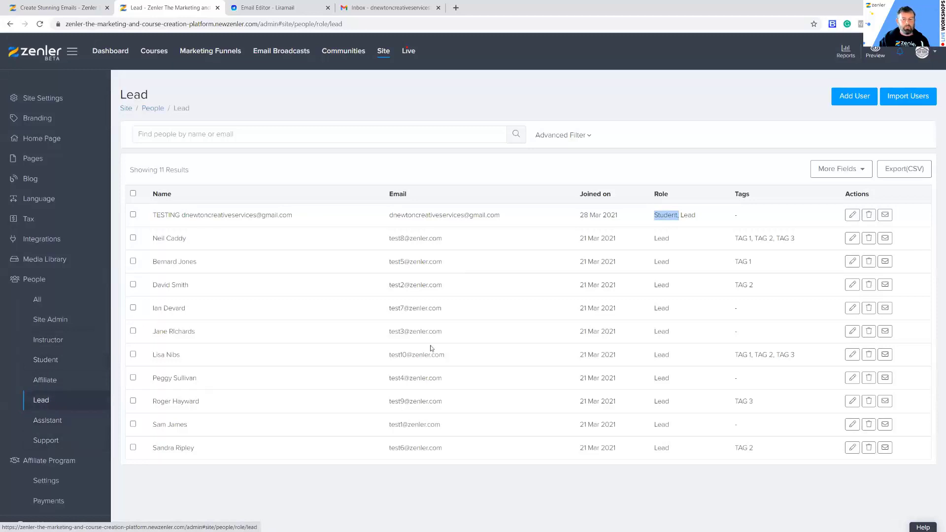
click(57, 301)
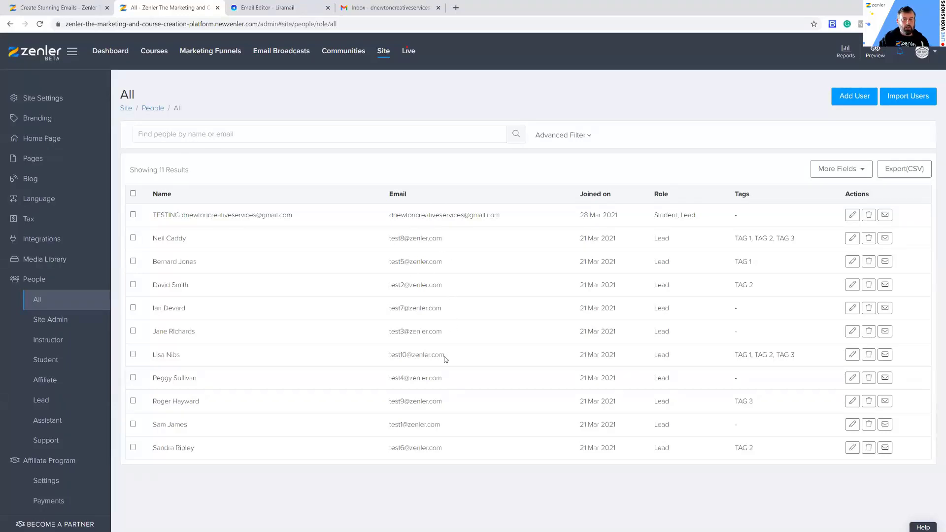
Copy the email address of a lead tagged TAG 1, TAG 2 and TAG 3 and search the people list for it
drag(447, 358, 377, 364)
key(ctrl+c)
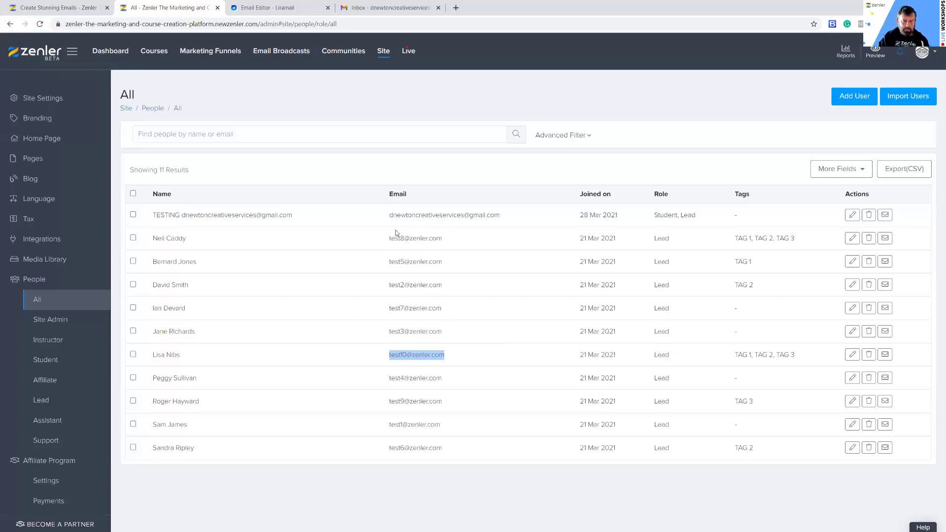
click(197, 133)
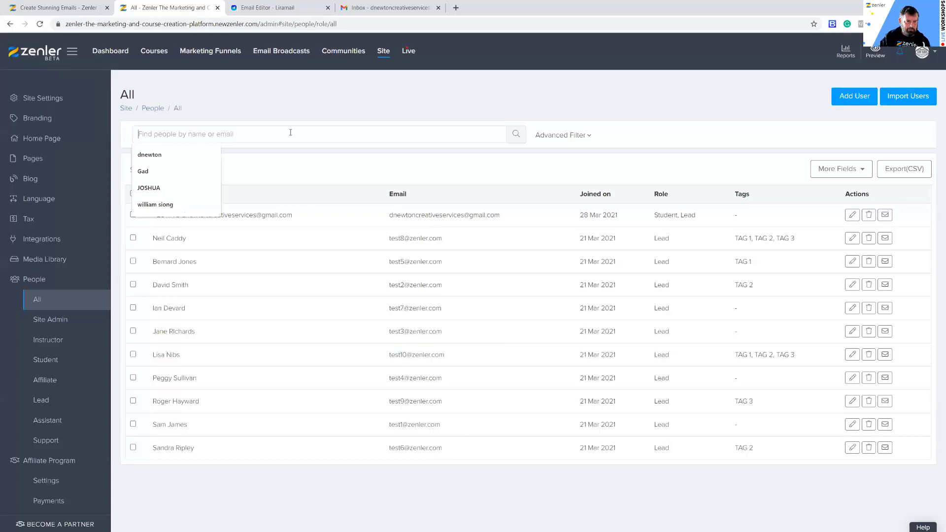
key(ctrl+v)
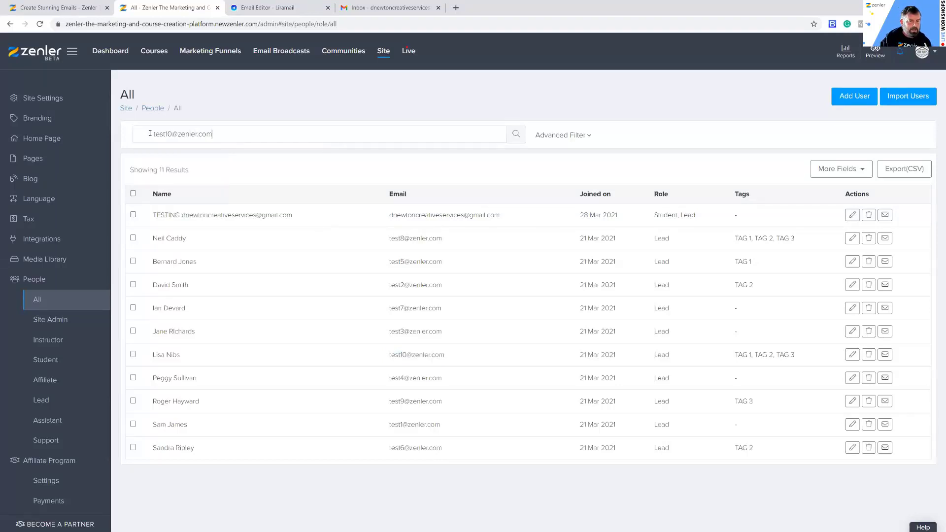
drag(153, 134, 135, 132)
key(BackSpace)
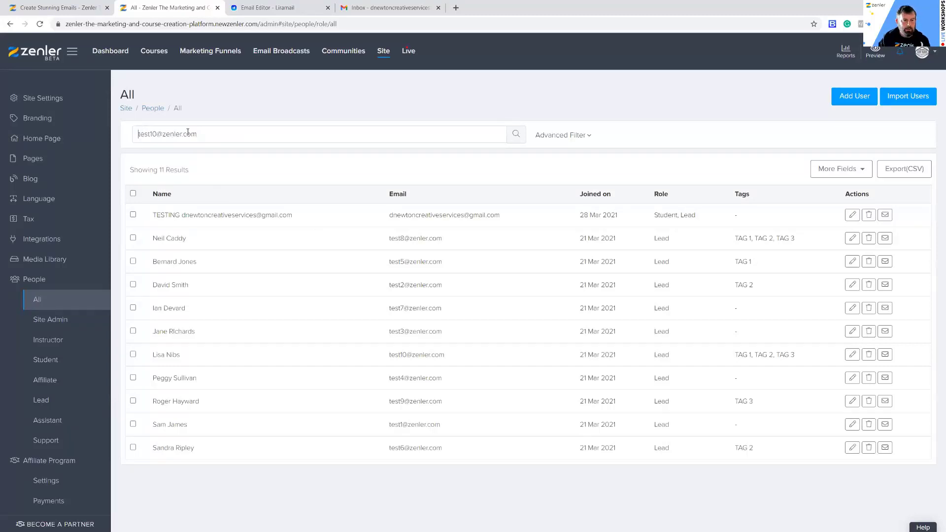
click(516, 134)
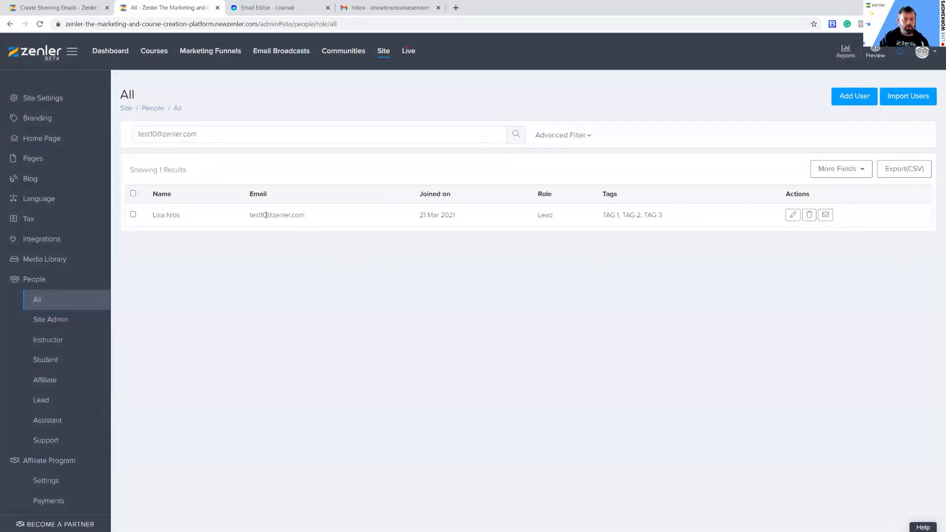
Clear the email search to list all people again
drag(314, 216, 248, 217)
drag(208, 133, 127, 137)
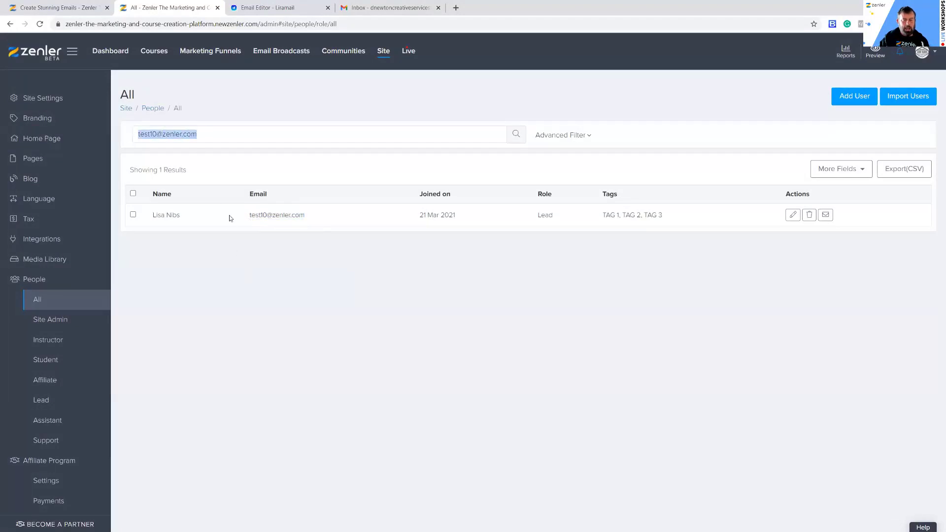
key(BackSpace)
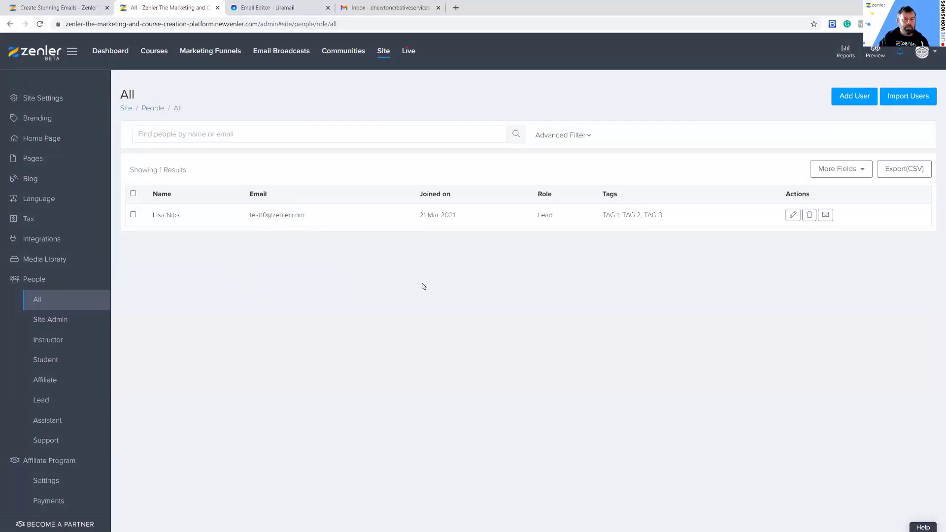
click(516, 134)
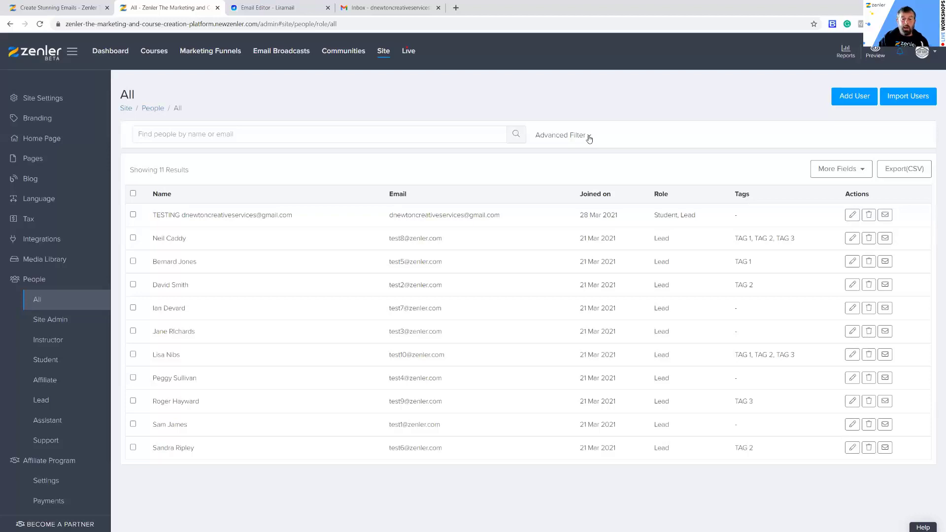
click(589, 137)
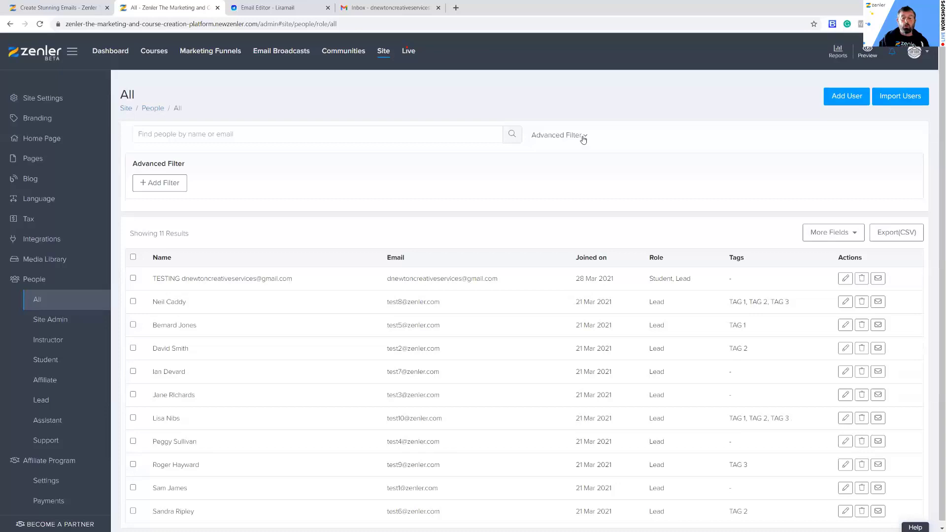
click(589, 137)
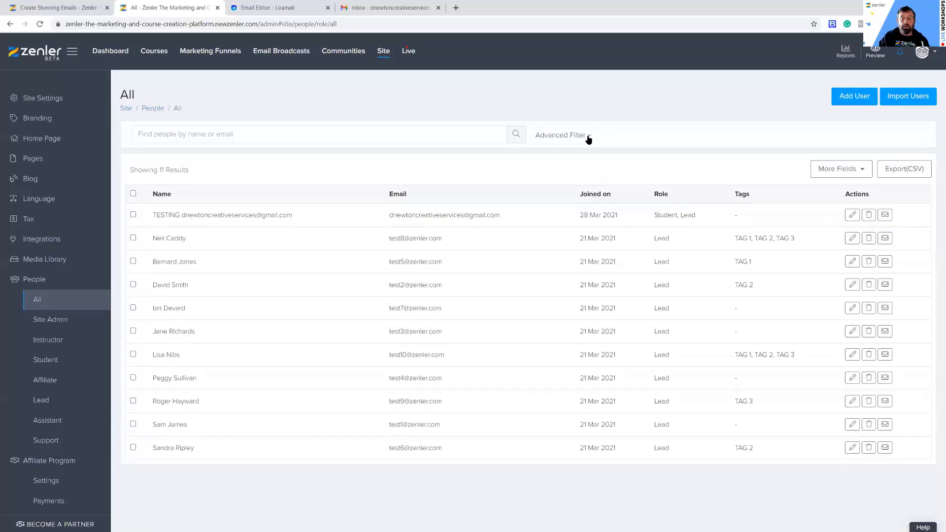
click(589, 137)
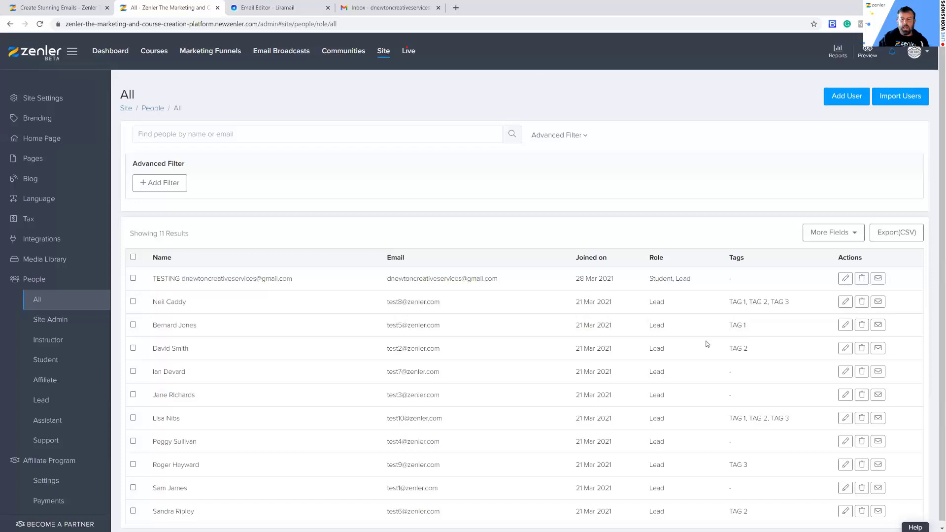
scroll(707, 343, down, 1)
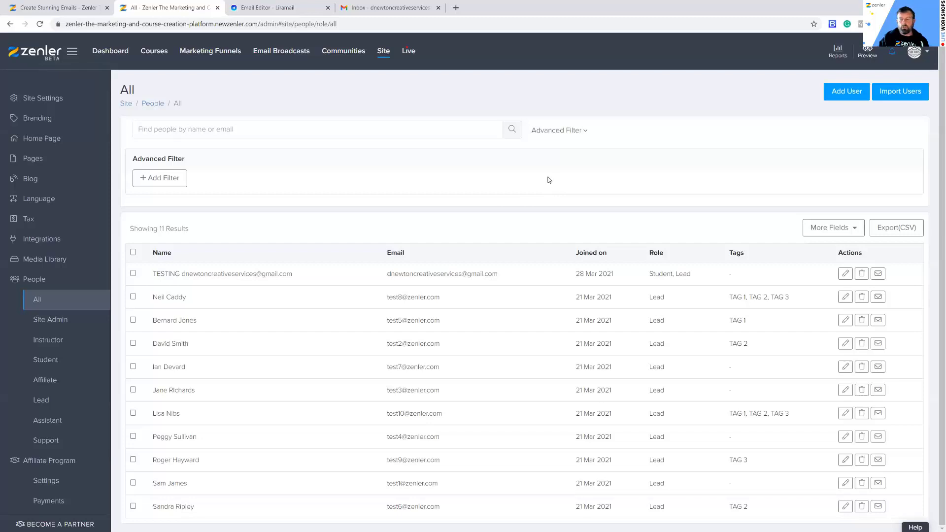
click(585, 134)
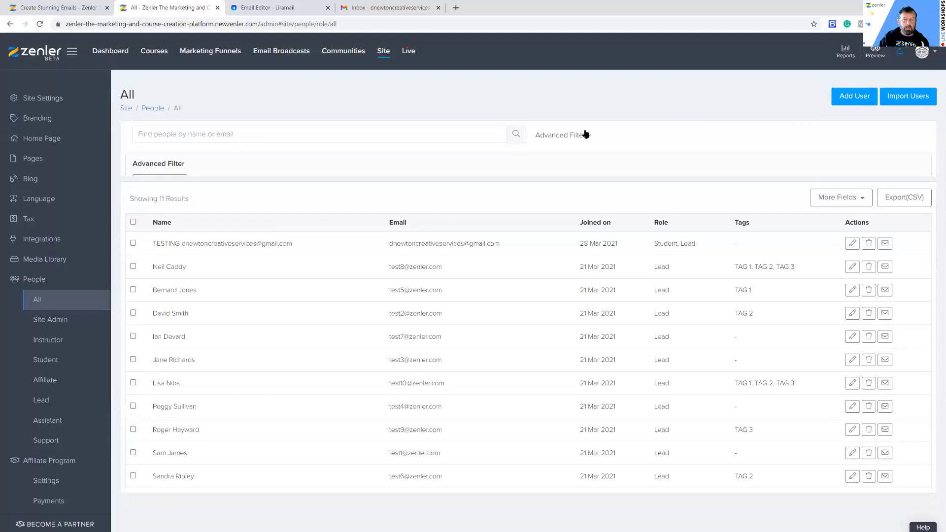
Apply an advanced filter showing only people whose user tag contains TAG 1
click(585, 135)
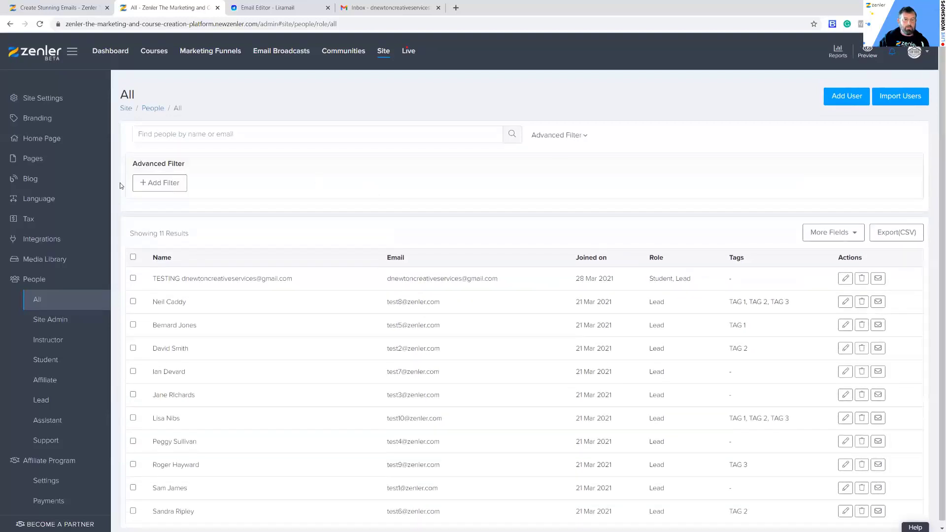
click(161, 182)
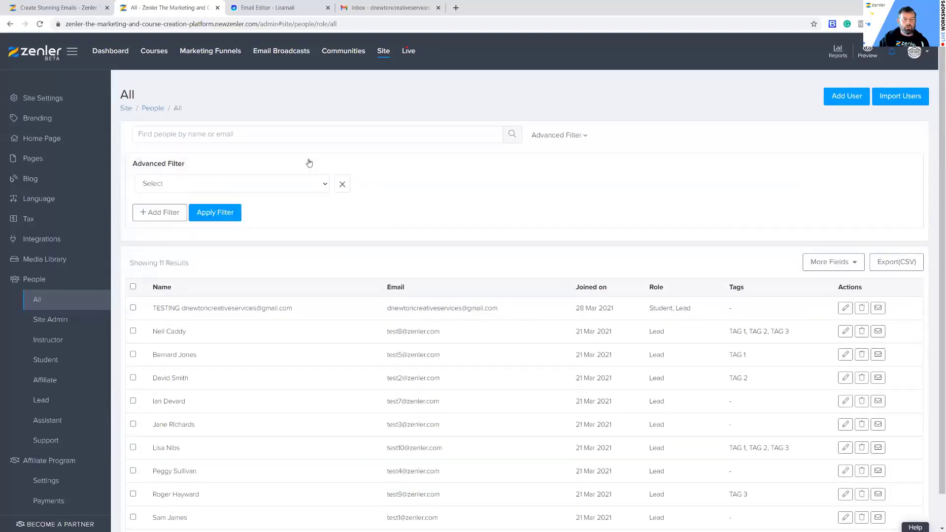
click(325, 186)
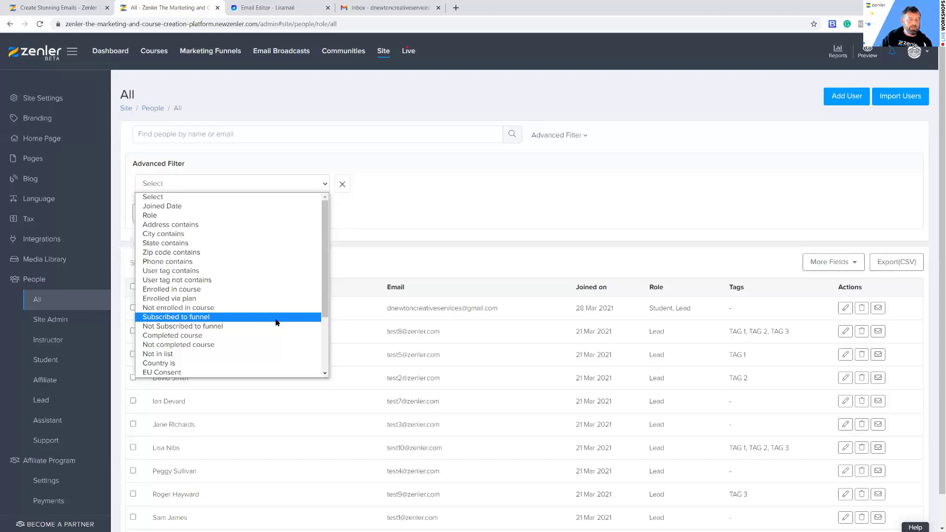
scroll(276, 323, down, 3)
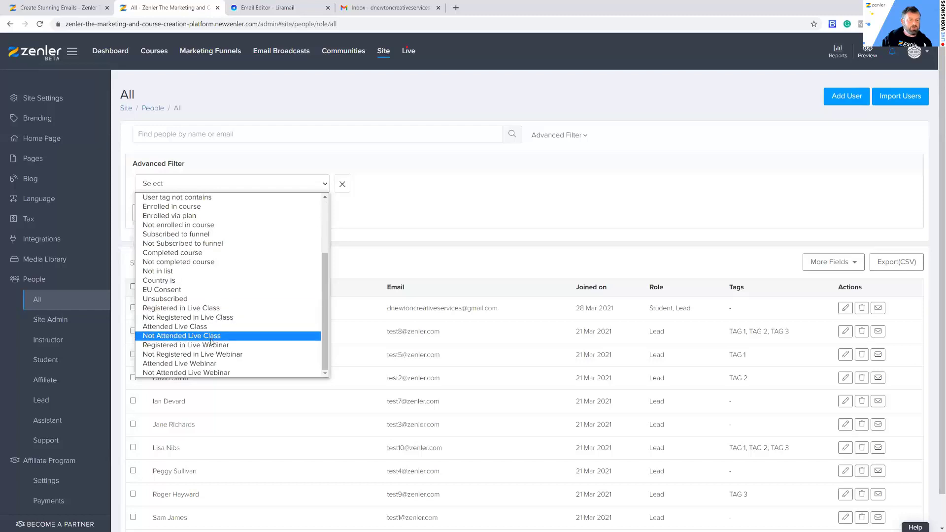
scroll(241, 325, up, 3)
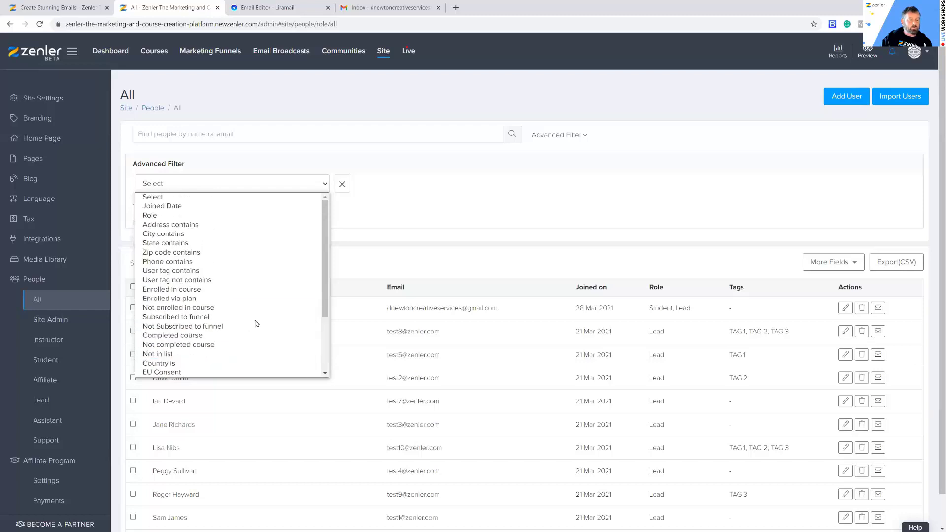
click(163, 271)
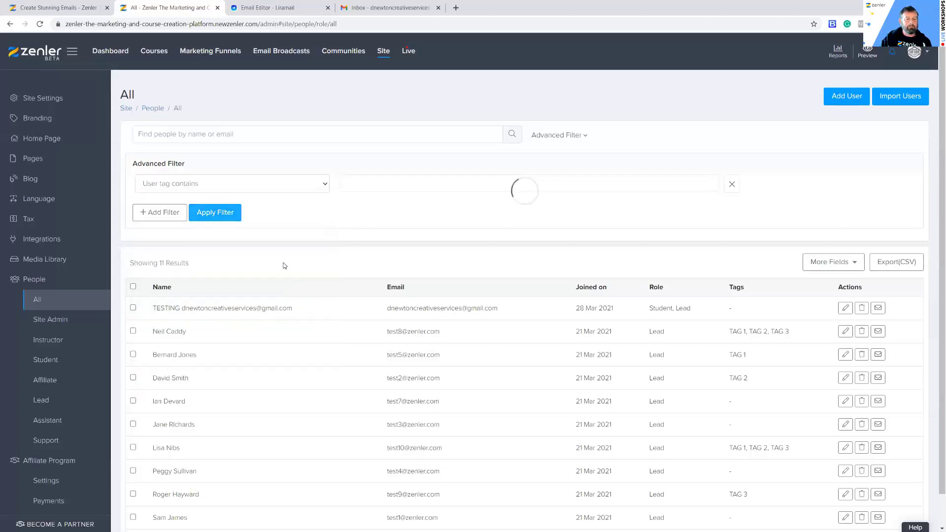
click(391, 181)
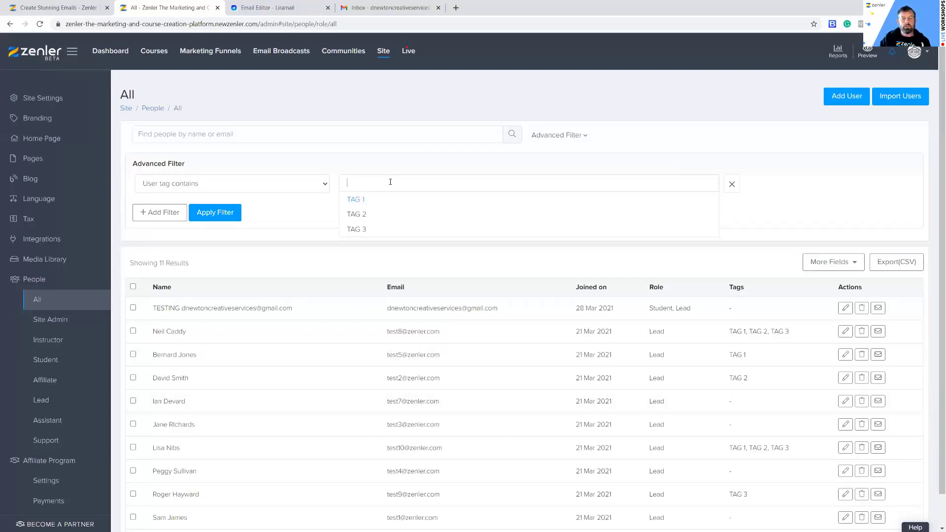
click(357, 201)
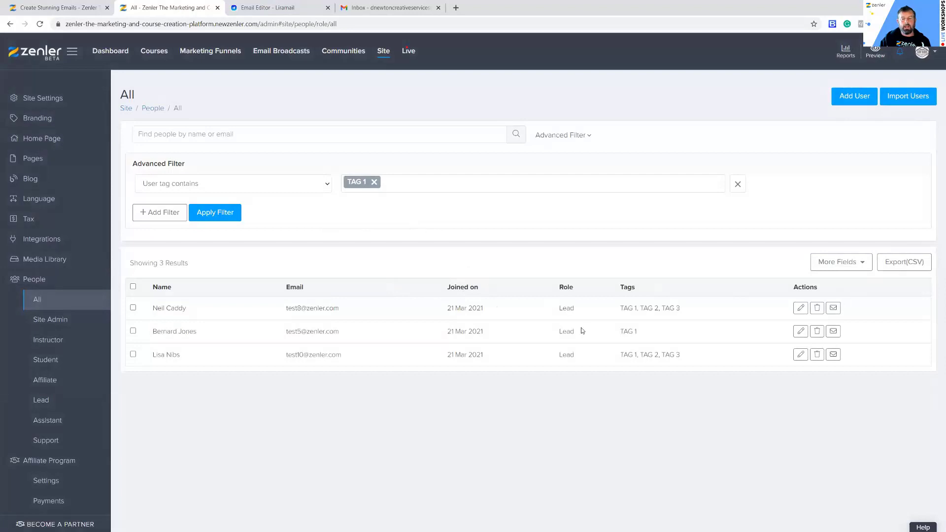
Review the tags of the filtered leads and the option for exporting this list as CSV
drag(623, 308, 637, 331)
click(624, 406)
click(893, 262)
click(899, 265)
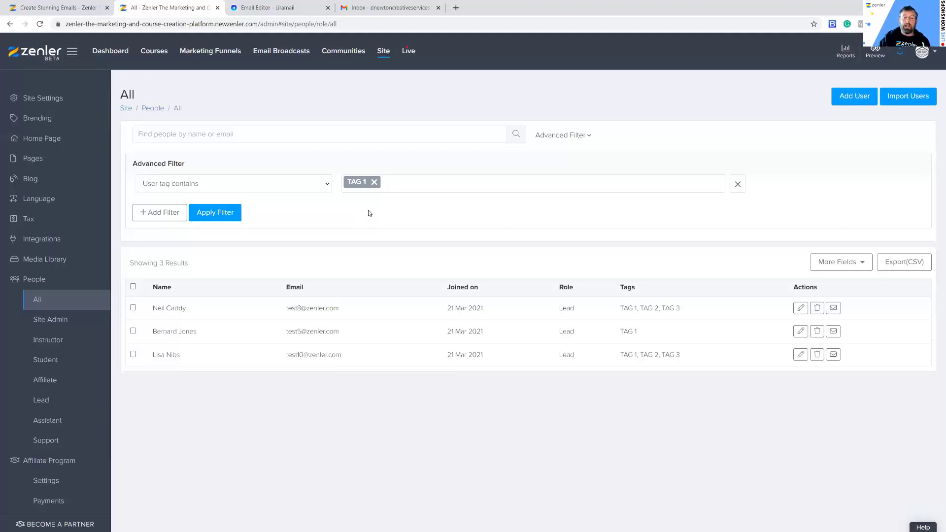
Add a second advanced filter excluding people whose user tag is TAG 2 or TAG 3, and apply it alongside the TAG 1 filter
click(167, 218)
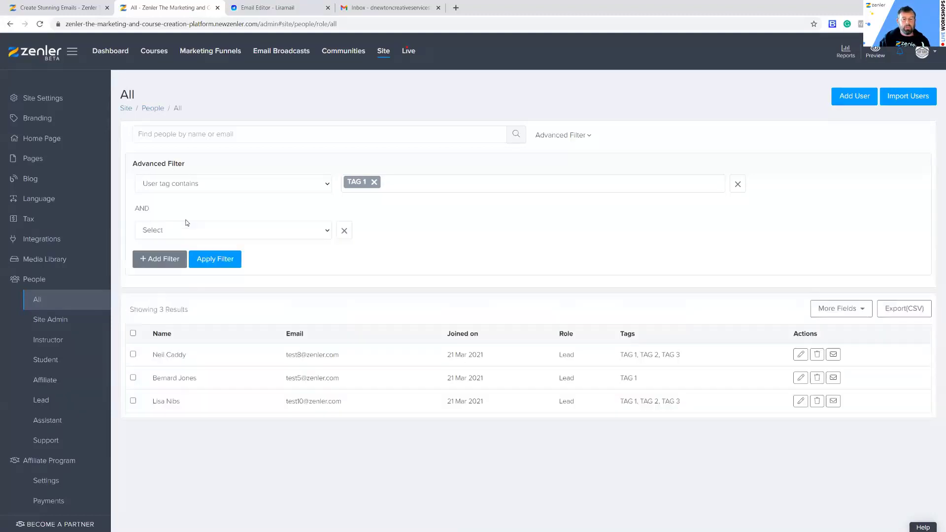
click(324, 231)
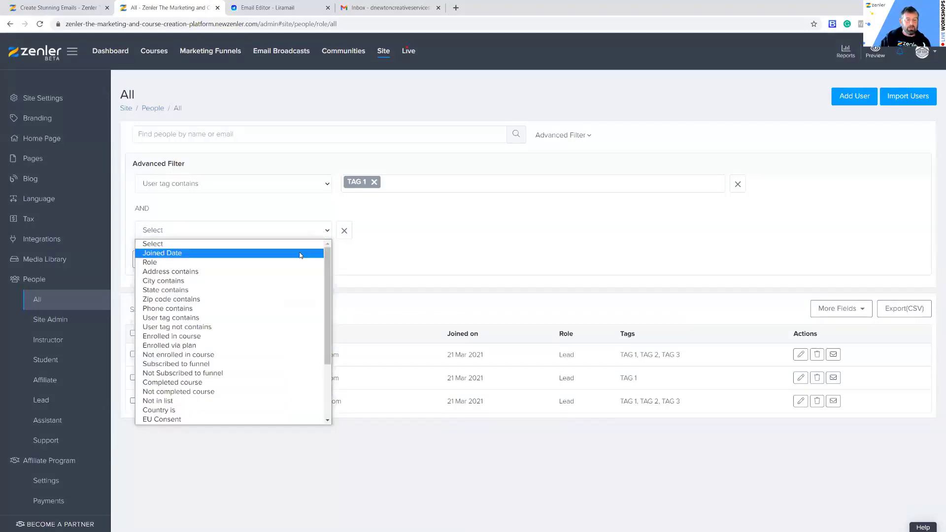
scroll(301, 257, down, 3)
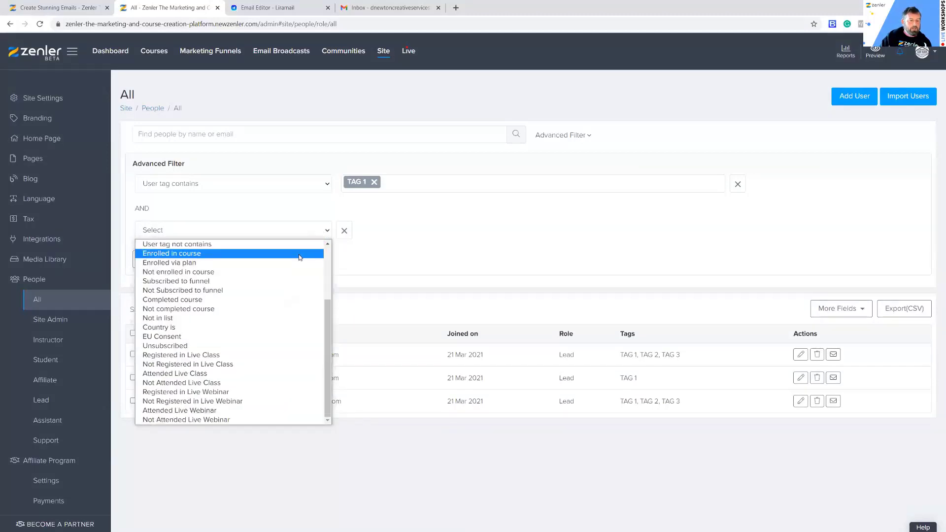
scroll(289, 272, up, 3)
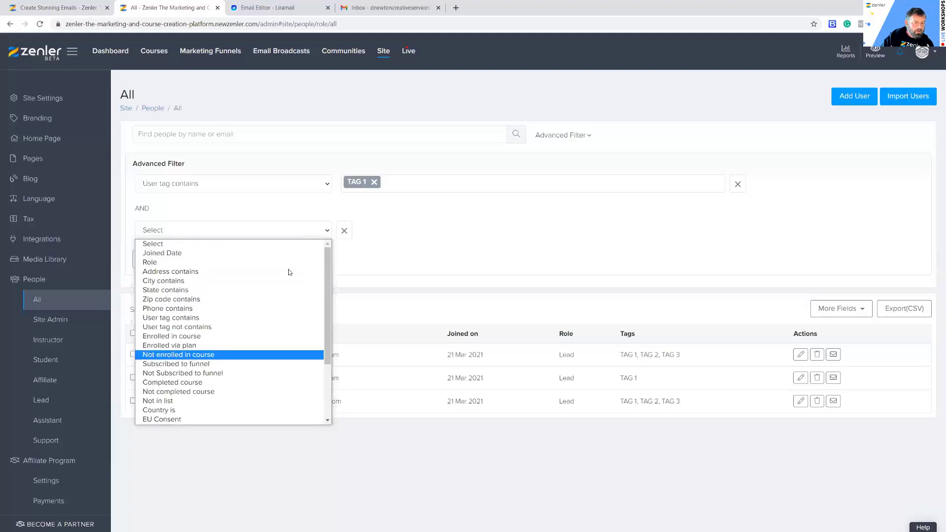
click(290, 327)
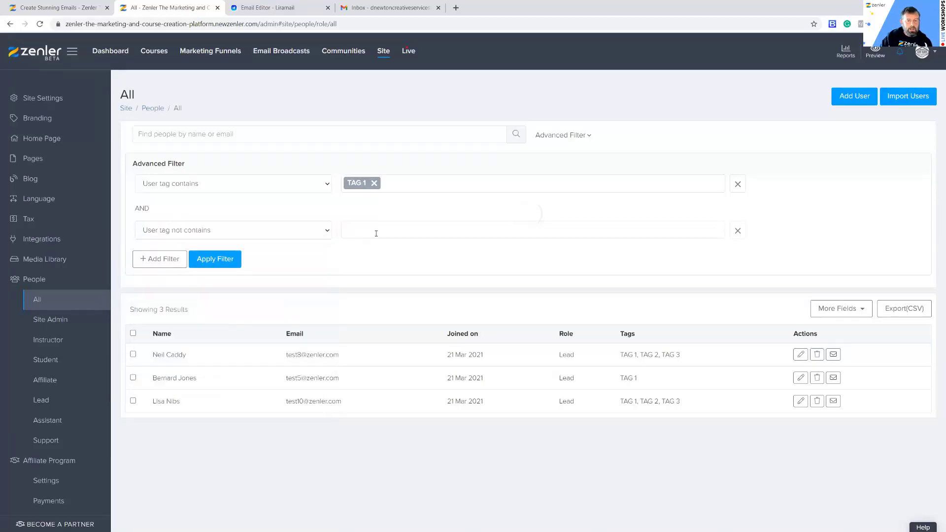
click(376, 259)
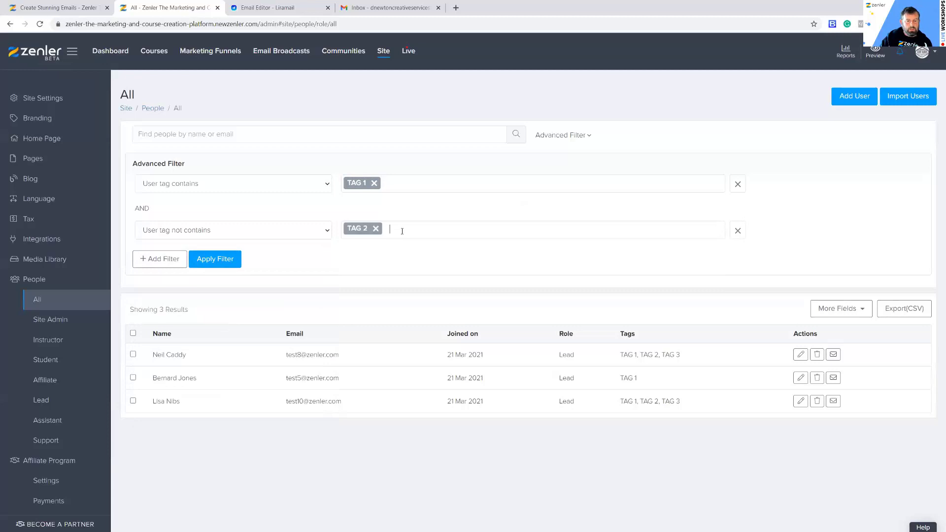
click(400, 229)
click(366, 277)
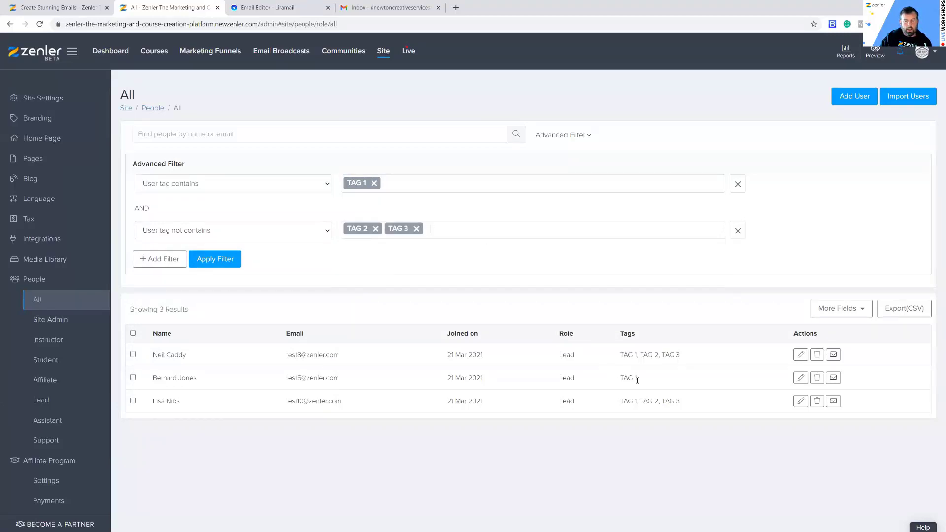
click(220, 261)
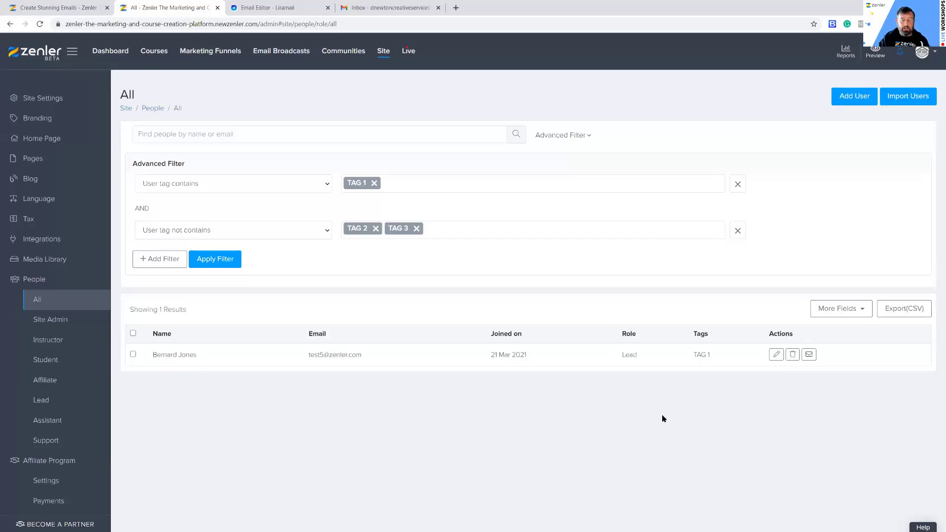
Remove both user tag filters to list all people again
click(738, 230)
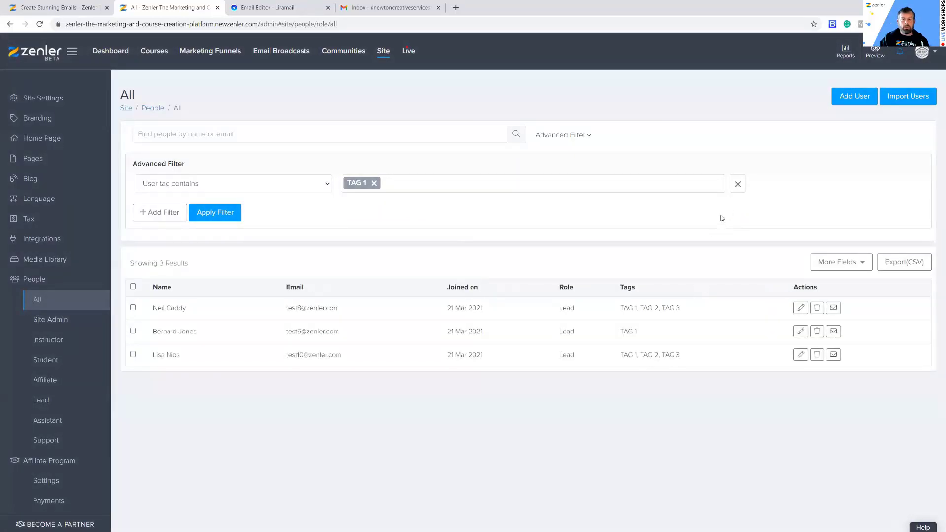
click(738, 184)
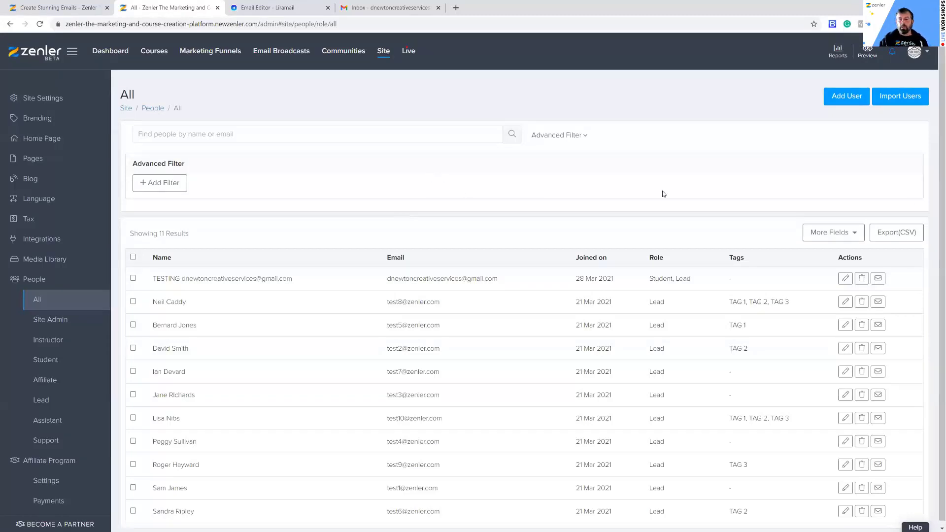
Show the additional Address, City, State, Zip Code and Phone columns in the people list
click(855, 235)
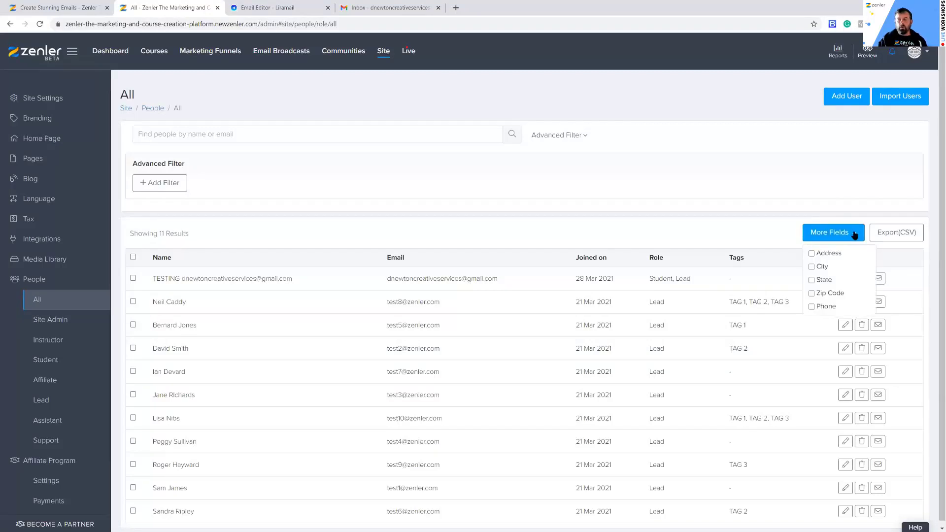
click(812, 253)
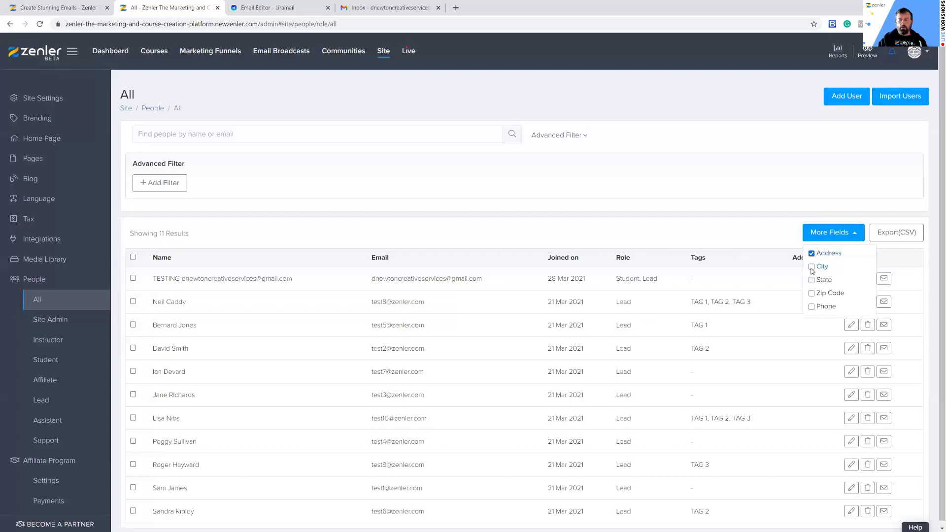
click(811, 268)
click(811, 280)
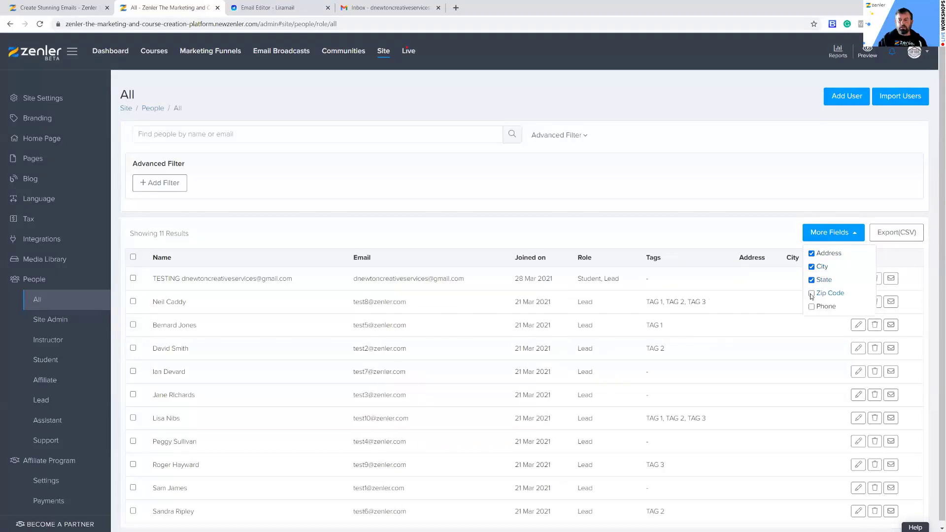
click(811, 294)
click(812, 306)
click(753, 229)
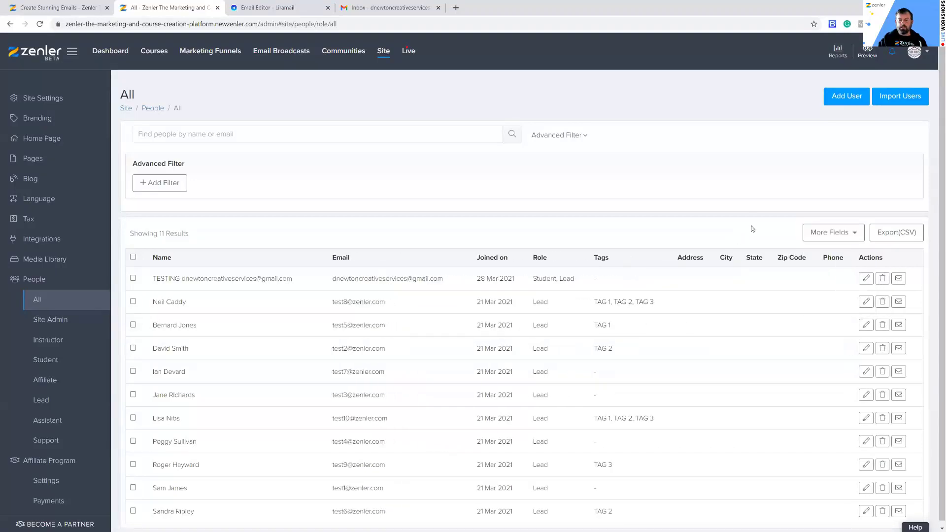
Hide the Address, City, State, Zip Code and Phone columns from the people list
scroll(754, 296, down, 1)
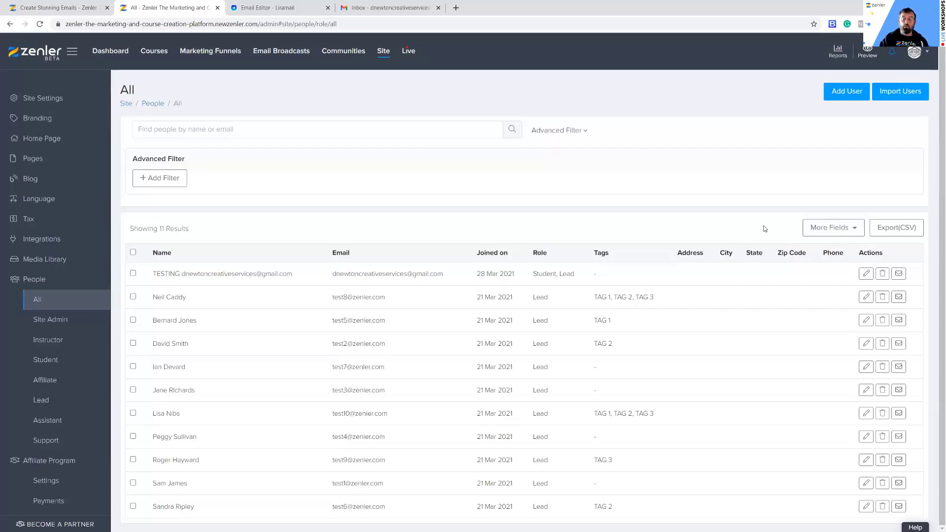
click(838, 228)
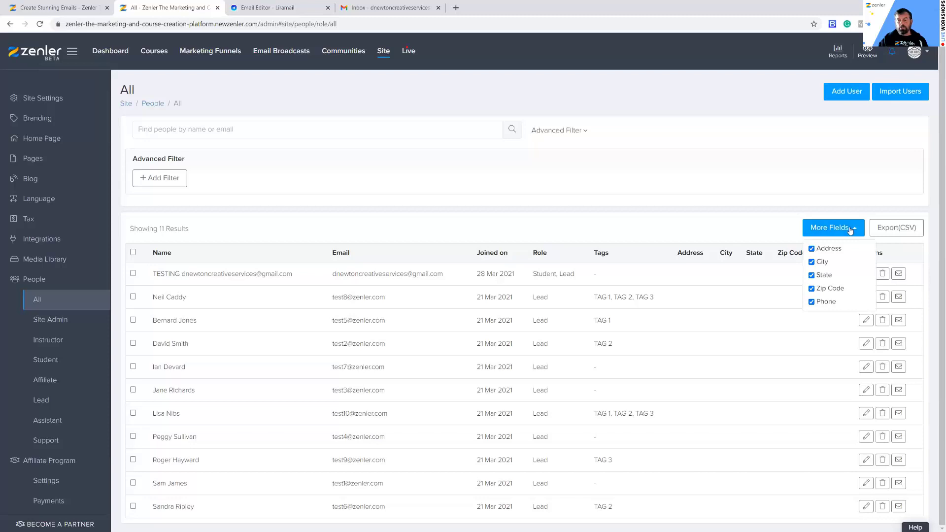
click(811, 248)
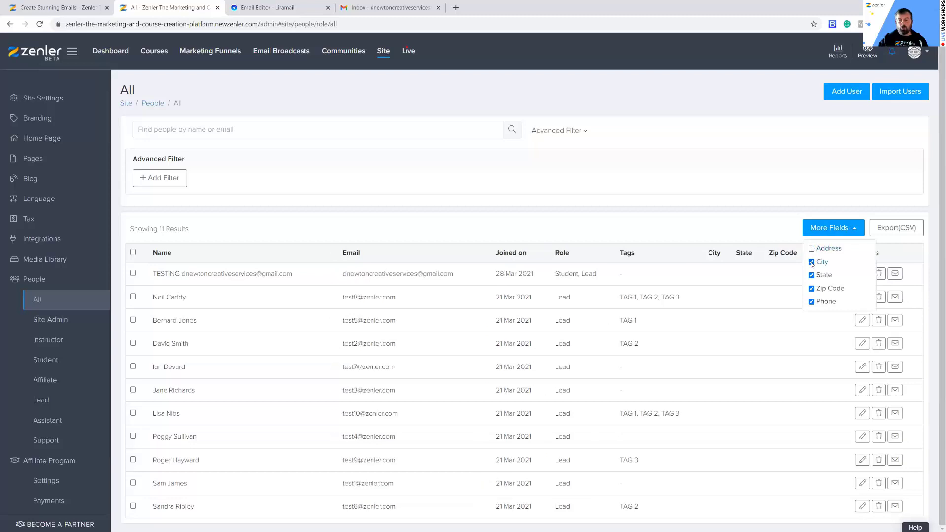
click(811, 262)
click(811, 275)
click(811, 289)
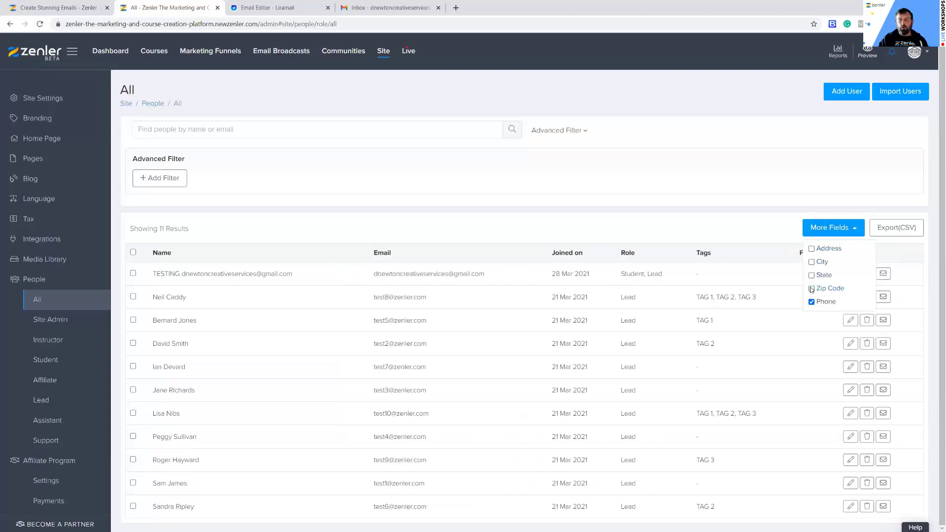
click(812, 302)
click(752, 225)
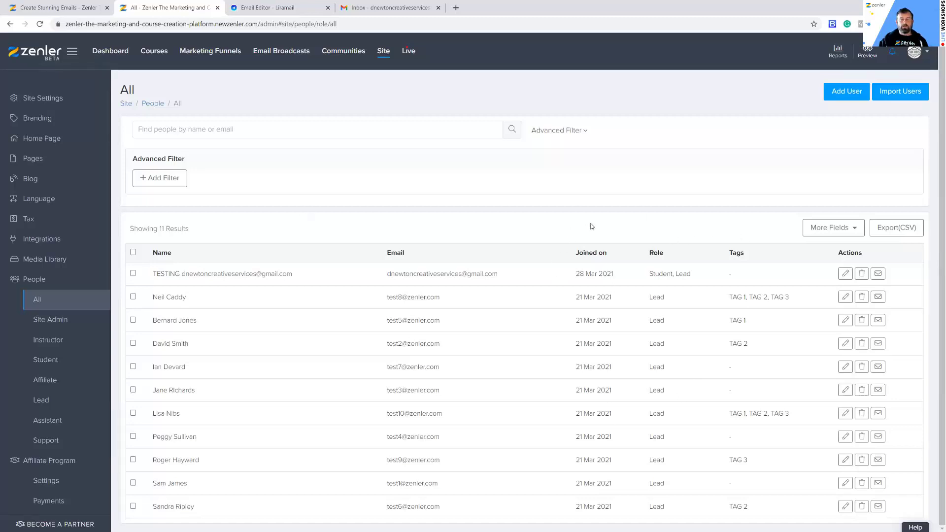
Apply an advanced filter showing only people whose user tag contains TAG 3
click(169, 182)
click(296, 184)
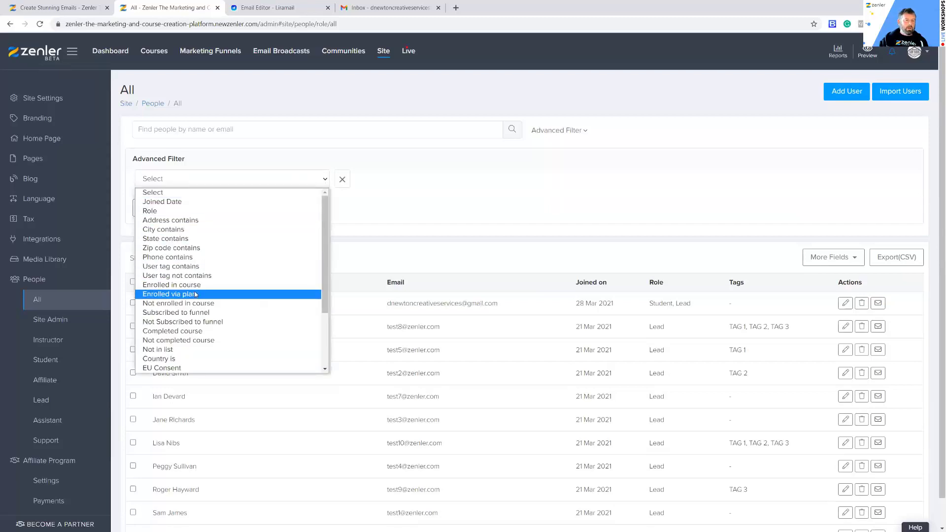
scroll(196, 294, down, 3)
scroll(196, 293, up, 3)
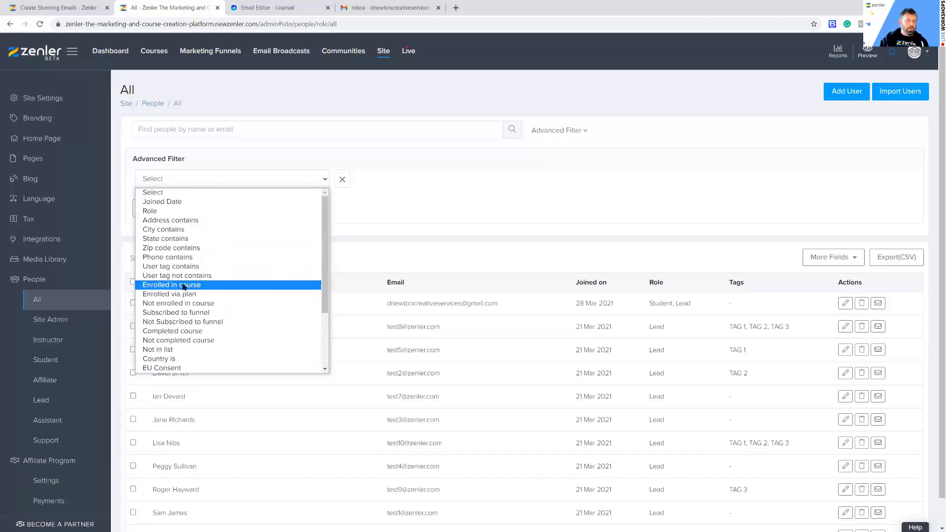
click(195, 266)
click(400, 179)
click(354, 224)
click(220, 211)
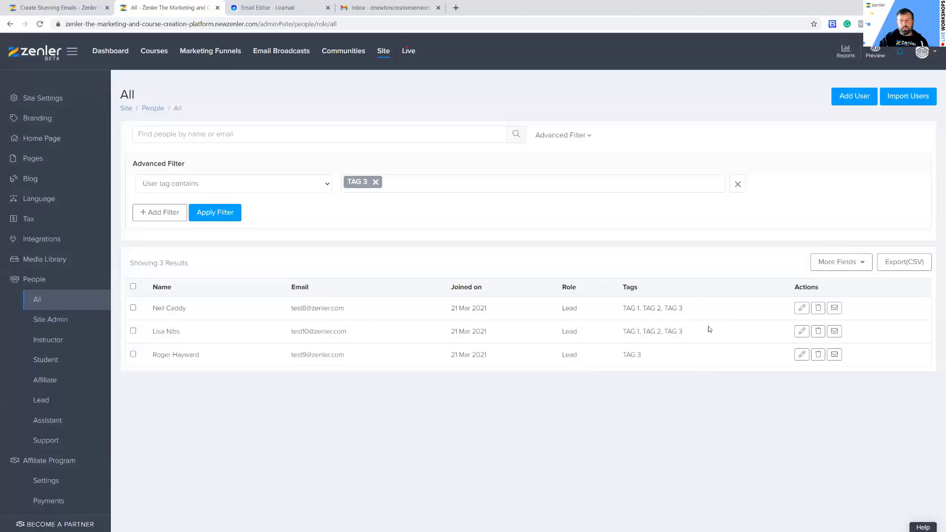
Export the filtered people list as CSV and show the downloaded people_list.csv in its folder
click(897, 265)
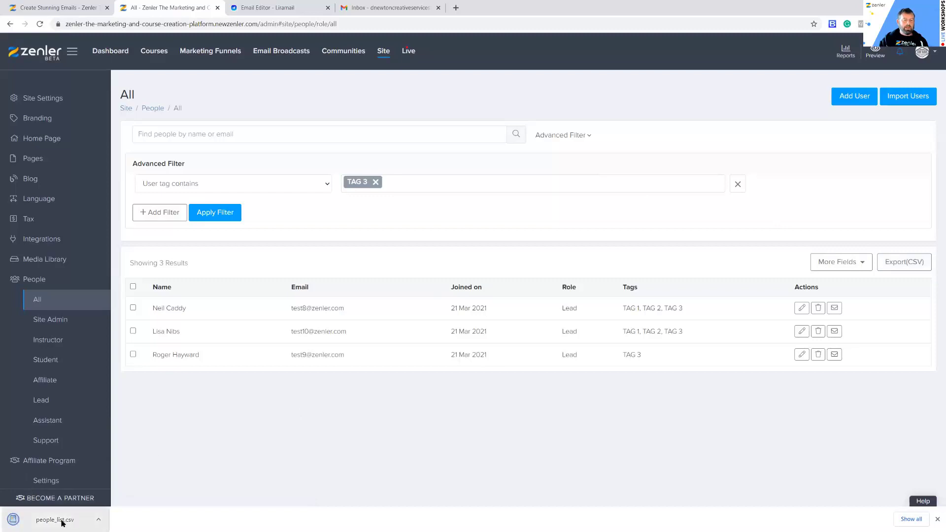
click(100, 522)
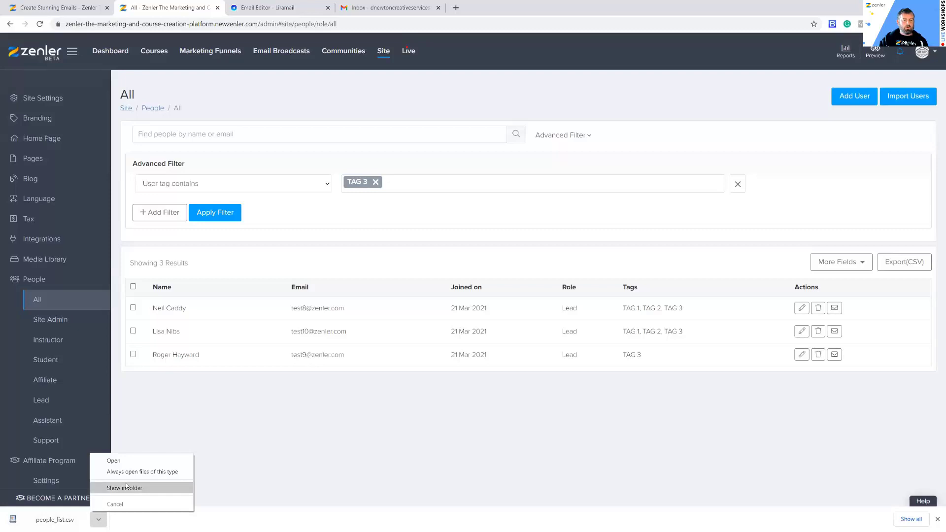
click(152, 487)
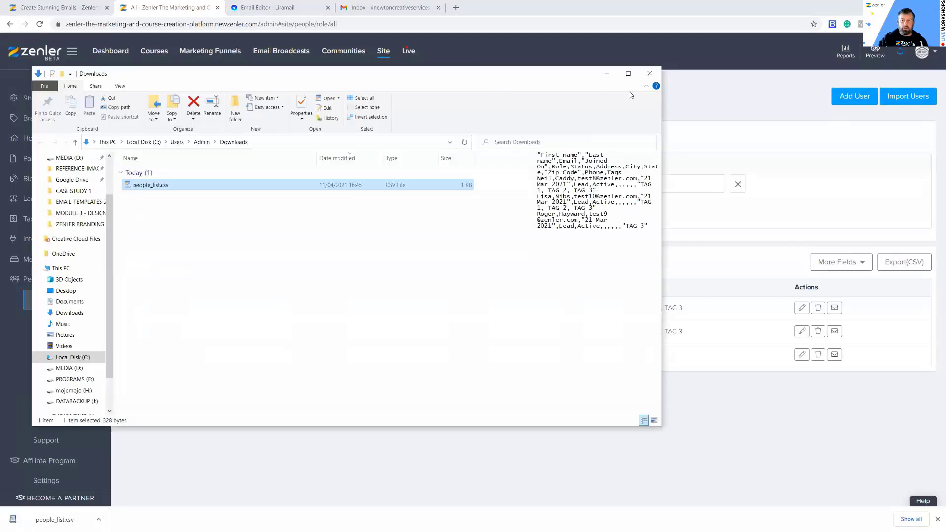
Maximize the Downloads window and widen its preview area to examine the contents of people_list.csv
click(629, 74)
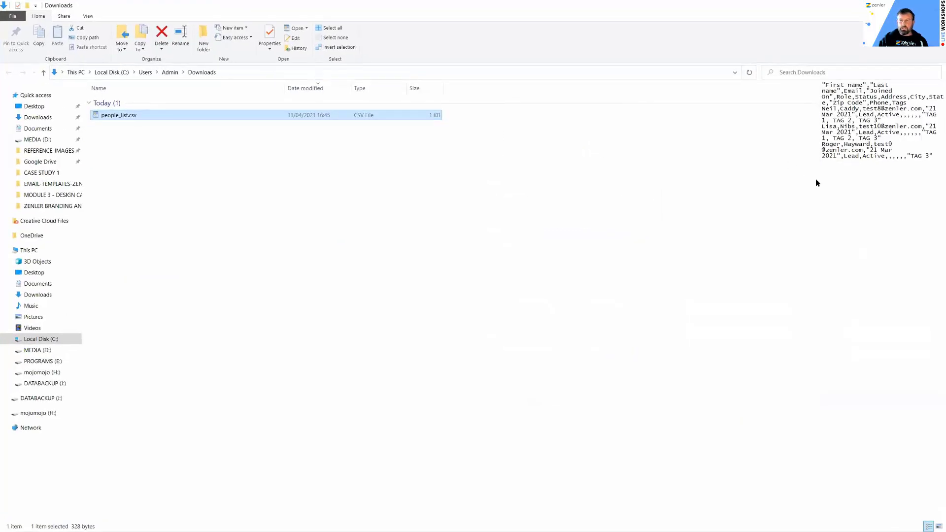
drag(817, 182, 648, 184)
drag(547, 191, 532, 191)
click(580, 86)
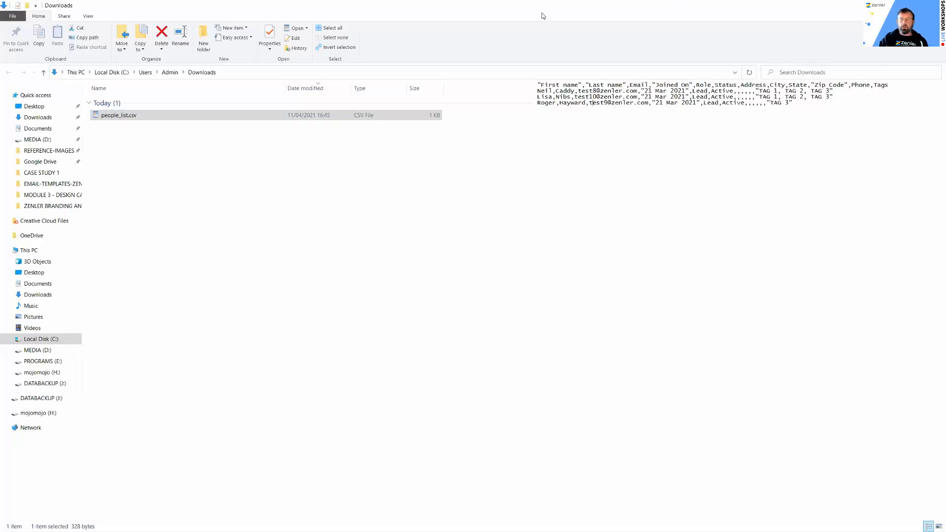
Move people_list.csv from the Downloads folder to the Desktop, and close the folder window
key(alt+Tab)
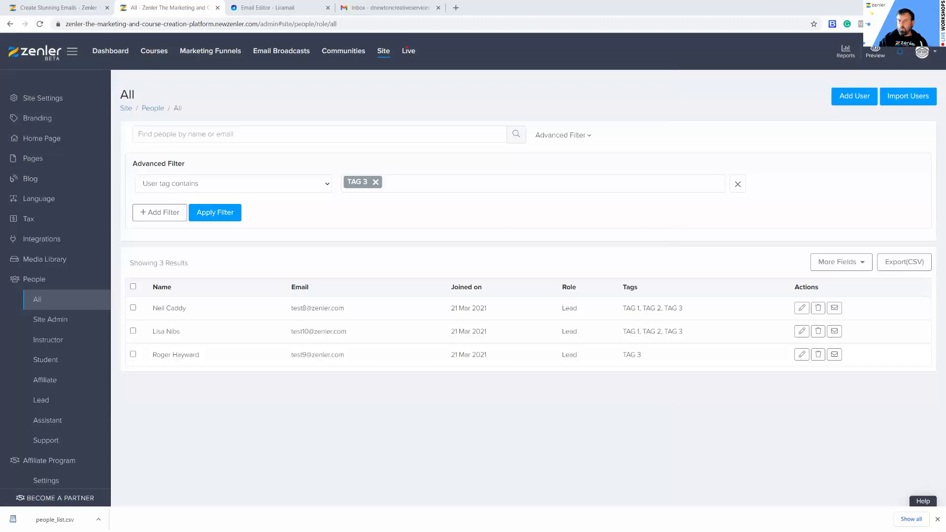
key(alt+Tab)
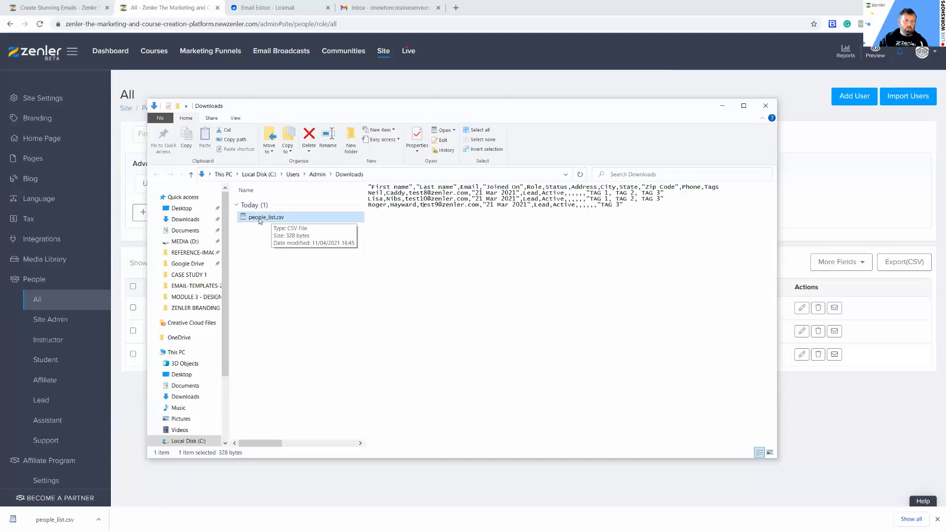
drag(266, 219, 186, 211)
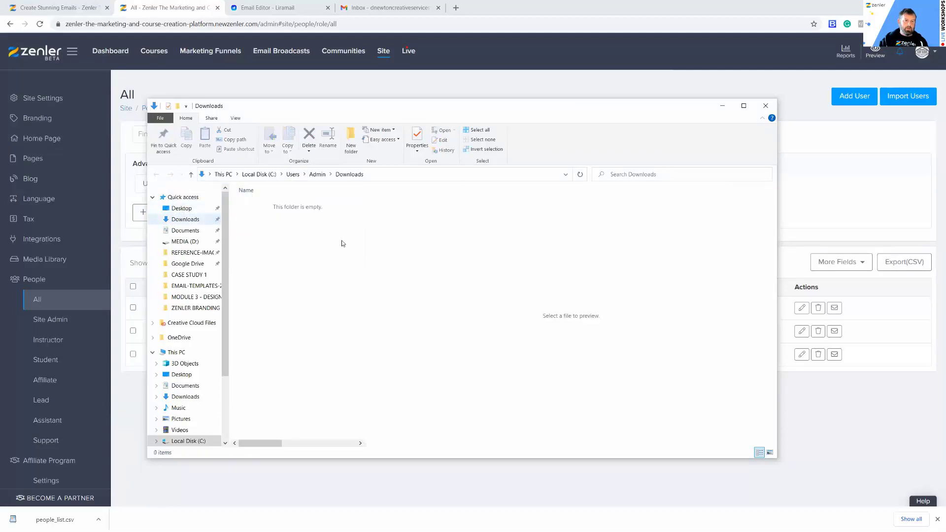
click(766, 106)
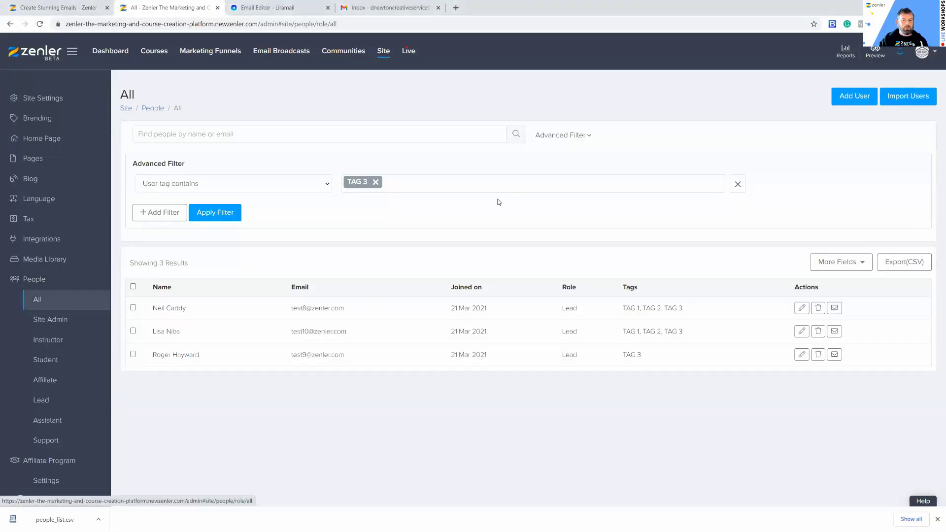
Remove the user tag filter from the people list
click(738, 184)
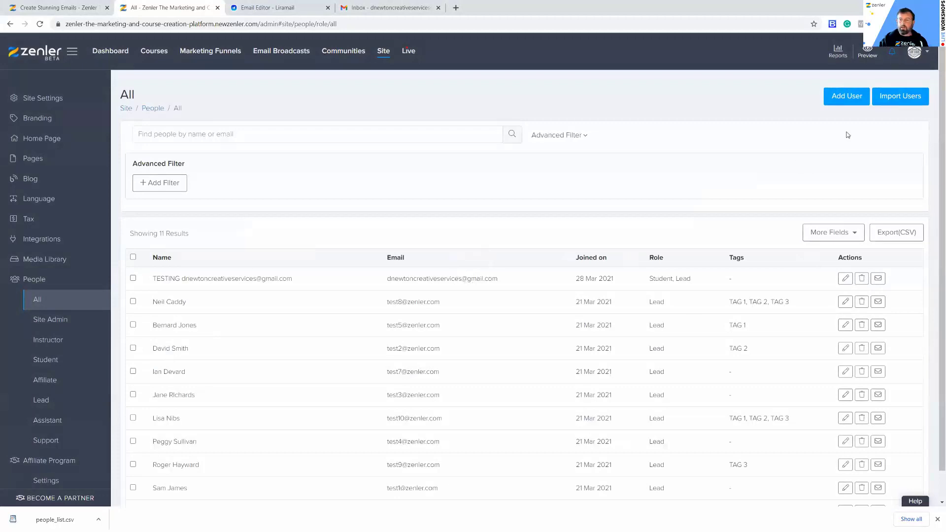
click(883, 99)
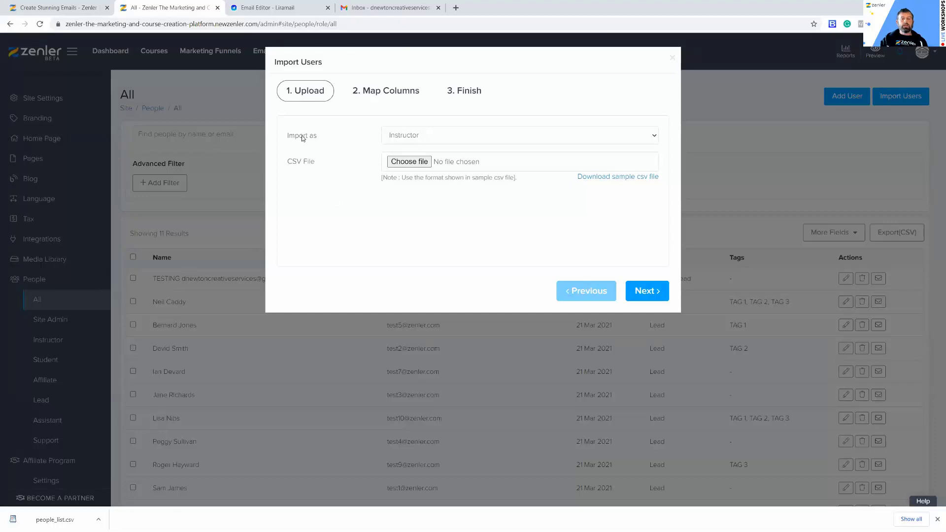
triple_click(317, 140)
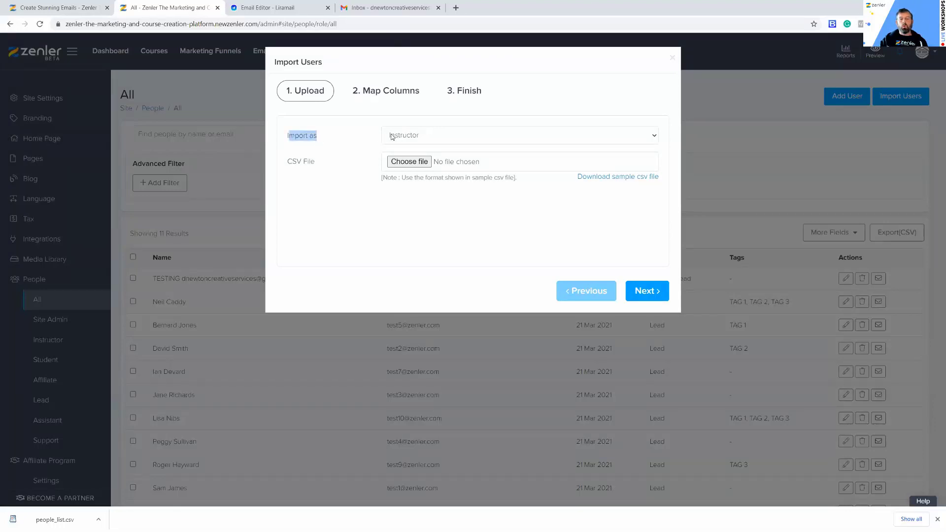
click(653, 138)
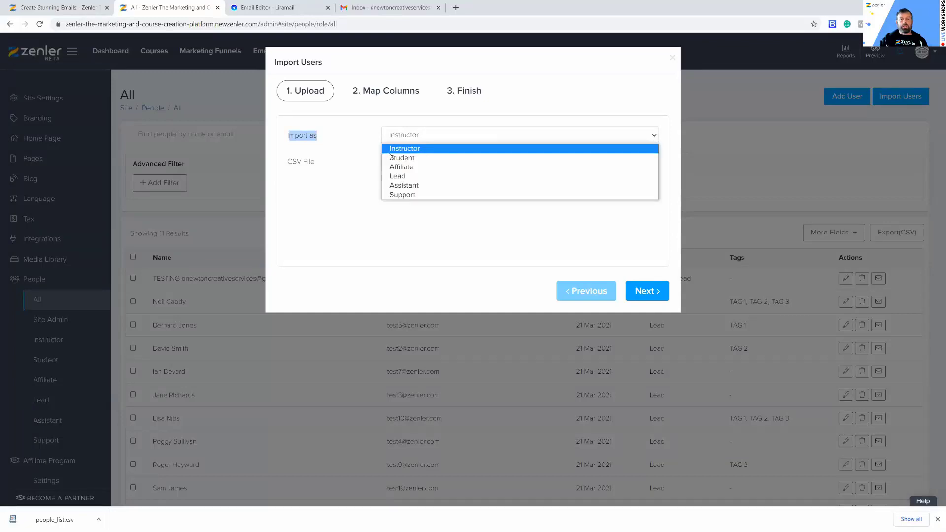
click(396, 176)
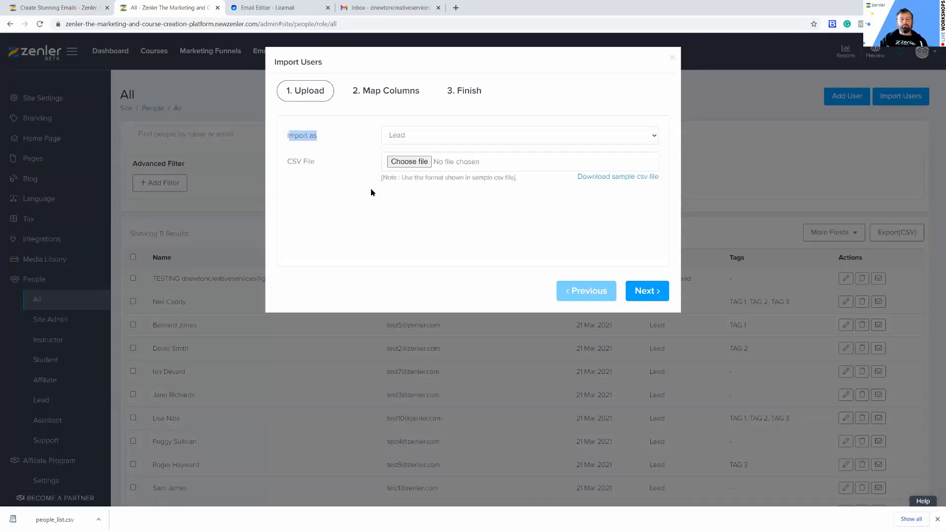
click(672, 58)
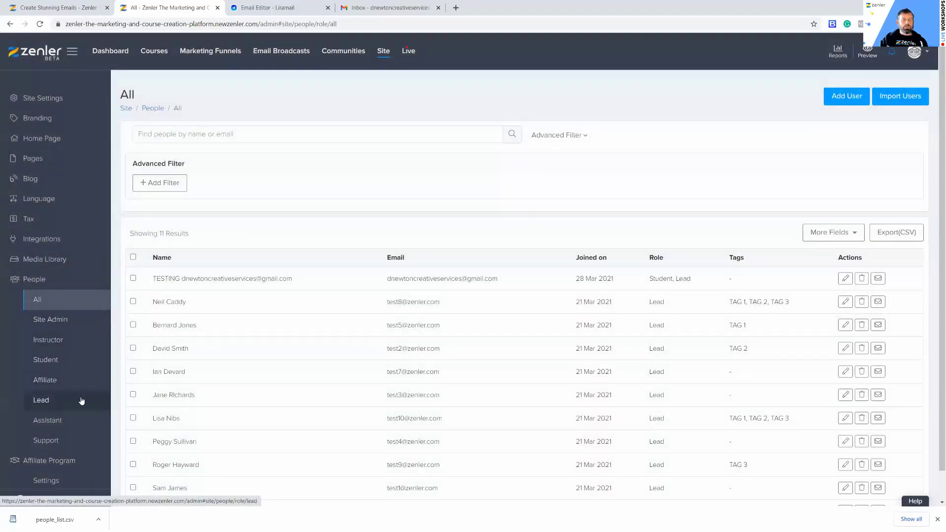
click(42, 402)
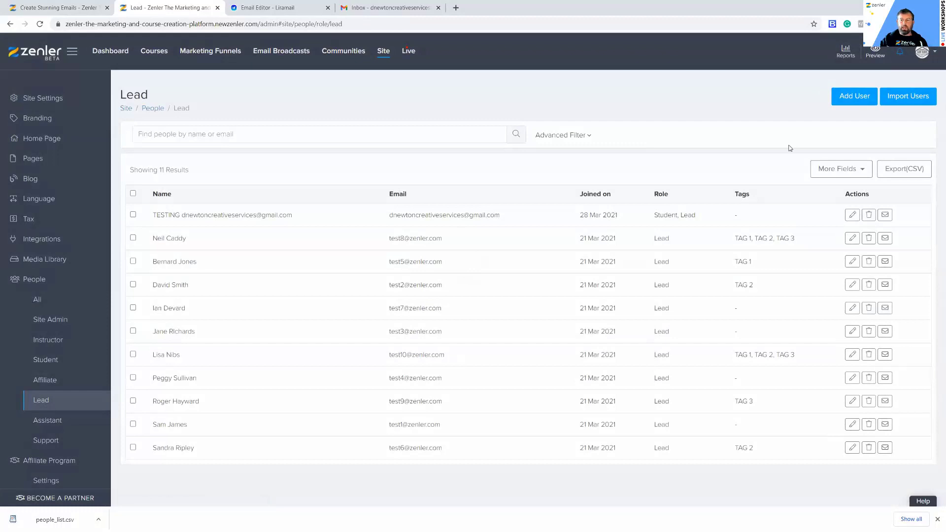
click(901, 99)
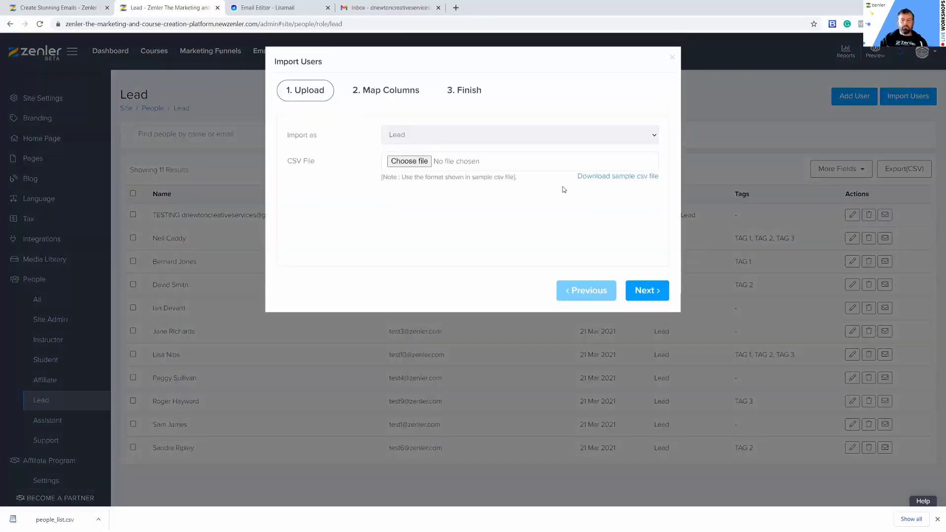
click(402, 161)
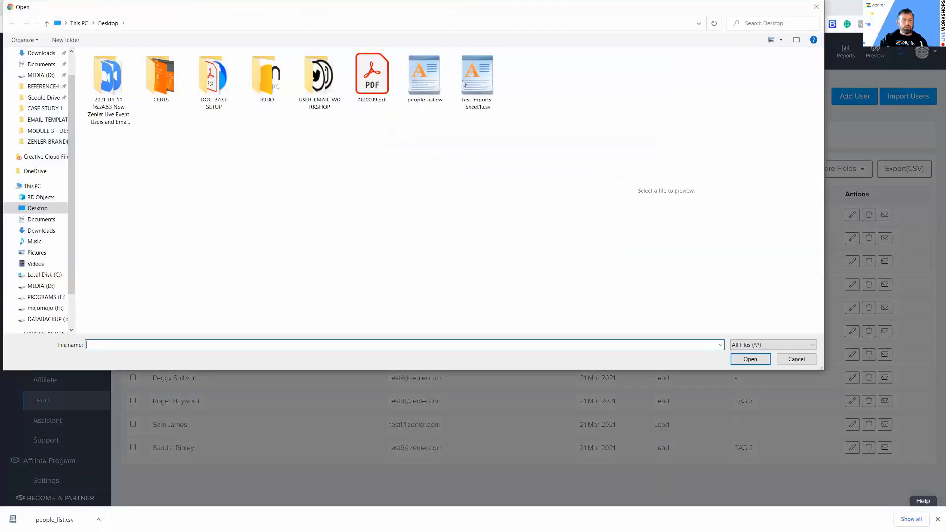
click(429, 81)
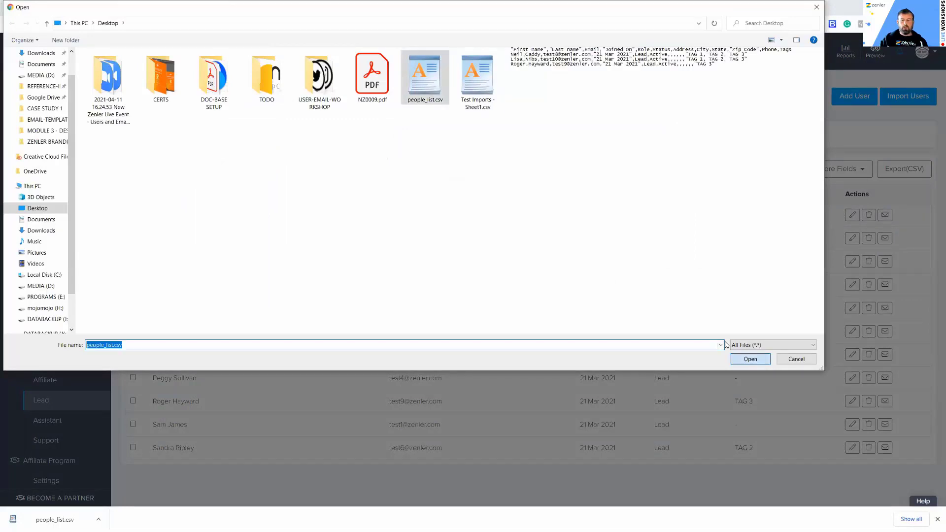
key(Return)
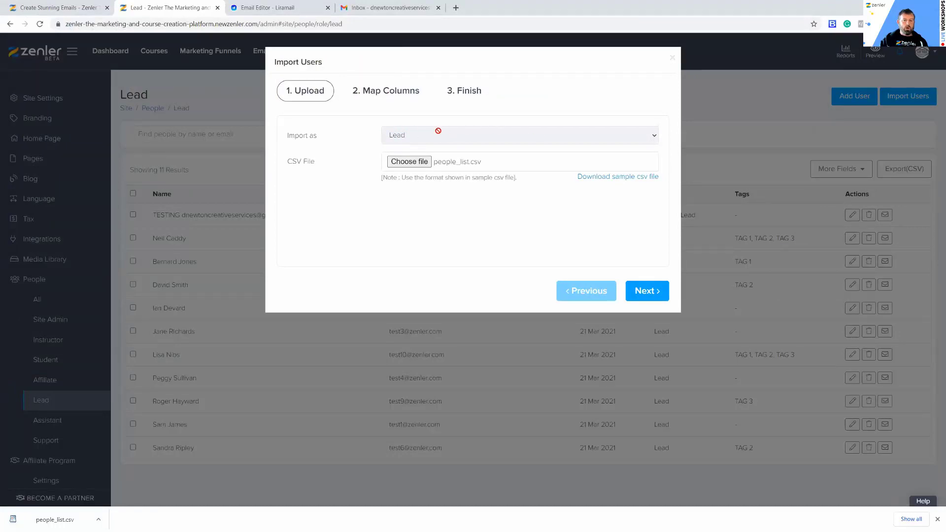
click(673, 58)
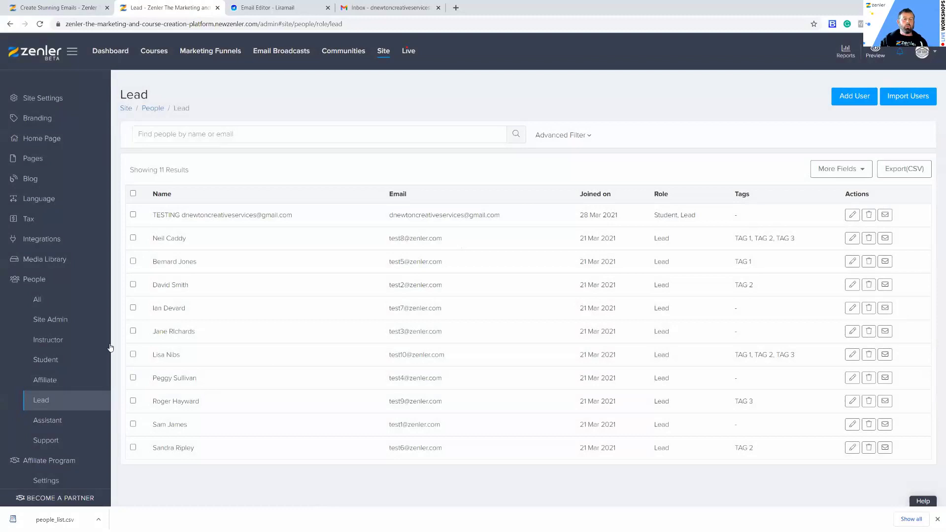
click(43, 303)
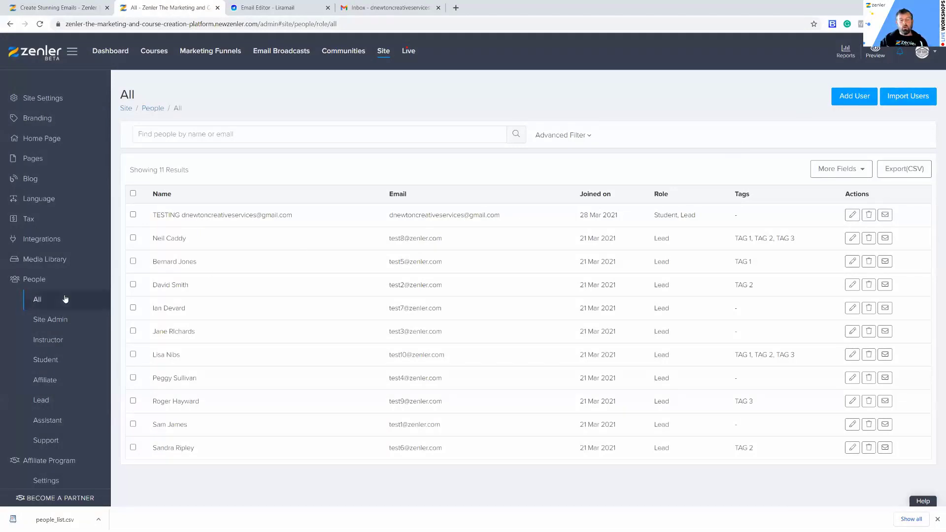
Start a user import from the list of all people, using people_list.csv as the CSV file and Lead as the import role
click(899, 105)
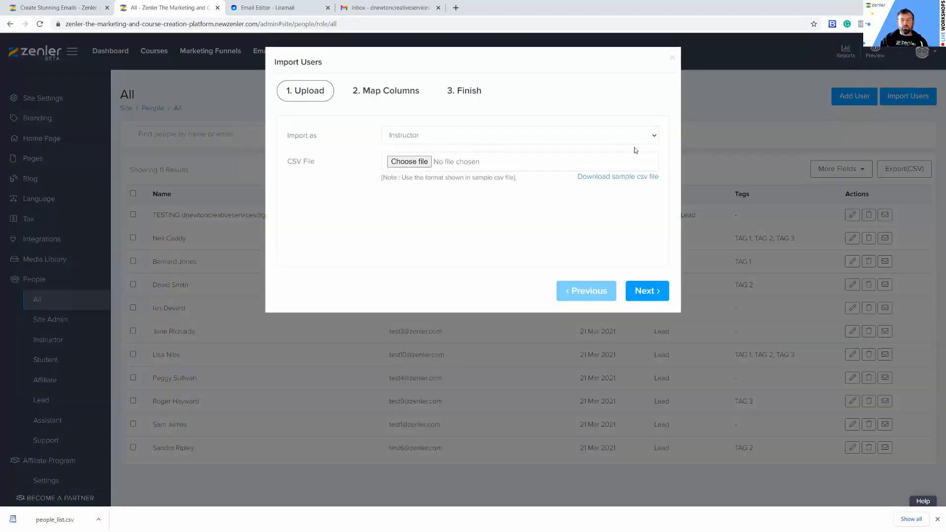
click(422, 164)
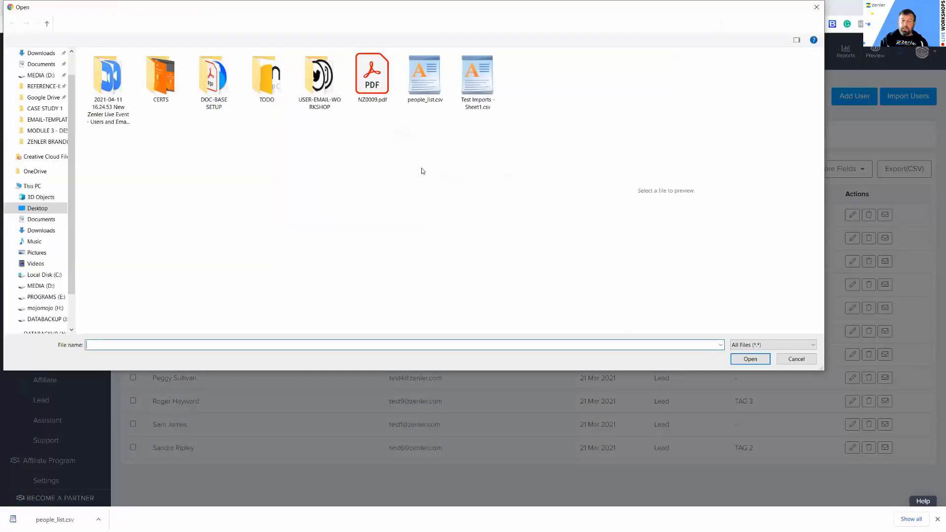
click(435, 104)
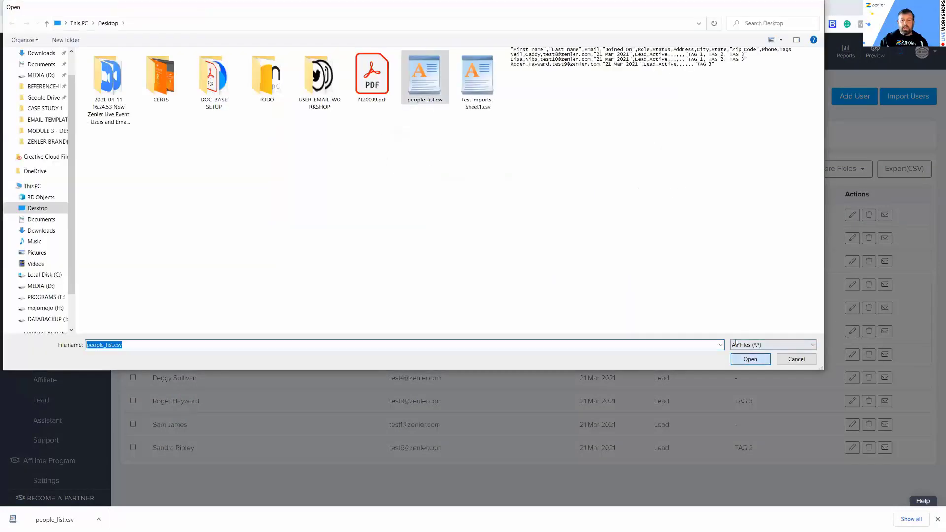
click(746, 358)
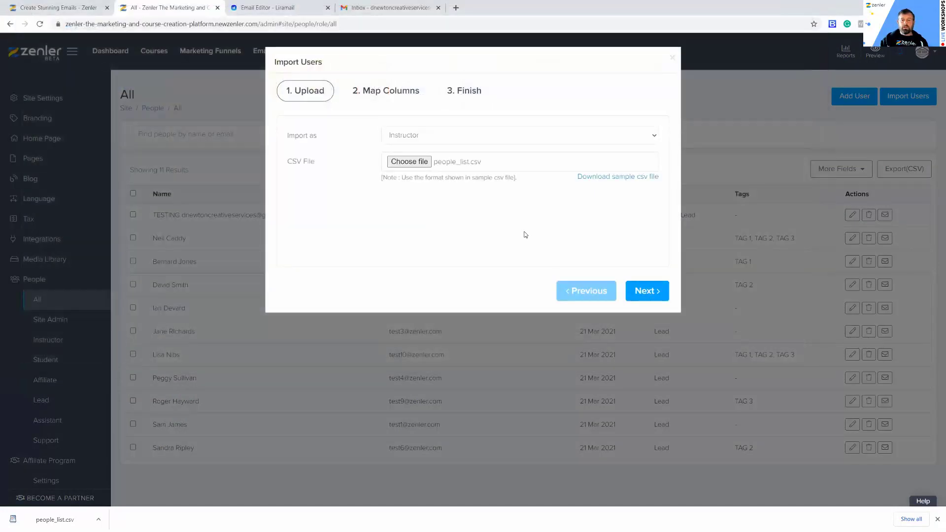
click(432, 138)
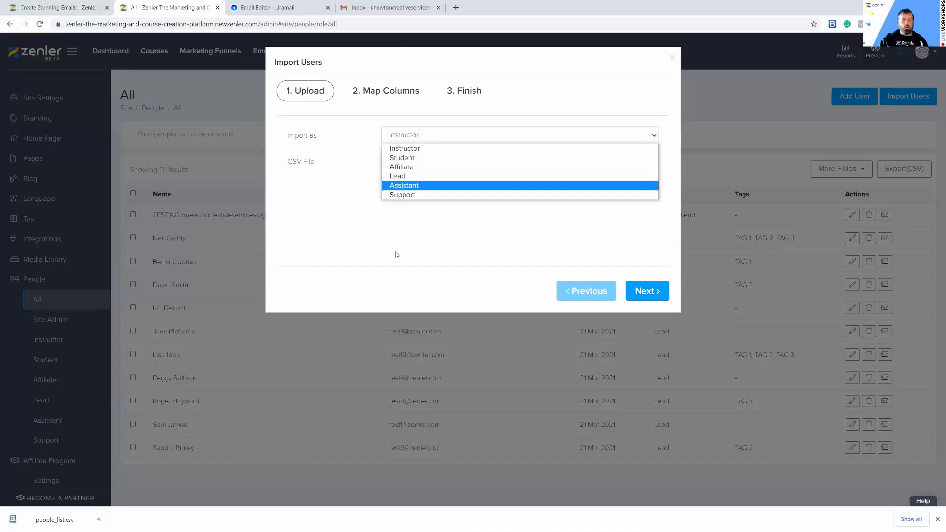
click(404, 177)
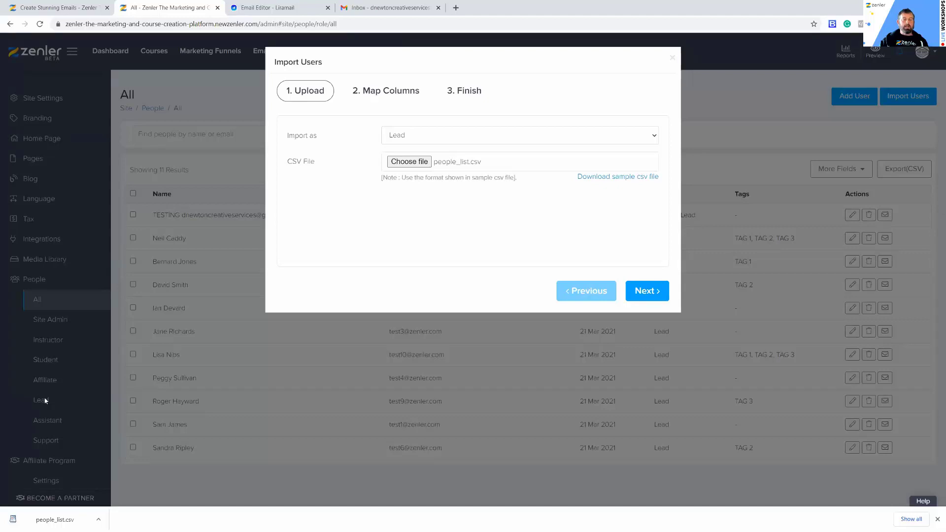
Try Instructor as the import role and set it back to Lead
click(429, 135)
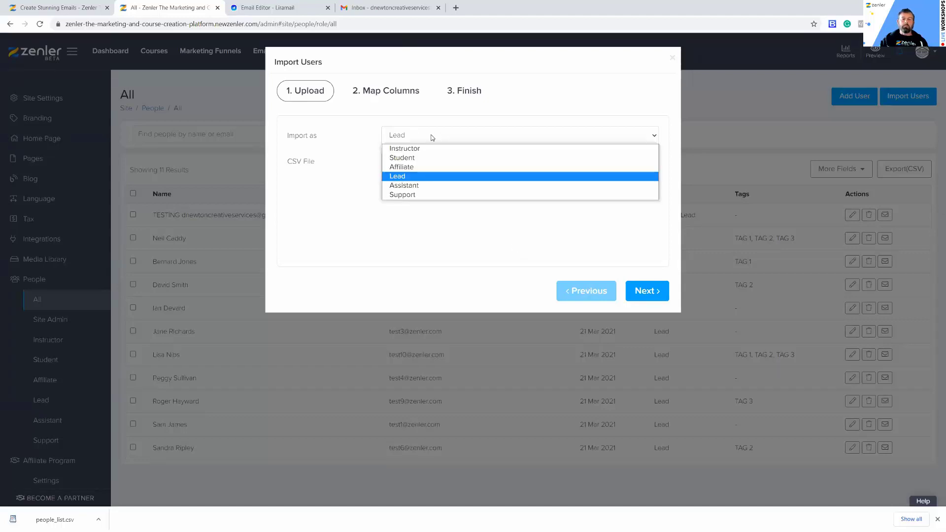
click(407, 149)
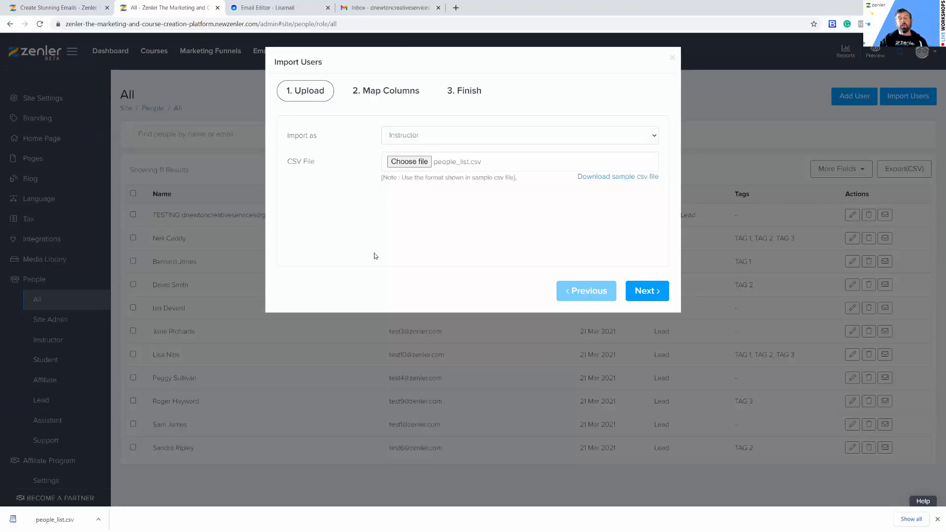
click(445, 138)
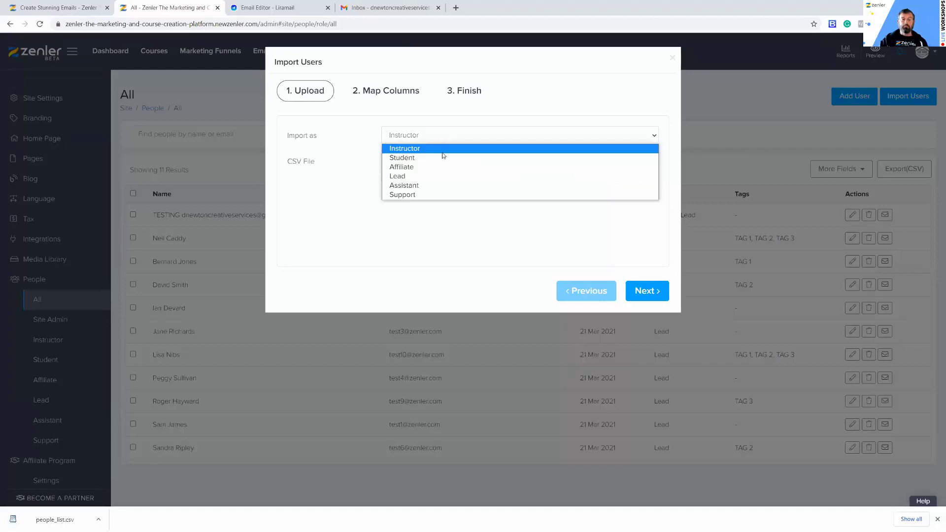
click(423, 176)
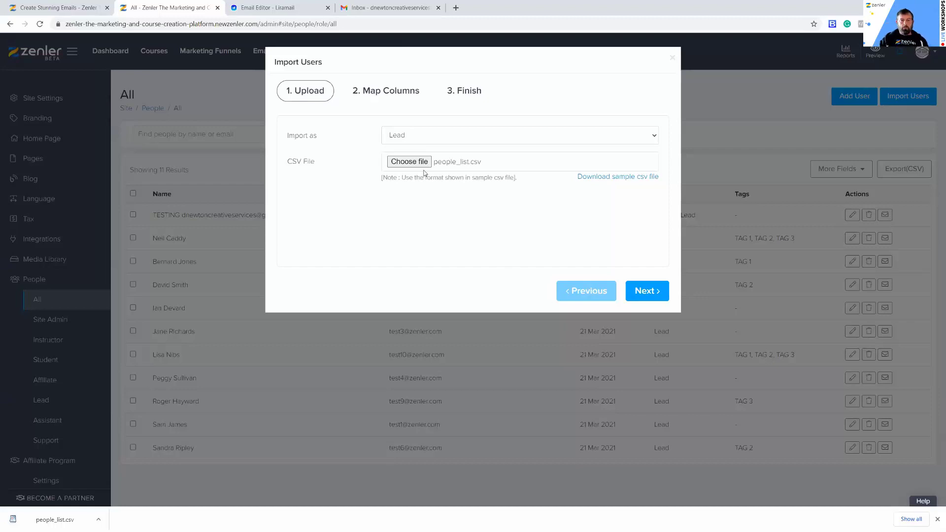
Choose people_list.csv from the Desktop again as the import file and continue to the column mapping
click(410, 163)
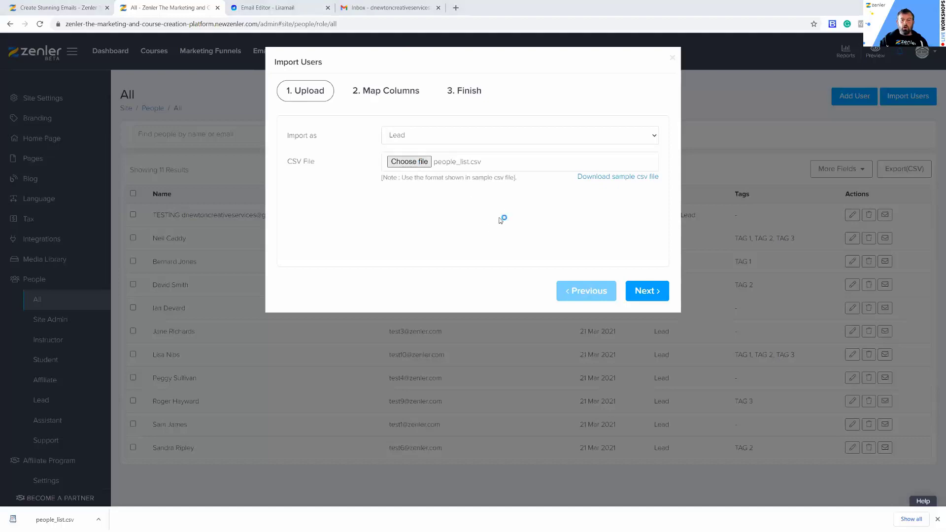
click(434, 98)
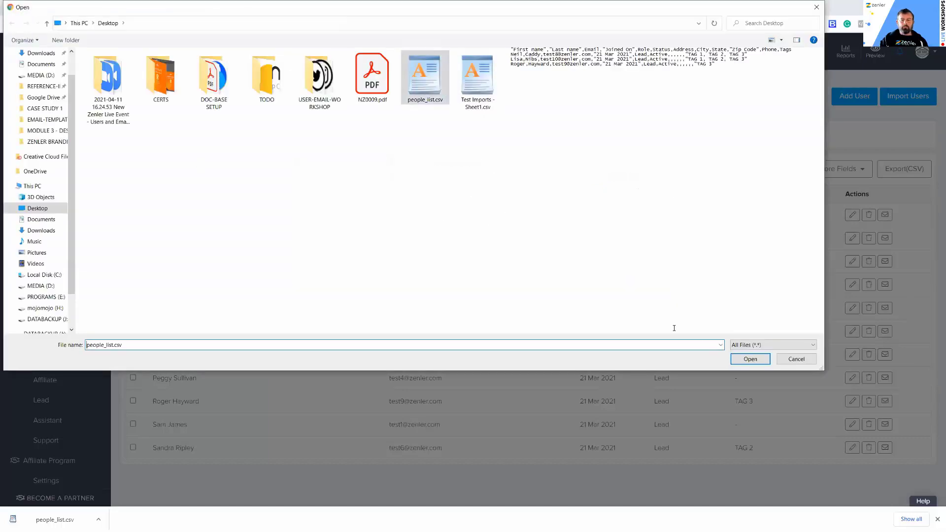
click(750, 359)
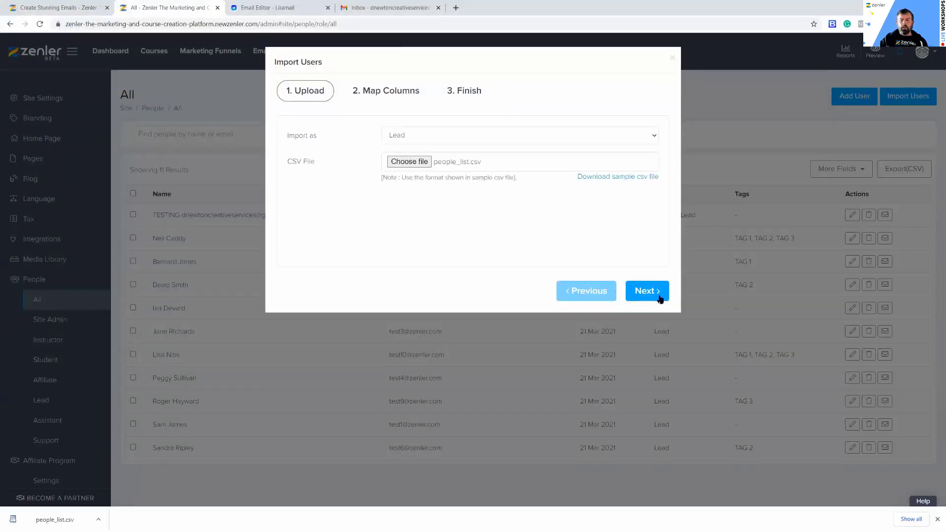
click(643, 292)
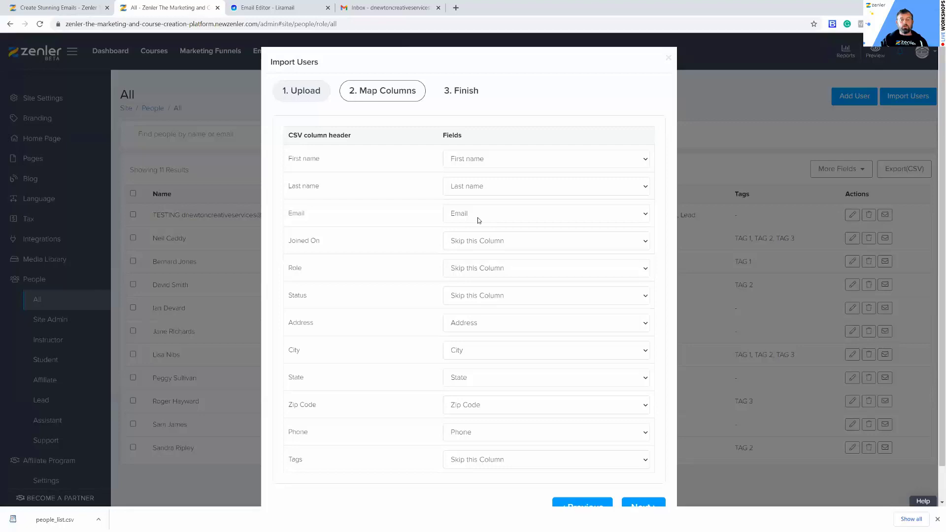
Try swapping the field mappings of the First name and Last name columns, and restore the matching assignments
click(483, 158)
click(452, 187)
click(452, 187)
click(474, 207)
click(496, 191)
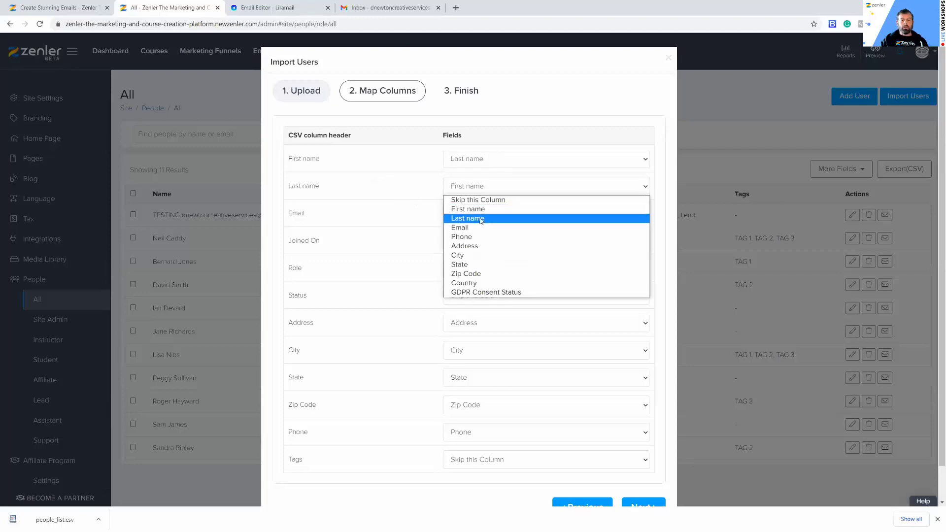
click(481, 218)
click(493, 158)
click(414, 199)
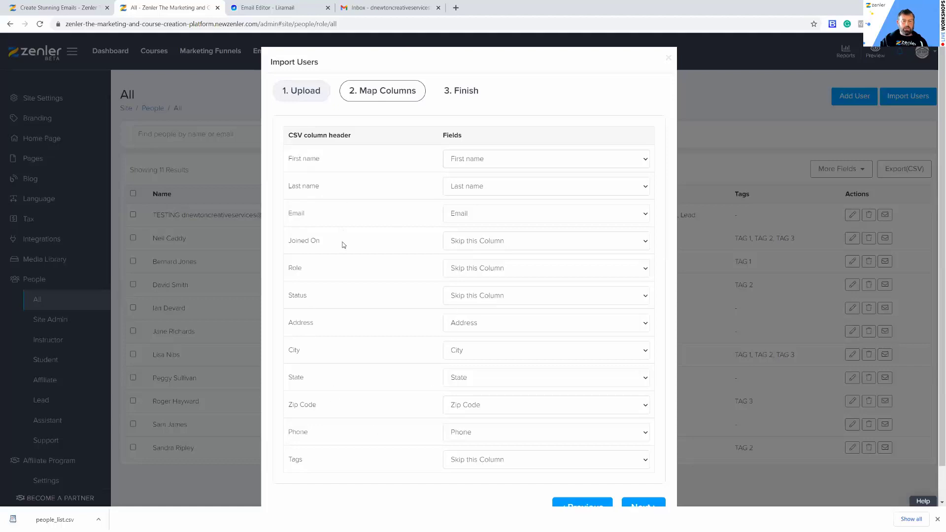
Accept the column mappings and add the new tag NEWTAG to the users being imported
scroll(407, 207, down, 1)
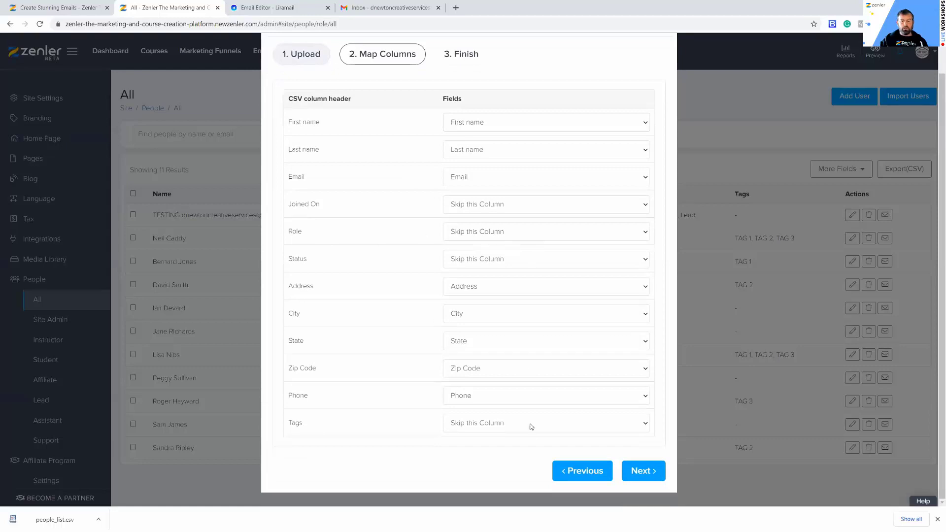
click(631, 470)
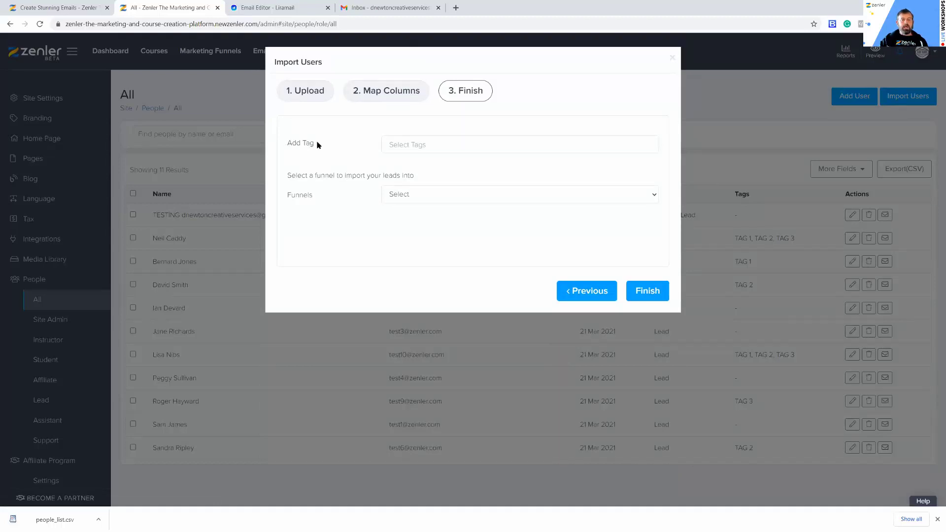
click(413, 144)
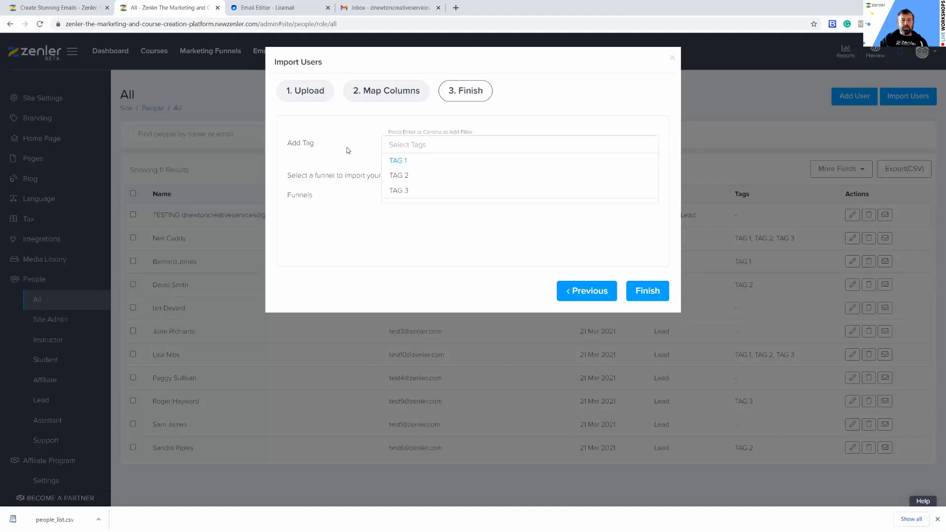
text(NEW)
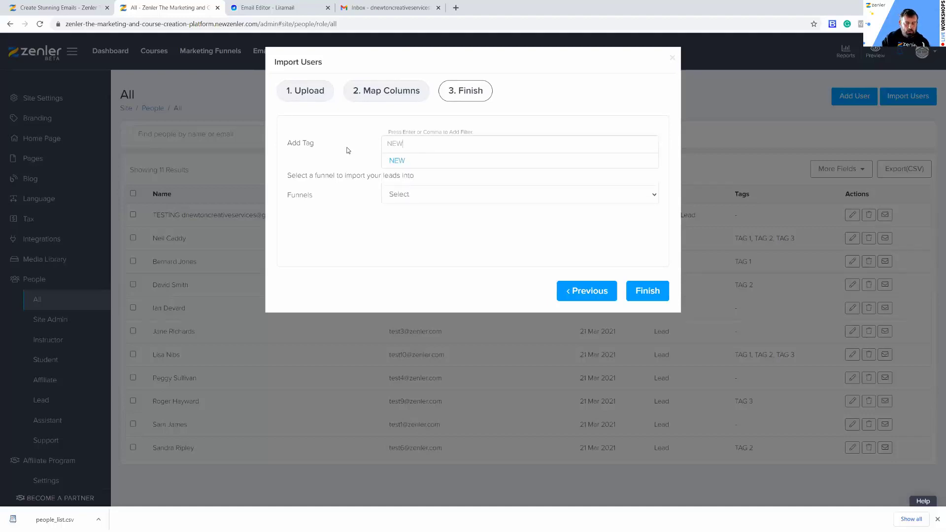
text(TAG)
key(Return)
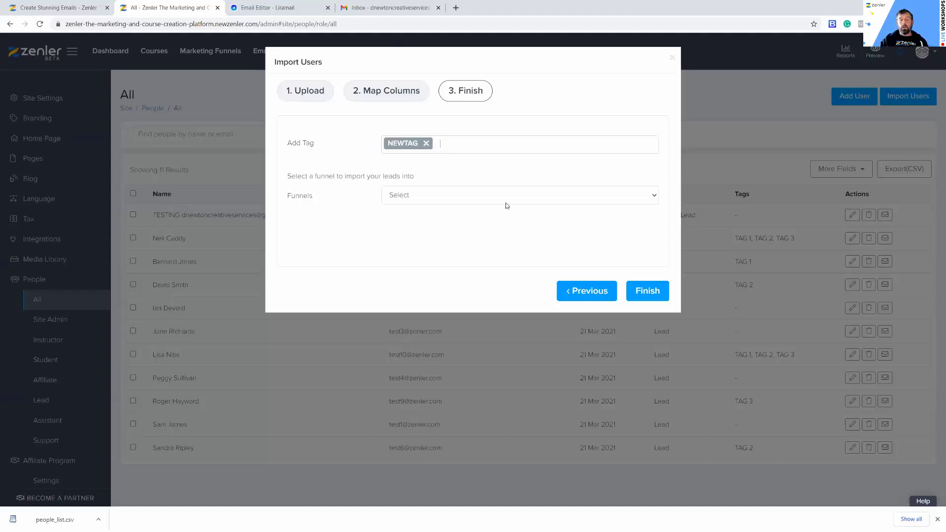
Review the available funnels, finish the user import without selecting one, and acknowledge the import notice
click(653, 199)
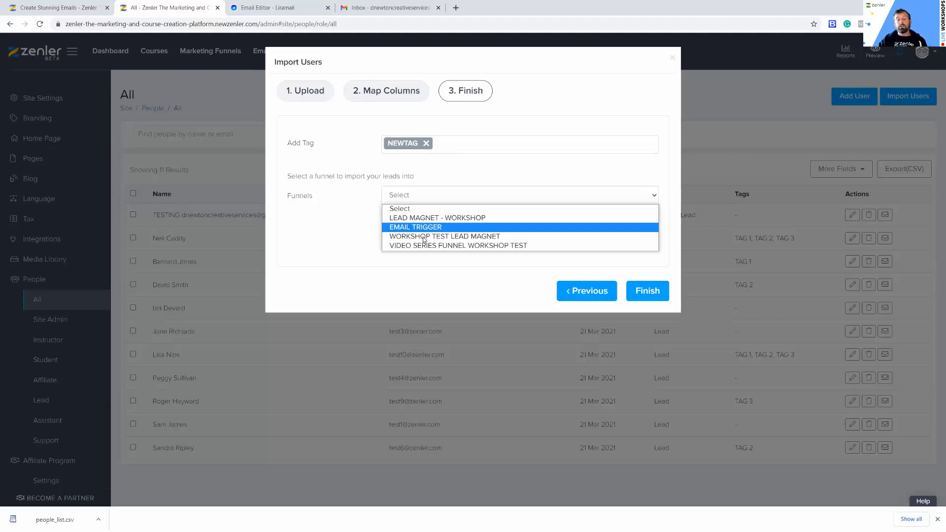
click(350, 226)
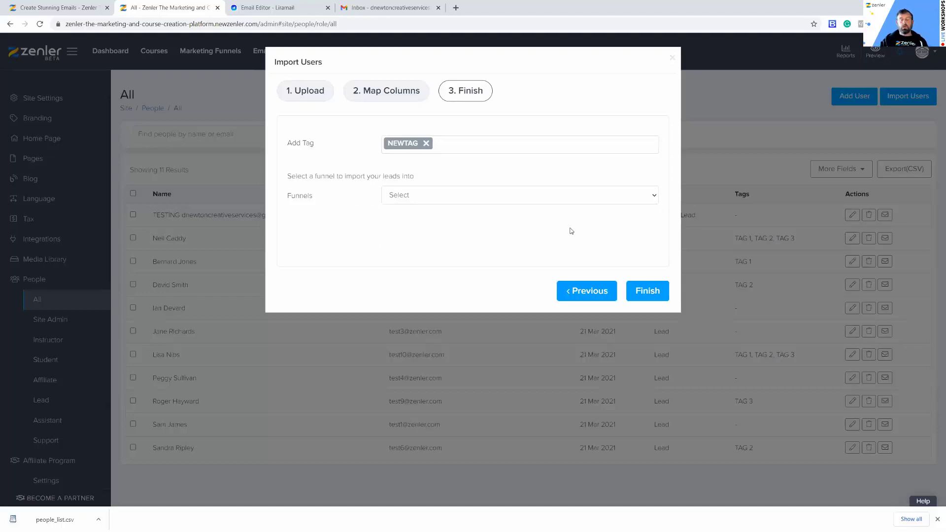
click(640, 292)
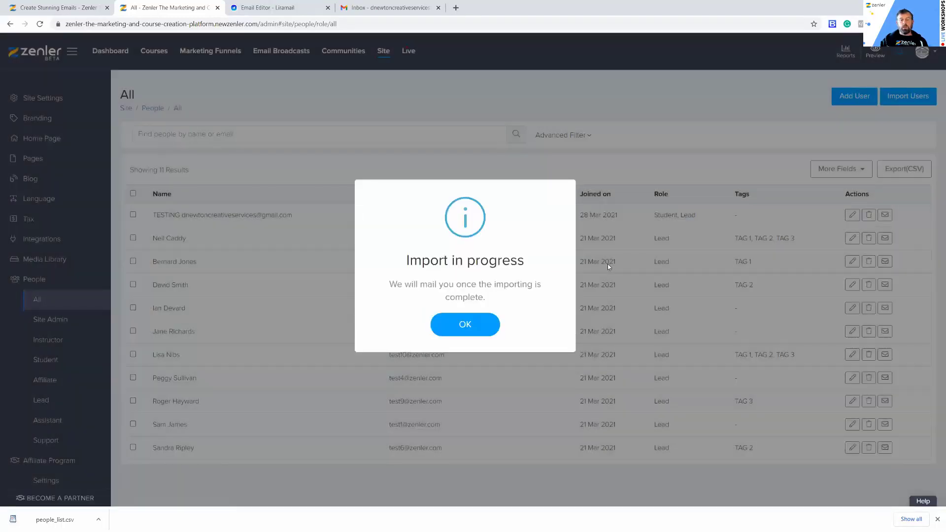
drag(421, 285, 502, 297)
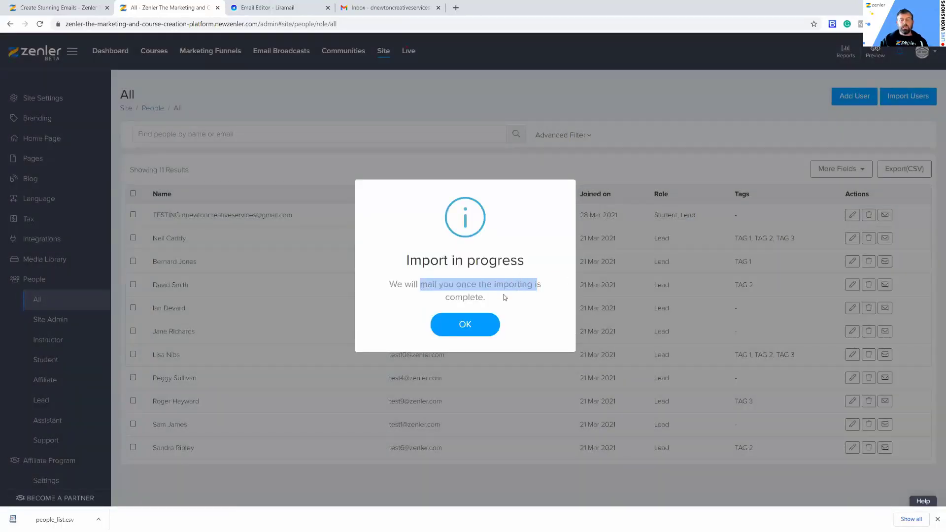
click(465, 325)
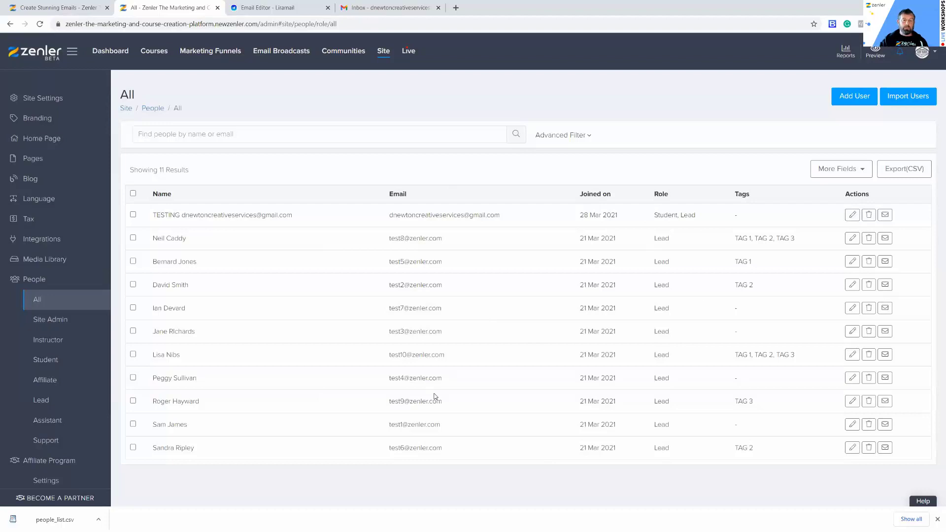
Reload the people list and examine the Tags column for NEWTAG alongside the existing tags of the imported people
key(F5)
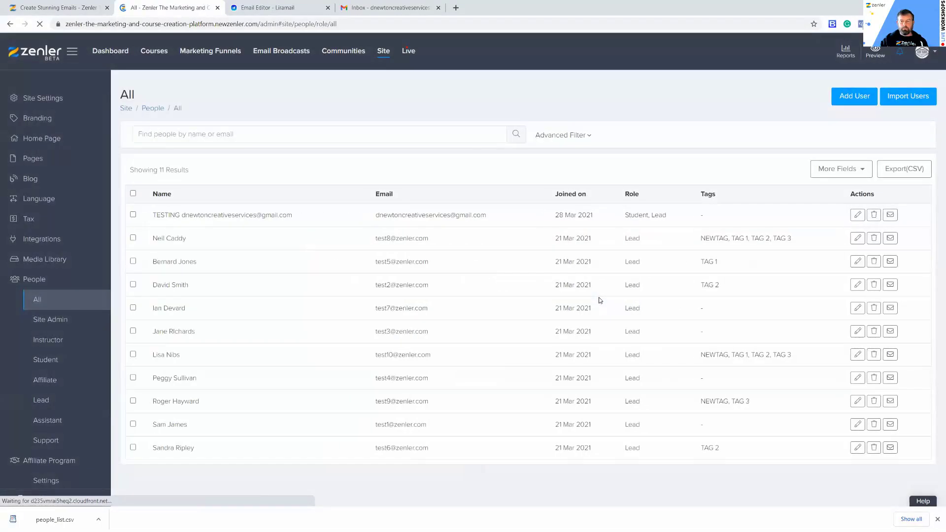
drag(701, 355, 728, 355)
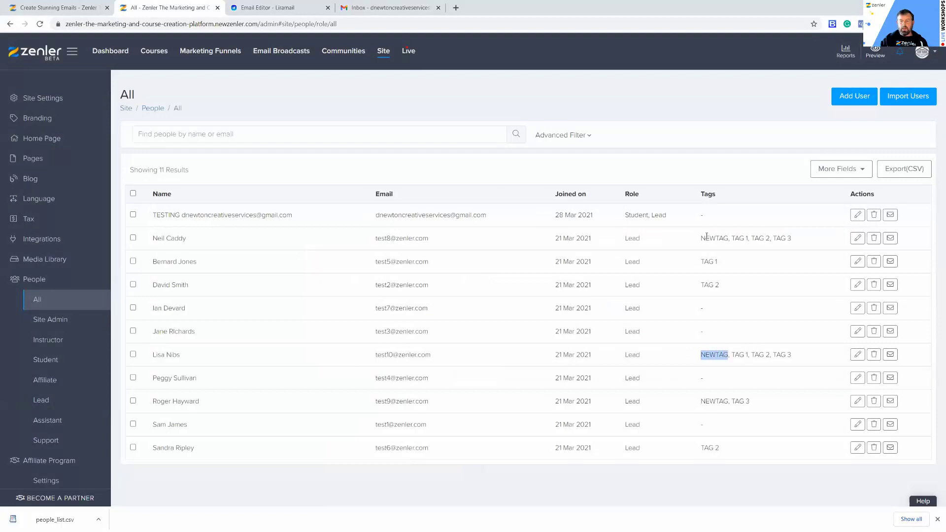
drag(700, 238, 729, 238)
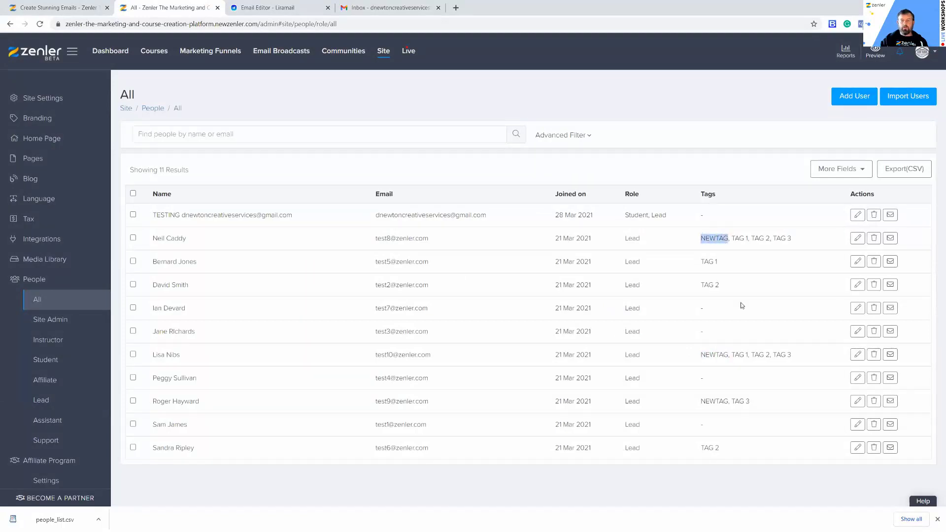
drag(700, 401, 727, 402)
click(733, 489)
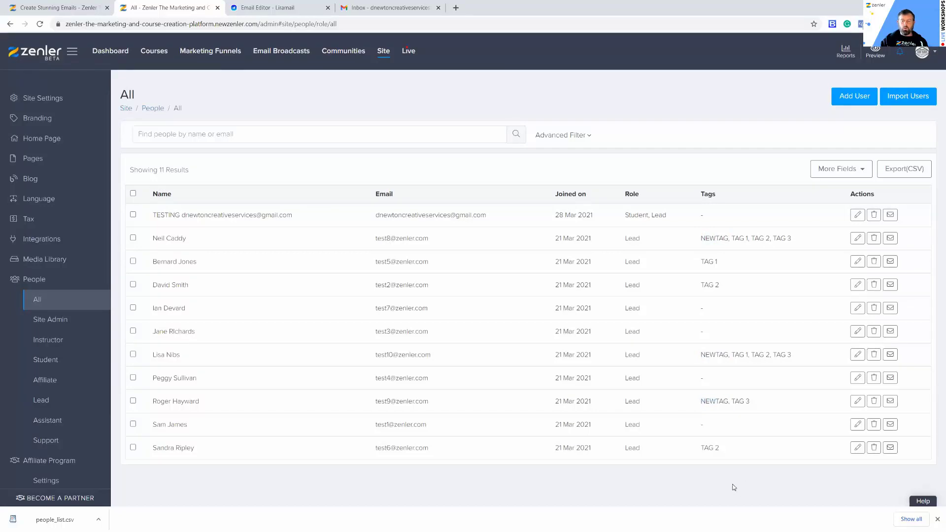
drag(701, 354, 727, 352)
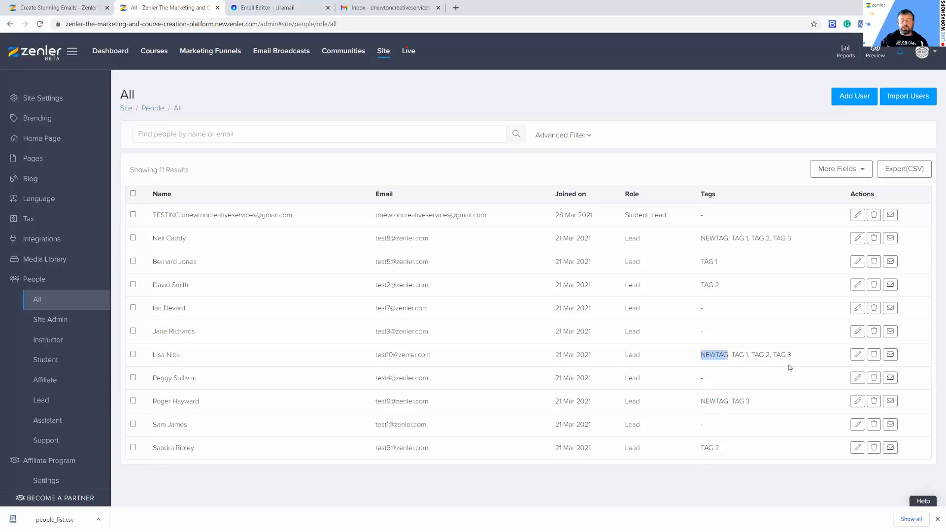
drag(797, 356, 733, 355)
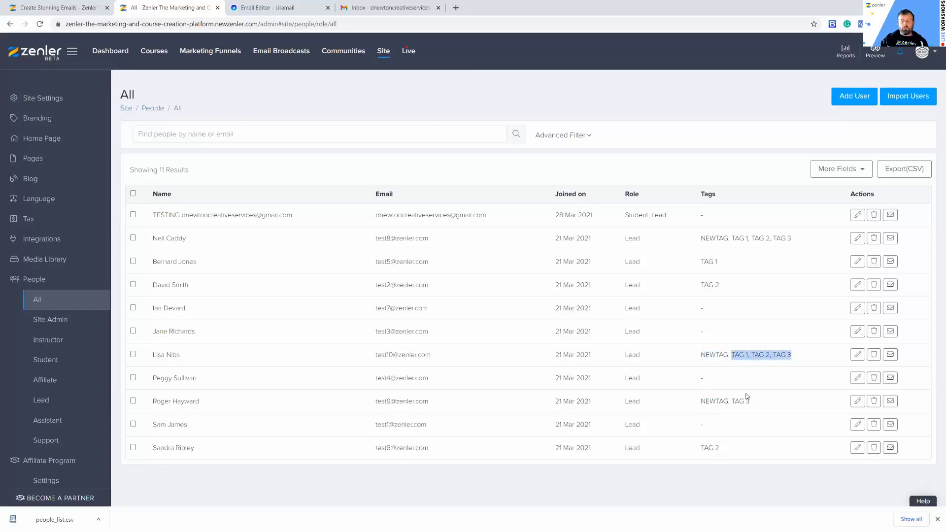
drag(753, 402, 728, 401)
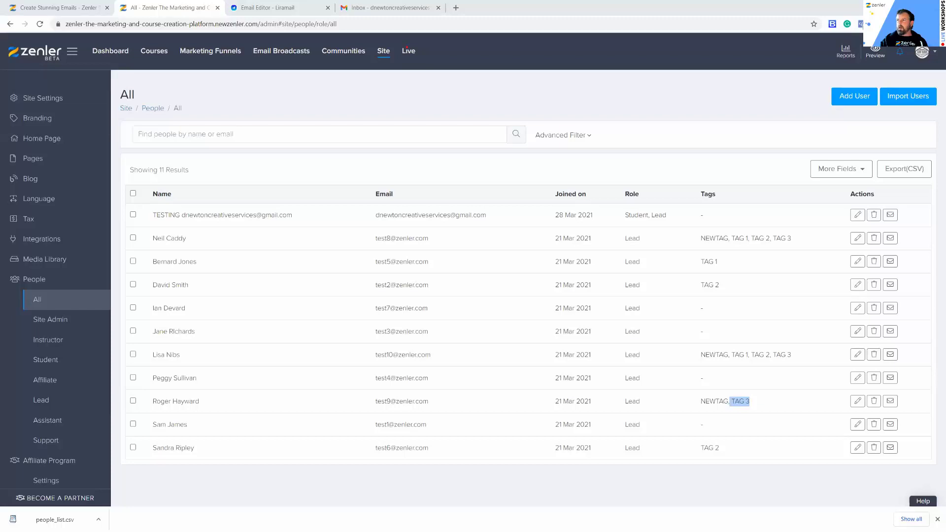
Switch to WordPad, inspect the header row and contact rows of Test Imports - Sheet1.csv, and close the file
key(alt+Tab)
click(397, 214)
drag(324, 191, 358, 192)
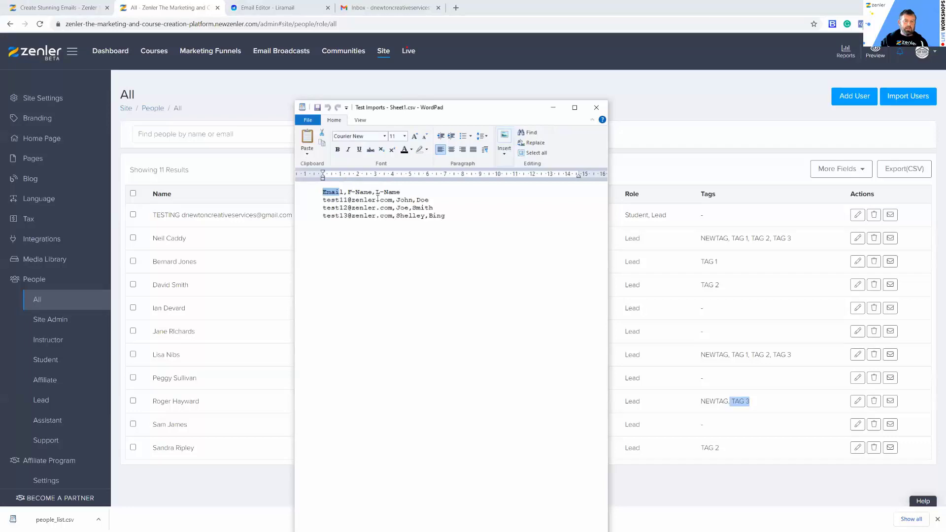
drag(451, 218, 336, 201)
click(388, 259)
click(596, 107)
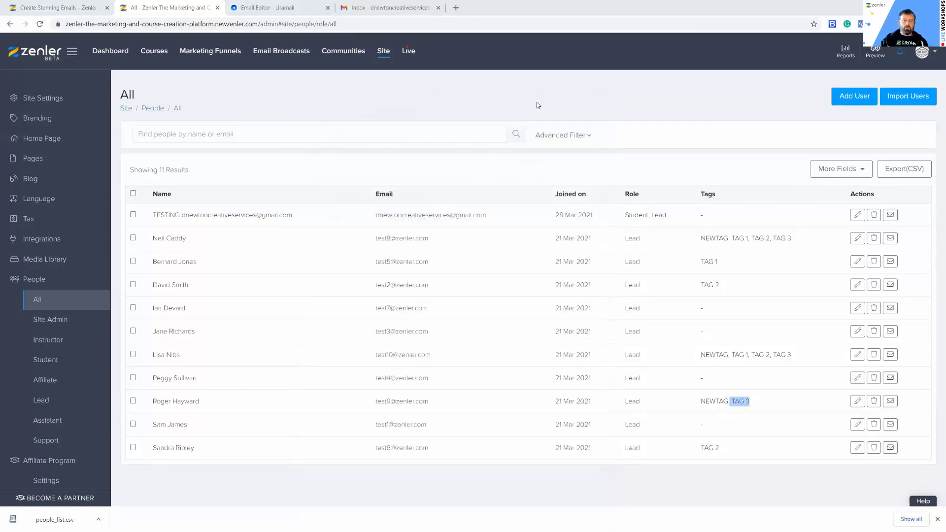
click(759, 101)
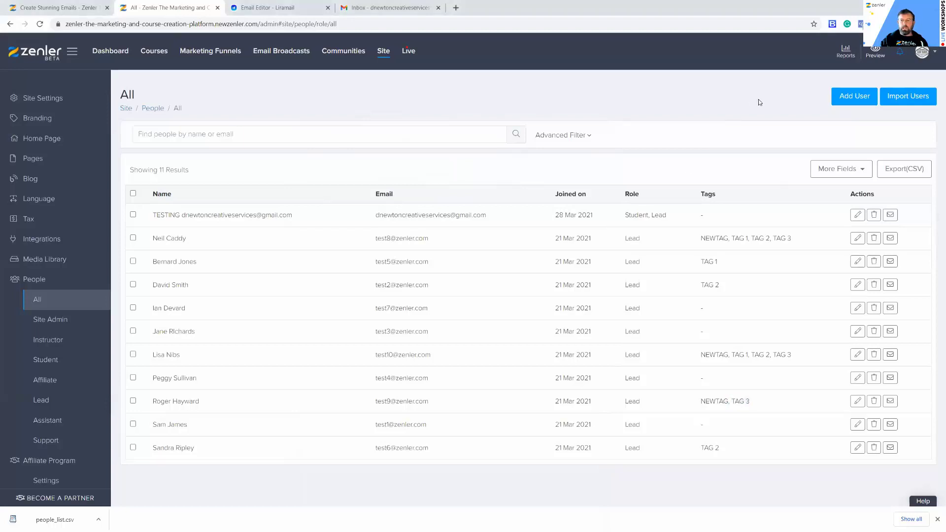
Start a new user import as Lead with Test Imports - Sheet1.csv from the Desktop and continue to the column mapping
click(896, 98)
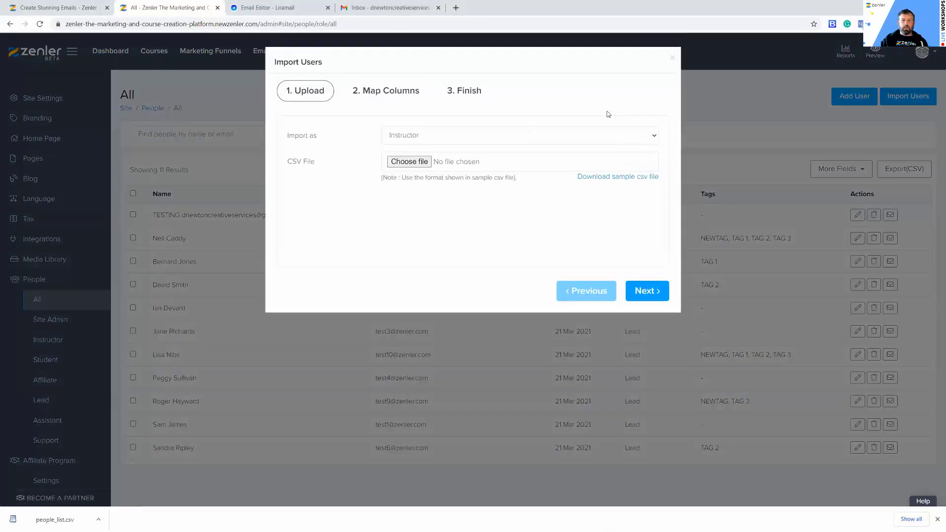
click(402, 136)
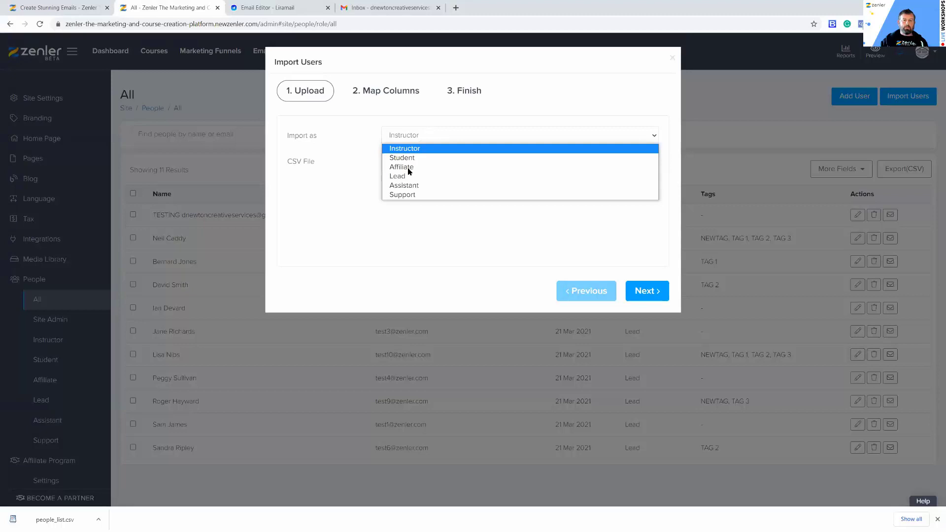
click(405, 178)
click(416, 166)
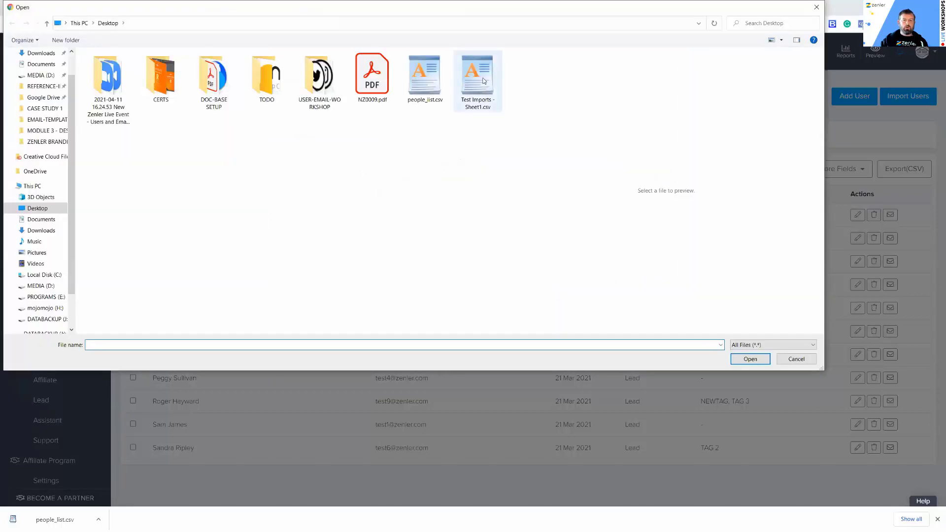
click(481, 78)
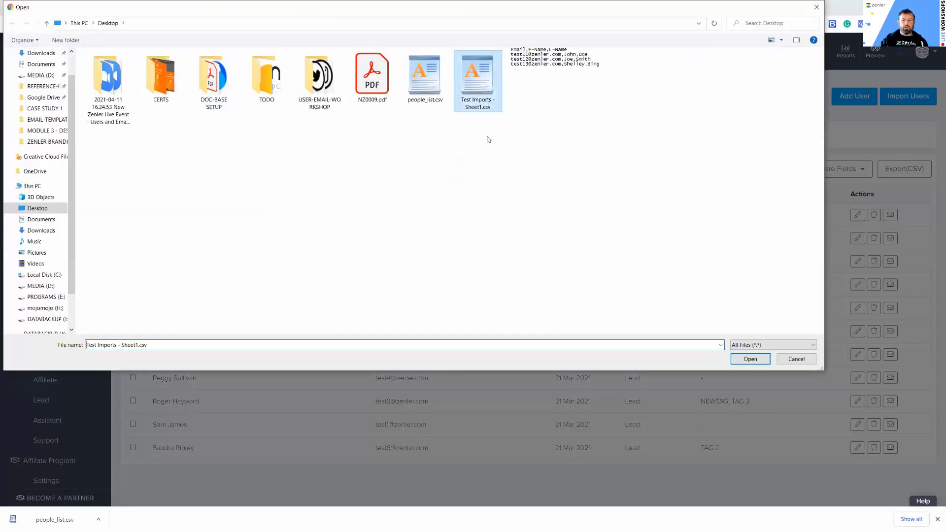
click(753, 359)
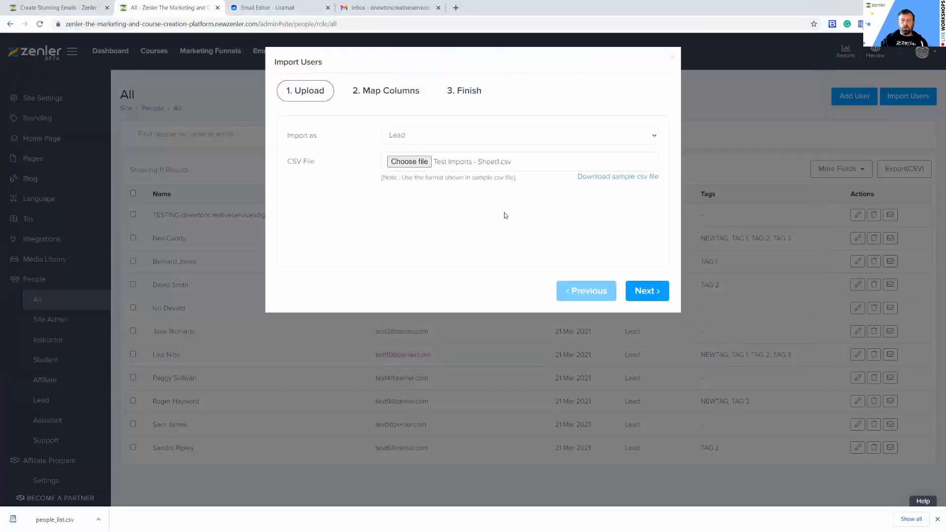
click(653, 291)
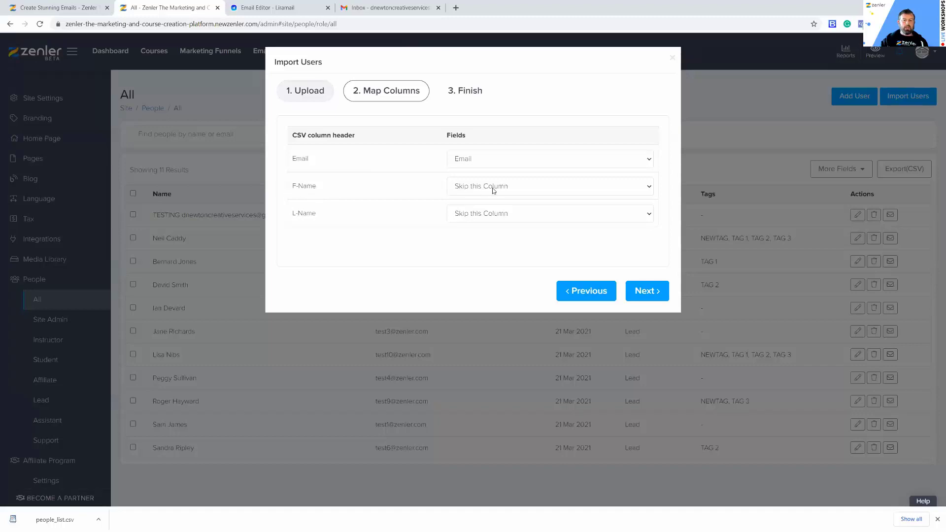
Map the F-Name column to First name and L-Name to Last name, and accept the column mappings
click(517, 191)
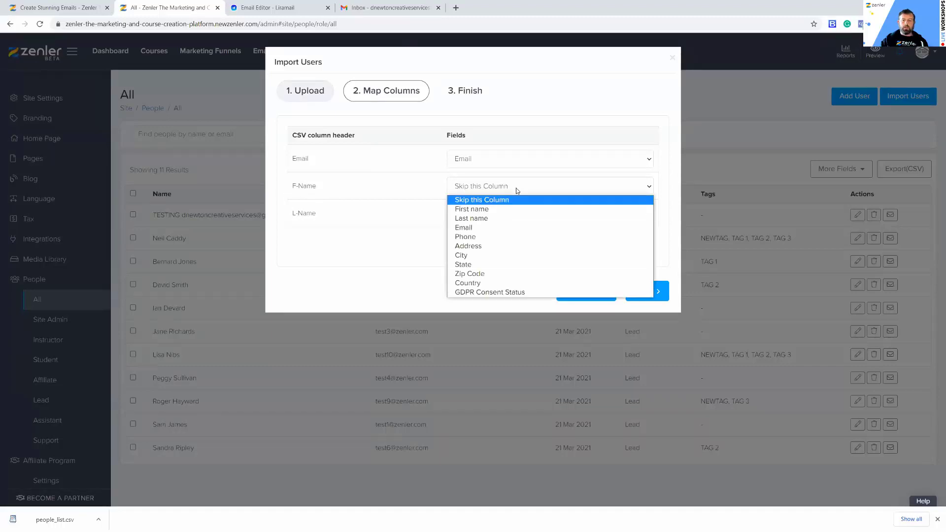
click(464, 210)
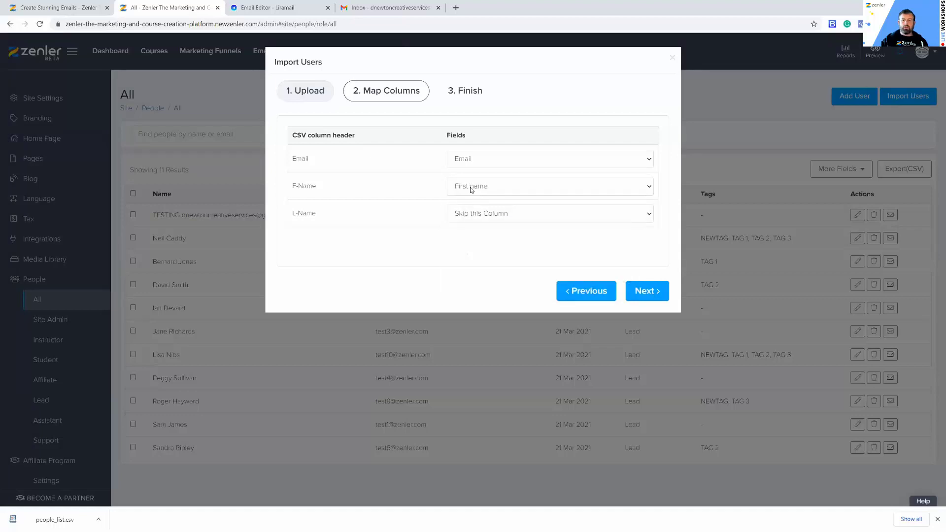
click(502, 214)
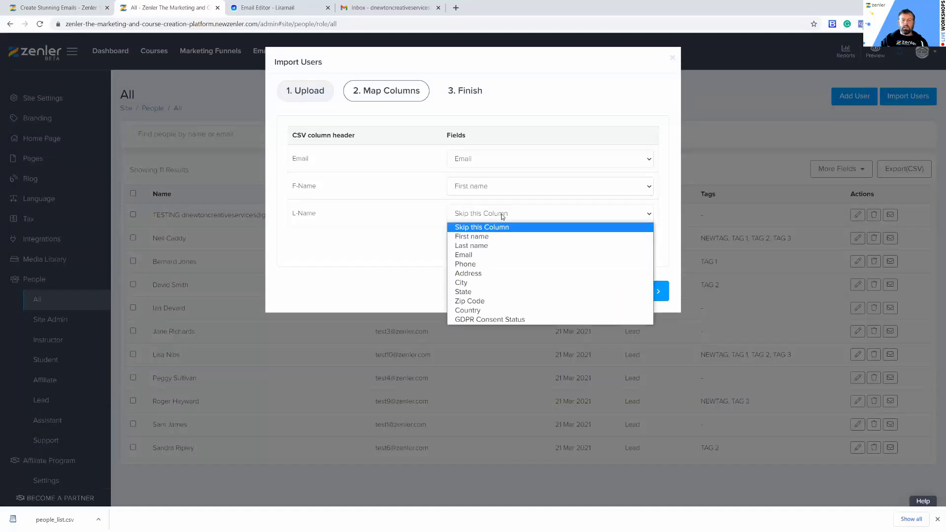
click(464, 246)
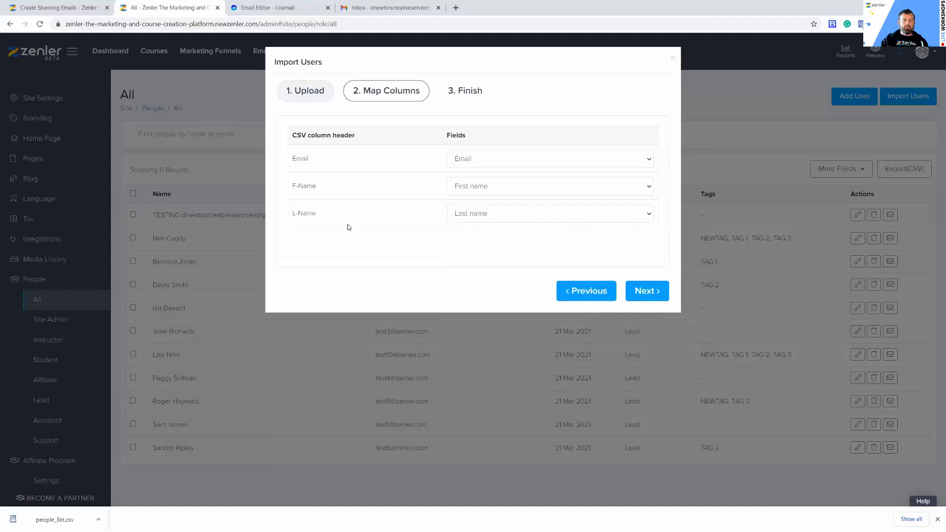
click(641, 290)
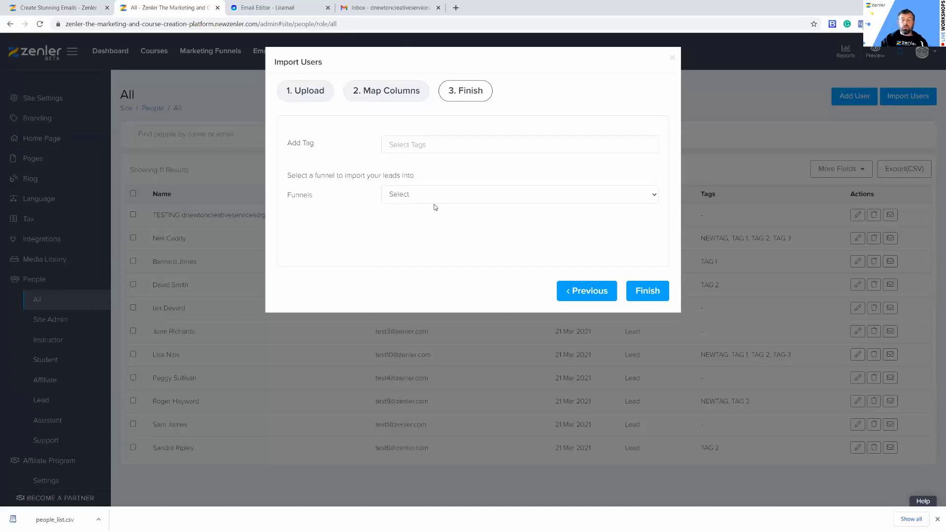
Finish the import without adding a tag or funnel, and reload the people list
click(645, 291)
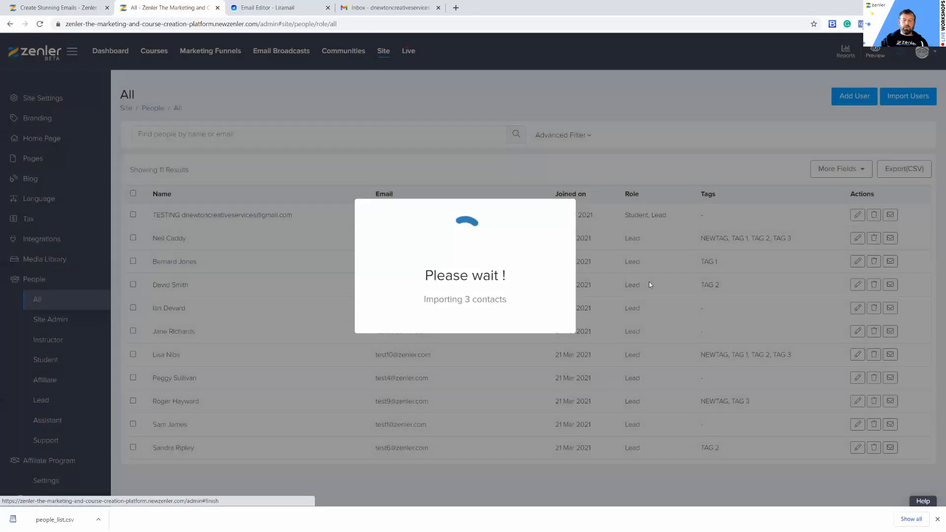
click(463, 326)
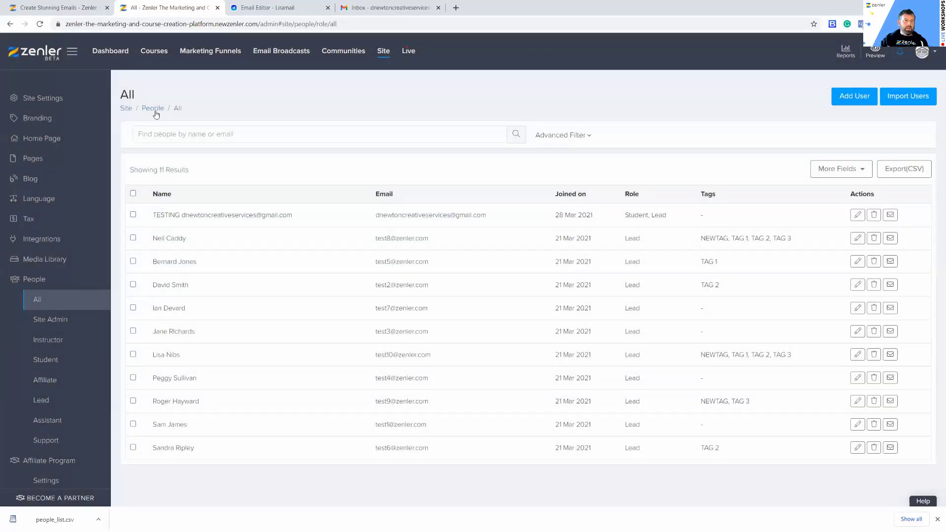
click(39, 24)
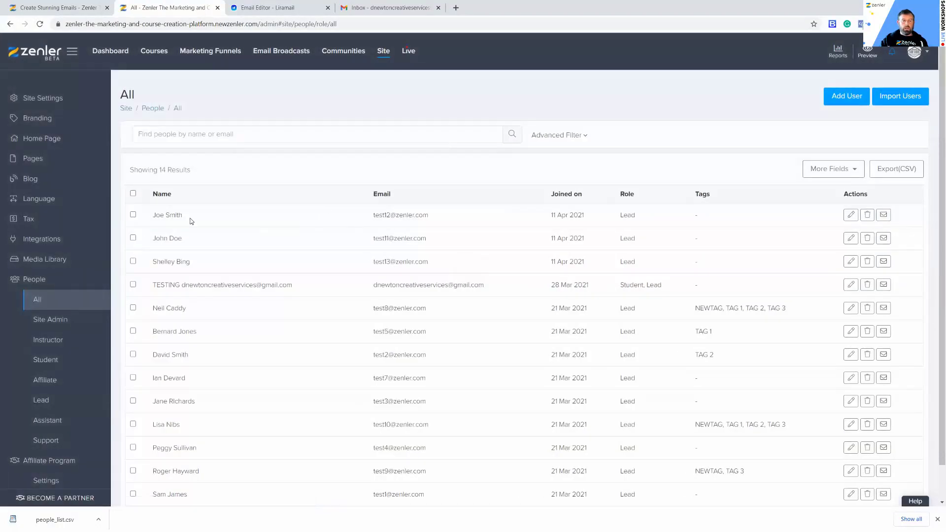
Examine the newly imported leads at the start of the people list and the NEWTAG entry in the Tags column
drag(194, 262, 153, 213)
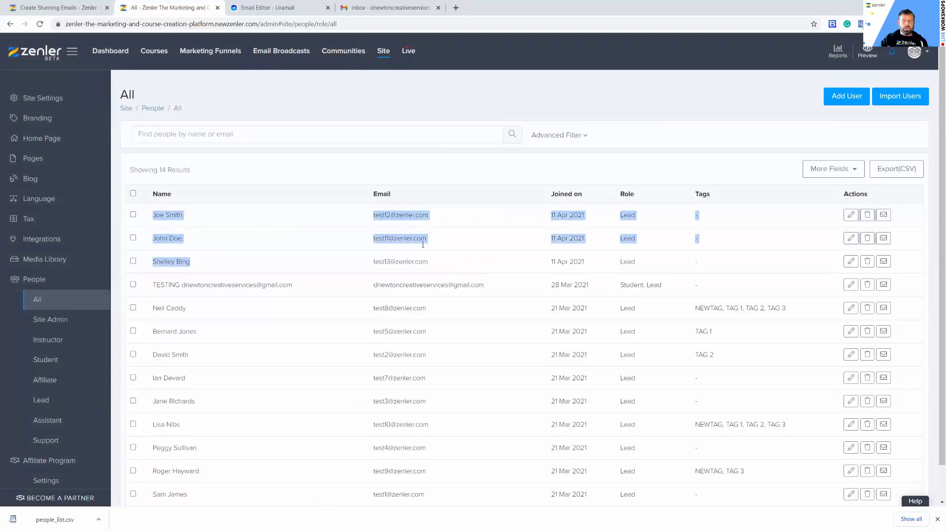
click(702, 264)
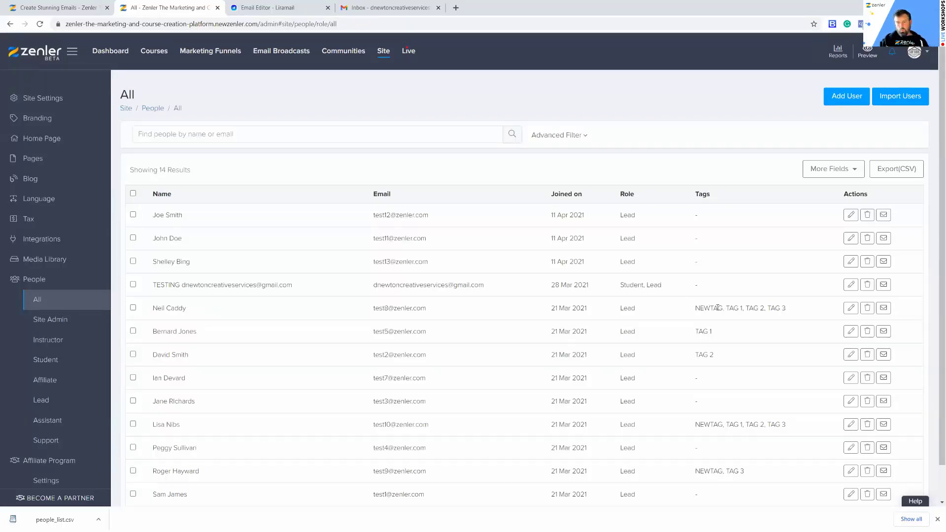
drag(723, 308, 695, 309)
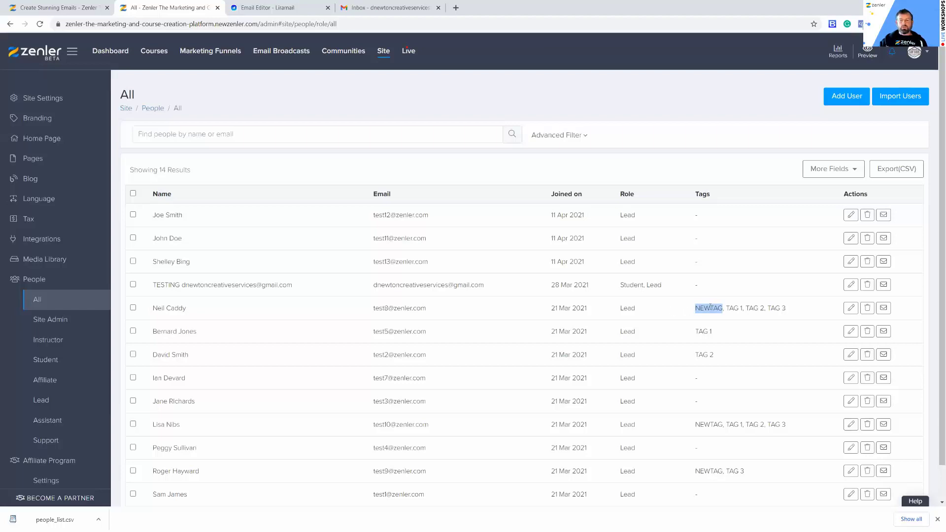
click(717, 307)
drag(723, 307, 695, 309)
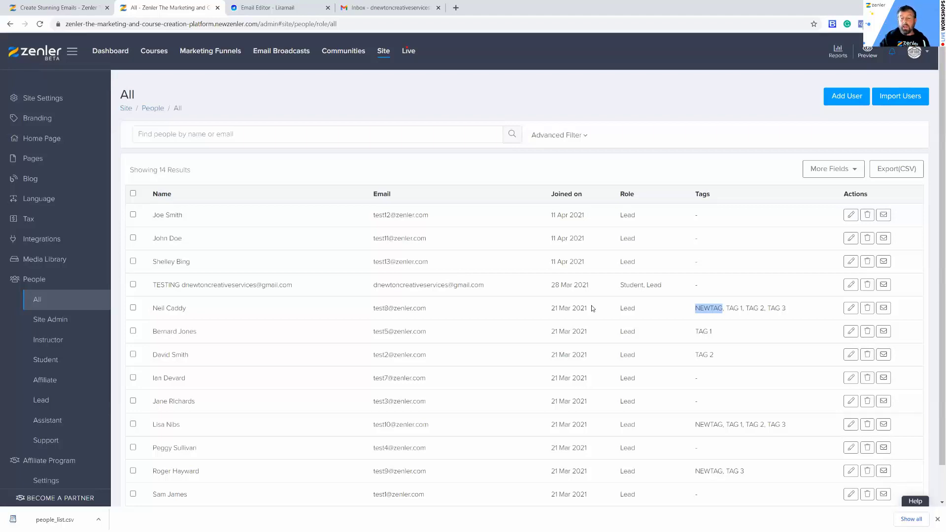
click(695, 310)
drag(698, 310, 719, 308)
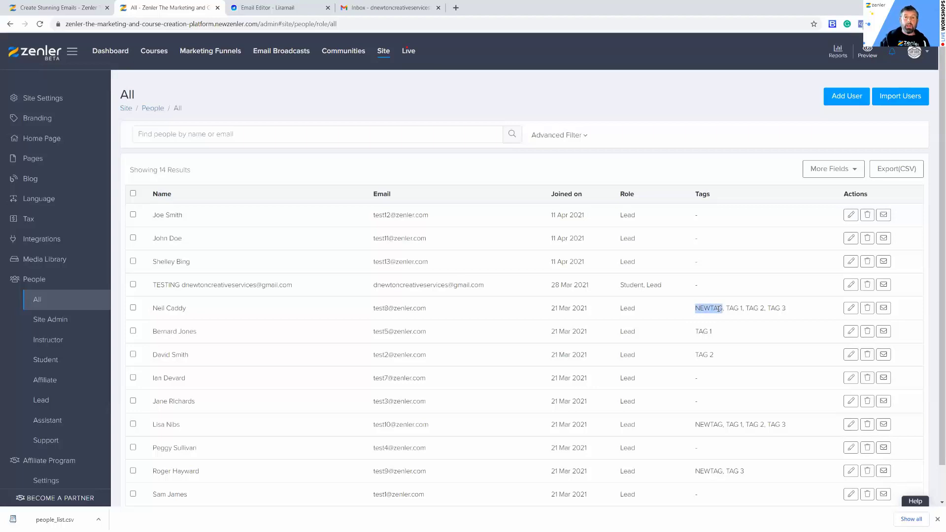
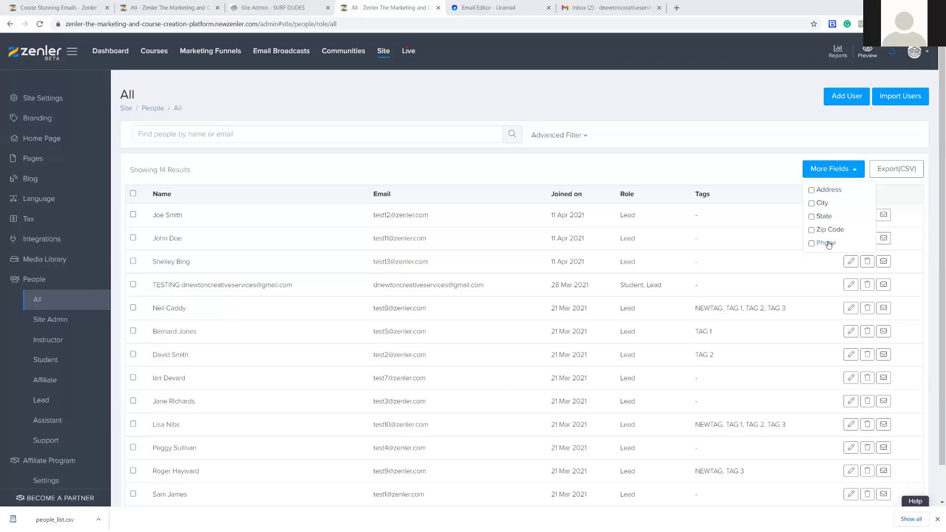
Start a Lead import with people_list.csv, examine how its columns map to the user fields, and close the import without completing it
click(766, 172)
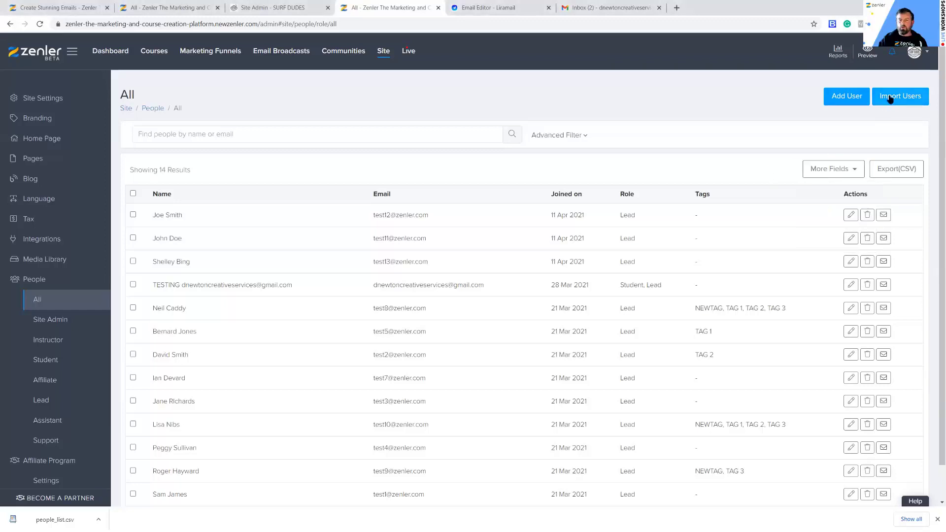
click(889, 98)
click(414, 166)
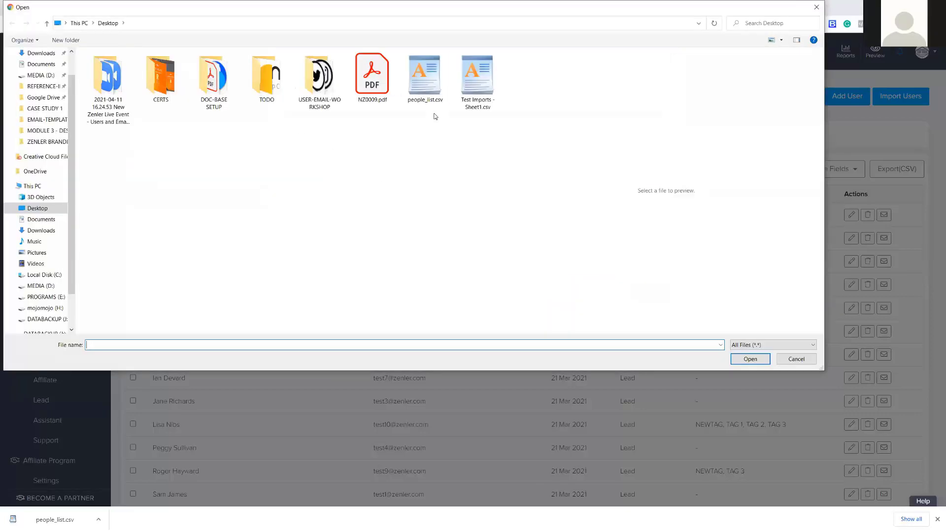
click(426, 94)
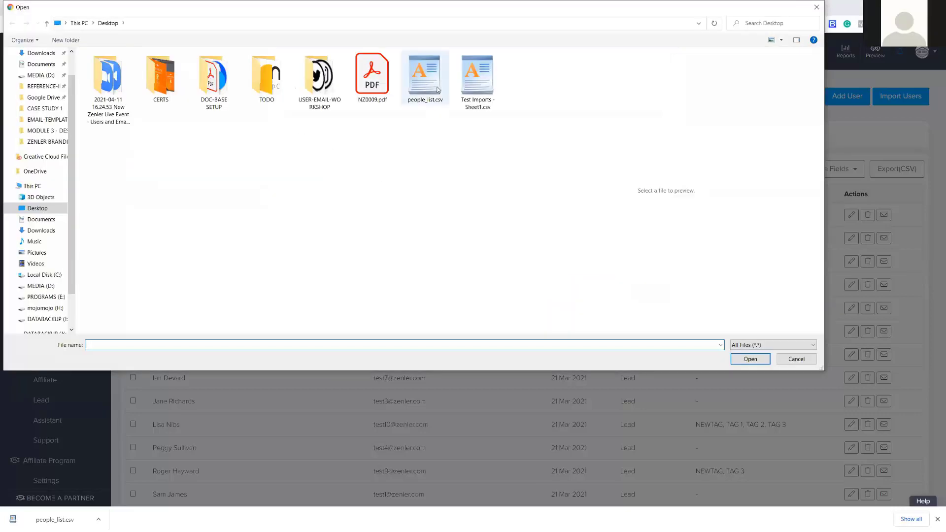
click(749, 359)
click(494, 136)
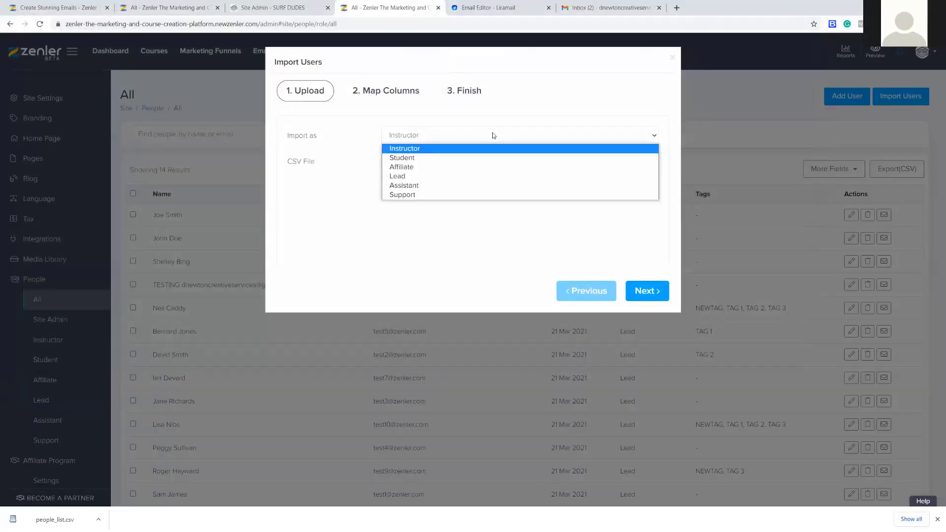
click(407, 179)
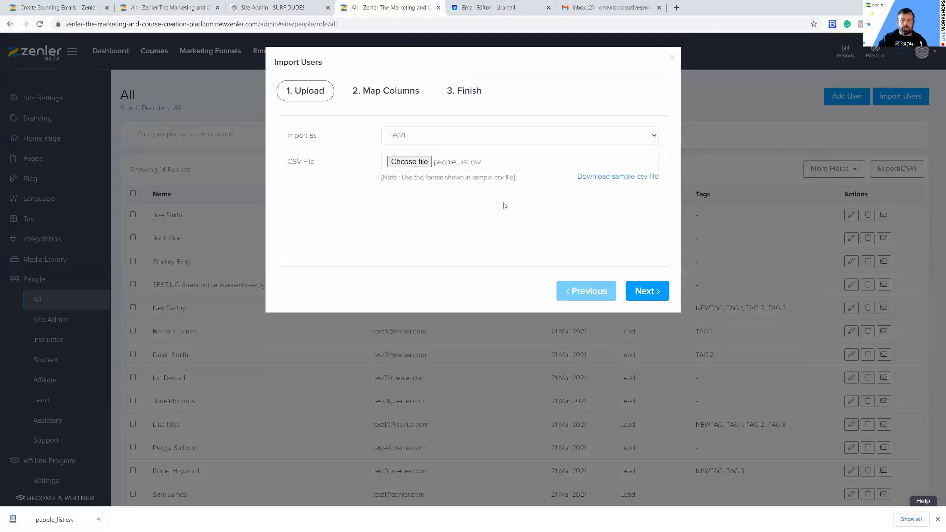
click(655, 288)
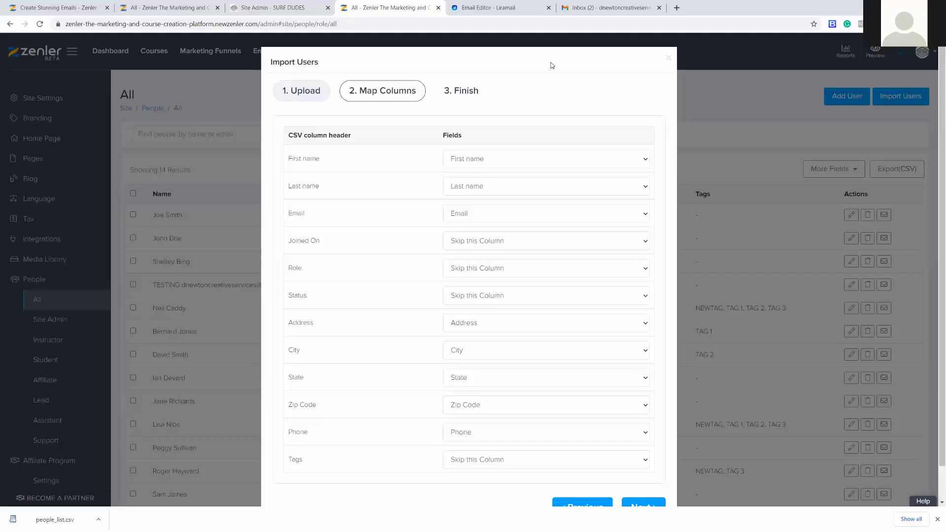
click(668, 59)
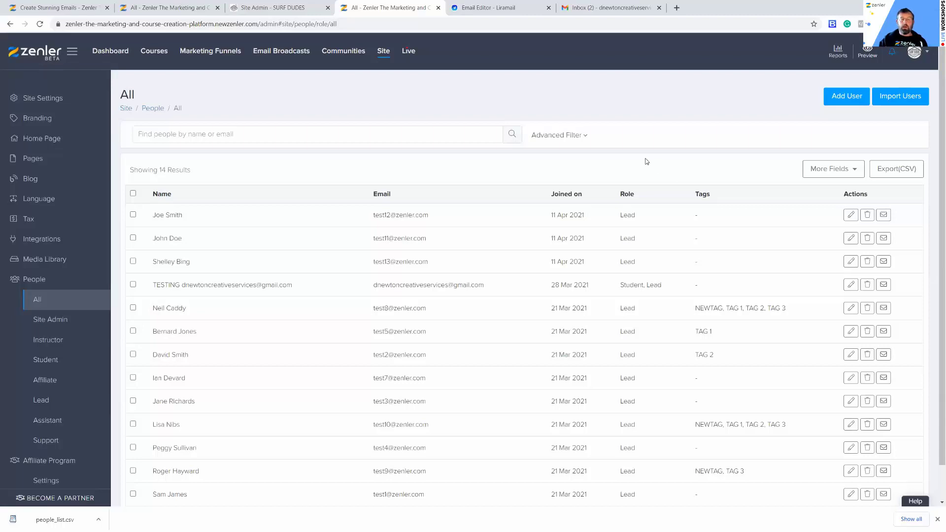
Open the EMAIL TRIGGER funnel's automation rules and edit the Give a freebie action of the Email Drip Sequence
click(225, 56)
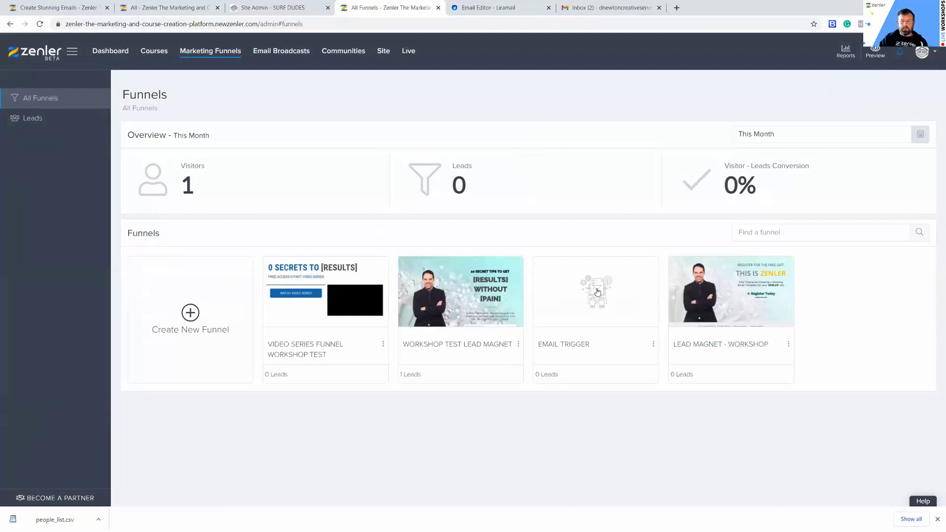
click(598, 309)
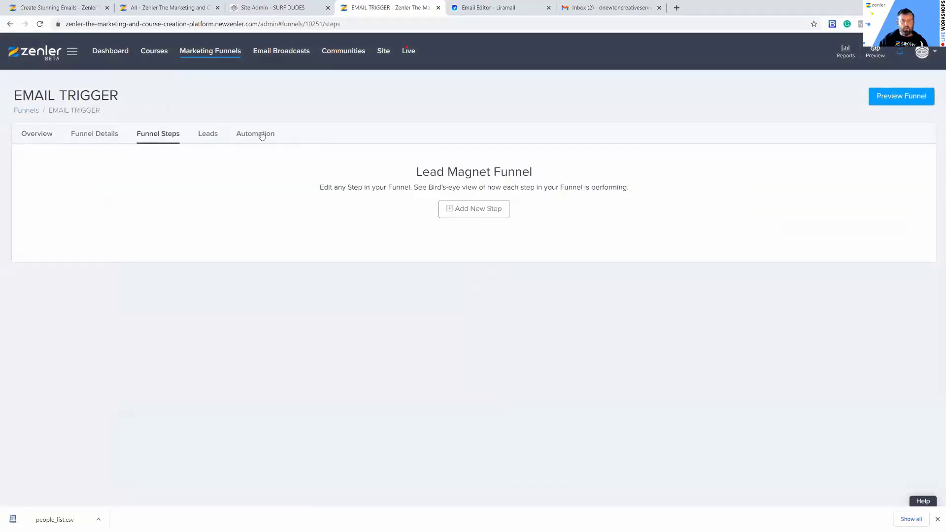
click(257, 134)
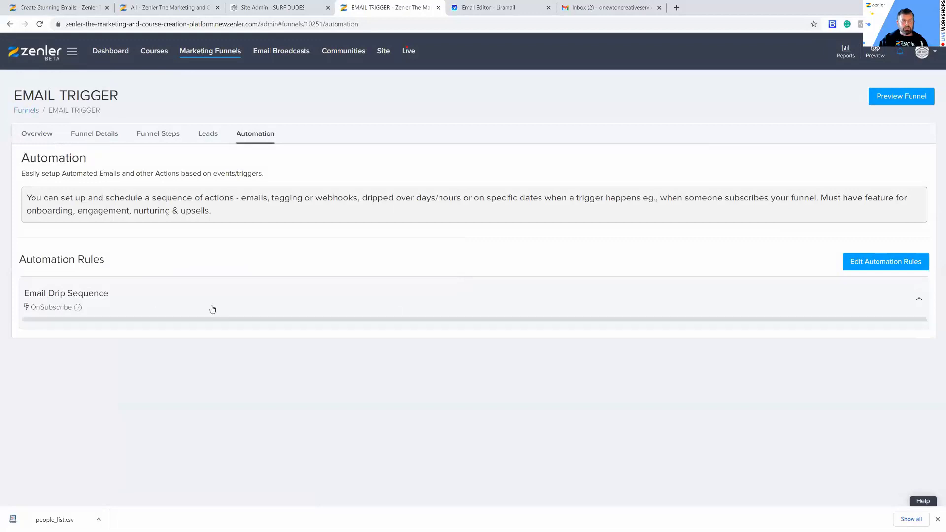
scroll(322, 337, down, 2)
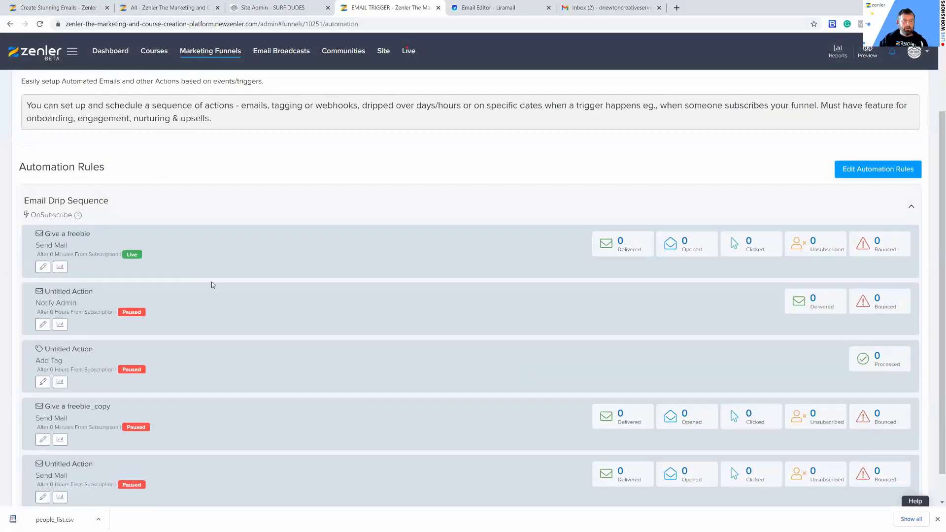
scroll(38, 278, down, 1)
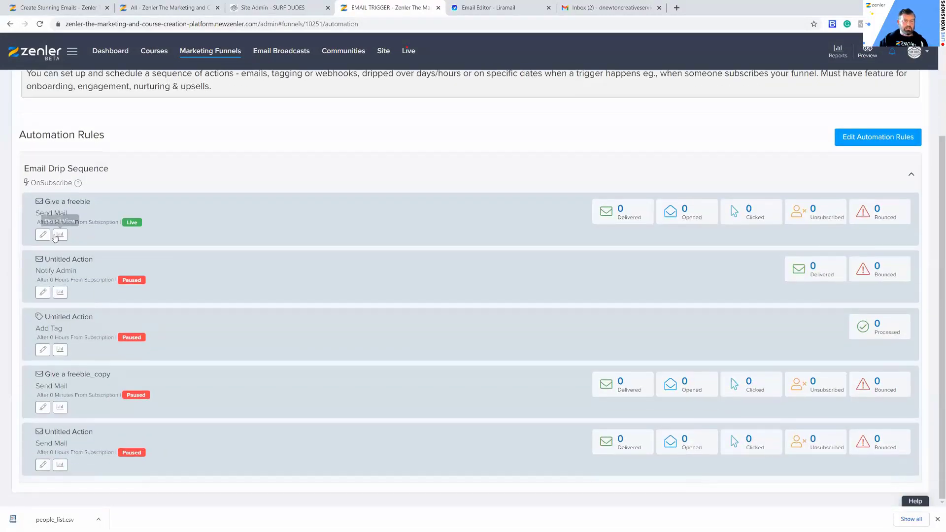
click(41, 238)
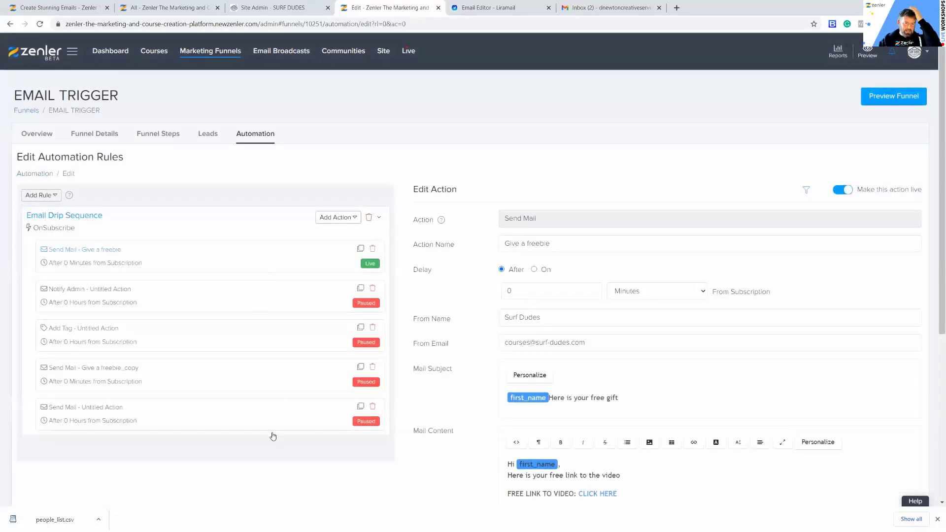
Add an Add Tag action to the Email Drip Sequence and enter NEW as its tag
click(339, 218)
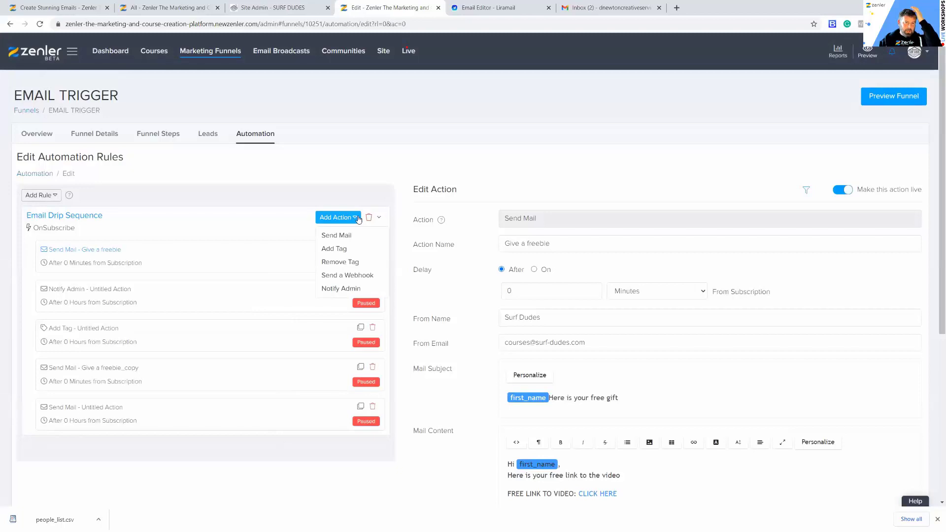
click(334, 250)
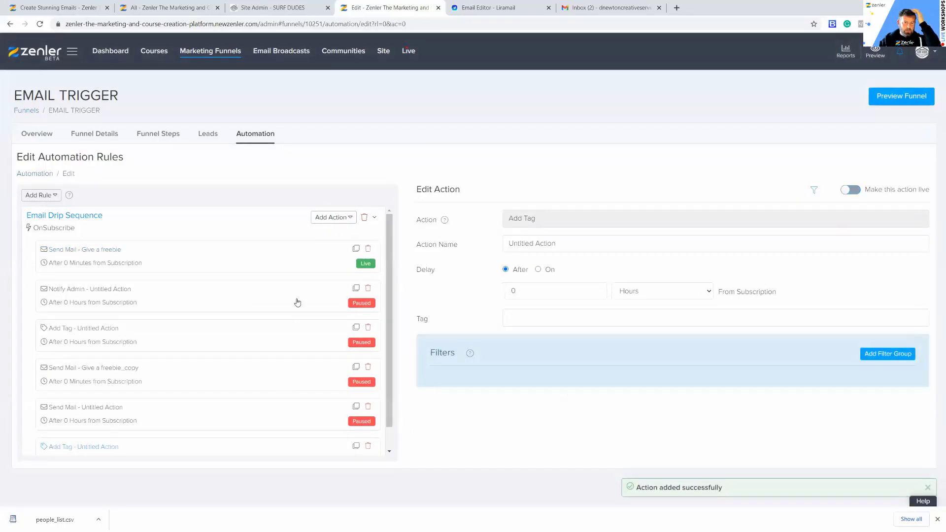
scroll(315, 400, down, 1)
click(577, 317)
text(NEW)
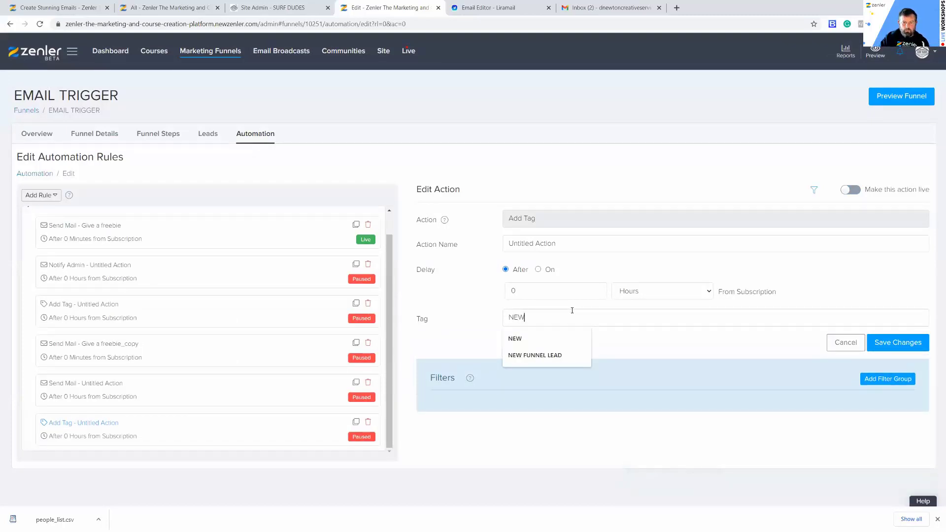
key(Return)
click(673, 58)
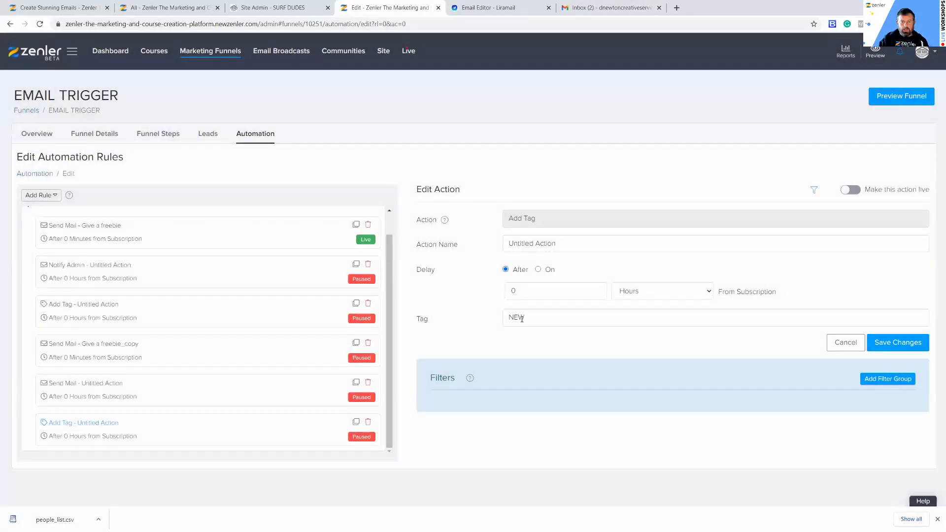
drag(525, 317, 500, 317)
click(515, 339)
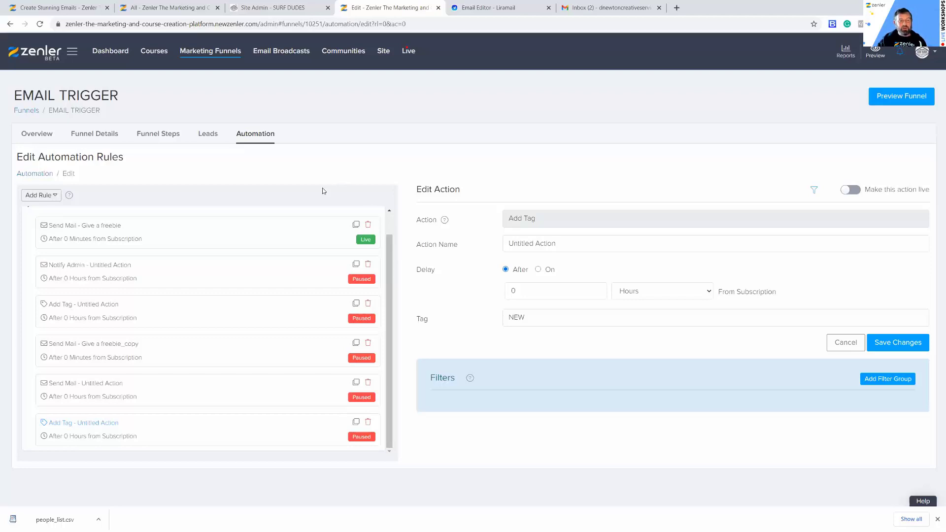
Examine the available rule triggers and the action types offered for the Email Drip Sequence
click(39, 195)
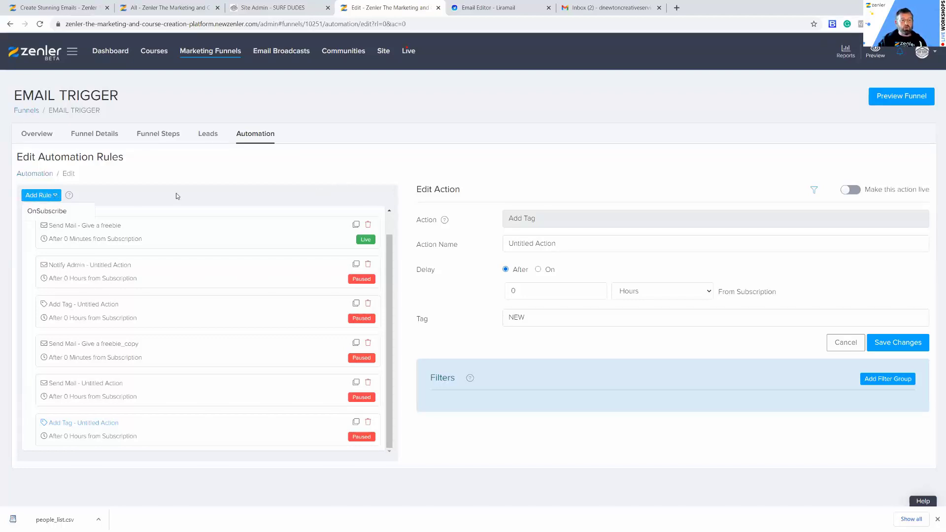
drag(389, 238, 382, 217)
click(335, 217)
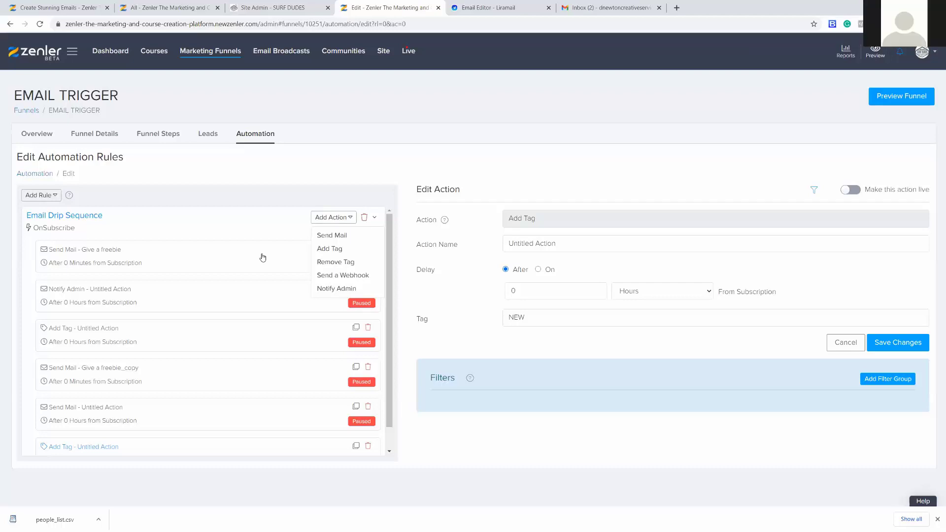
click(387, 166)
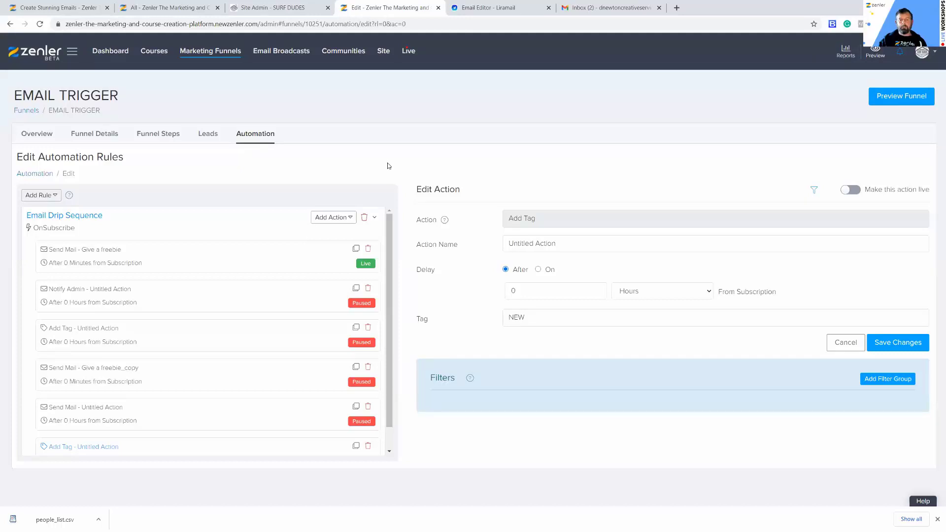
click(351, 218)
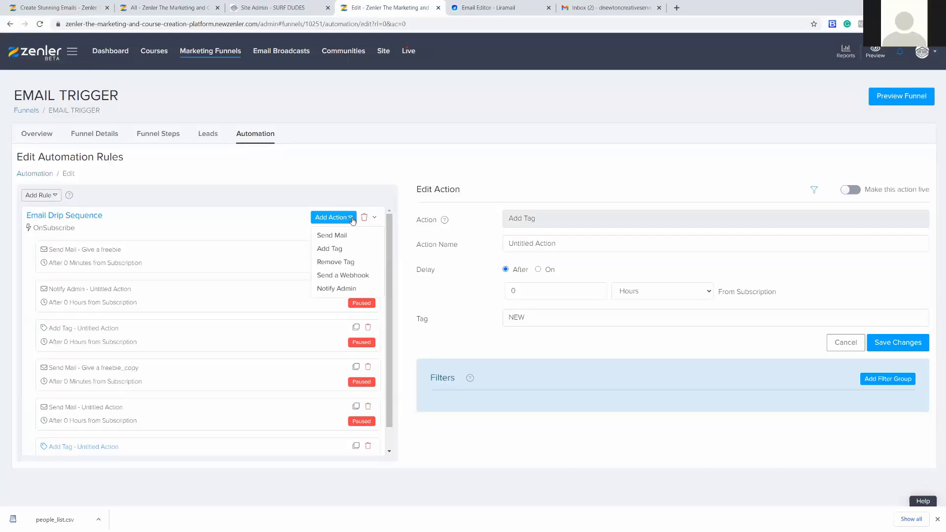
click(365, 170)
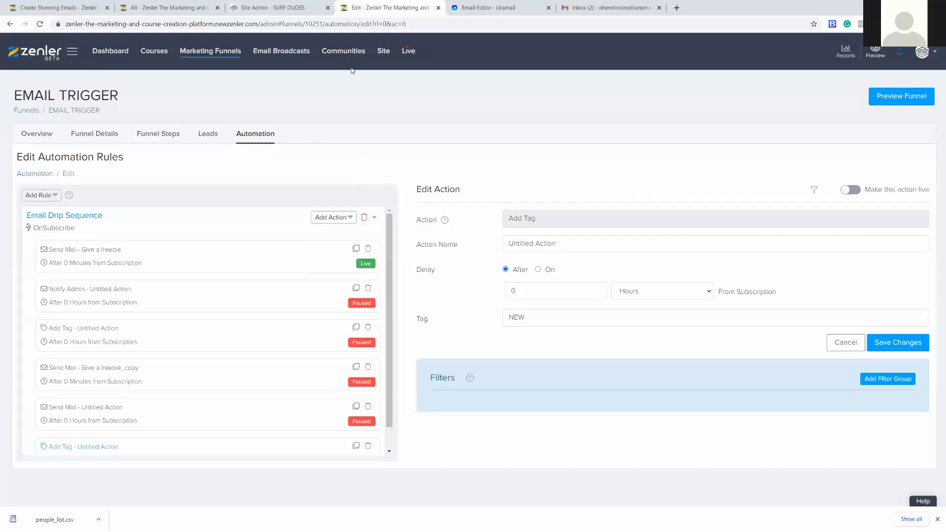
Return to the list of all people, add an advanced filter row and examine the available filter criteria
click(383, 52)
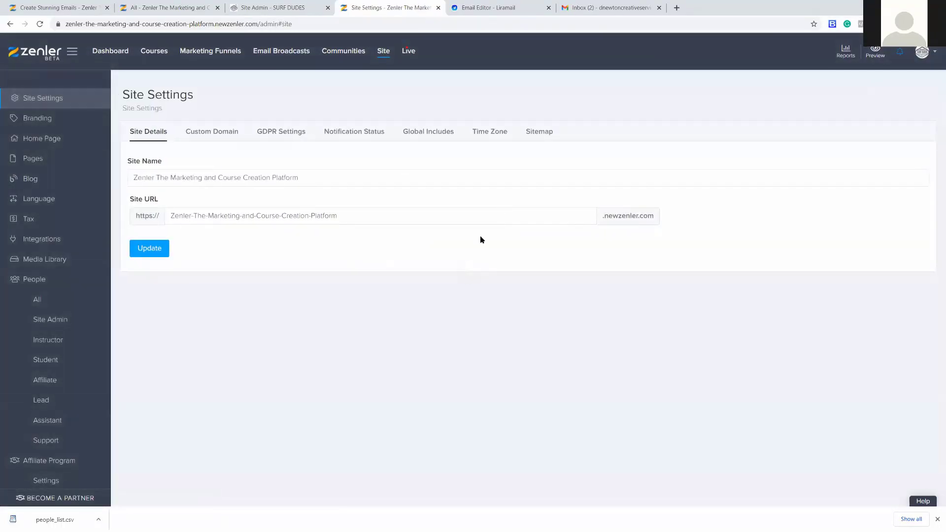
click(67, 301)
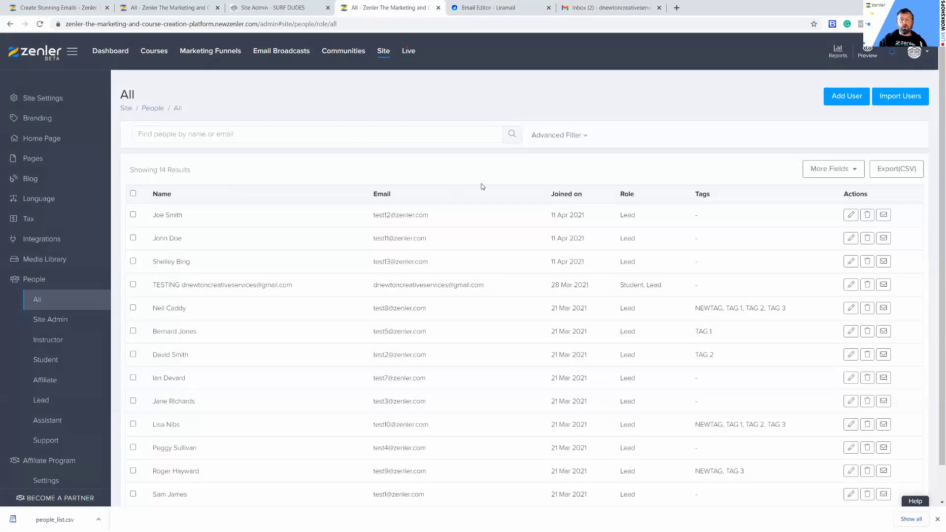
click(587, 138)
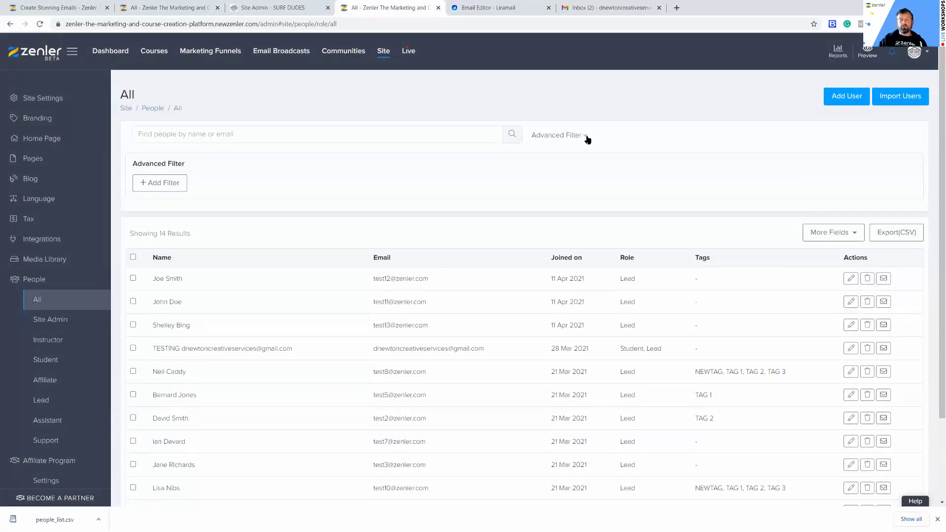
click(160, 183)
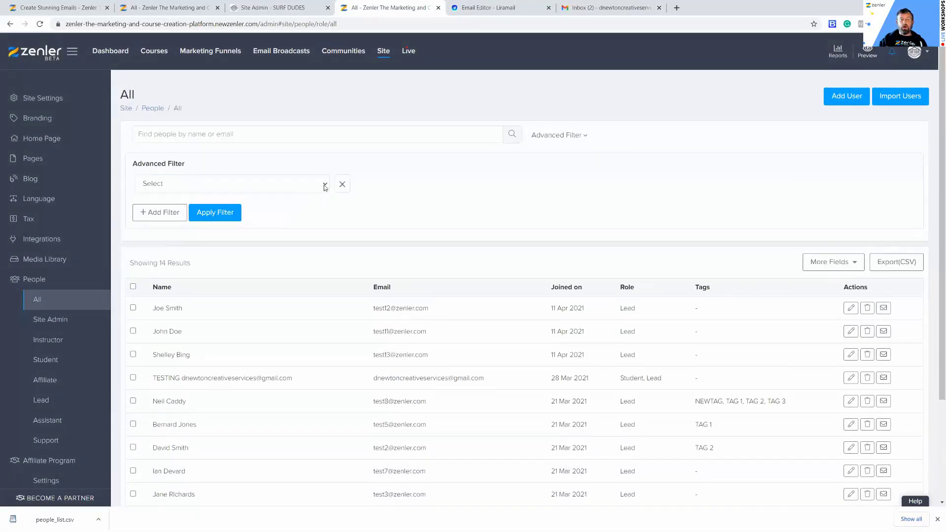
click(325, 186)
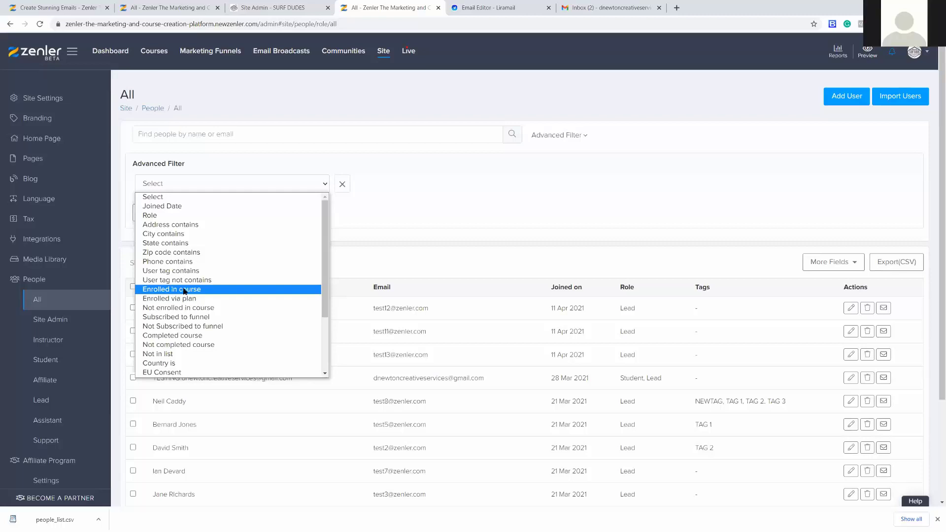
click(477, 211)
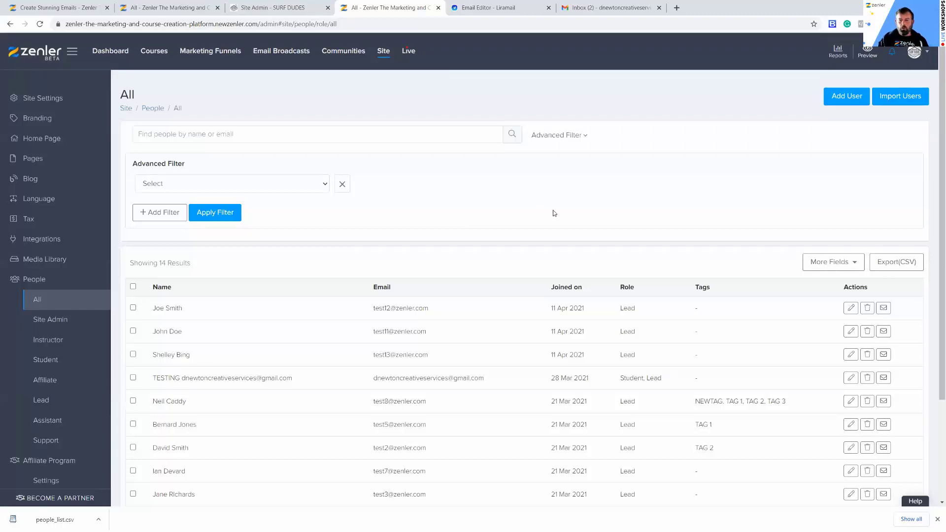
scroll(562, 215, down, 2)
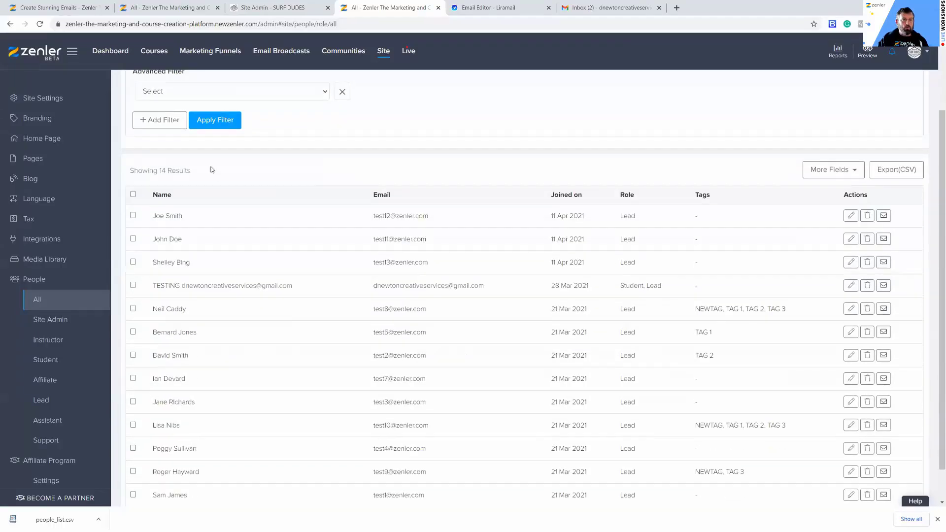
scroll(388, 181, up, 2)
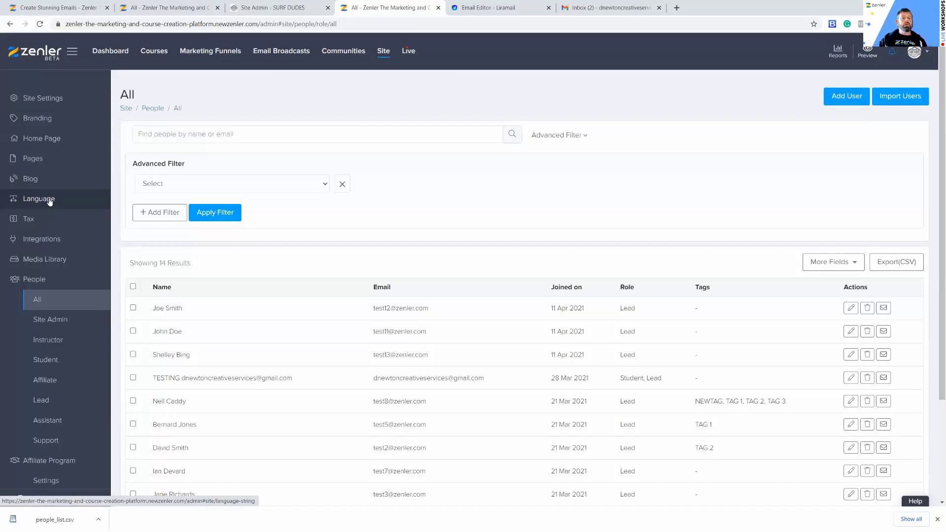
Open the Welcome Email template among the system emails in the site's Language settings
click(49, 201)
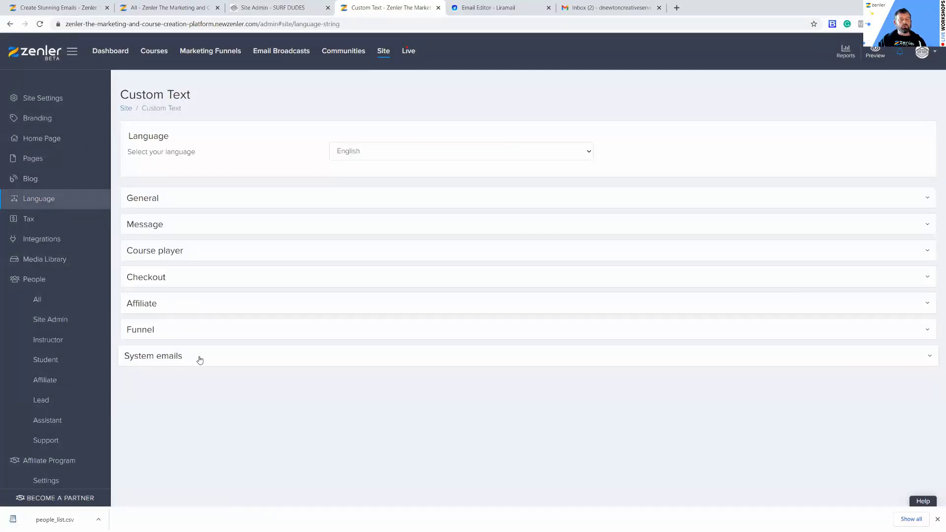
click(227, 352)
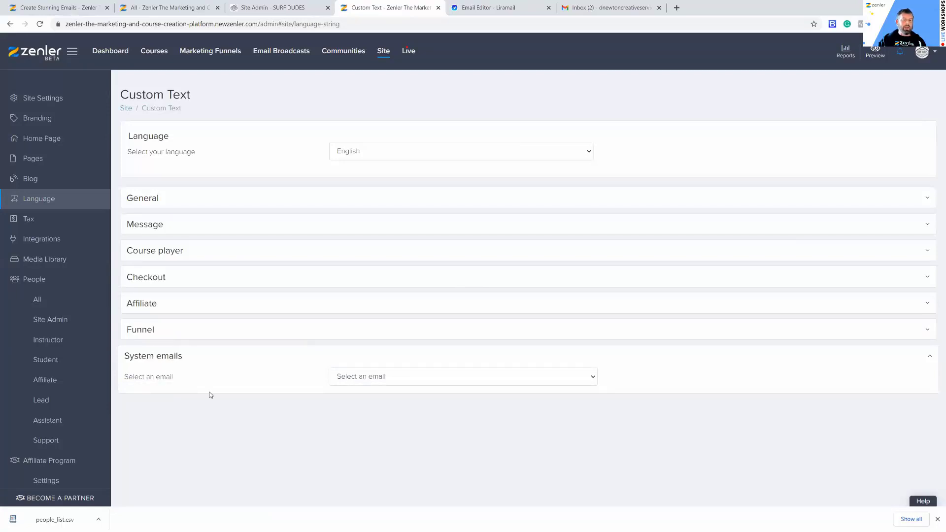
click(415, 378)
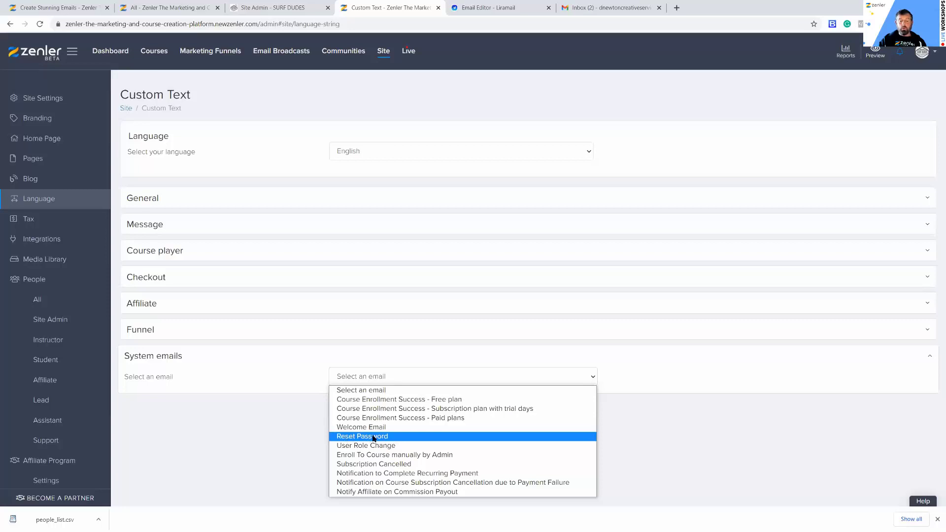
click(354, 430)
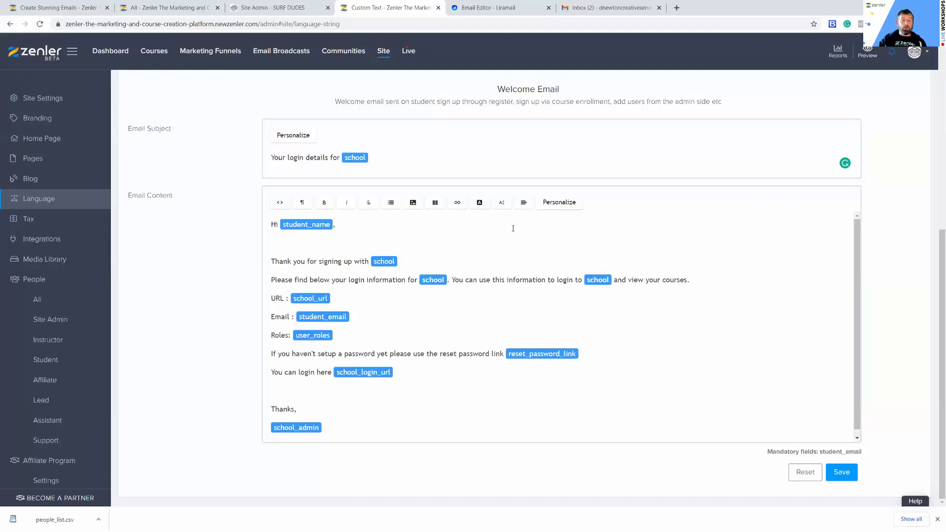
Delete the student_name placeholder from the Welcome Email greeting and reinsert it from the personalization options
drag(316, 157, 298, 158)
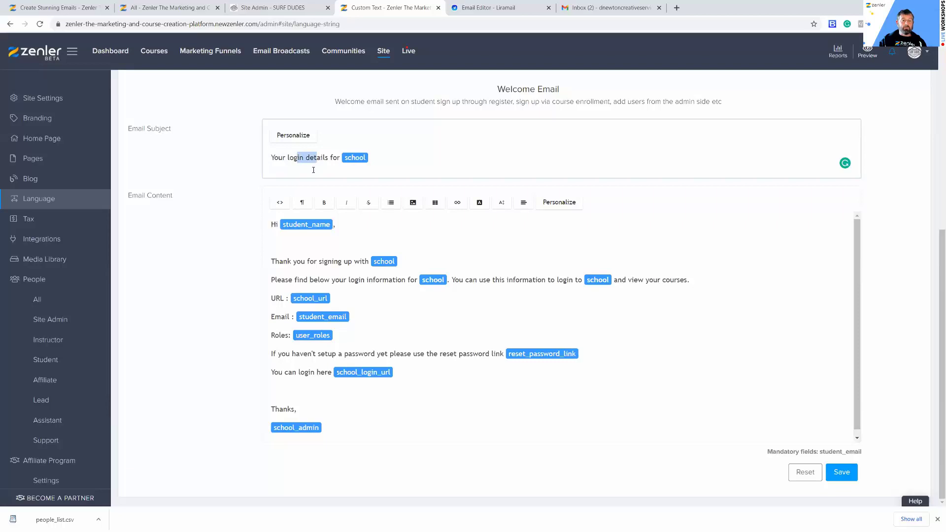
click(397, 226)
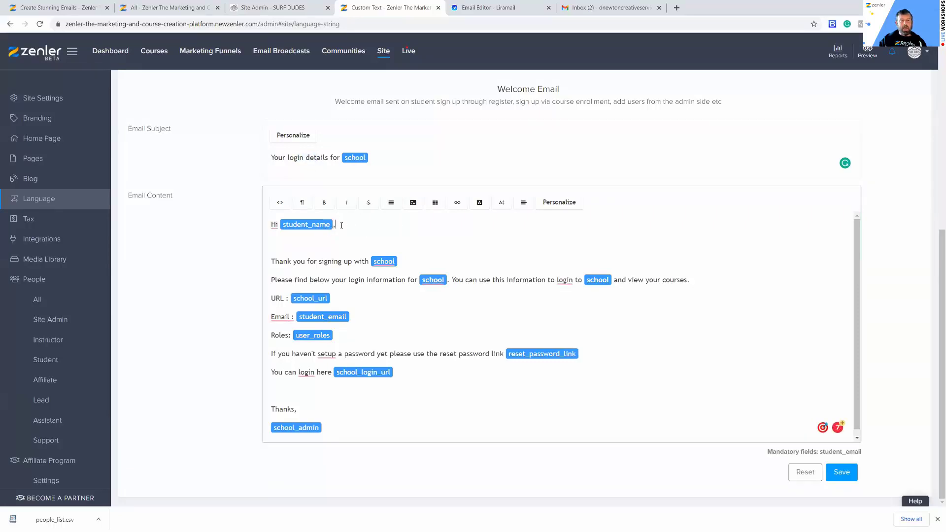
click(324, 225)
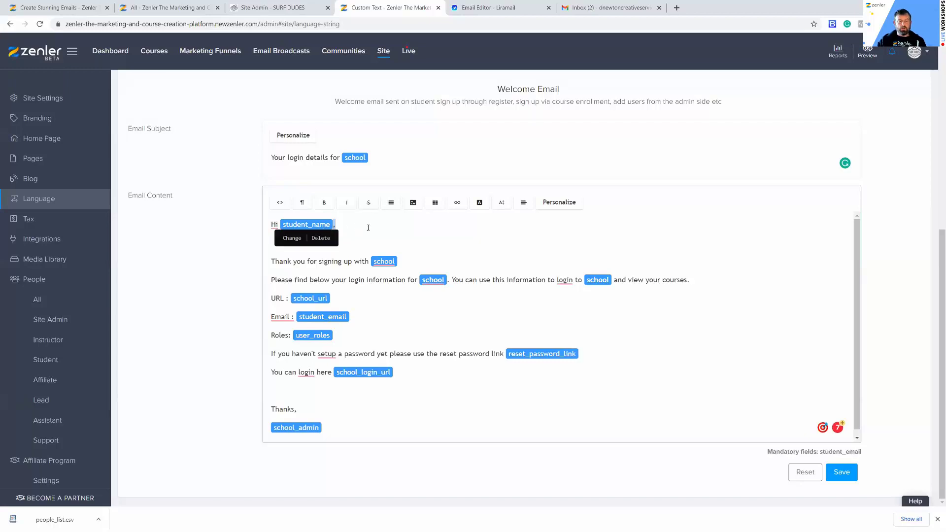
click(342, 225)
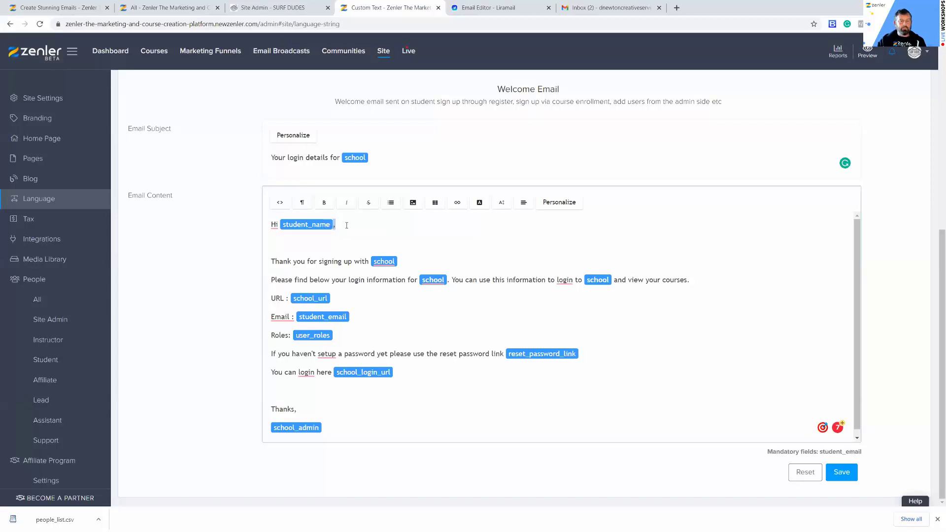
key(BackSpace)
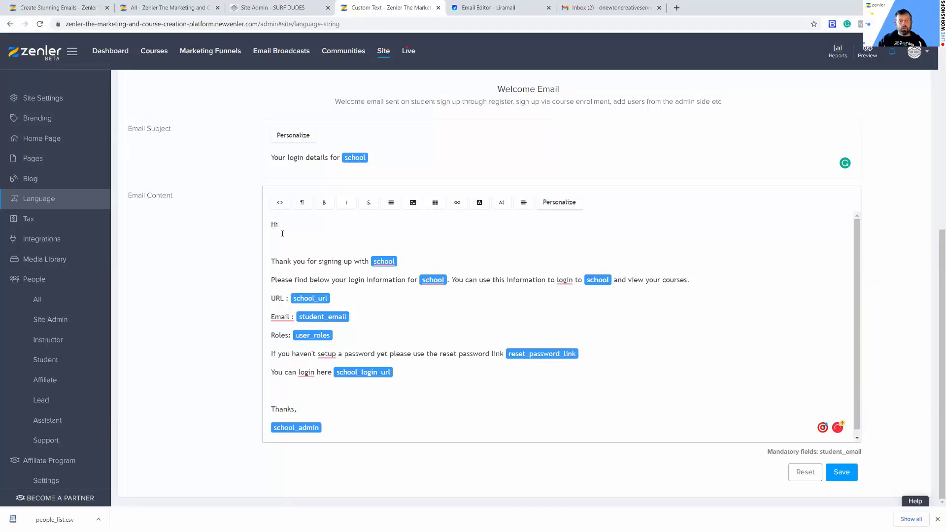
click(546, 203)
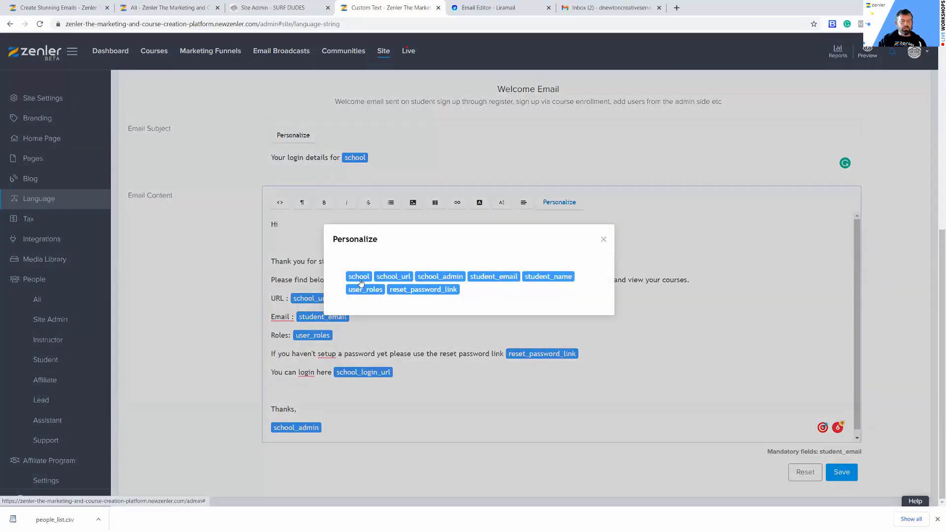
click(546, 277)
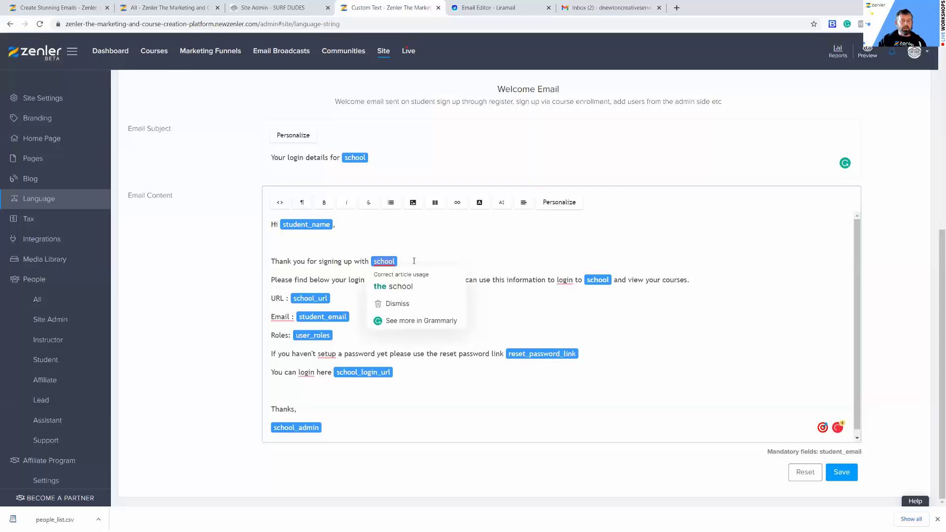
Delete the school placeholder from the thank-you line and reinsert it from the personalization options
key(BackSpace)
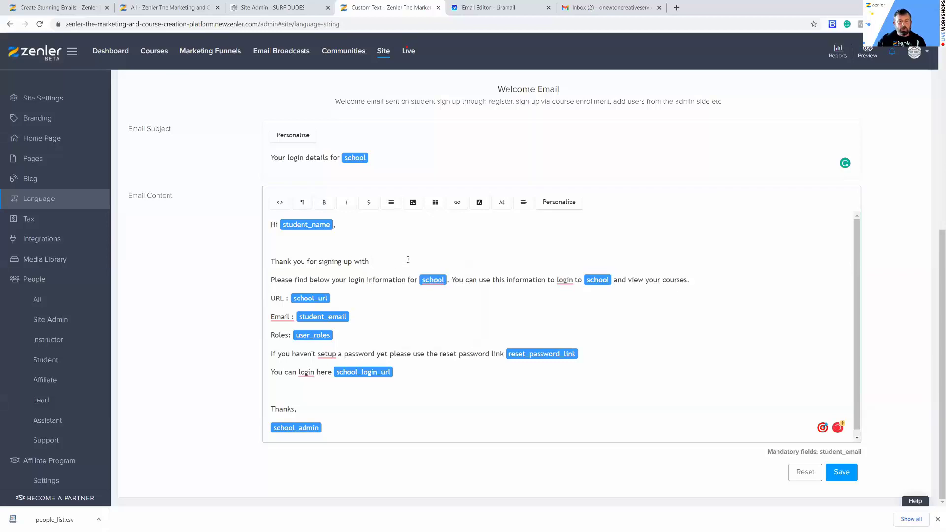
click(560, 202)
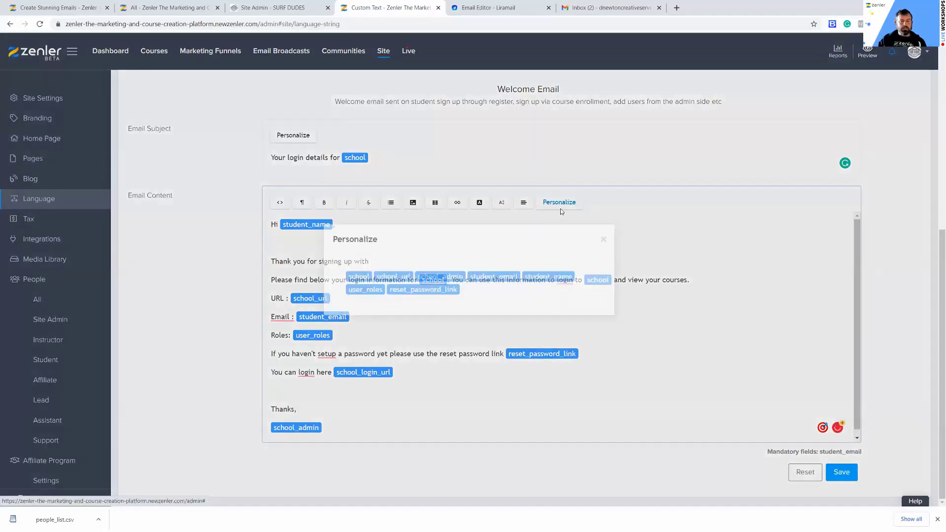
click(360, 277)
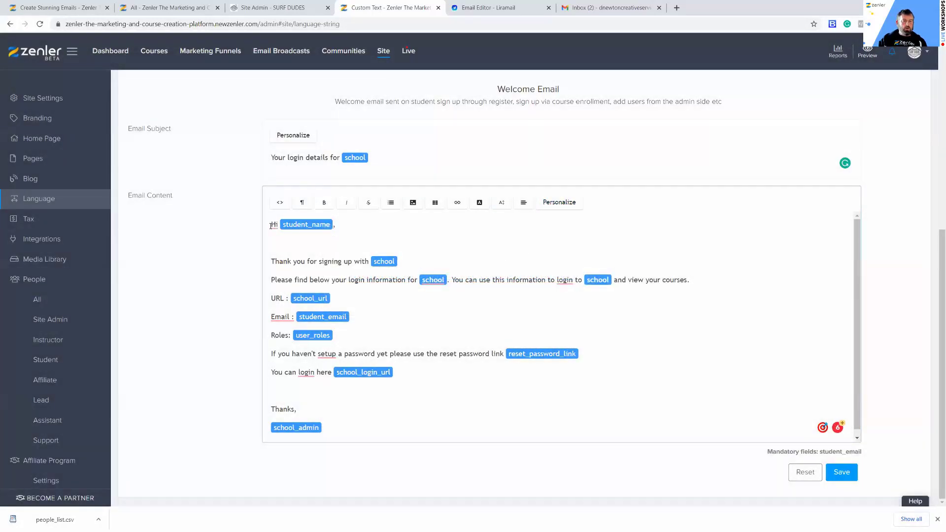
Review the thank-you line and the login information sentence in the Welcome Email content
drag(355, 262, 283, 260)
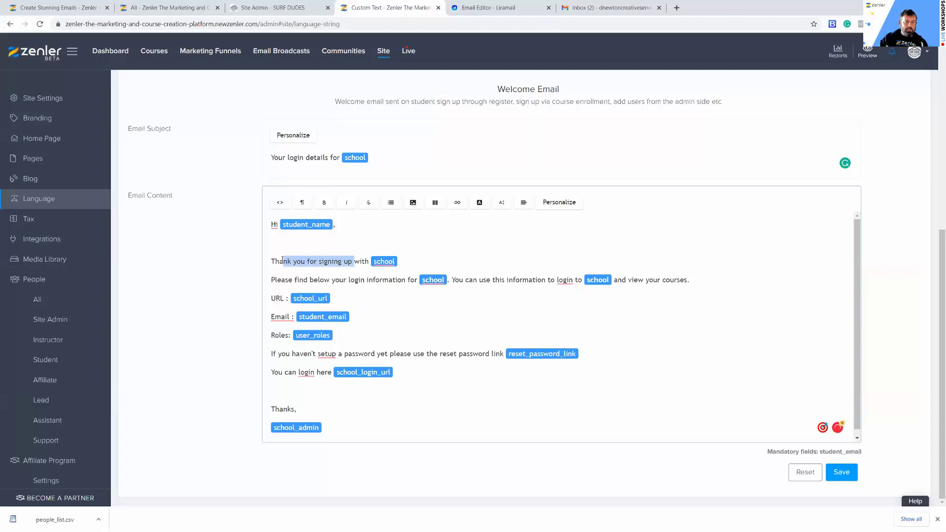
drag(334, 280, 388, 280)
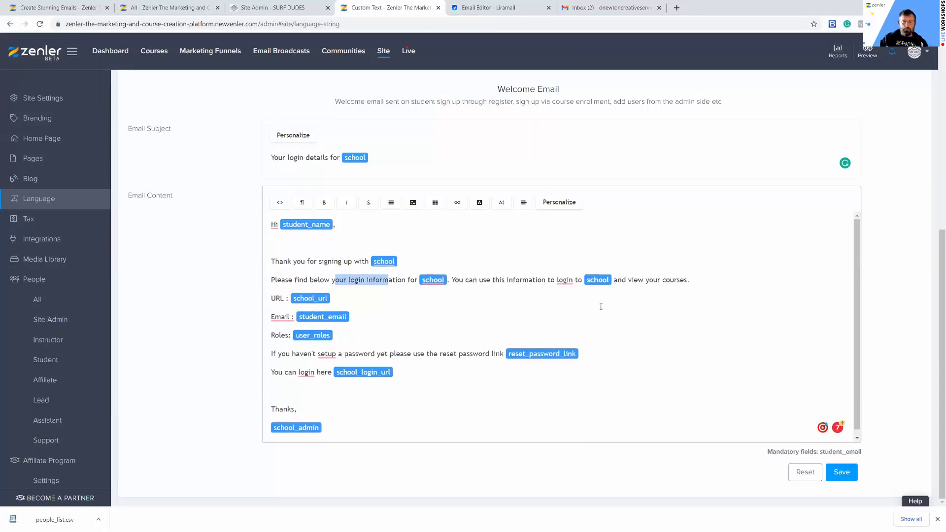
click(450, 265)
drag(350, 281, 389, 281)
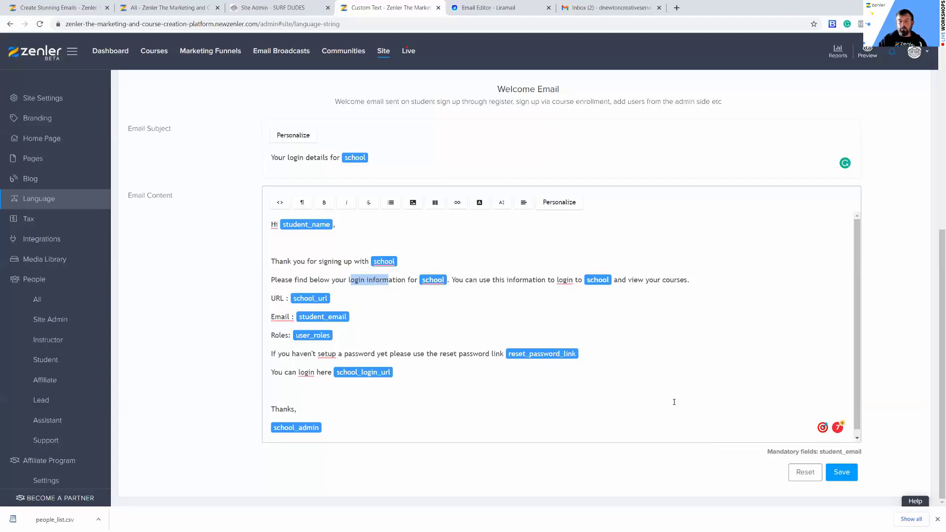
scroll(420, 275, up, 2)
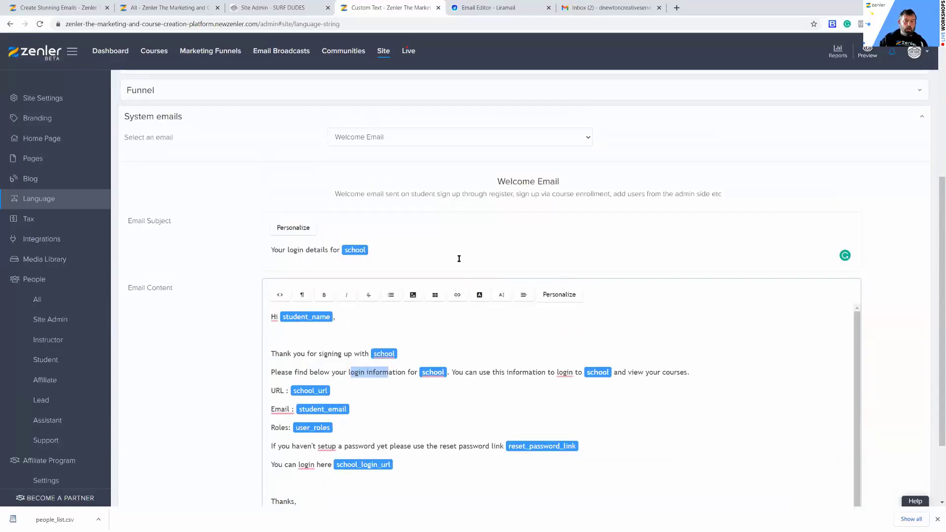
scroll(441, 263, down, 2)
Add a blank line above the greeting in the Welcome Email content
click(273, 221)
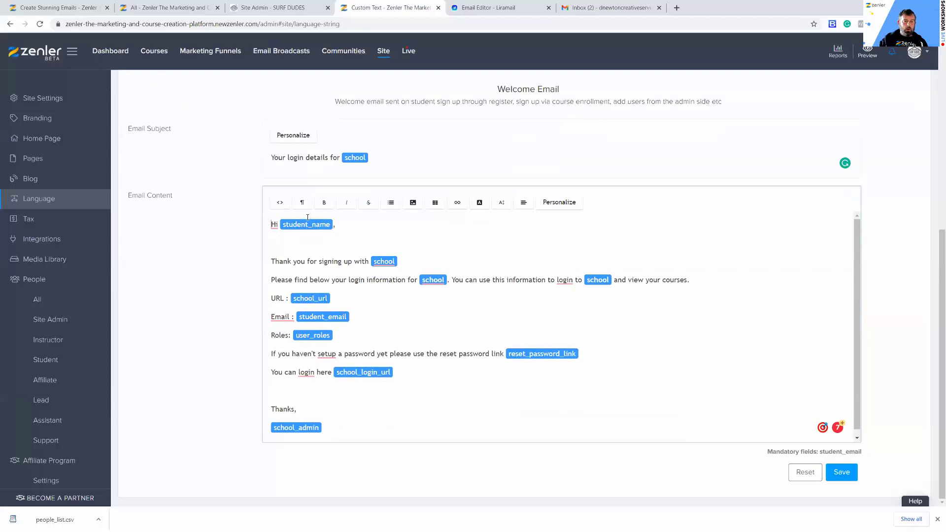
key(Return)
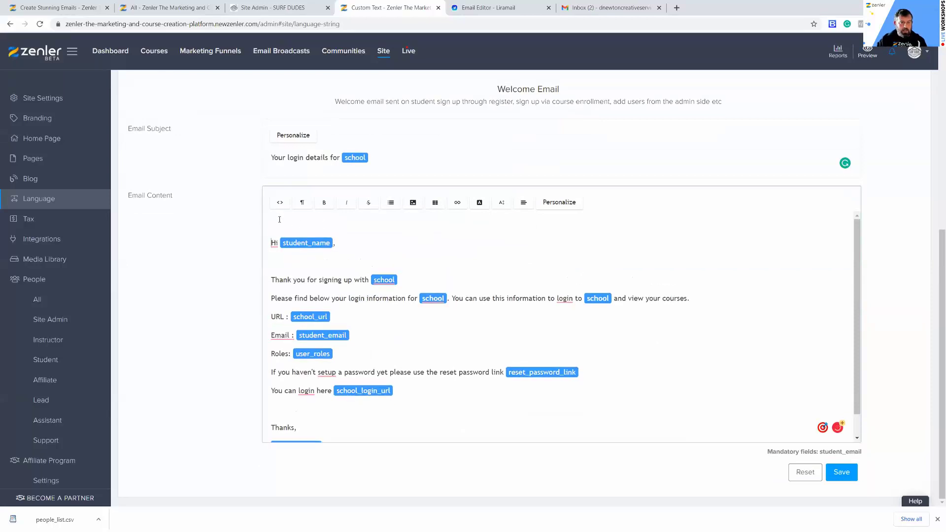
Try inserting the existing Zenler logo from the previously uploaded images above the greeting
click(413, 202)
click(393, 239)
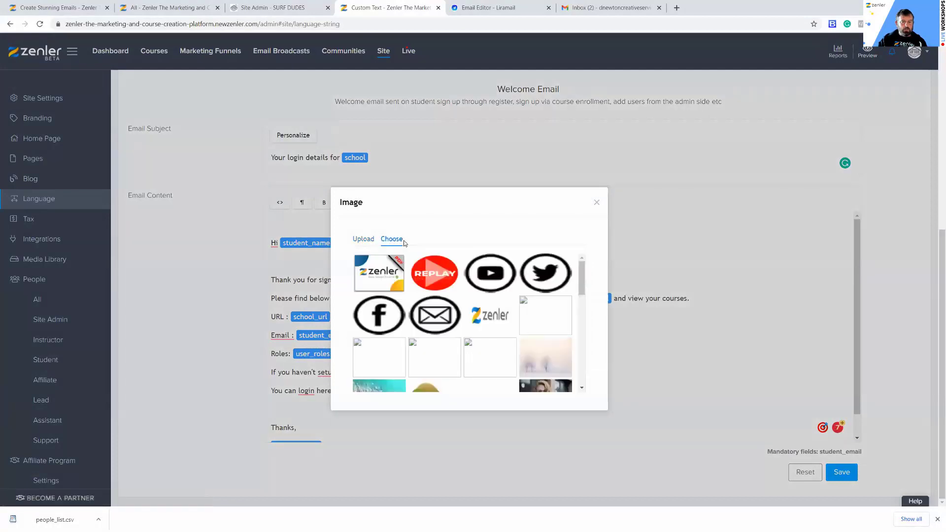
click(481, 316)
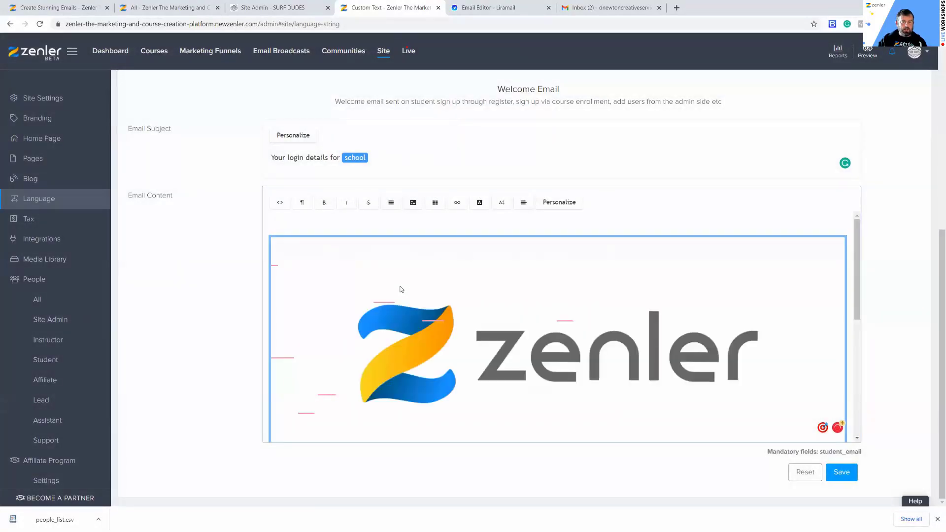
click(489, 322)
click(498, 315)
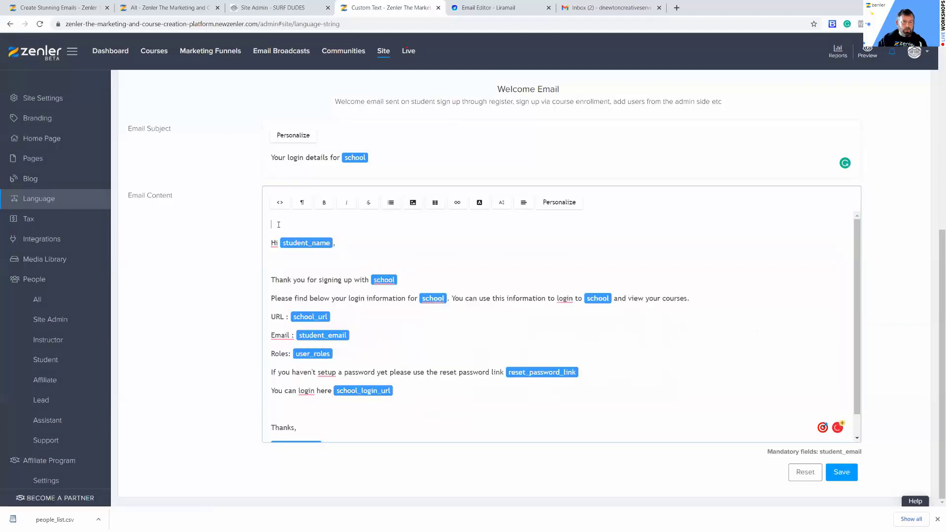
Upload logo1B.png from the USER-EMAIL-WORKSHOP folder on the desktop and insert it above the greeting
click(413, 202)
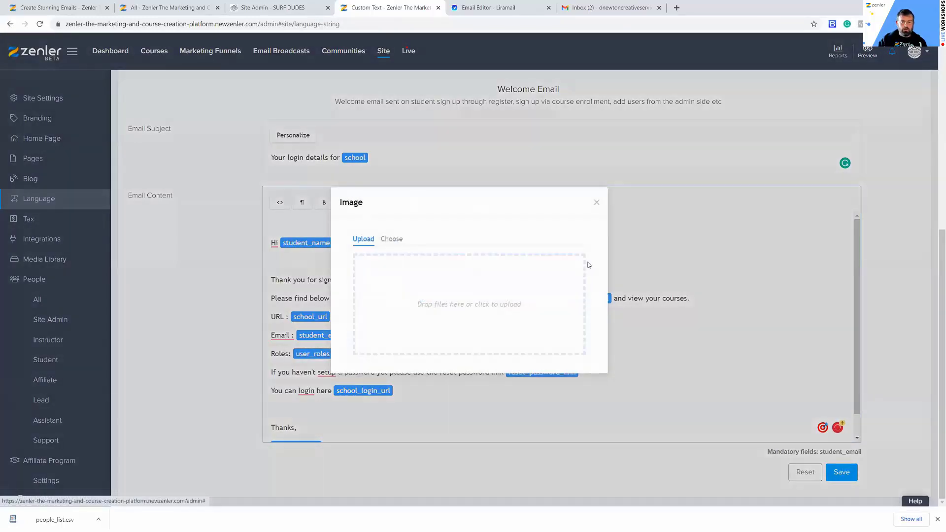
click(393, 240)
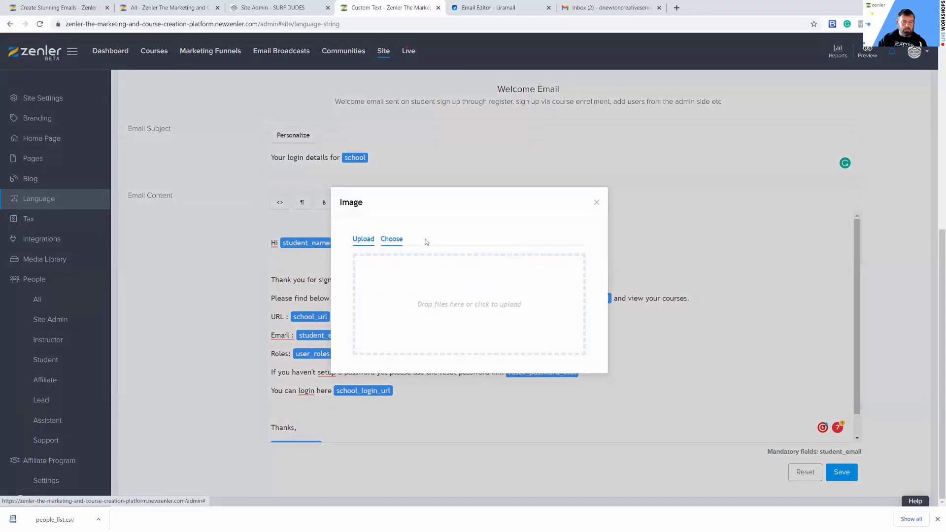
click(364, 238)
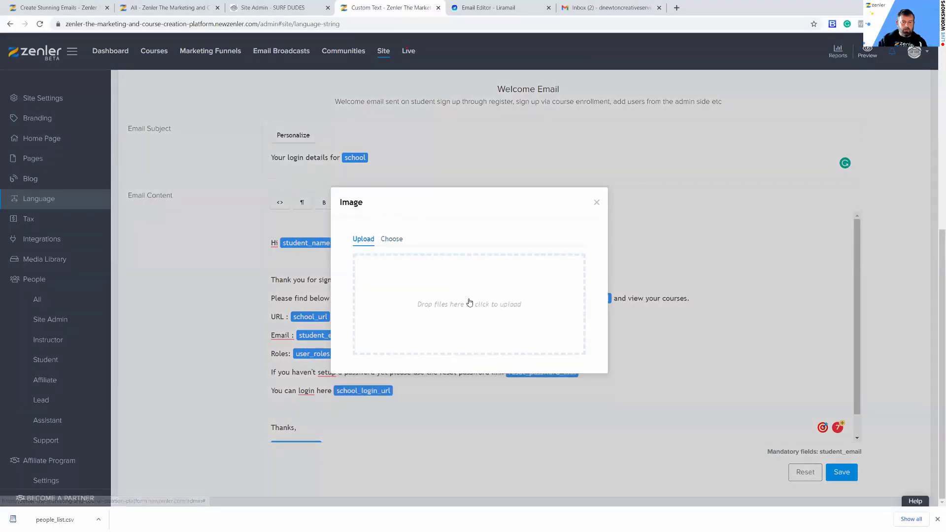
click(452, 298)
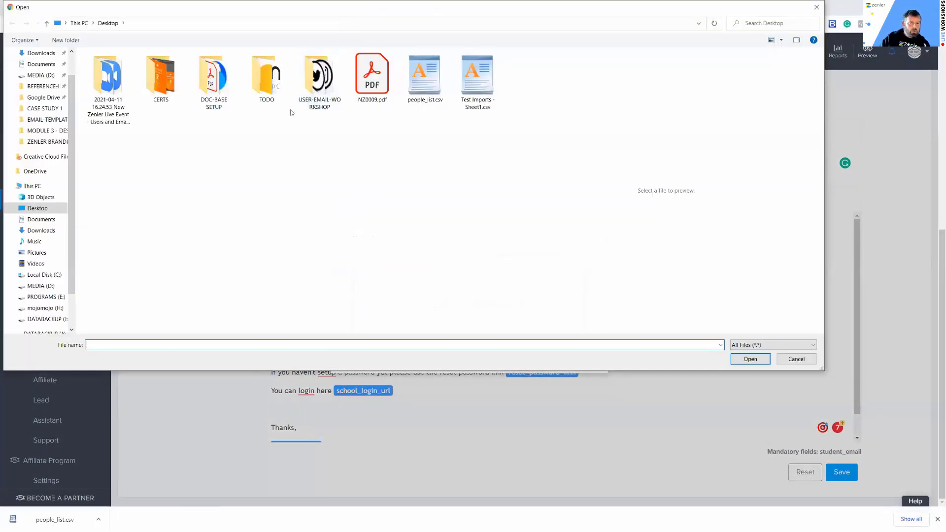
click(329, 81)
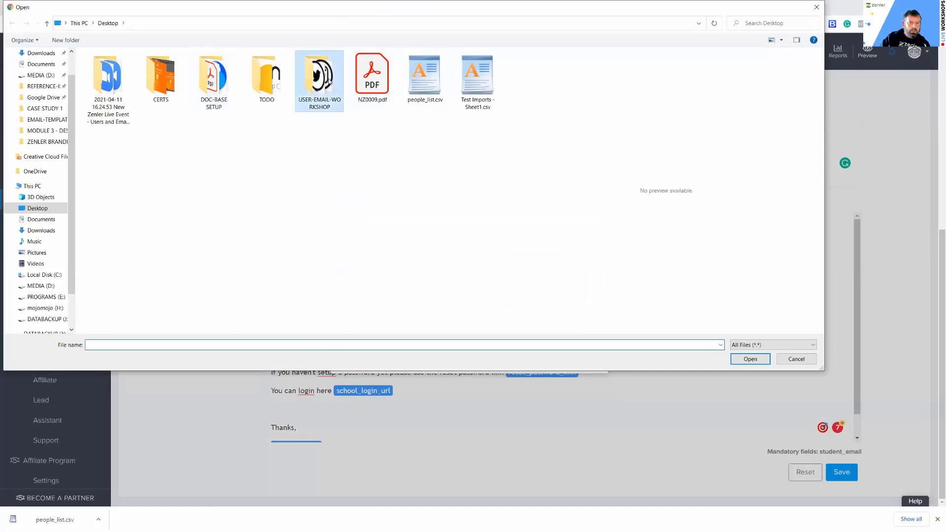
double_click(329, 81)
click(162, 85)
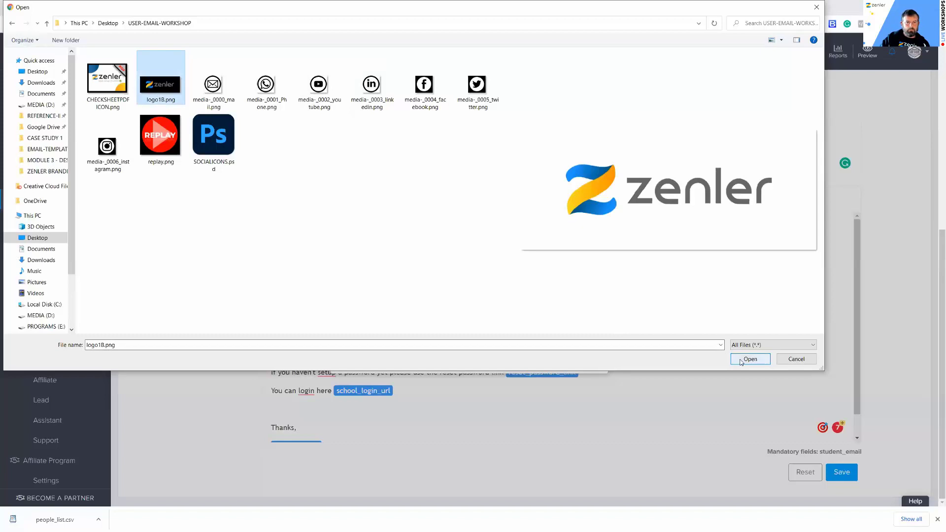
click(47, 23)
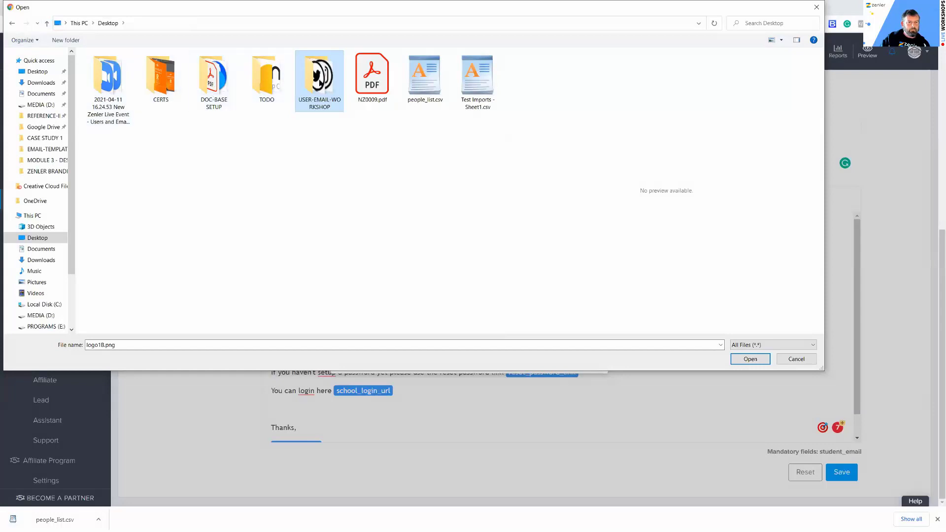
double_click(319, 82)
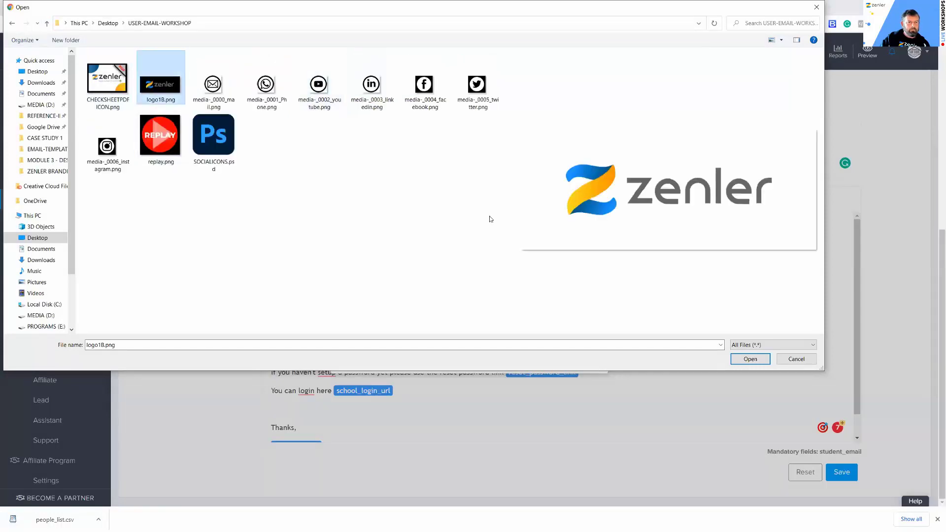
click(749, 359)
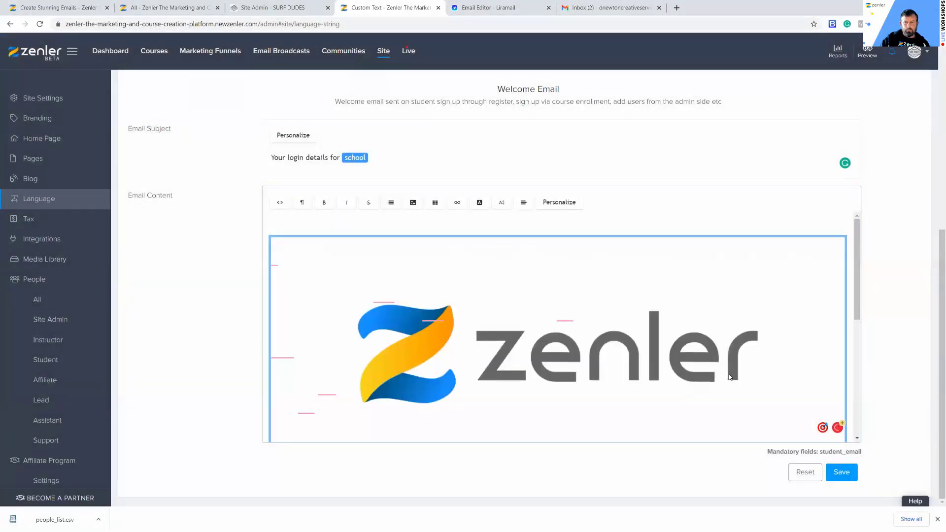
Shrink the inserted Zenler logo to roughly one fifth of the email content's width, keeping it above the greeting
drag(856, 304, 857, 337)
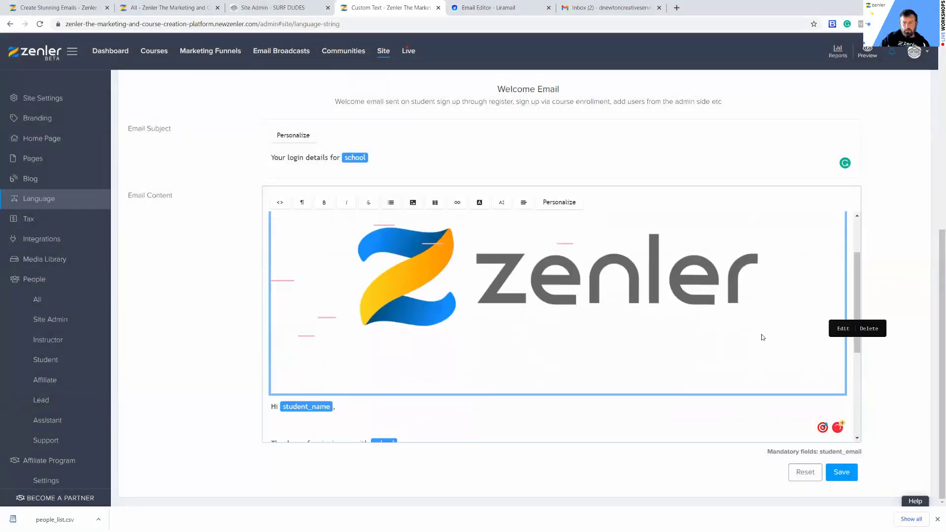
click(762, 337)
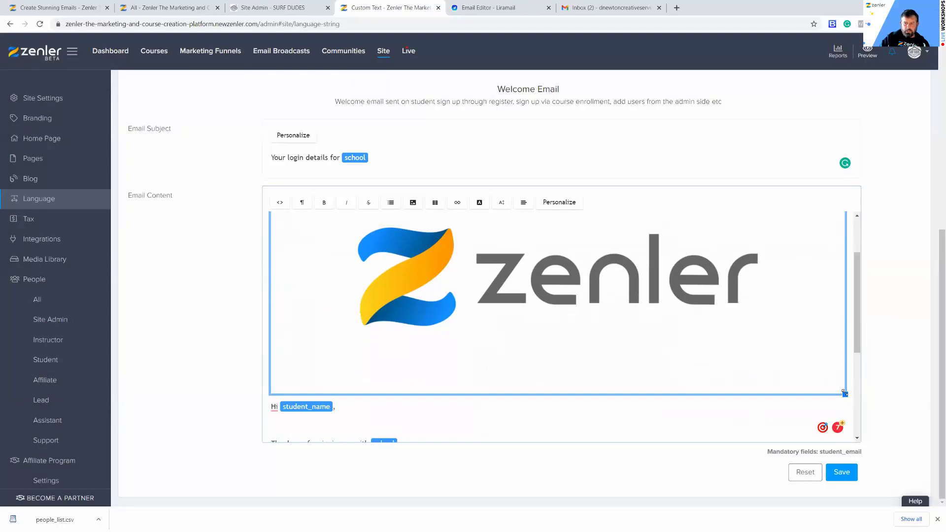
click(752, 338)
drag(845, 394, 434, 223)
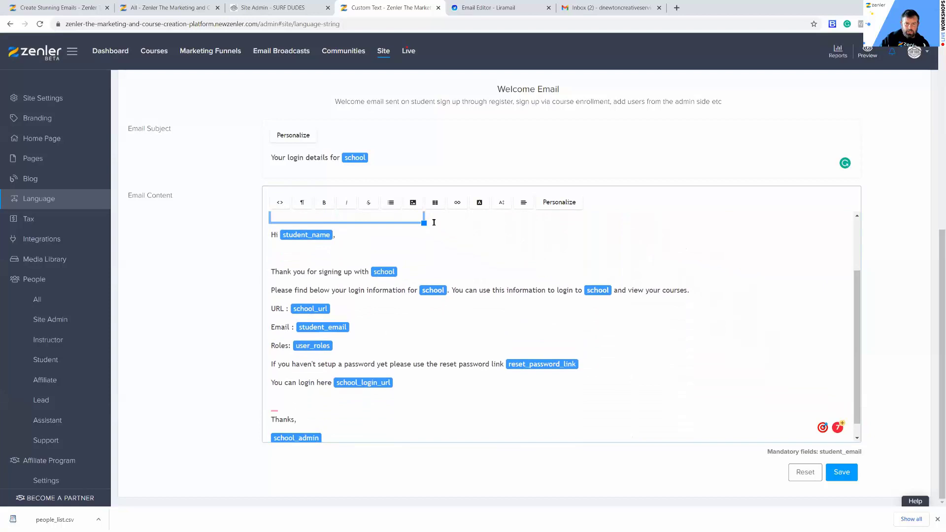
click(400, 283)
drag(424, 299, 383, 282)
click(460, 269)
click(328, 252)
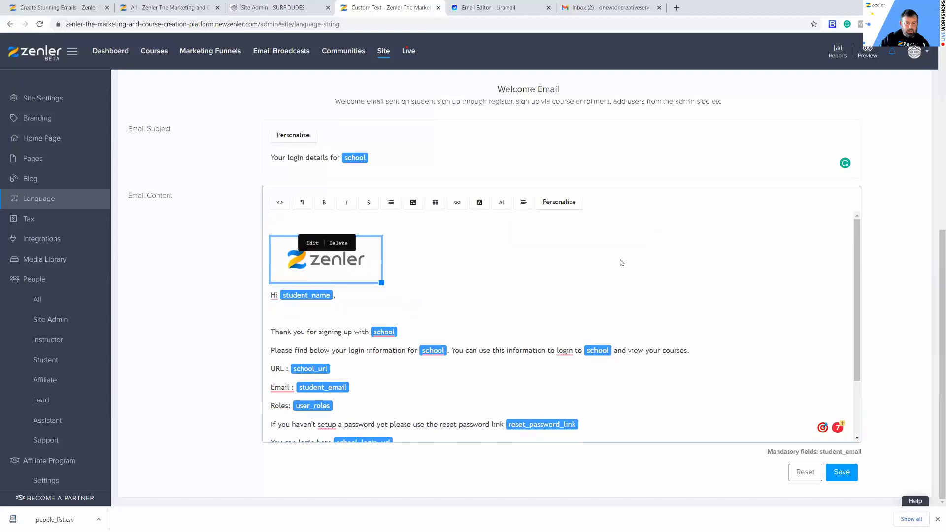
click(629, 269)
click(448, 310)
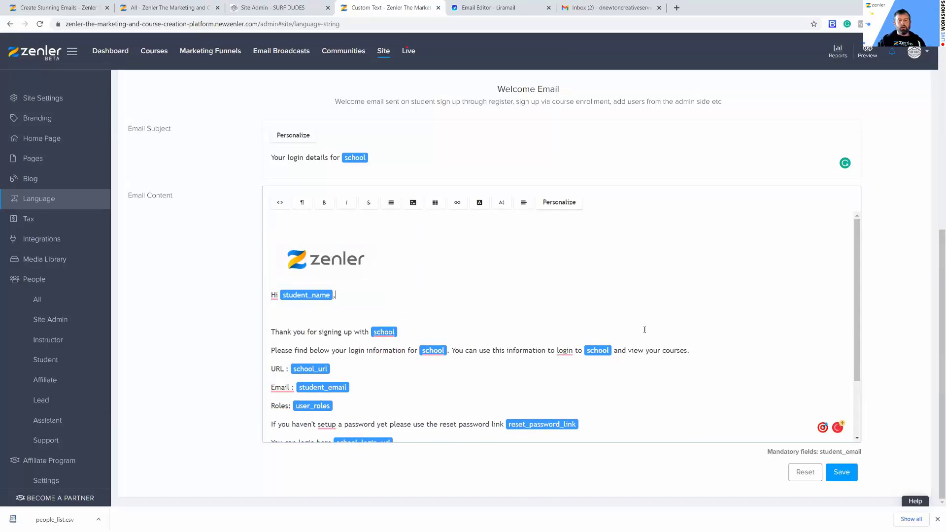
mouse_move(858, 329)
mouse_down()
mouse_move(861, 383)
mouse_move(859, 325)
mouse_up()
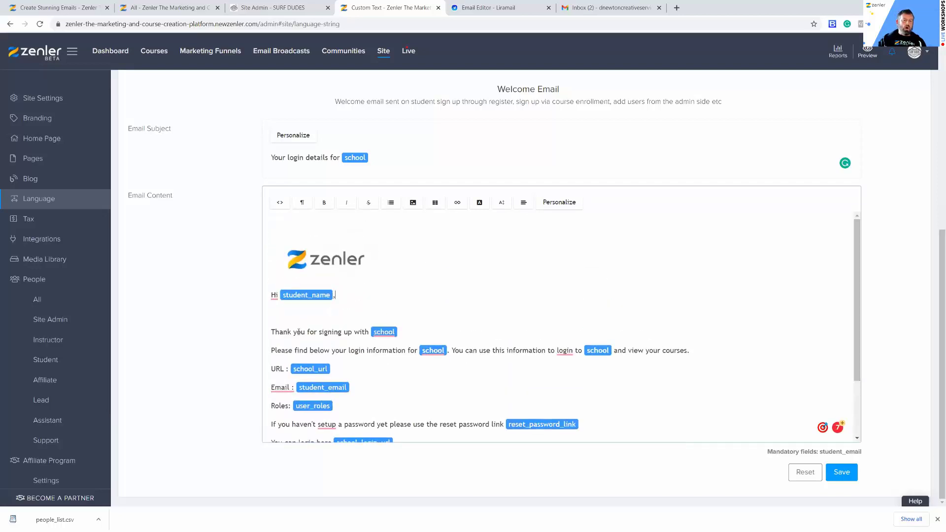
click(331, 266)
drag(341, 332, 287, 332)
click(485, 299)
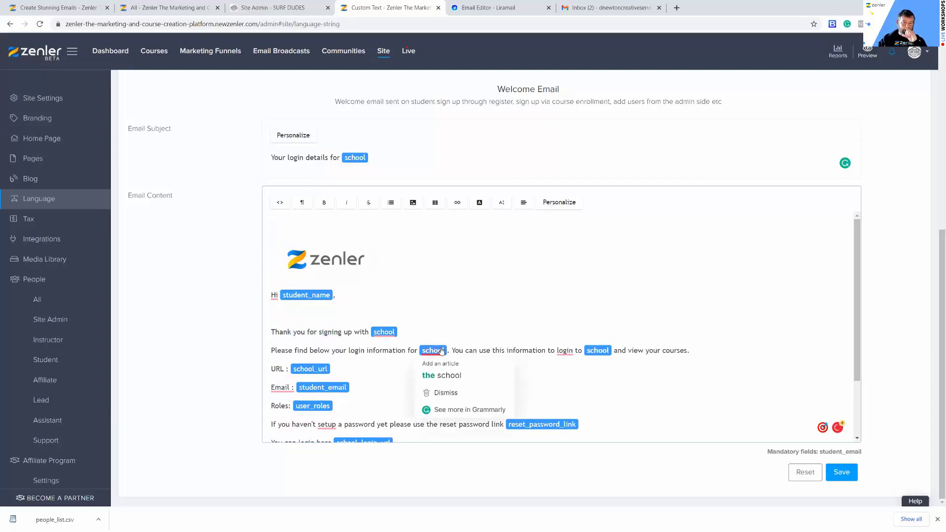
Check the Welcome Email's content through to the sign-off, including the user roles line, and save the template
scroll(375, 345, down, 3)
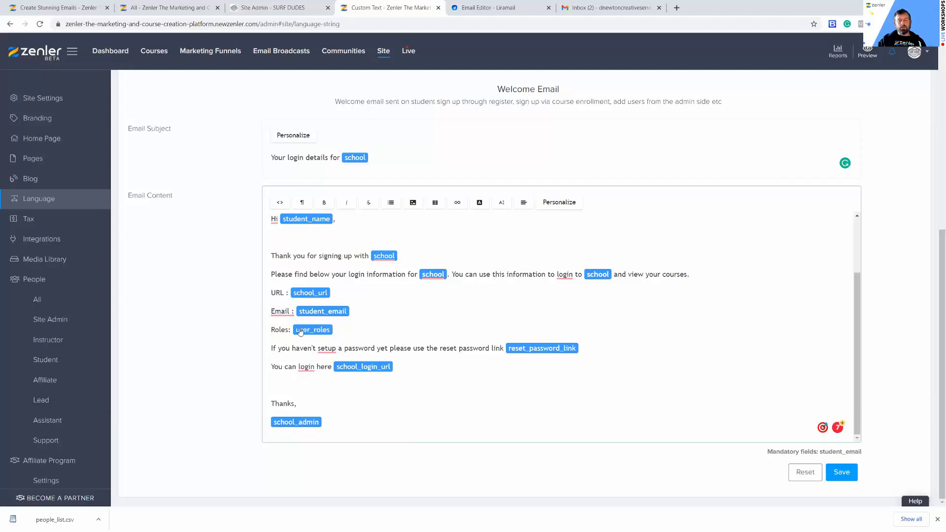
drag(346, 330, 264, 330)
click(391, 329)
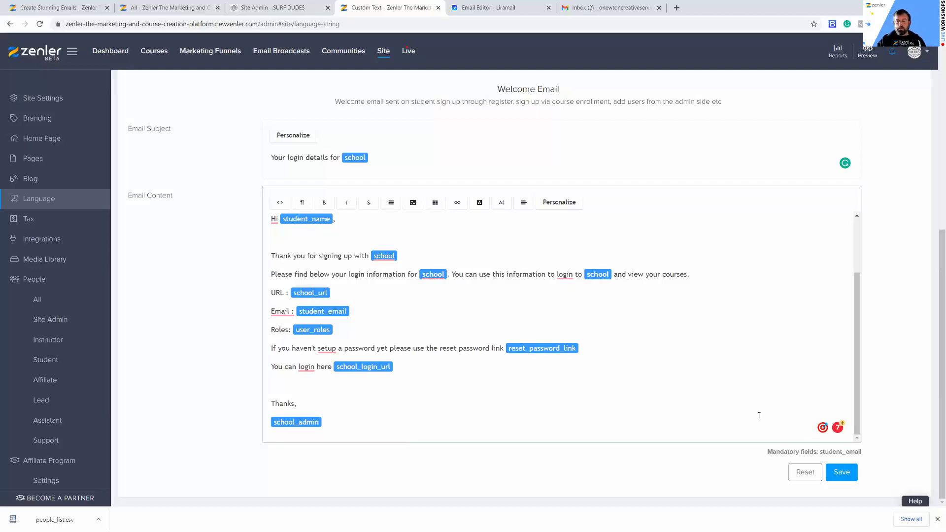
scroll(834, 247, up, 3)
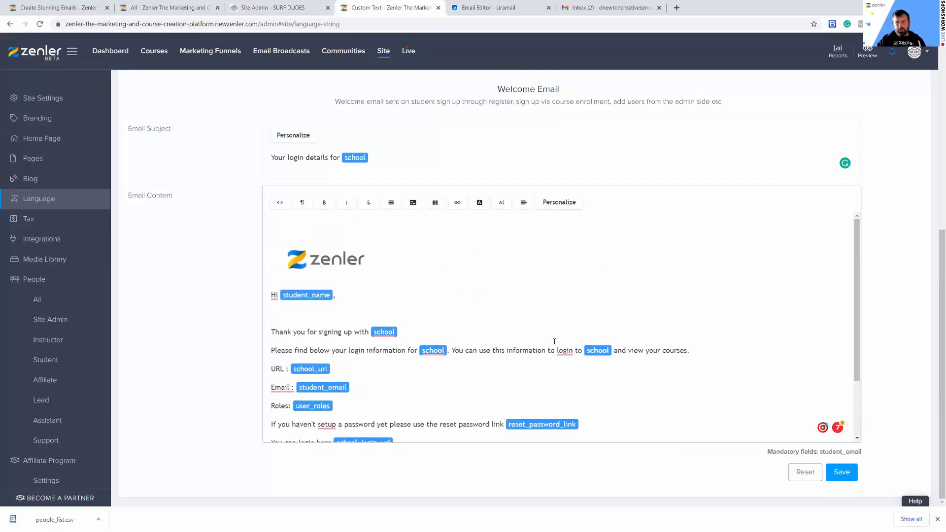
click(841, 473)
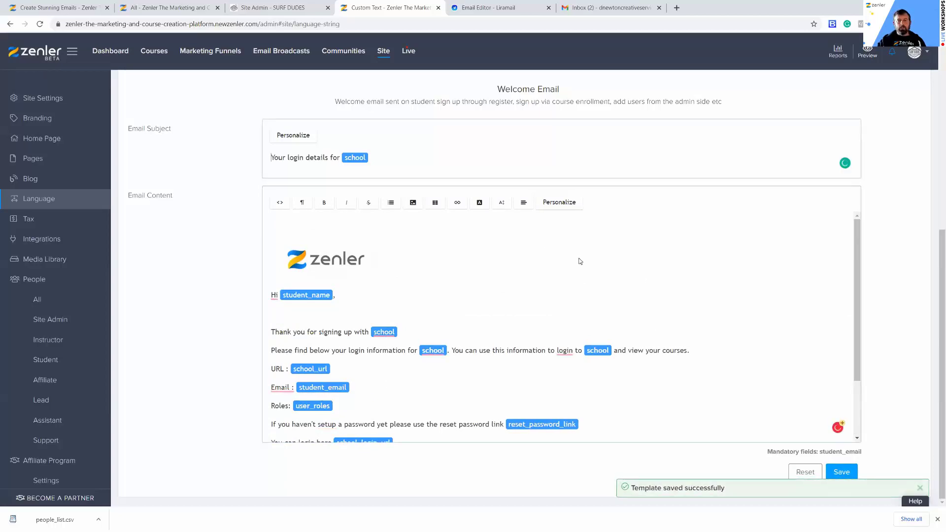
Open the Reset Password system email and examine its message text and reset link placeholder
scroll(885, 285, up, 4)
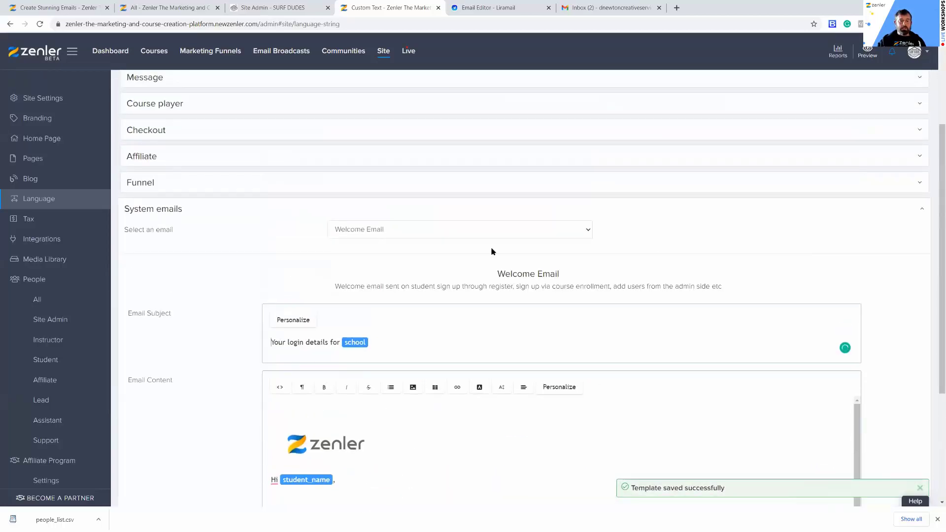
click(590, 232)
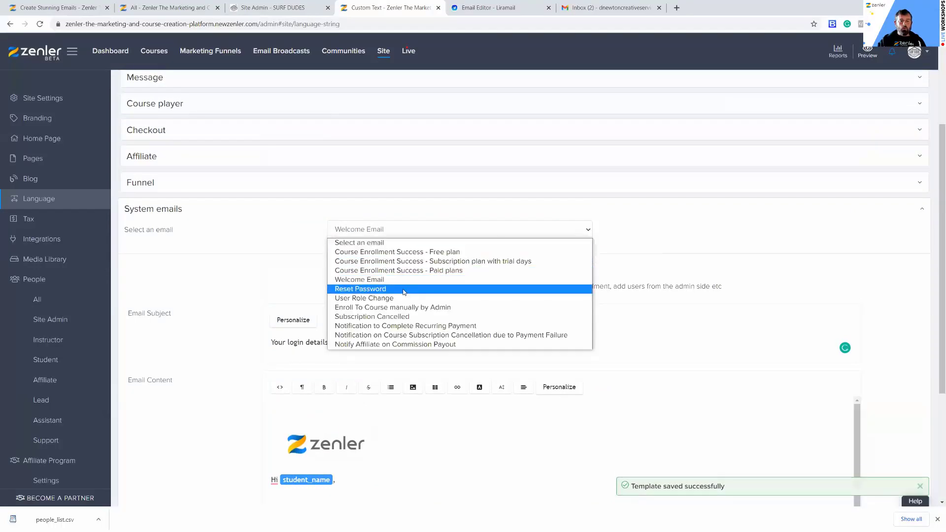
key(Escape)
scroll(467, 289, down, 4)
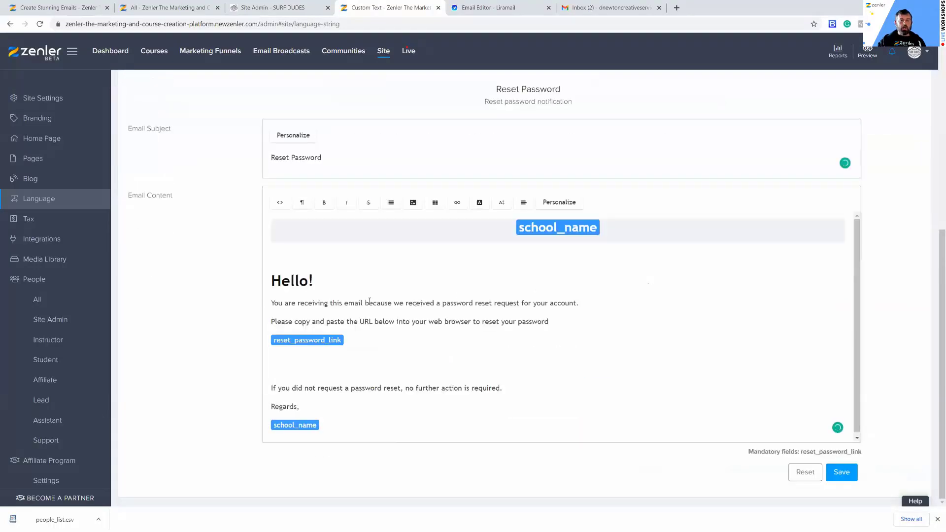
drag(315, 301, 436, 323)
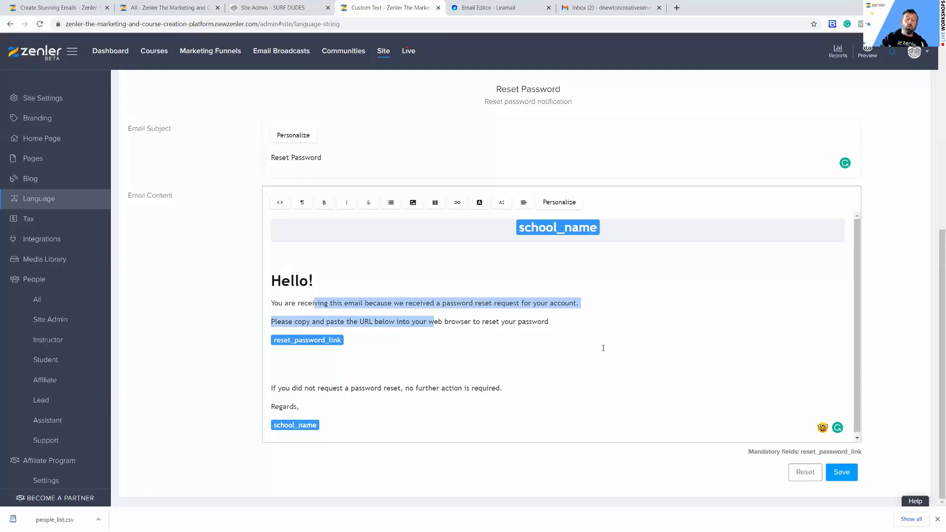
click(664, 330)
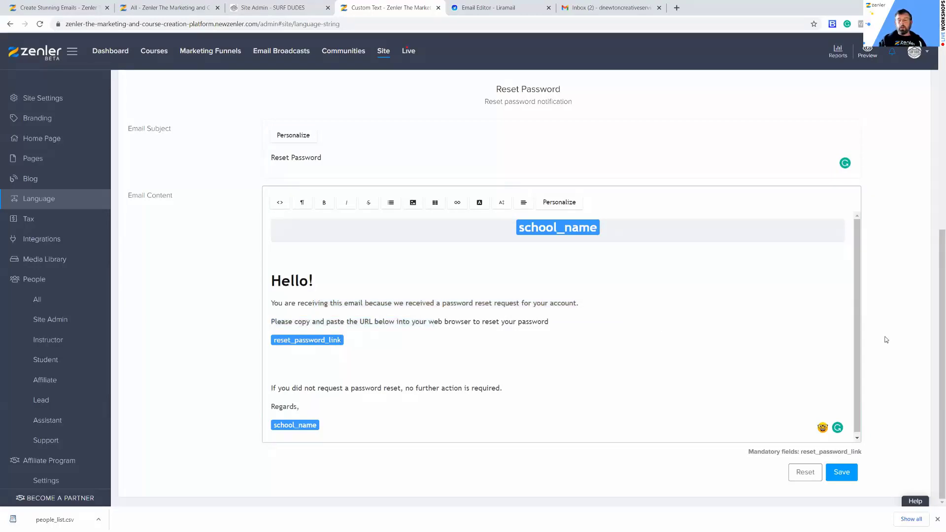
Review the Reset Password system email's subject and content, and look through the list of available system emails
scroll(936, 234, up, 3)
scroll(936, 235, down, 4)
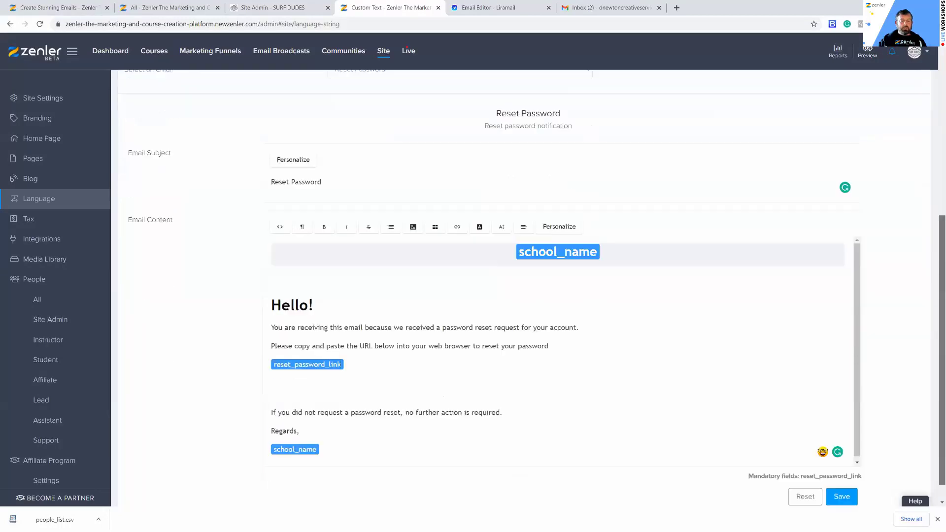
scroll(936, 235, up, 1)
scroll(936, 234, down, 1)
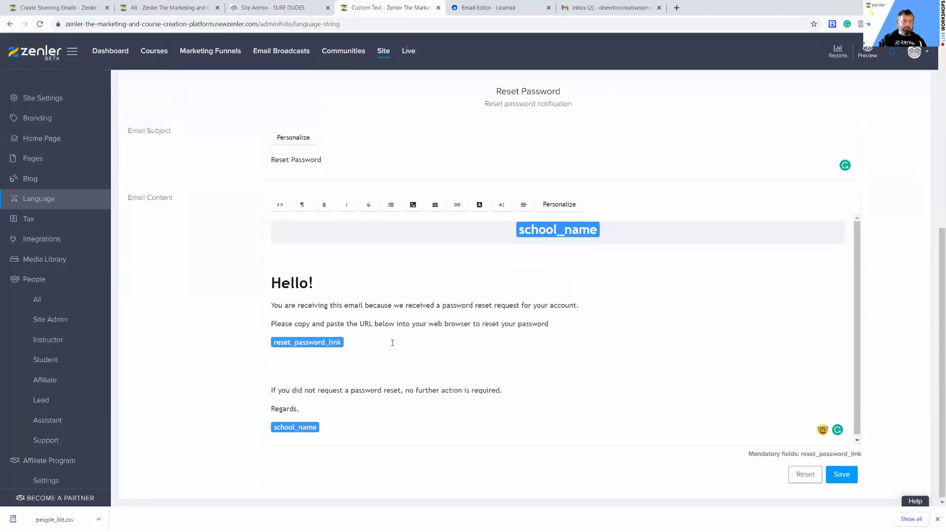
click(281, 261)
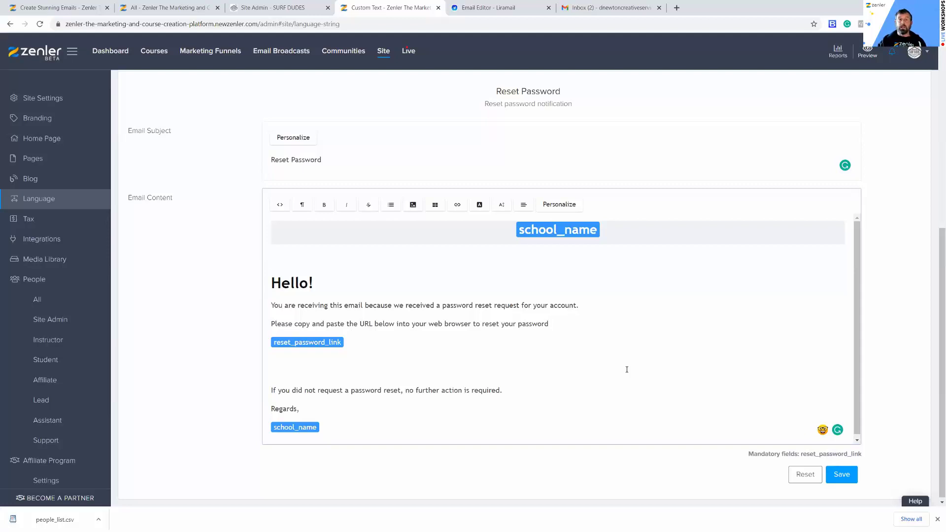
scroll(451, 415, down, 1)
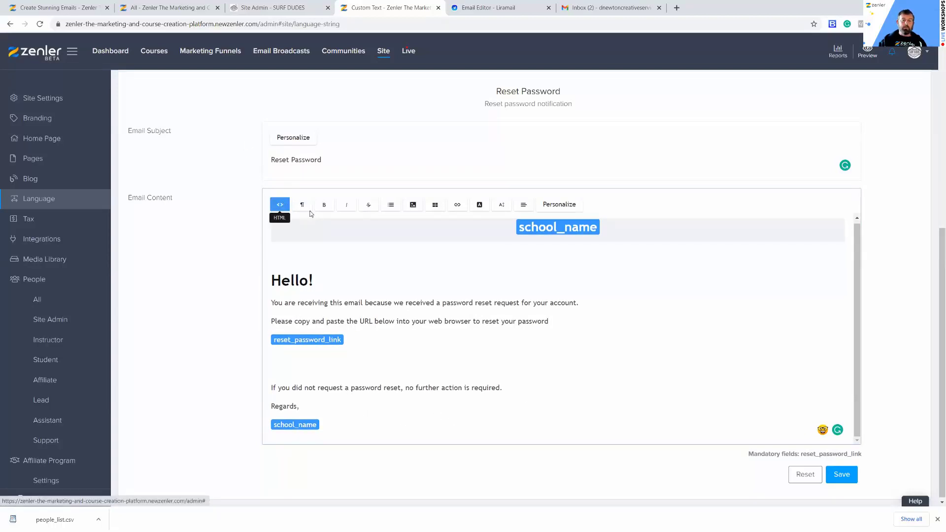
click(279, 204)
click(280, 204)
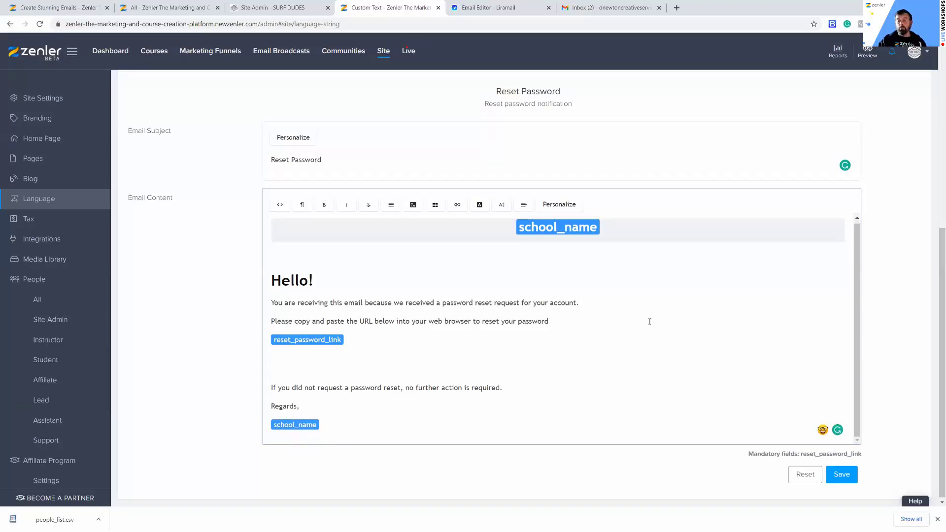
scroll(875, 236, up, 4)
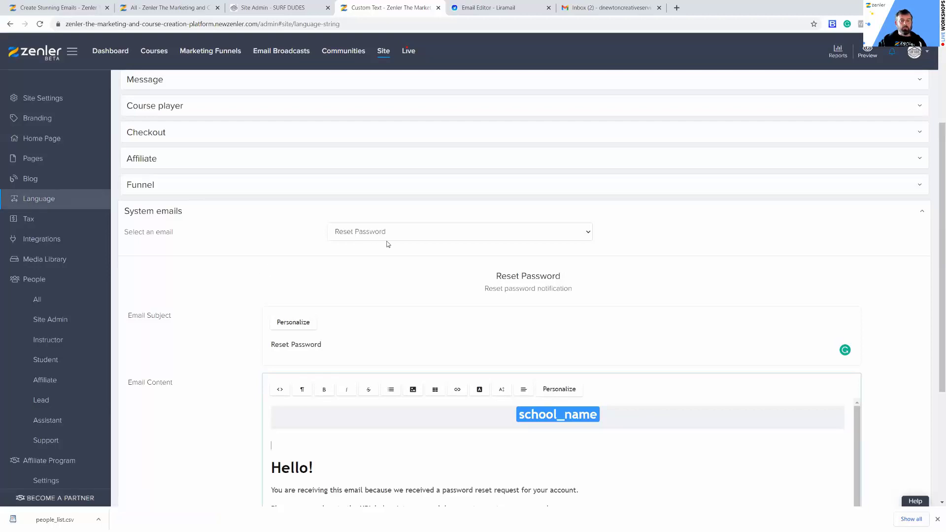
click(571, 235)
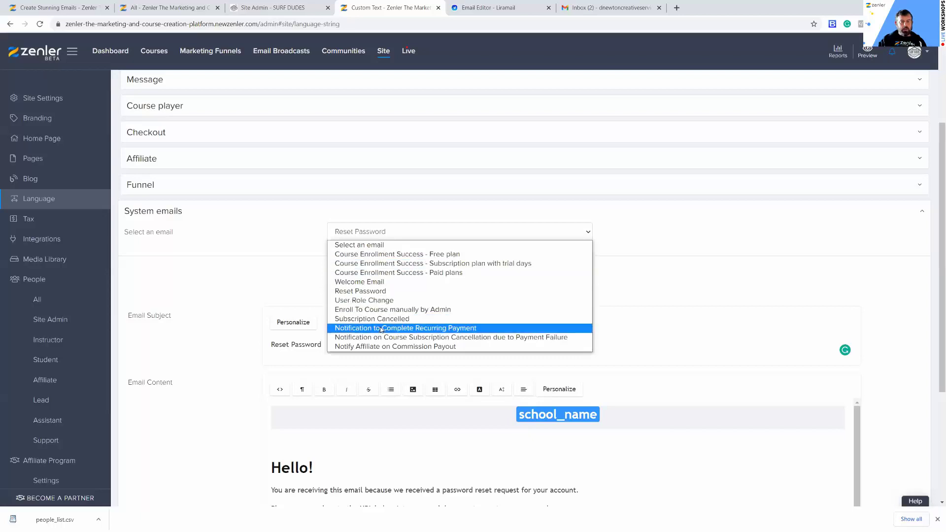
click(680, 318)
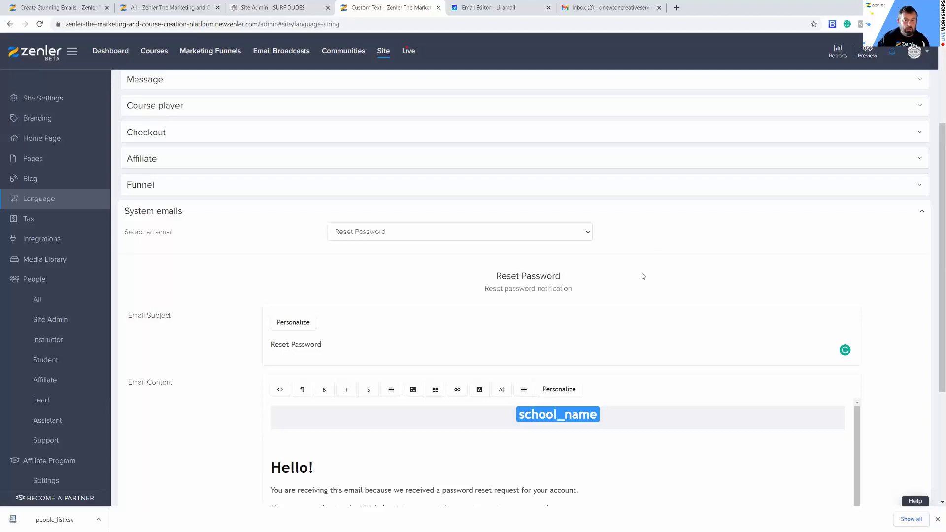
Disable welcome emails in the notification status section of the site settings
scroll(688, 281, up, 2)
scroll(688, 280, up, 1)
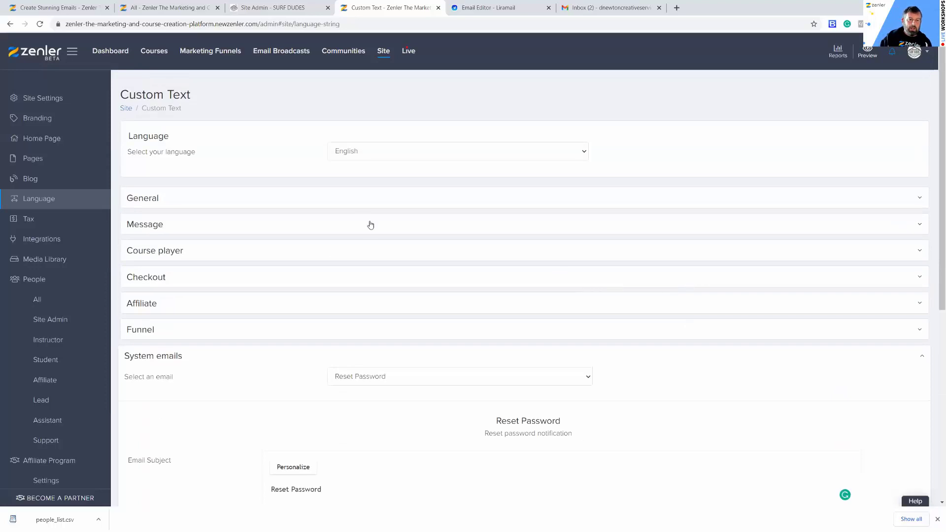
click(54, 98)
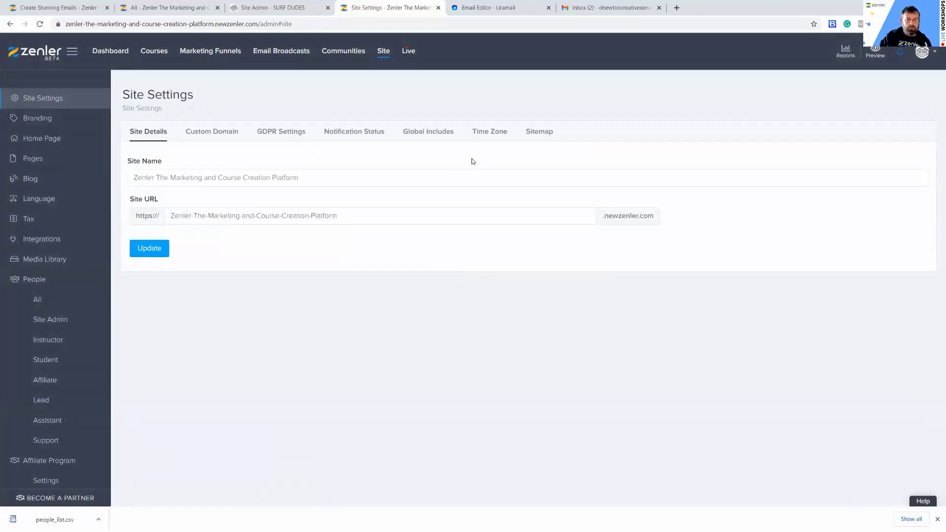
click(354, 134)
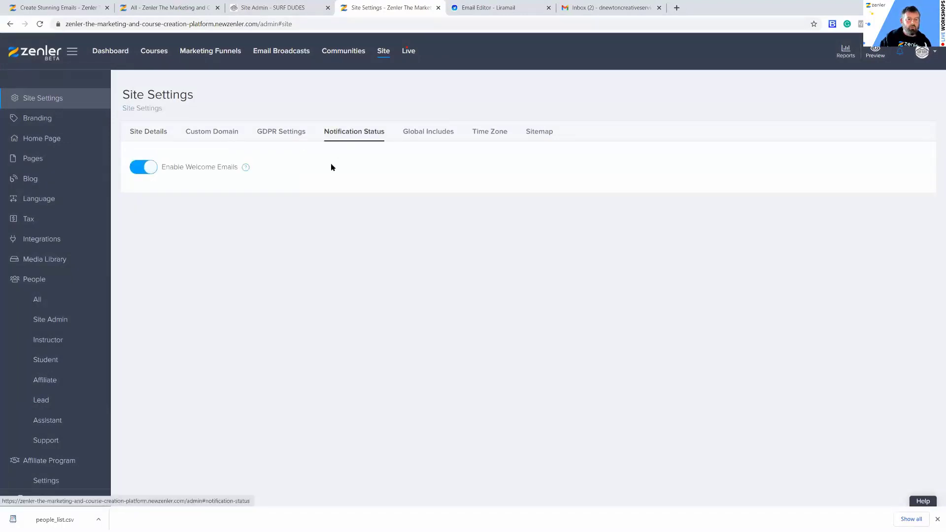
mouse_move(245, 170)
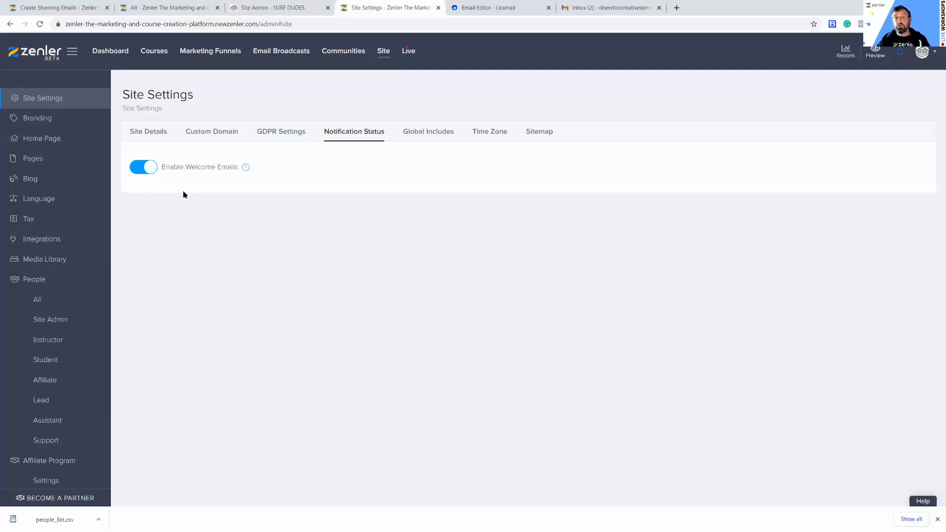
mouse_move(245, 169)
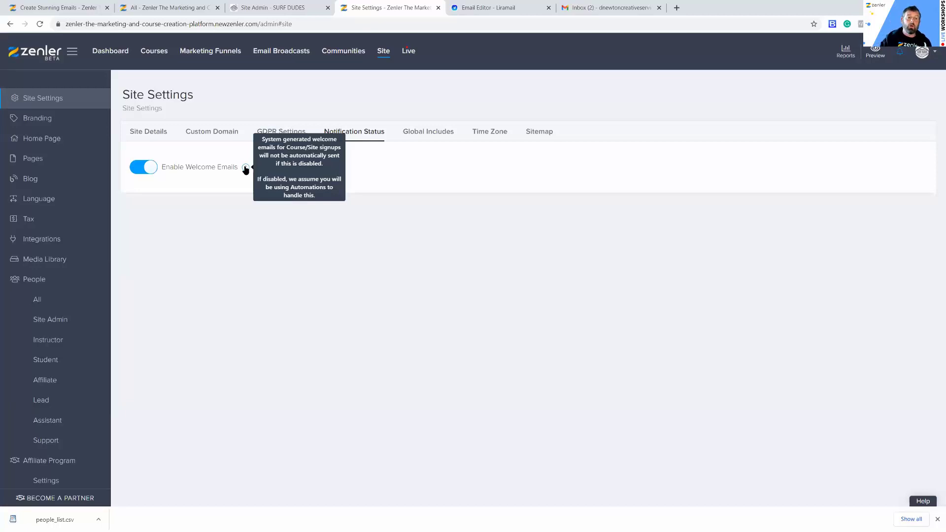
click(140, 170)
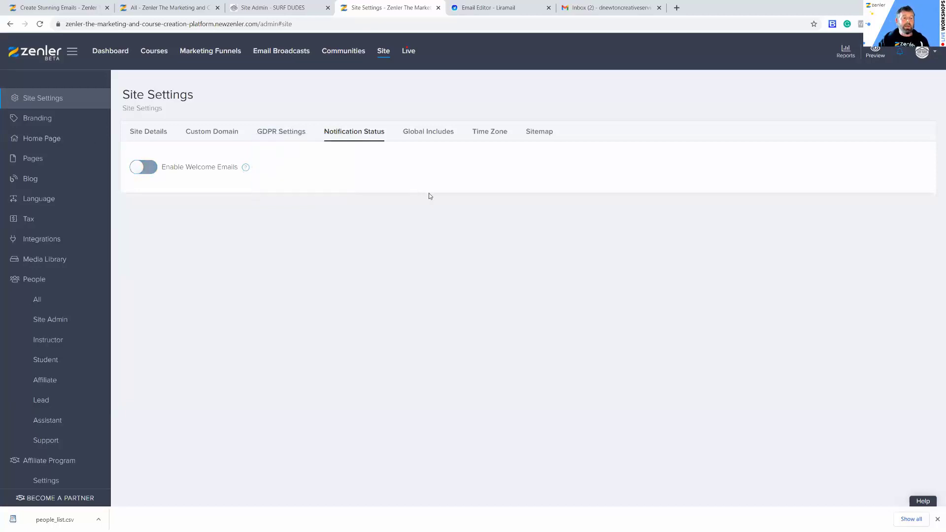
Show the automation rules of the Create Stunning Emails course
click(155, 52)
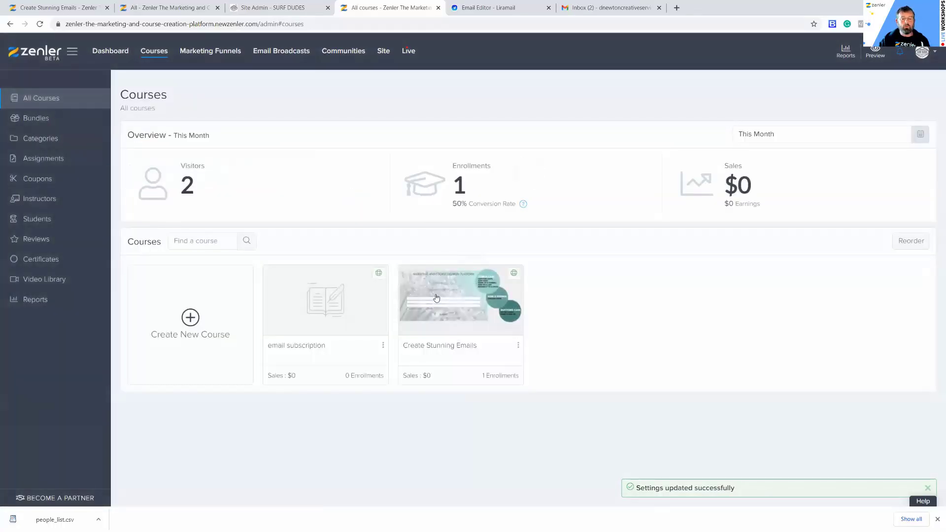
click(457, 288)
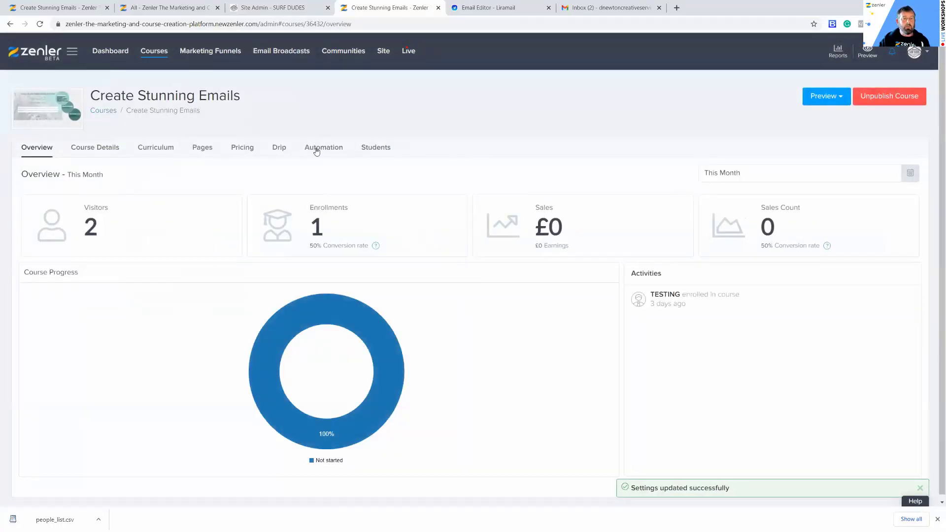
click(315, 147)
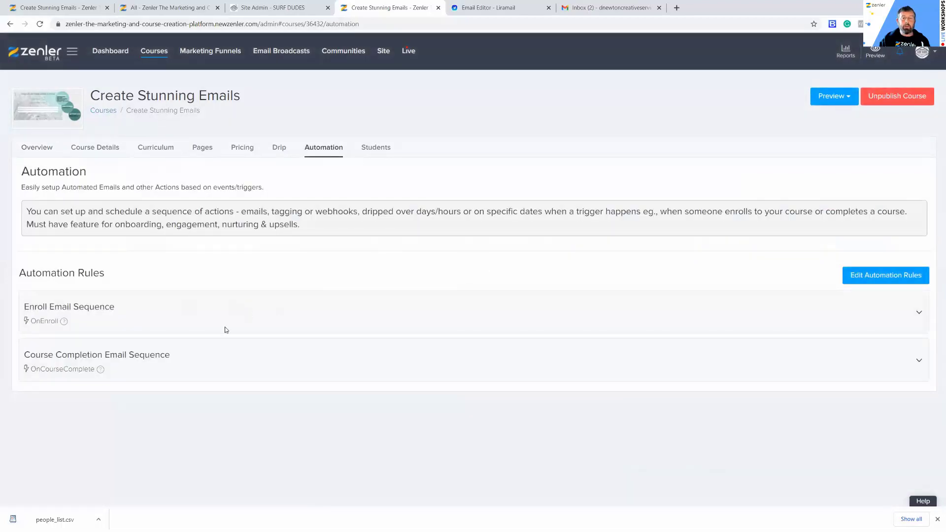
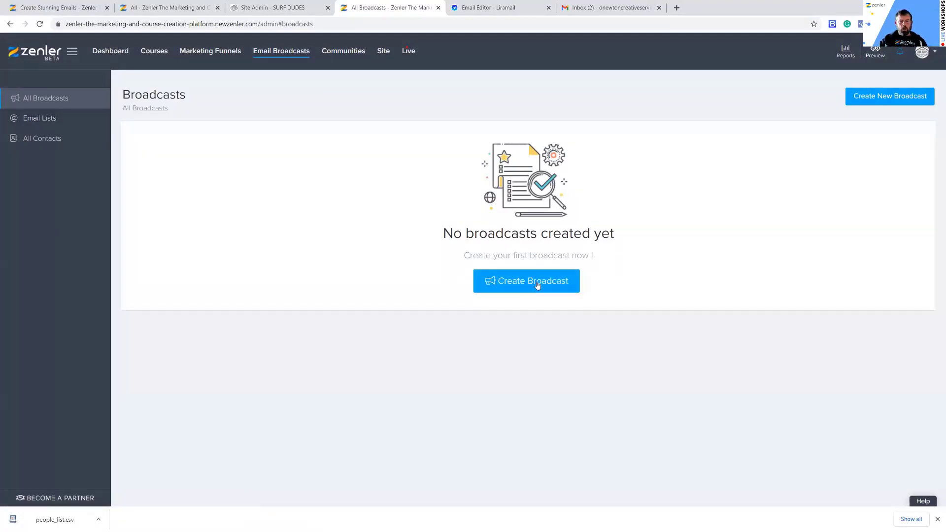
Create an email list named NEW LEADS for email broadcasts
click(44, 120)
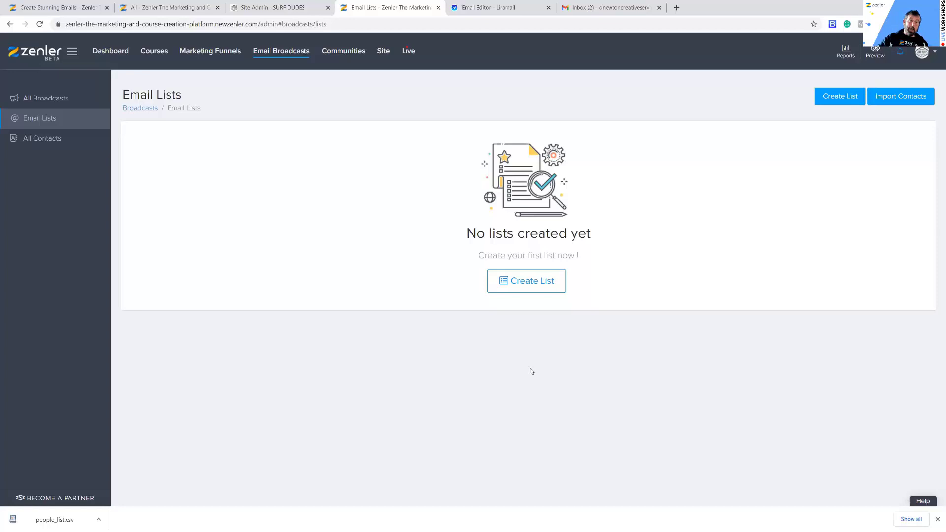
click(519, 285)
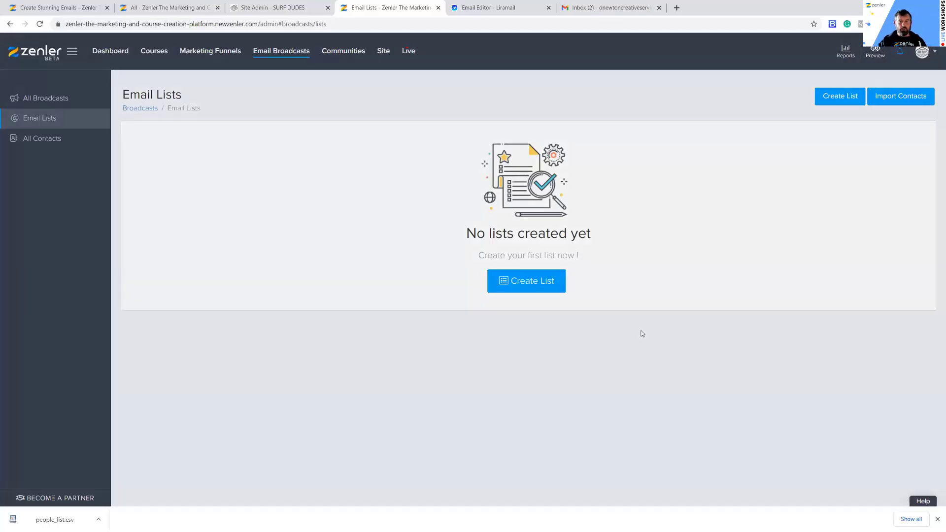
click(439, 95)
text(NEW LEAD)
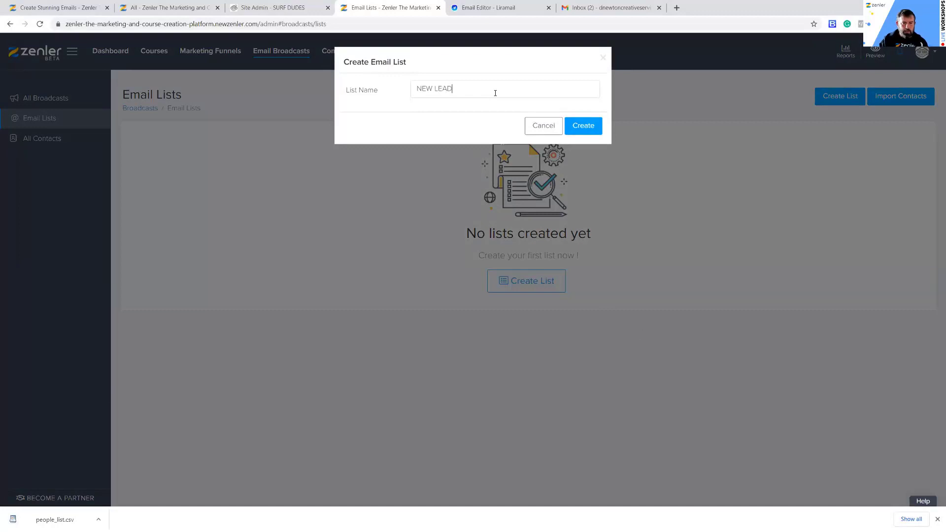
text(S)
click(599, 128)
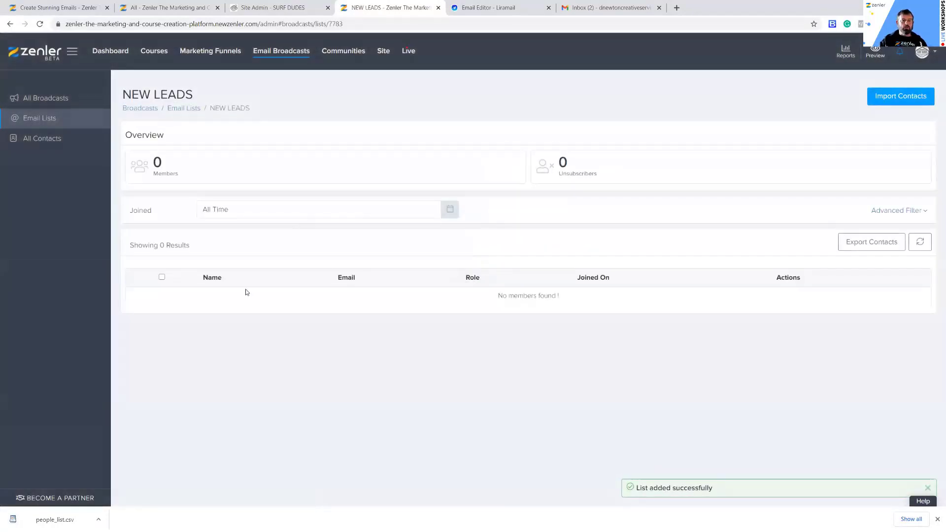
drag(568, 300, 456, 295)
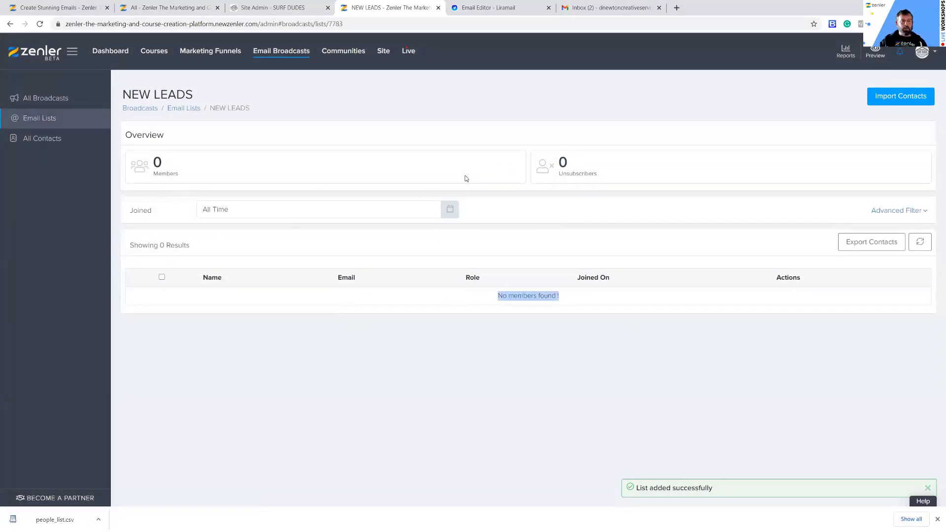
Look through the broadcasts overview, the email lists and the full contact list
click(39, 97)
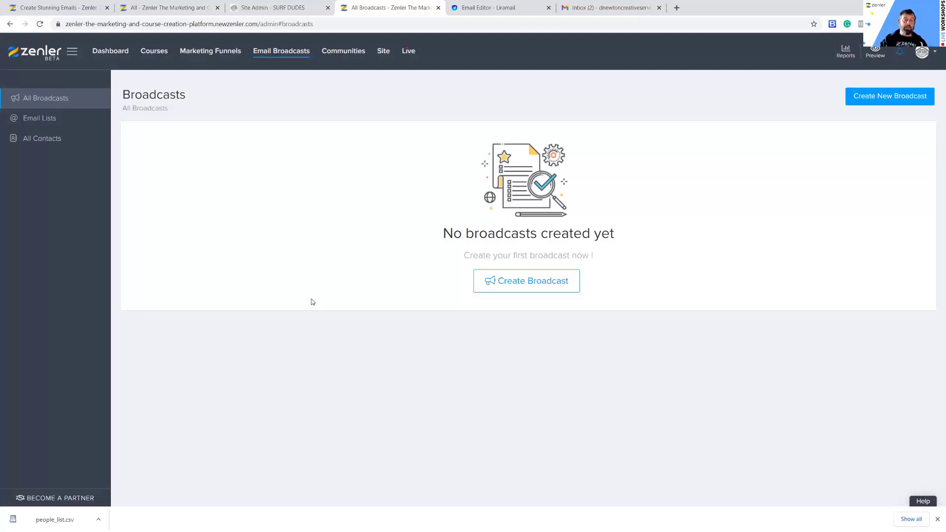
click(46, 118)
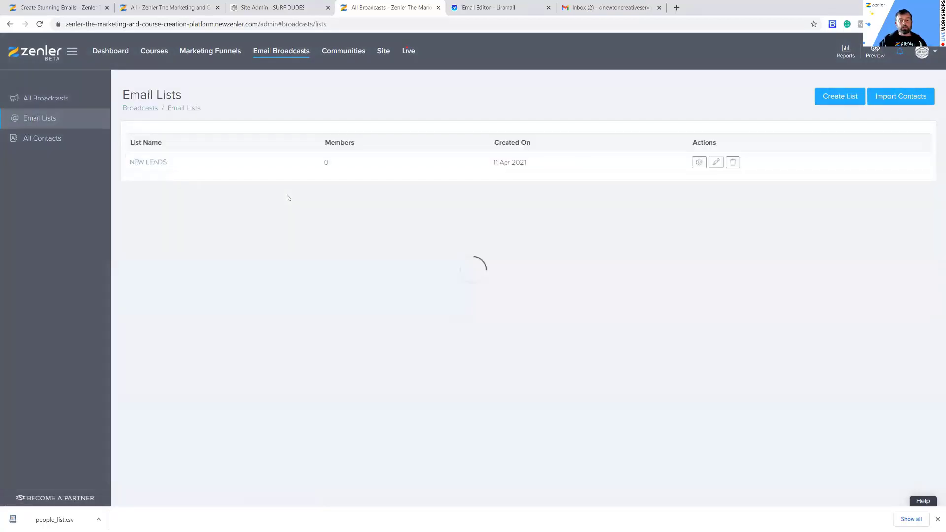
click(61, 101)
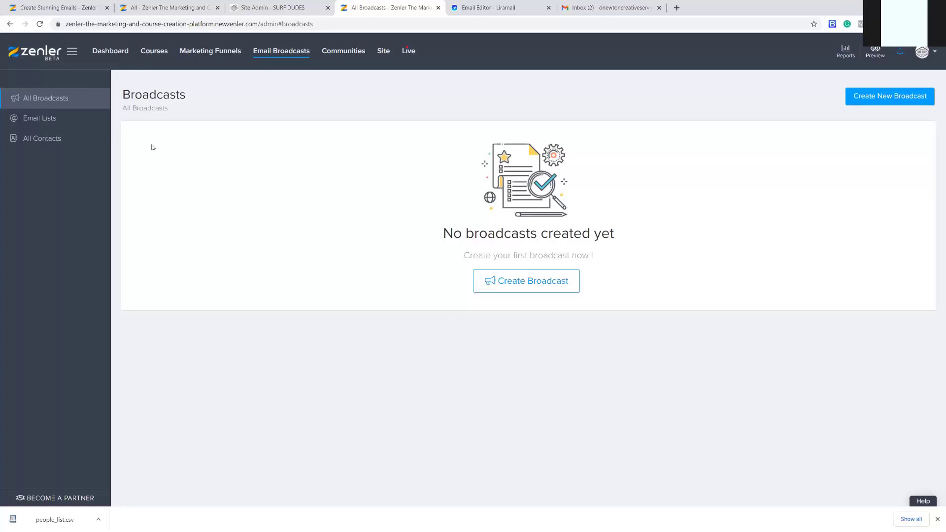
click(41, 140)
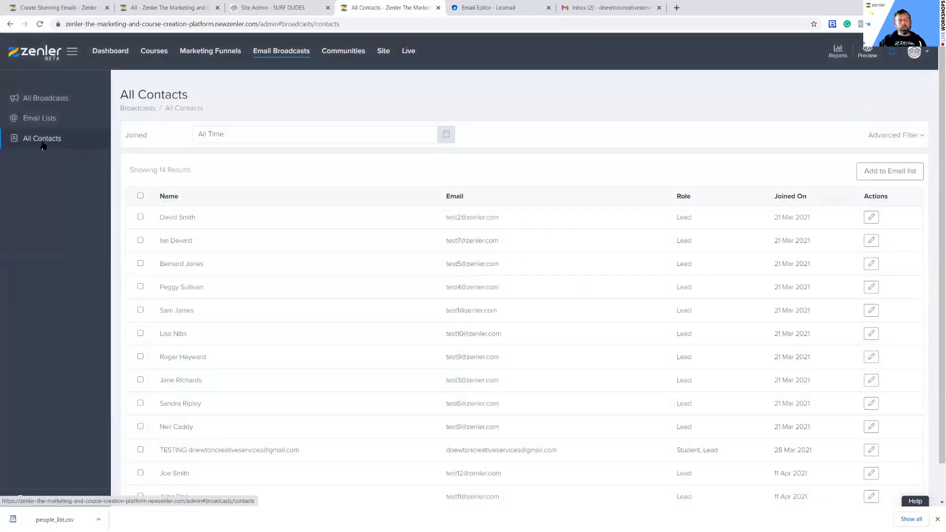
scroll(448, 325, down, 1)
scroll(448, 321, up, 1)
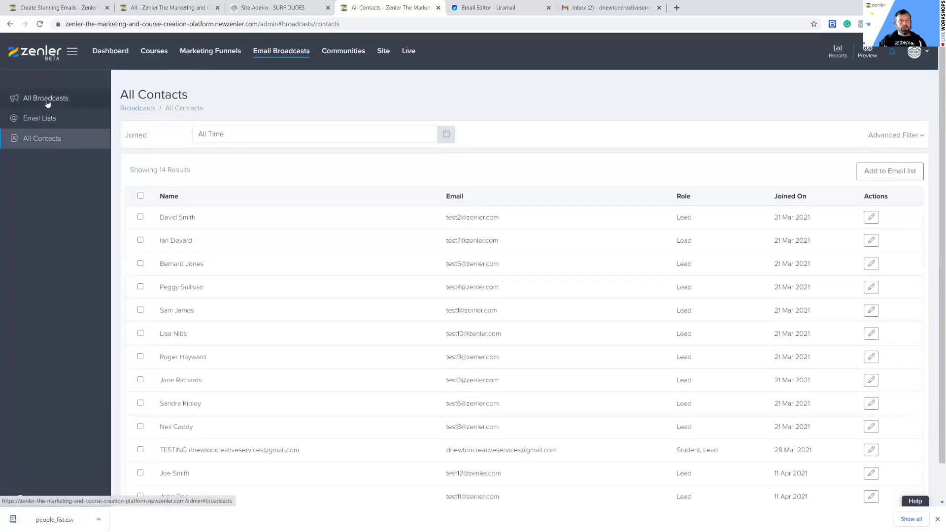
Create an email broadcast titled SUMMER 2021
click(48, 103)
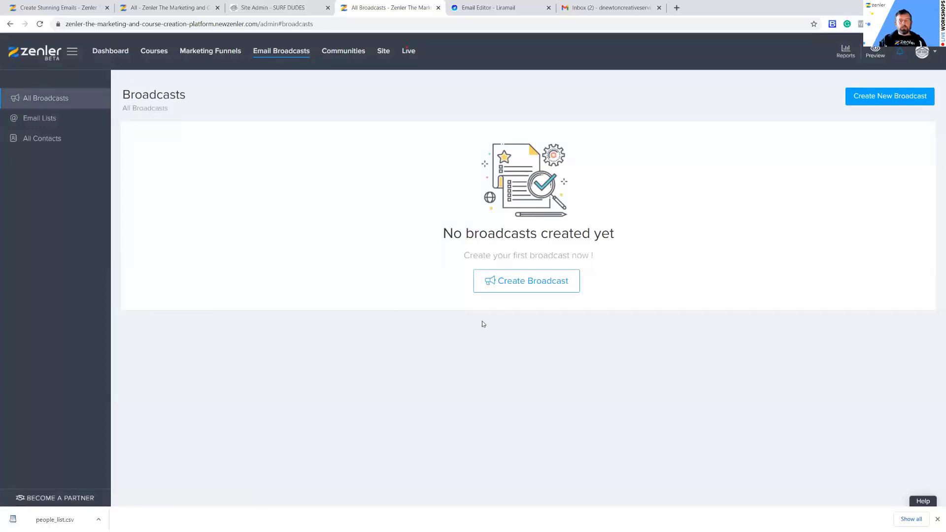
click(528, 283)
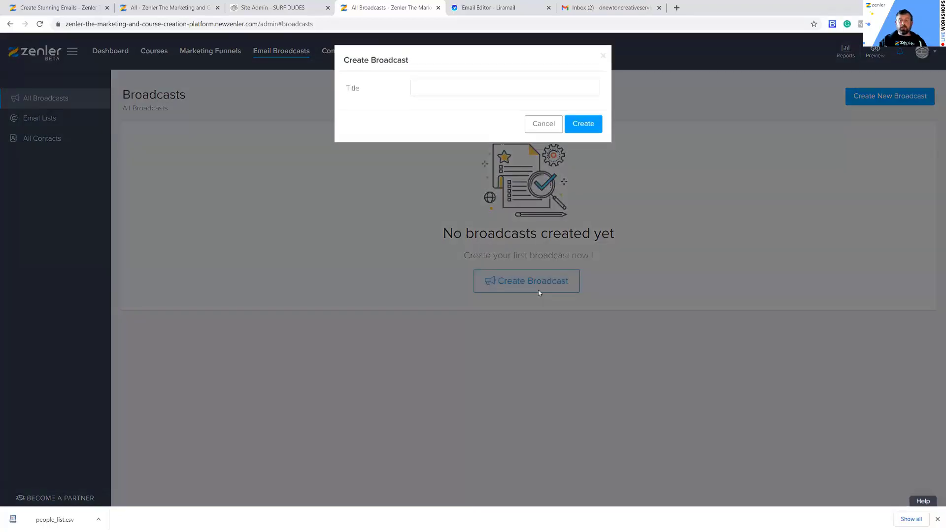
click(426, 88)
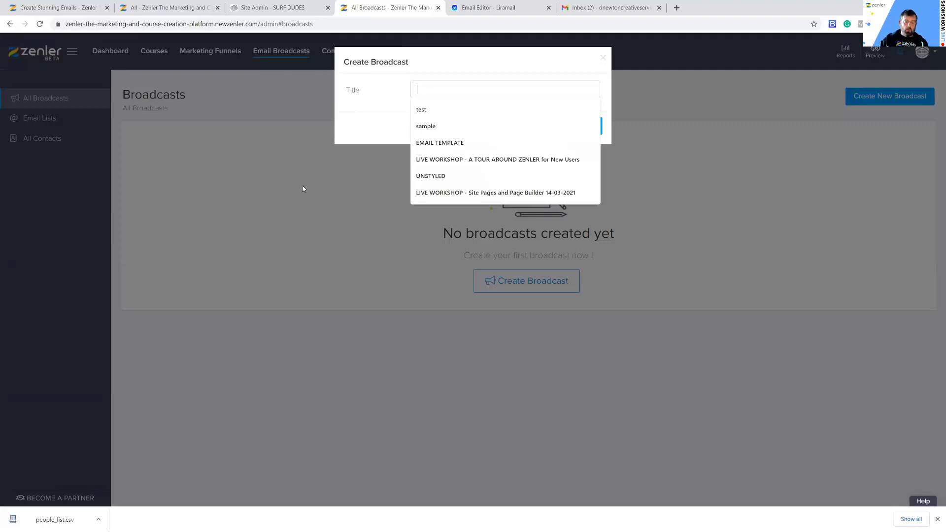
text(SUMMER)
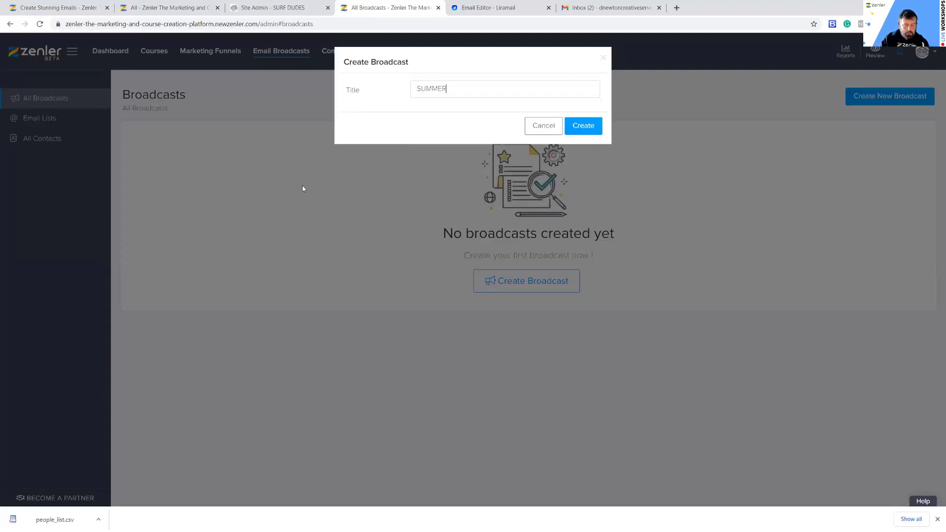
text( 2021)
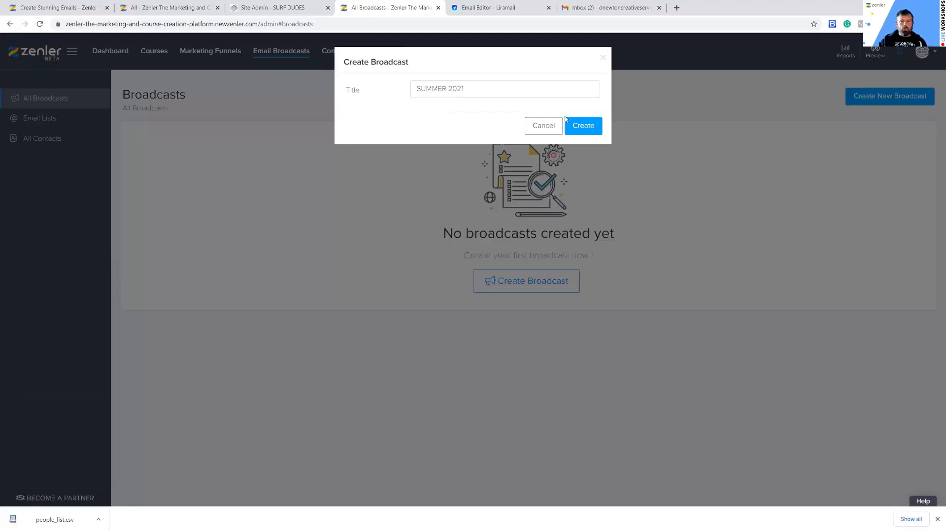
click(592, 135)
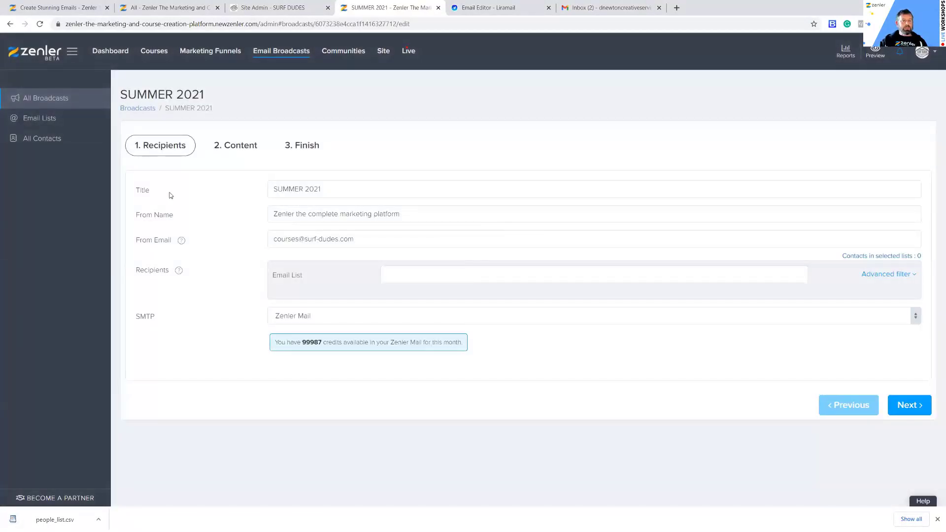
drag(273, 188, 344, 188)
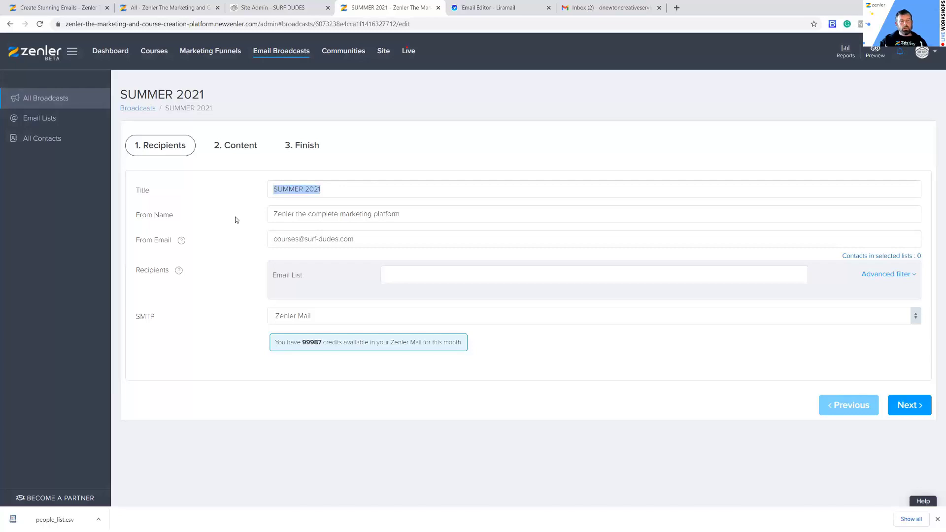
Point out the From Name and From Email fields of the SUMMER 2021 broadcast
mouse_move(272, 212)
mouse_down()
mouse_move(412, 212)
mouse_move(273, 212)
mouse_up()
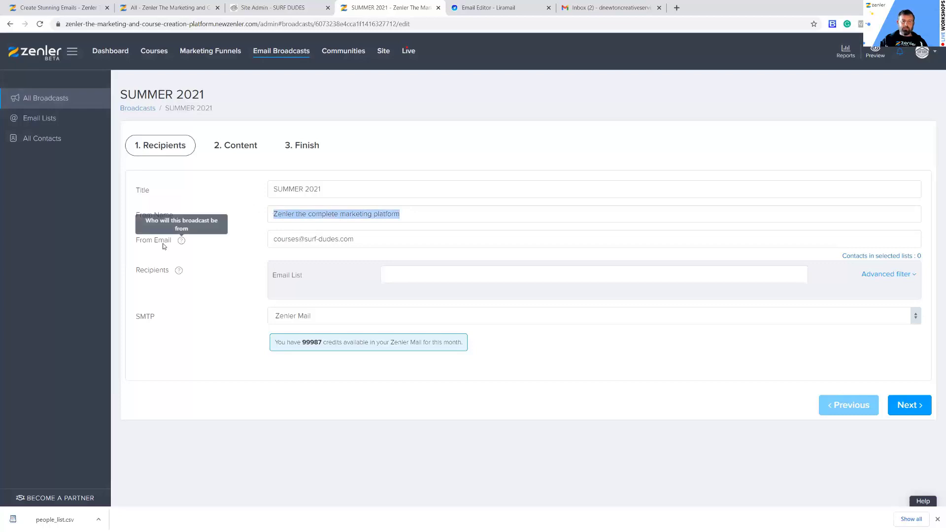
drag(270, 239, 375, 238)
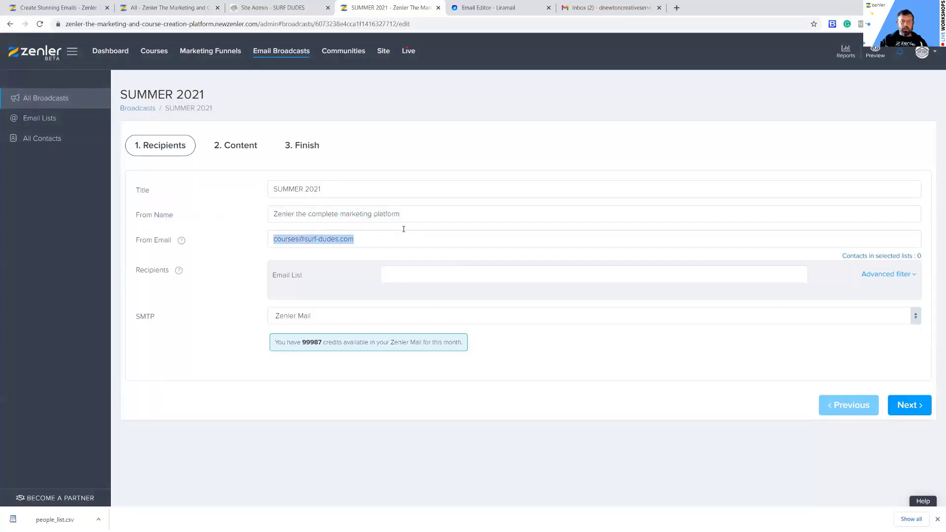
click(235, 363)
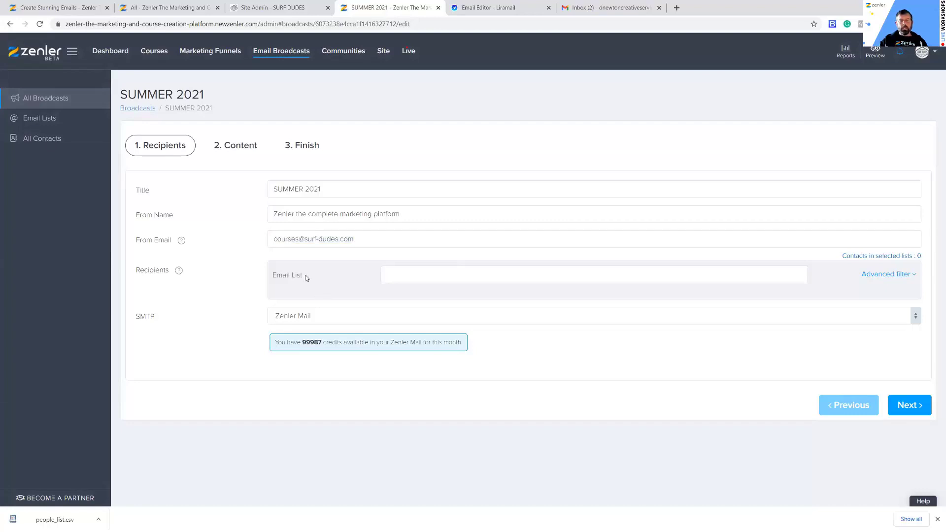
Choose All contacts as the email list that receives the SUMMER 2021 broadcast
click(417, 275)
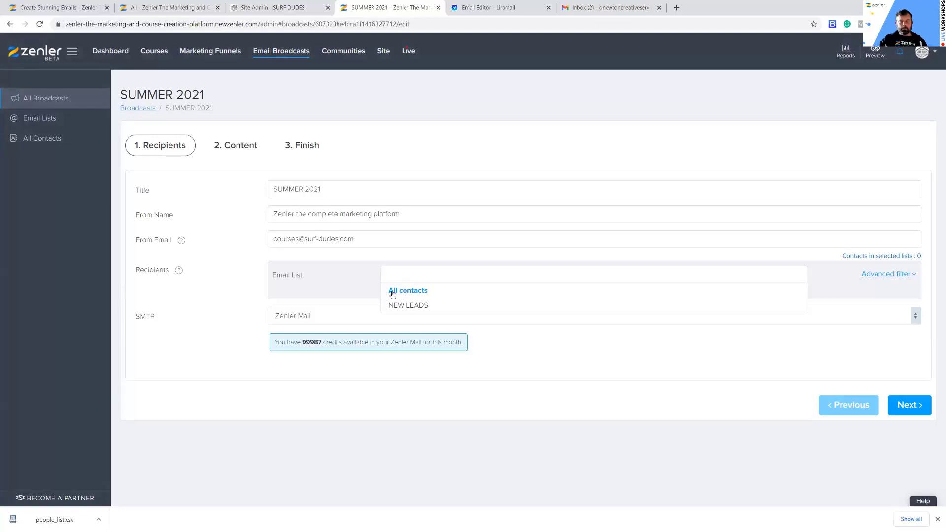
click(404, 292)
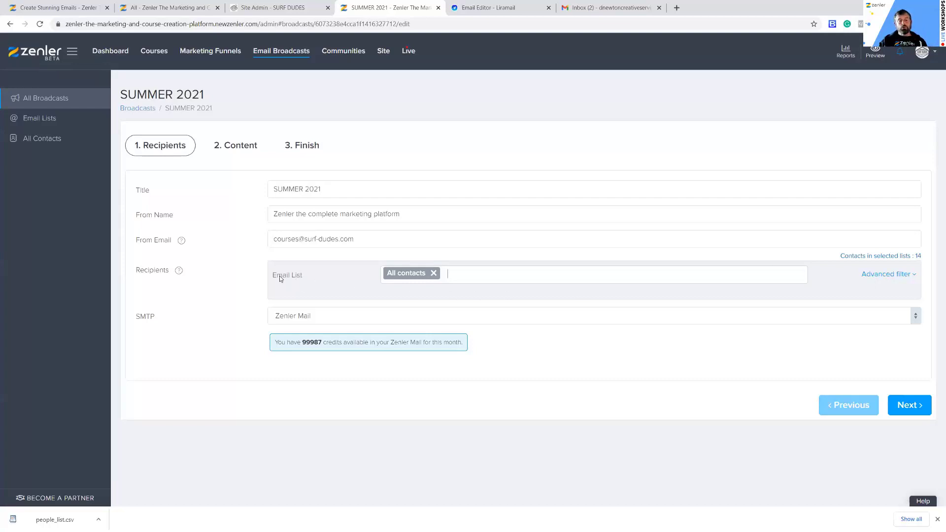
click(434, 272)
click(407, 274)
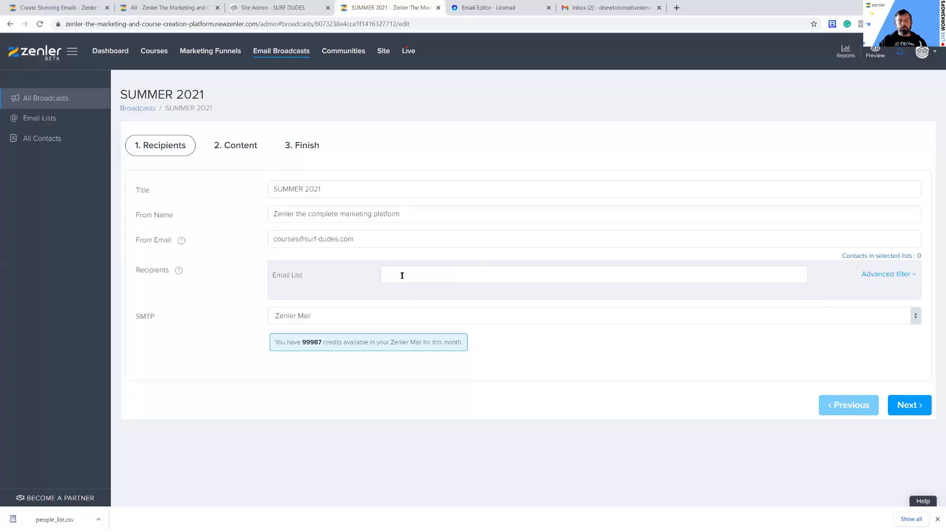
click(403, 277)
click(406, 292)
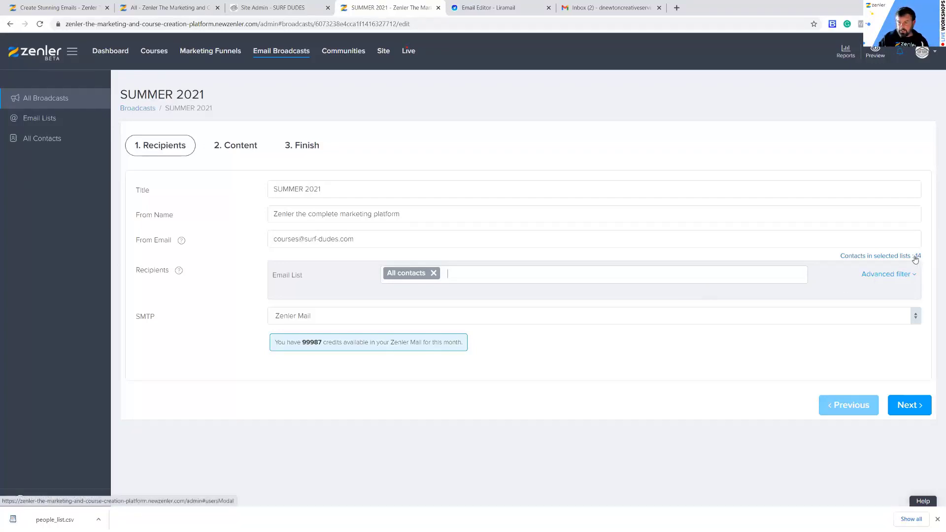
Add and save a recipient filter group for contacts enrolled in the Create Stunning Emails course
click(882, 274)
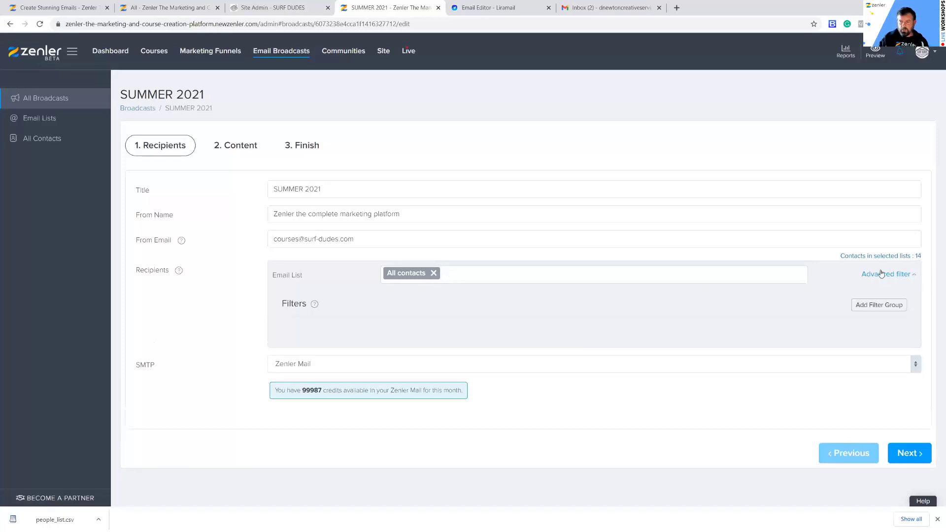
click(863, 307)
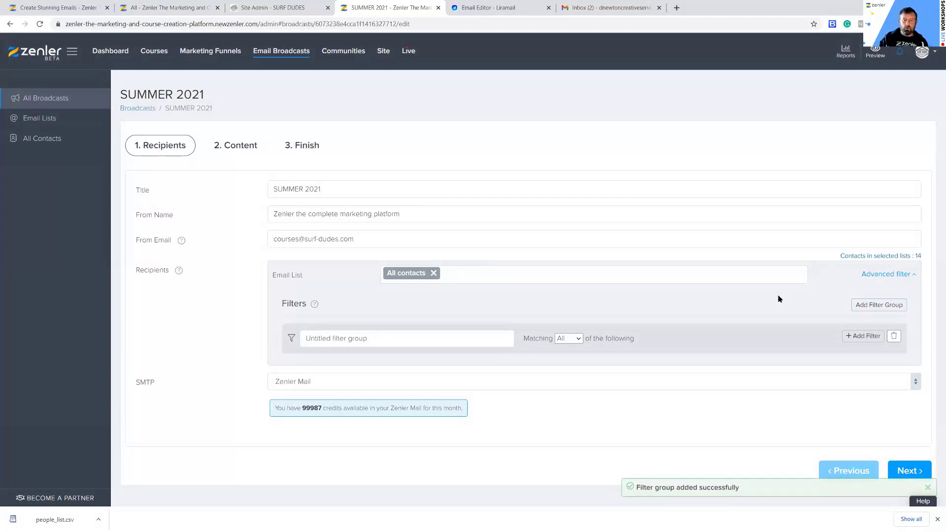
click(862, 336)
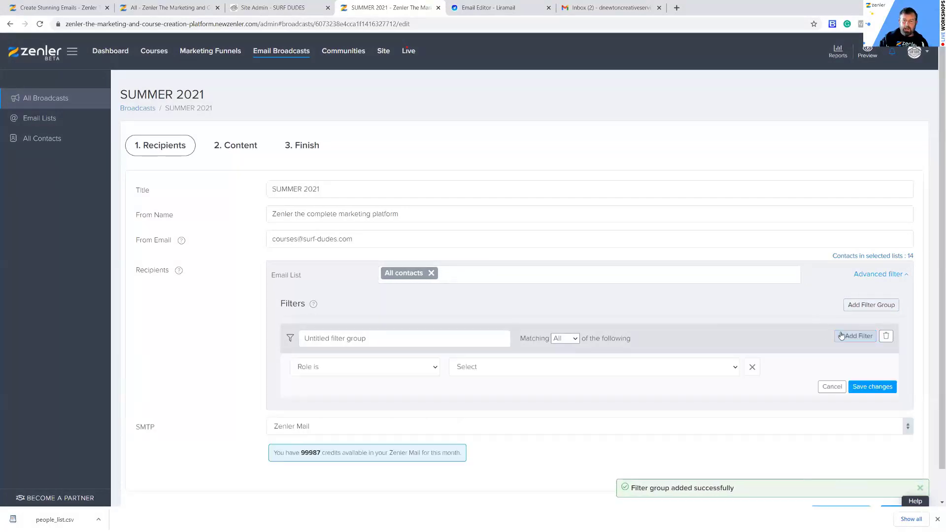
click(432, 369)
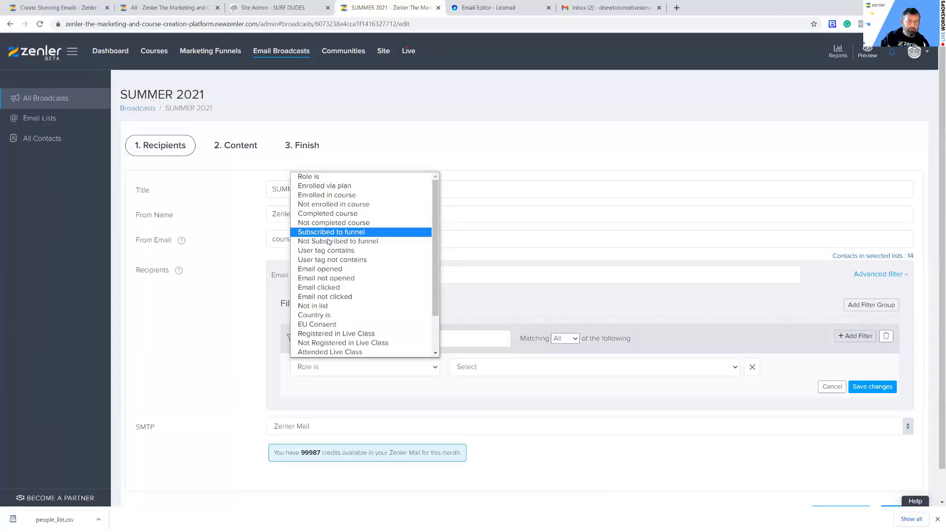
click(335, 196)
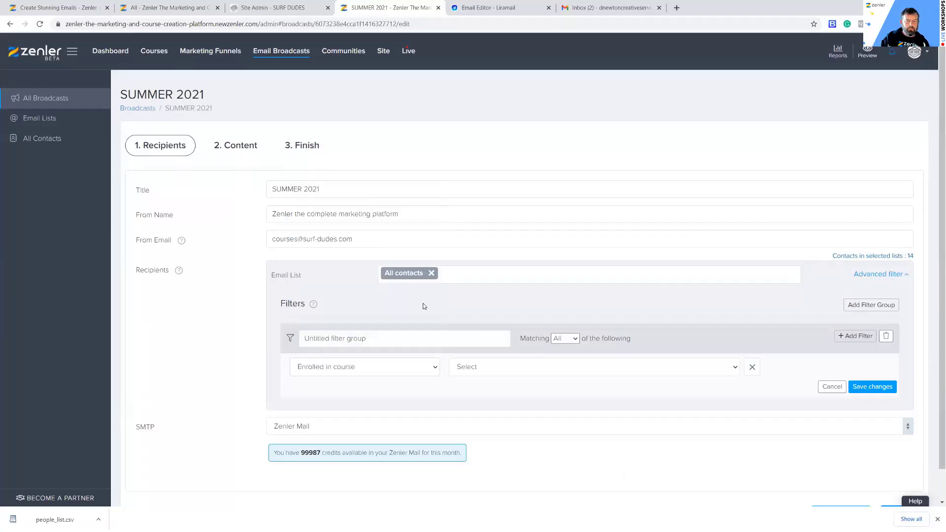
click(501, 370)
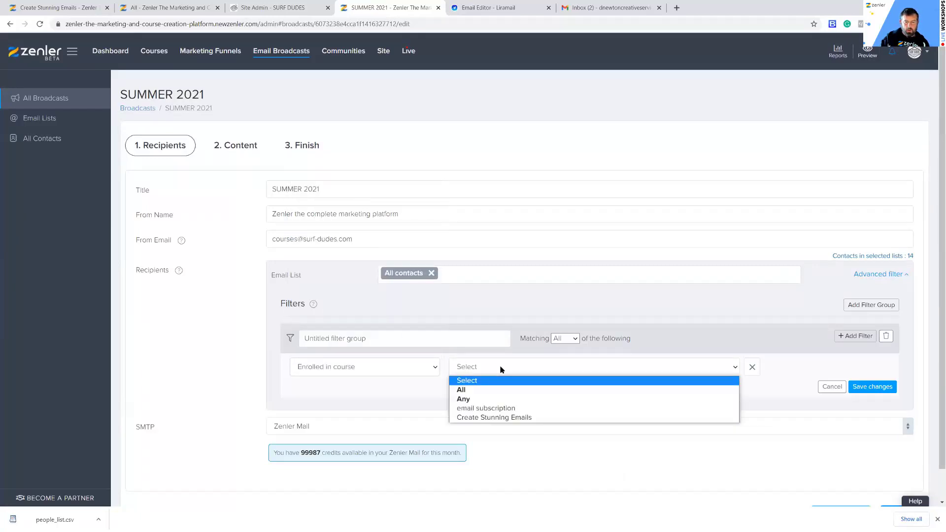
click(476, 417)
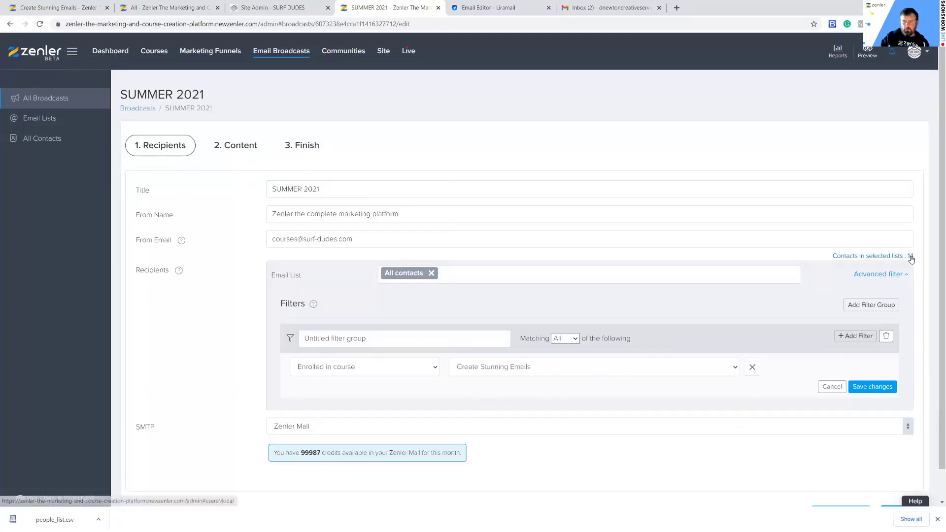
click(862, 388)
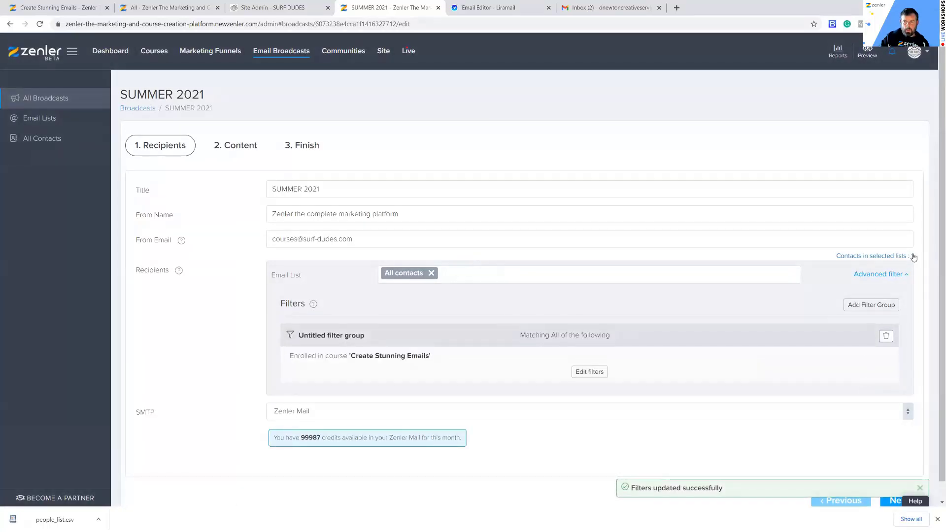
View the contacts matching the course enrolment filter and delete that filter group
click(912, 257)
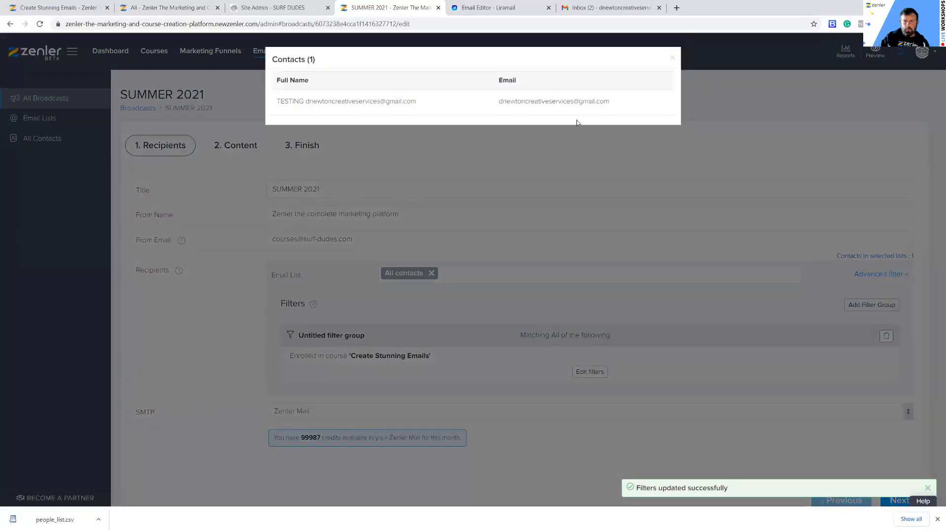
triple_click(600, 110)
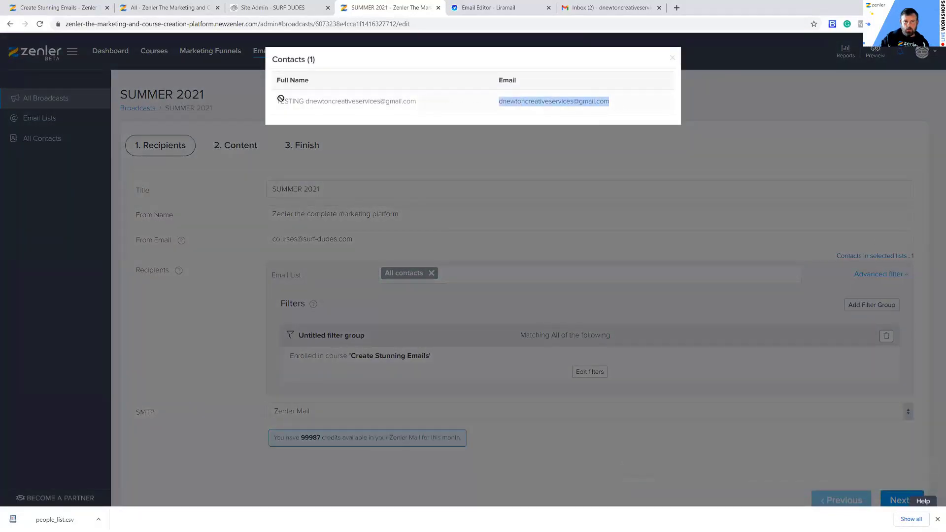
click(672, 59)
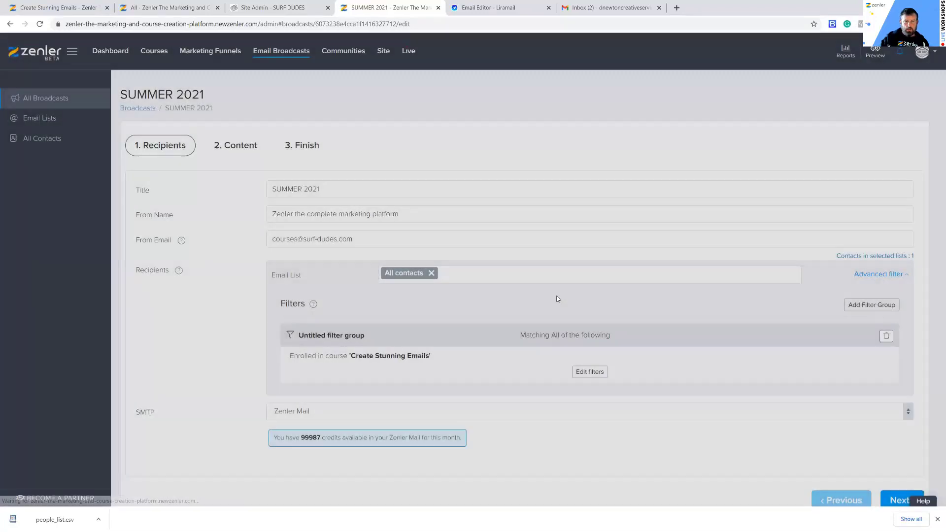
click(886, 337)
click(508, 319)
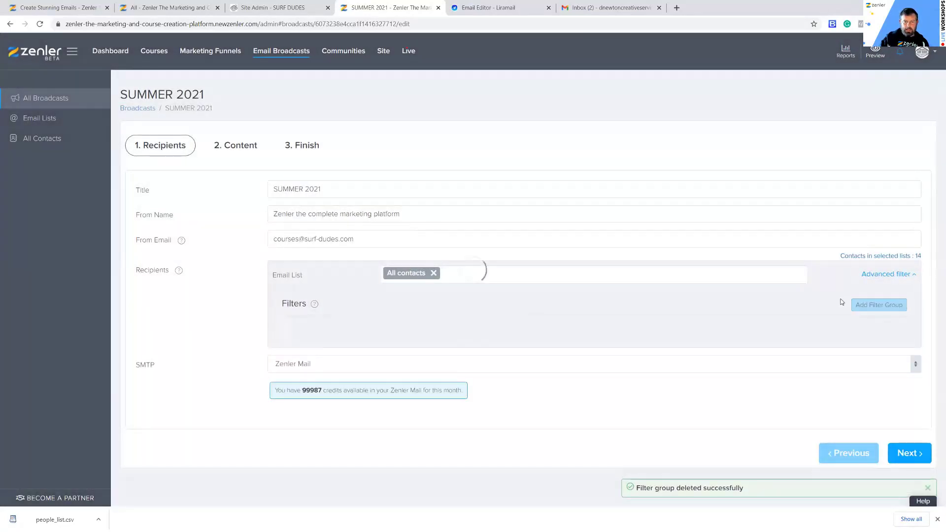
Add a recipient filter group where the user tag contains TAG 1, save it, and view the matching contacts
click(860, 305)
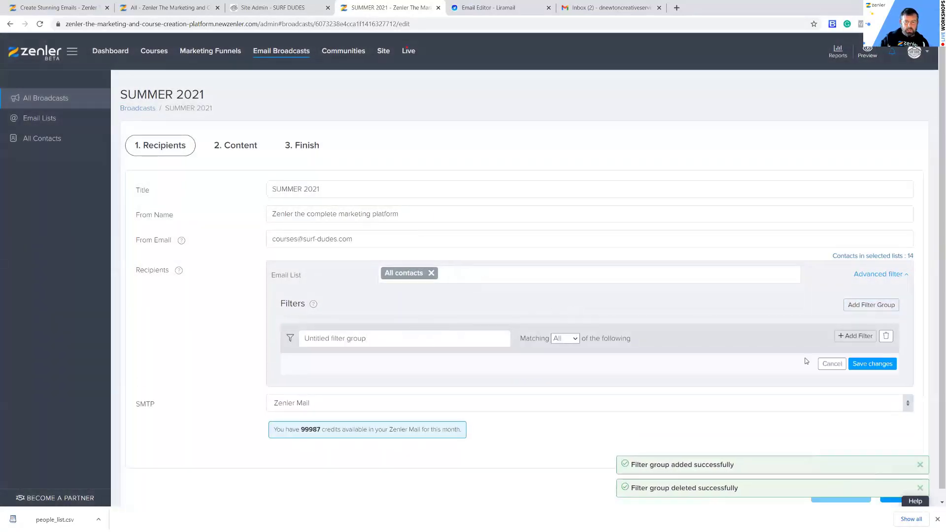
click(855, 336)
click(371, 373)
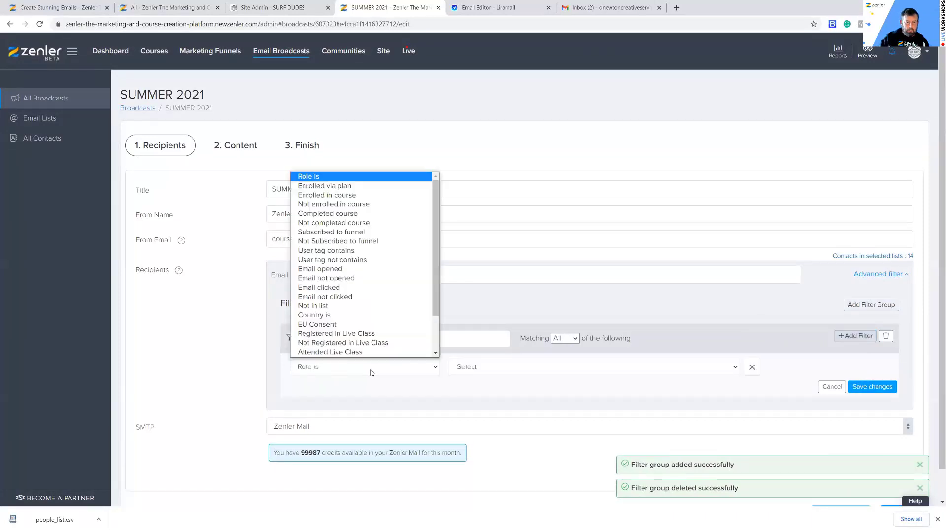
scroll(382, 352, down, 1)
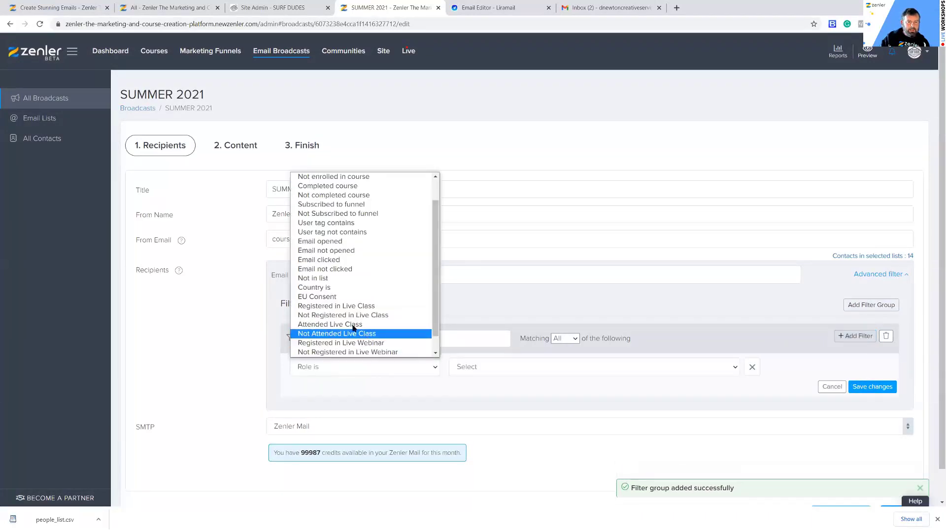
click(327, 224)
click(505, 371)
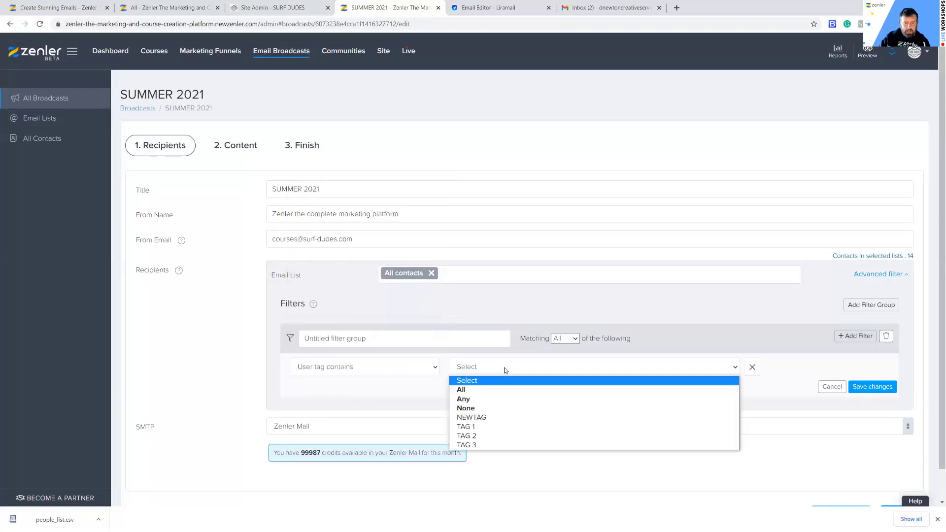
click(481, 420)
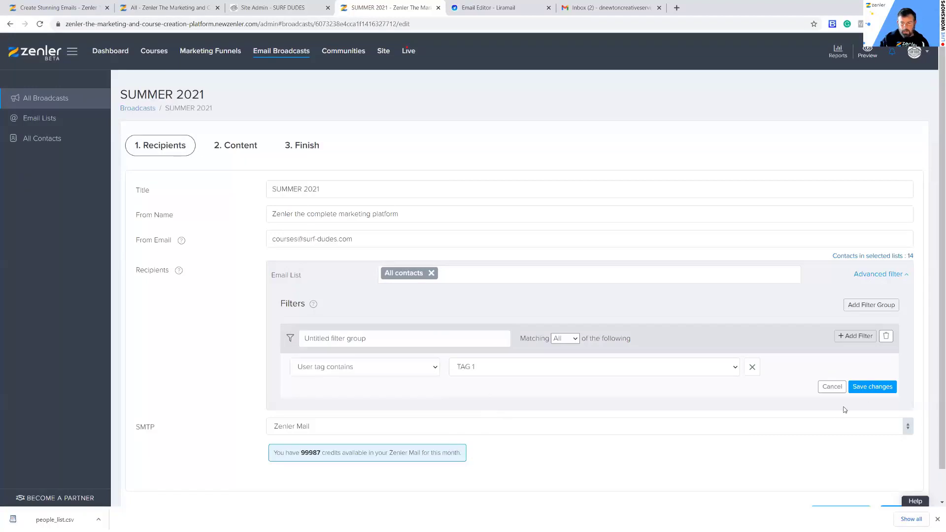
click(869, 389)
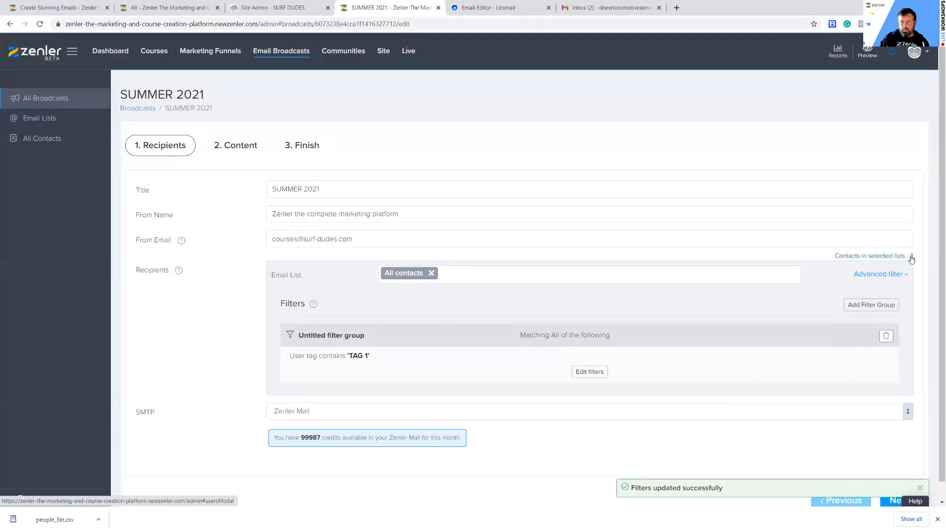
click(911, 256)
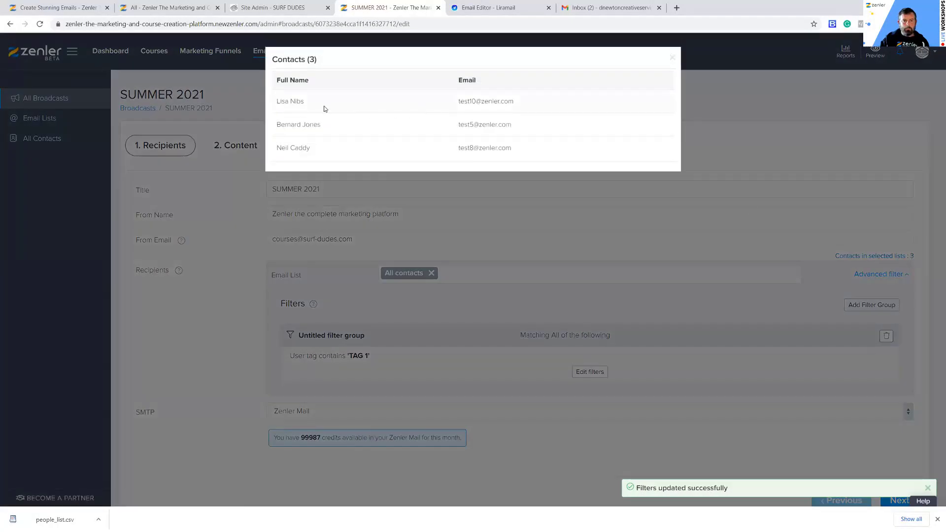
click(672, 57)
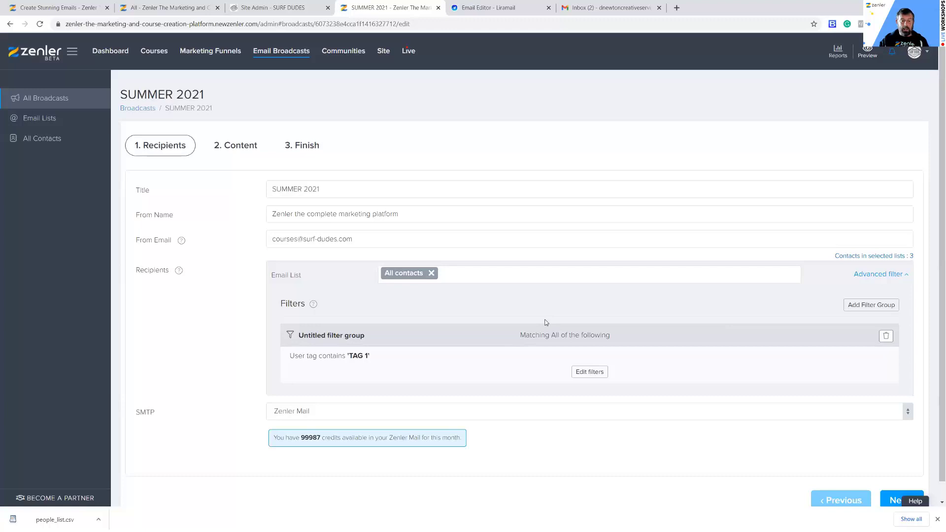
Examine the SMTP options for sending the broadcast, leaving Zenler Mail selected
scroll(577, 434, down, 1)
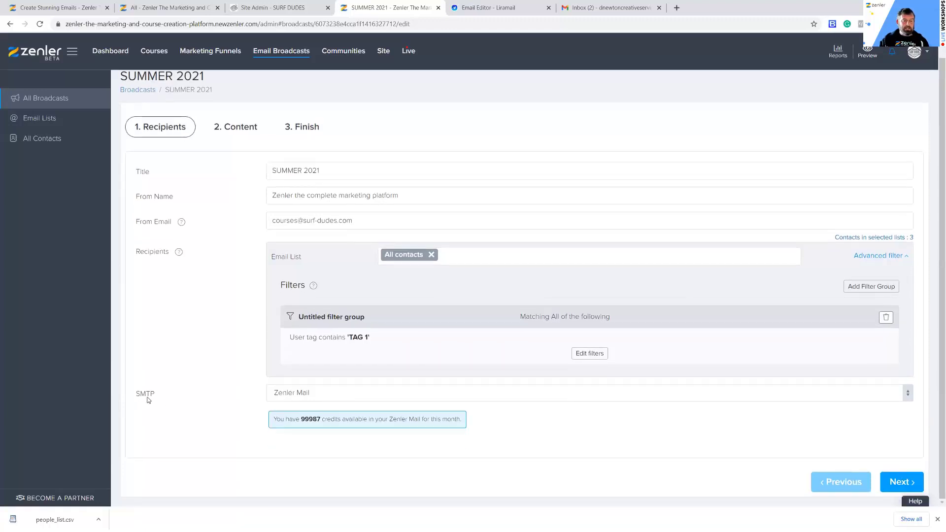
drag(156, 394, 138, 395)
click(419, 400)
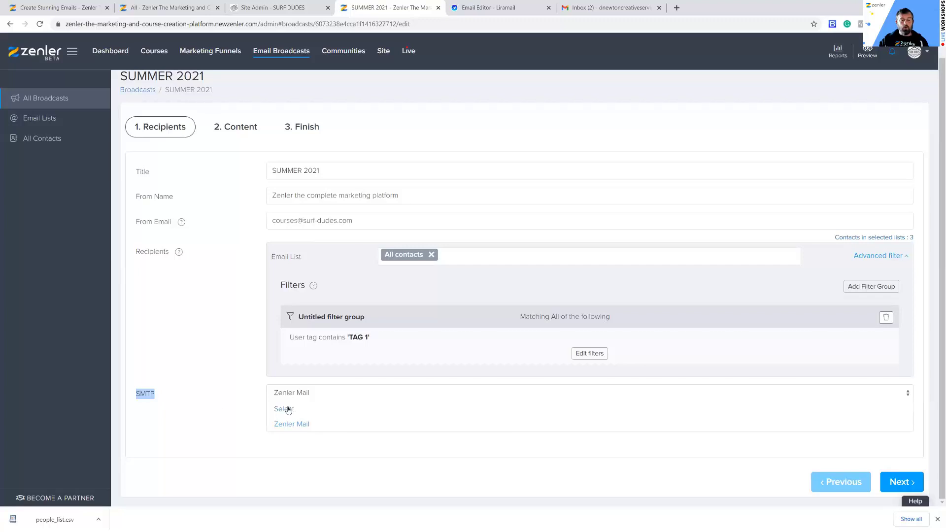
click(248, 427)
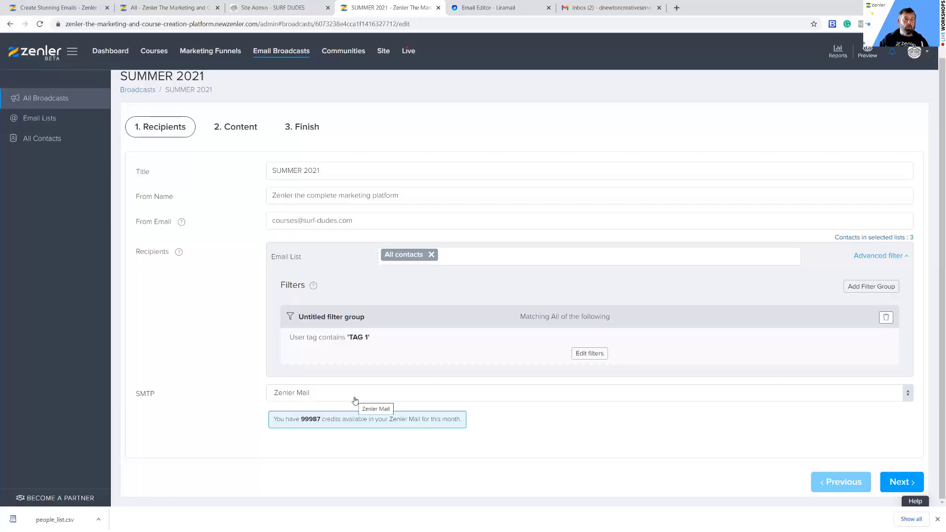
Show the Bring Your Own SMTP option in the site's integrations in a separate browser tab, and return to the broadcast
right_click(384, 55)
click(416, 59)
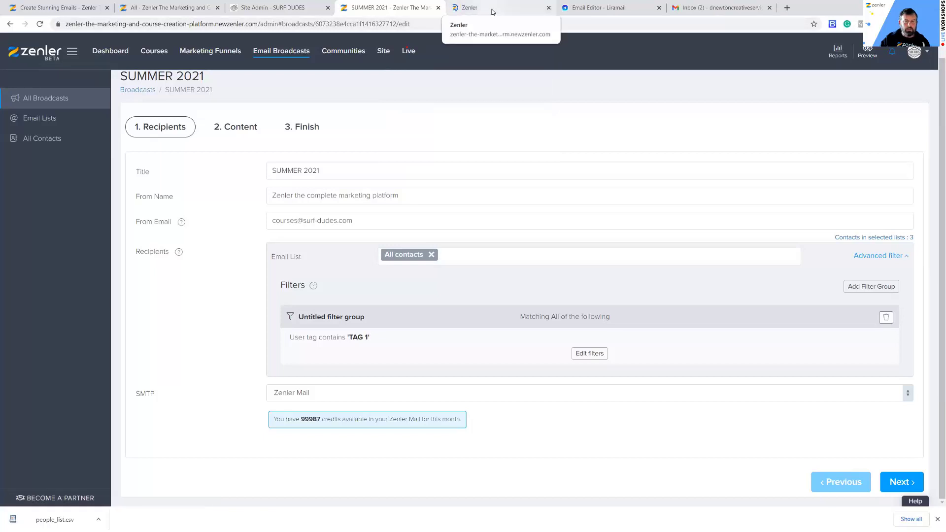
click(485, 12)
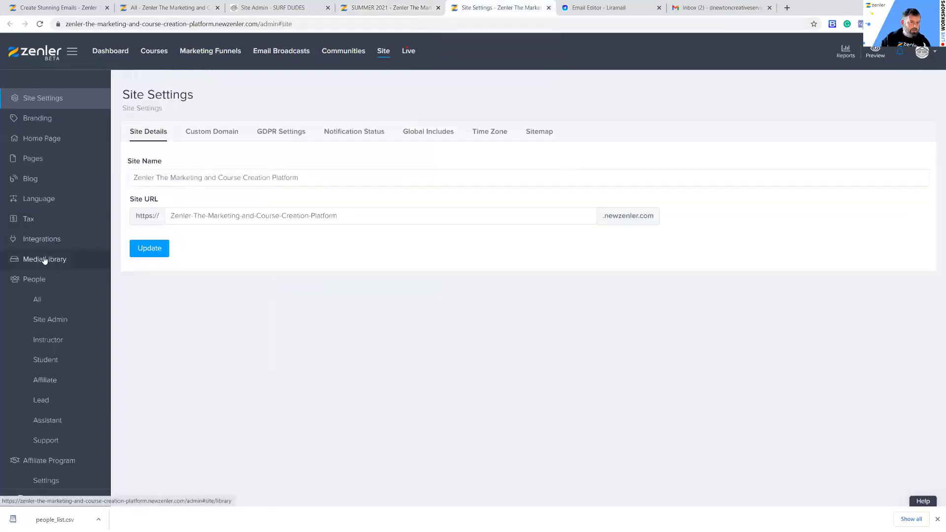
click(43, 240)
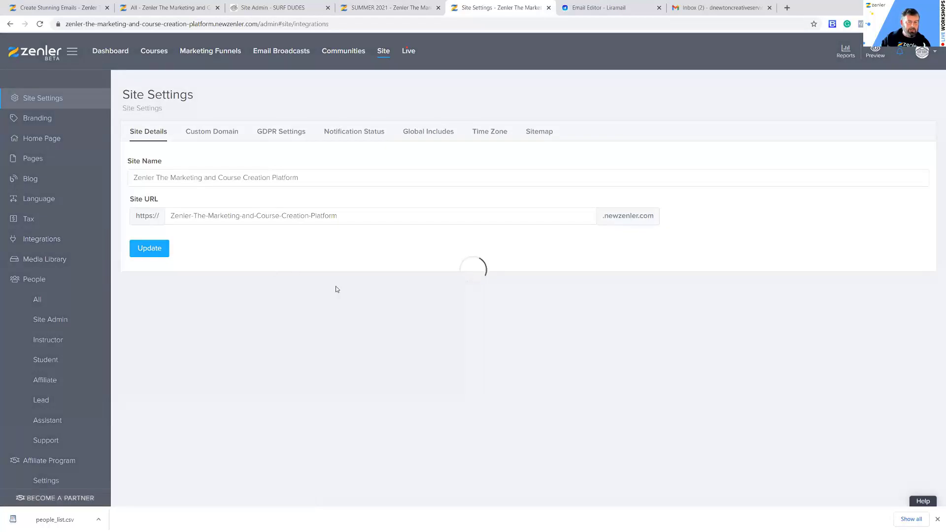
scroll(245, 336, down, 7)
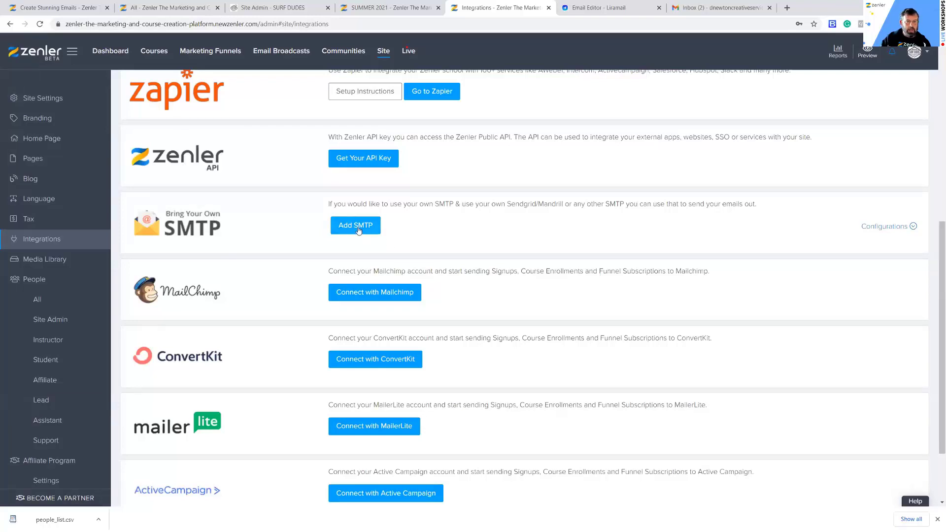
click(418, 4)
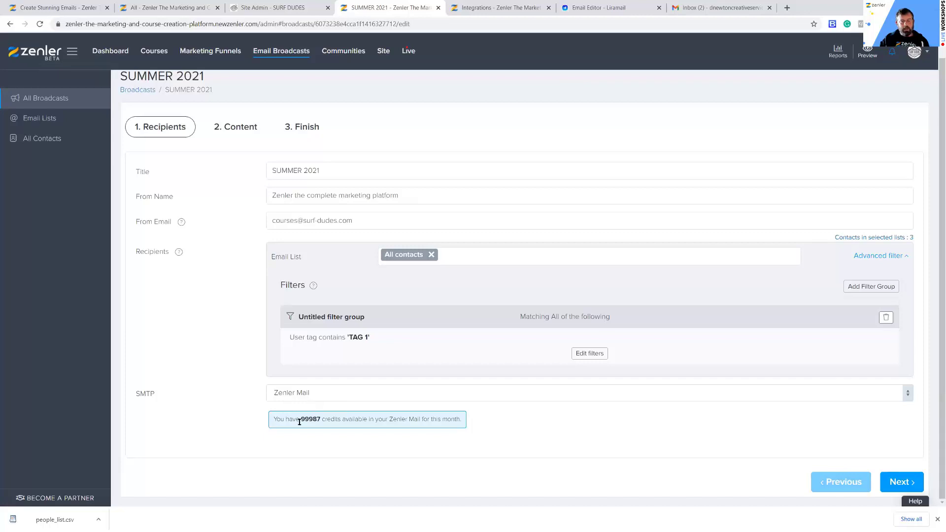
Highlight the available Zenler Mail credits and advance the broadcast to its content stage
drag(301, 419, 322, 418)
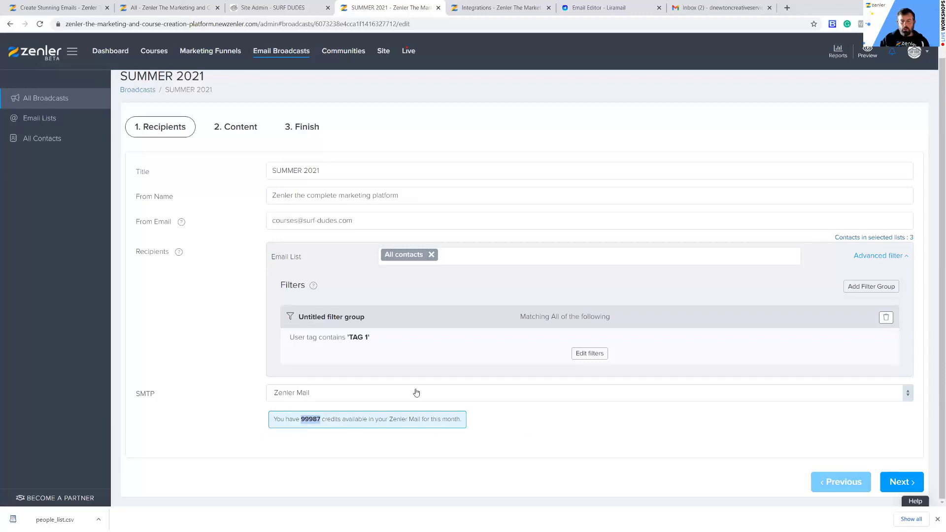
click(578, 422)
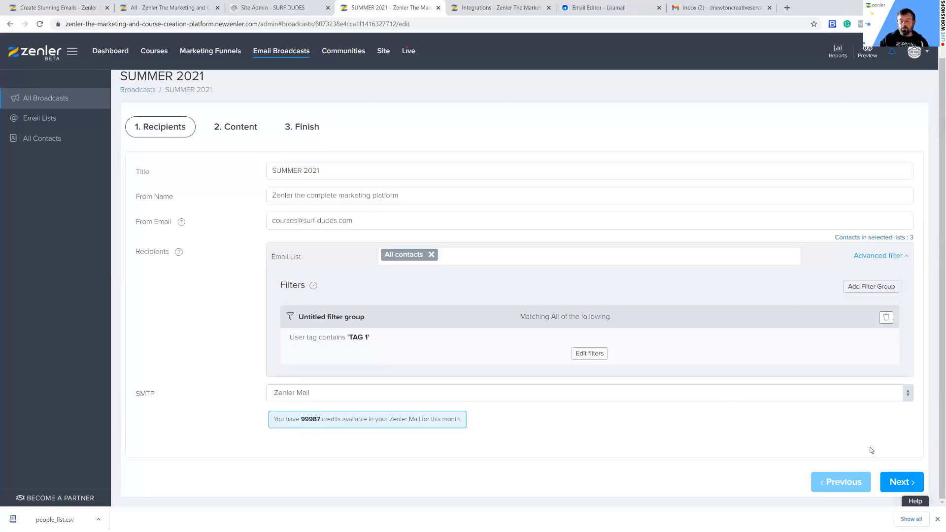
click(896, 484)
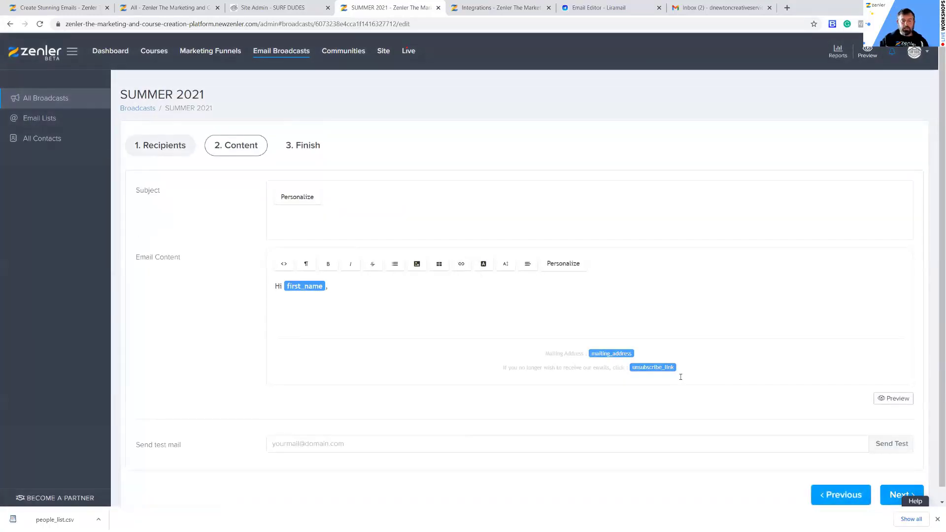
Write the subject "Have a great Summer" followed by the first_name and last_name personalization tags
click(292, 224)
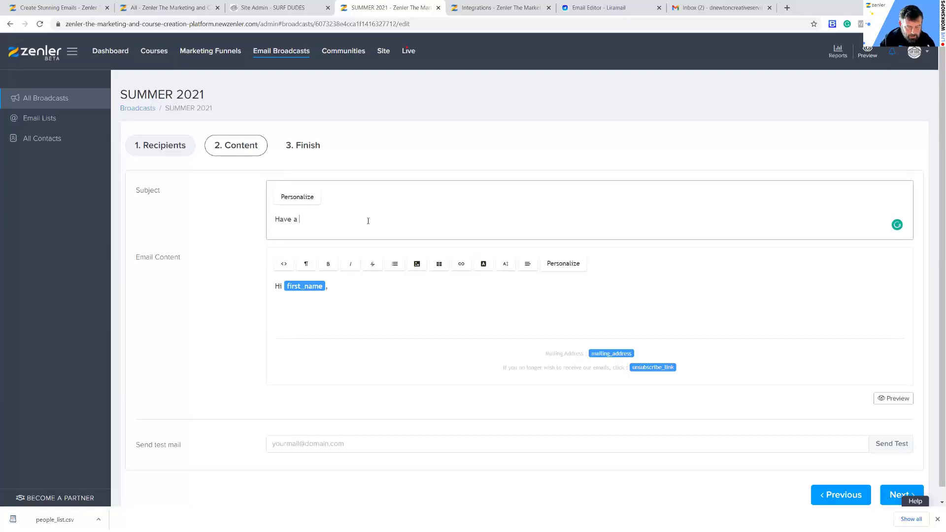
text(mmer)
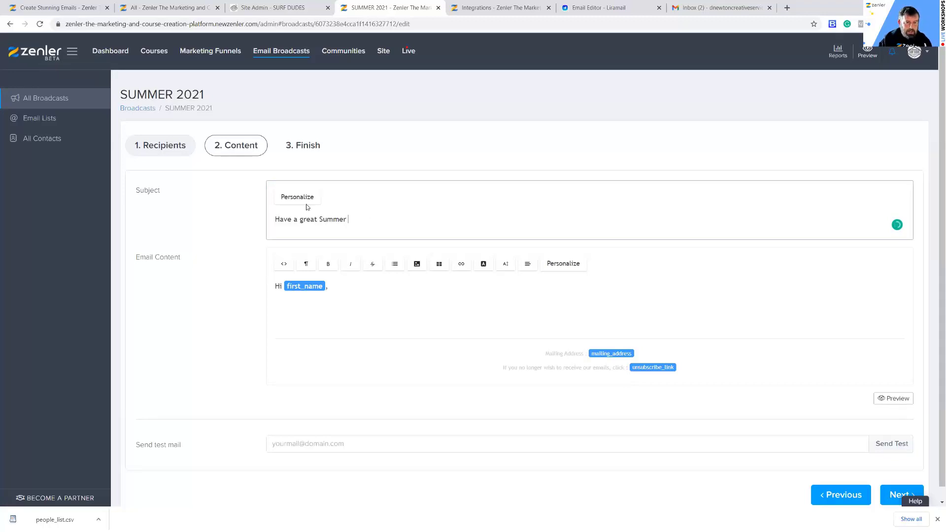
click(305, 198)
click(368, 284)
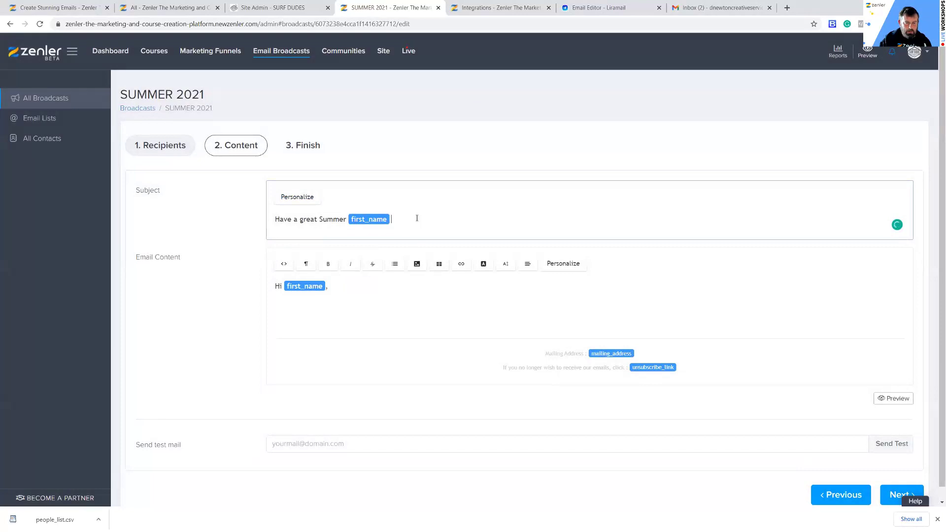
click(298, 197)
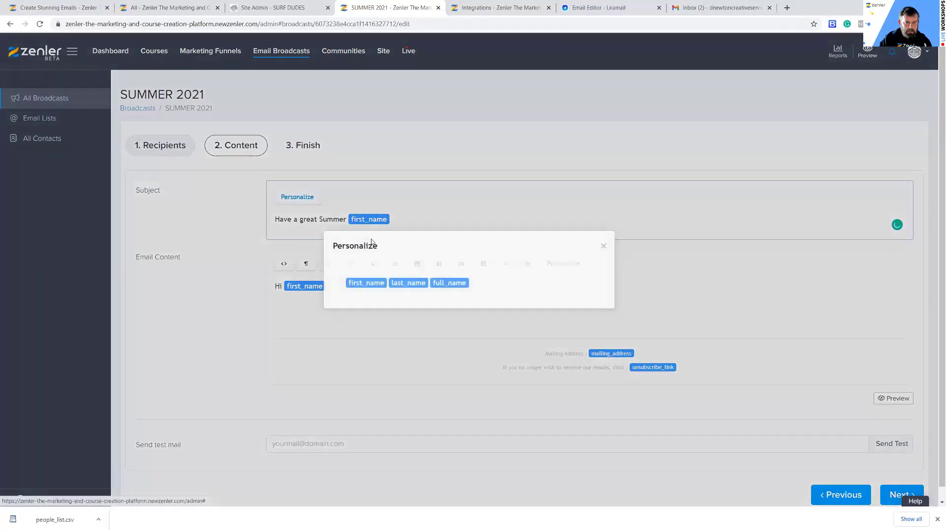
click(409, 284)
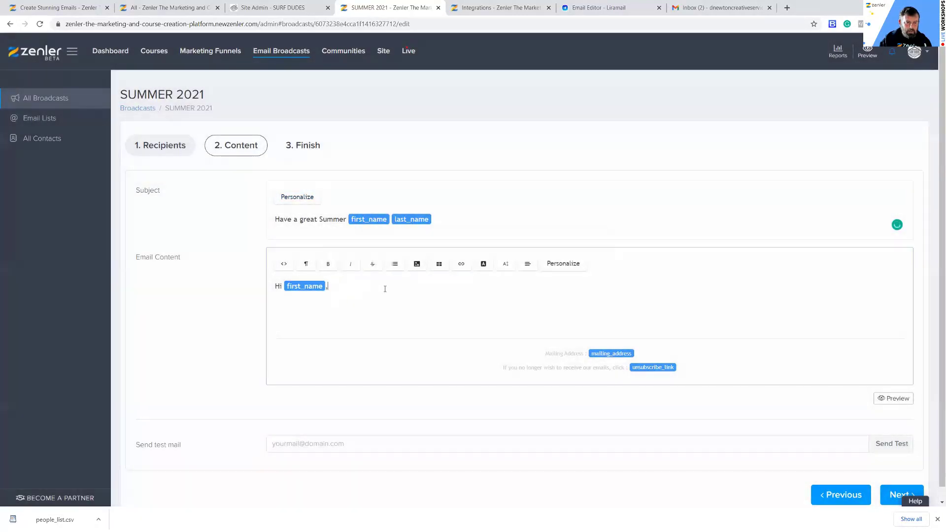
Add the line "Any text you like," beneath the greeting in the email content
click(416, 287)
key(Return)
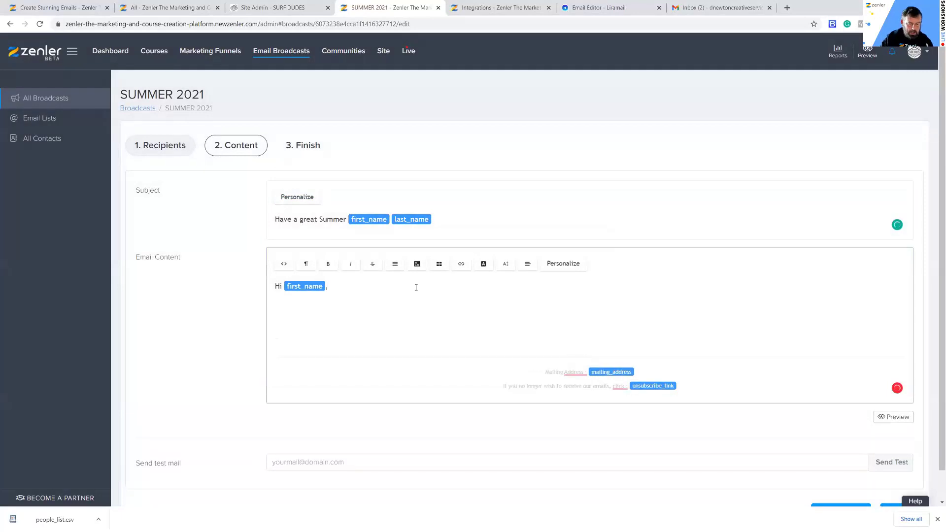
text(Any text you like,)
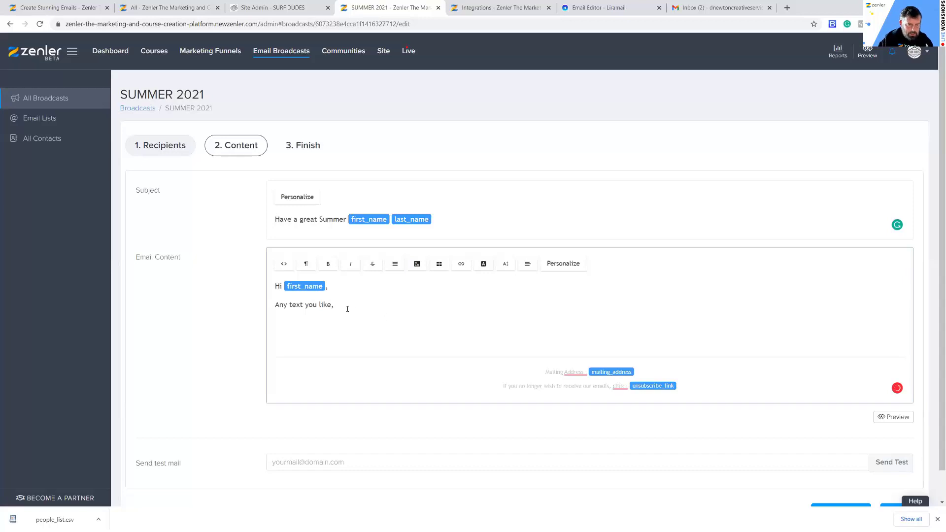
Paste two copies of "text you like," below the first body line and close the gap between them
drag(336, 306, 293, 307)
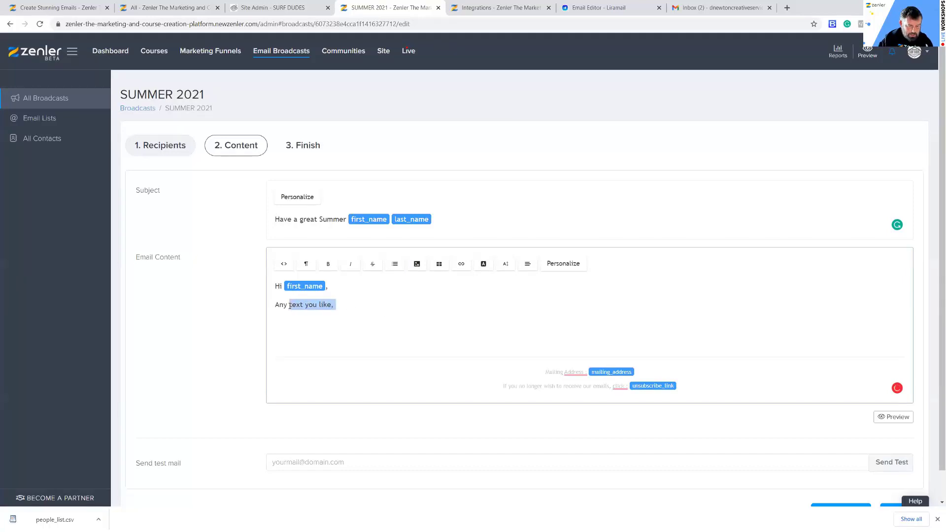
click(368, 307)
key(ctrl+v)
key(ctrl+v)
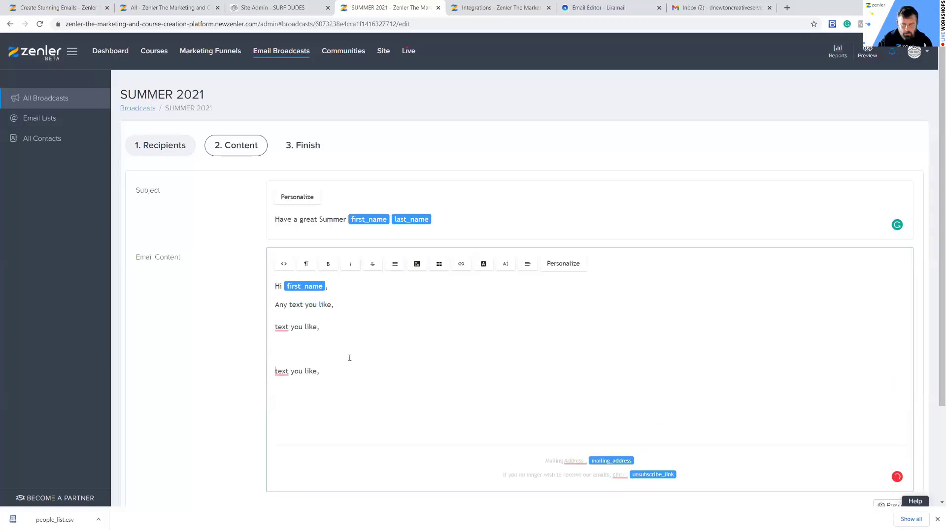
key(BackSpace)
key(BackSpace)
key(BackSpace)
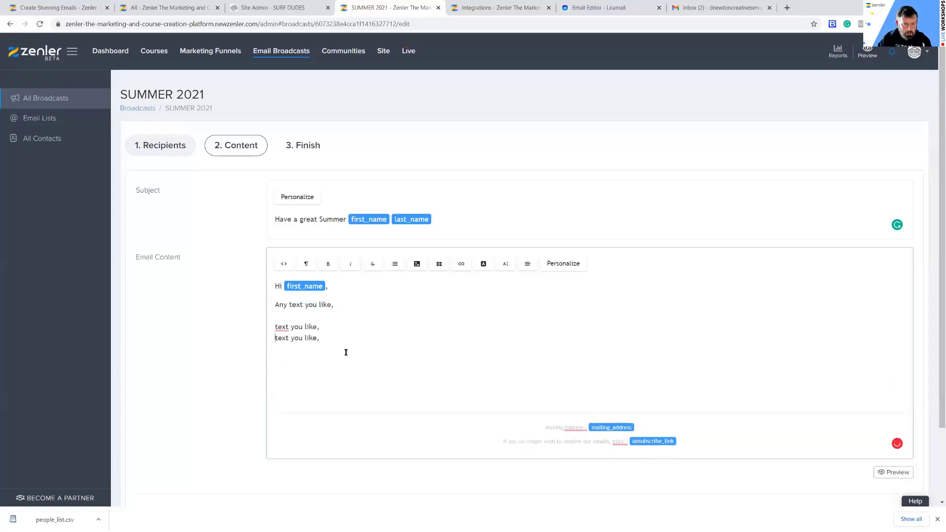
drag(292, 328, 276, 329)
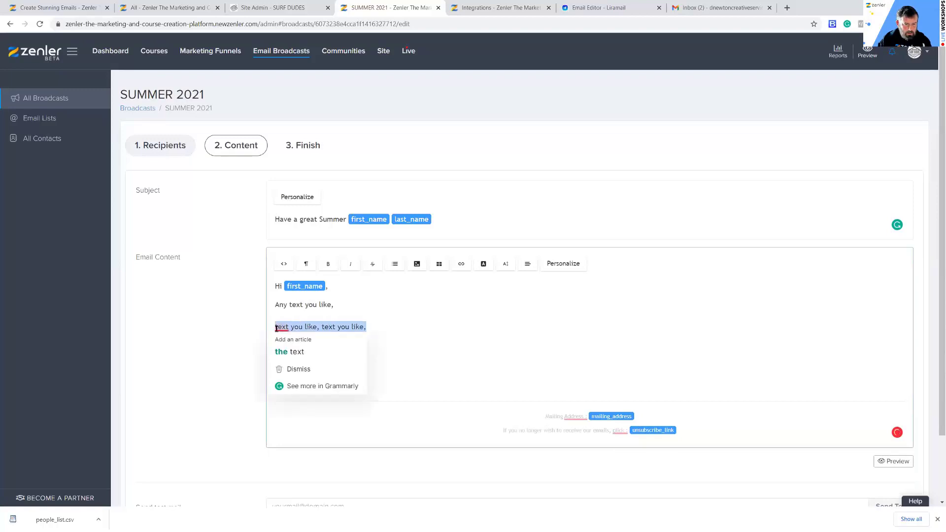
key(BackSpace)
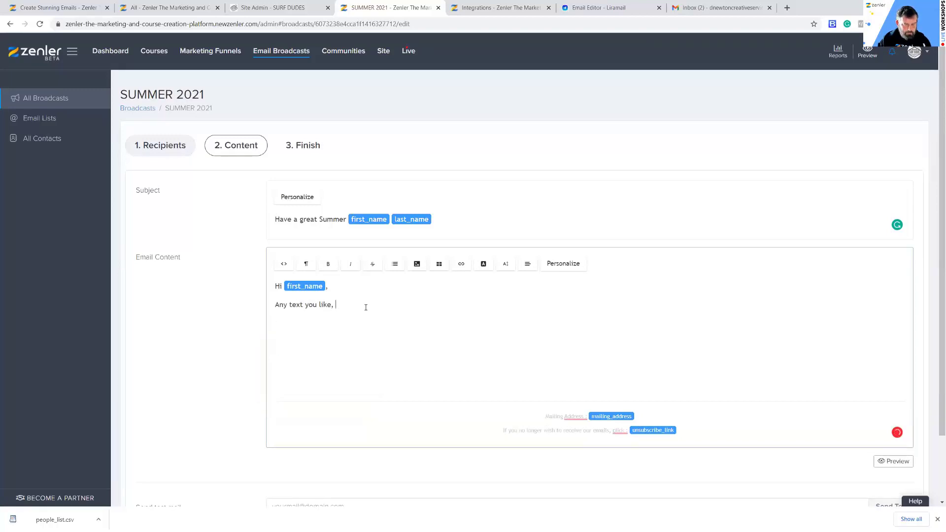
key(ctrl+z)
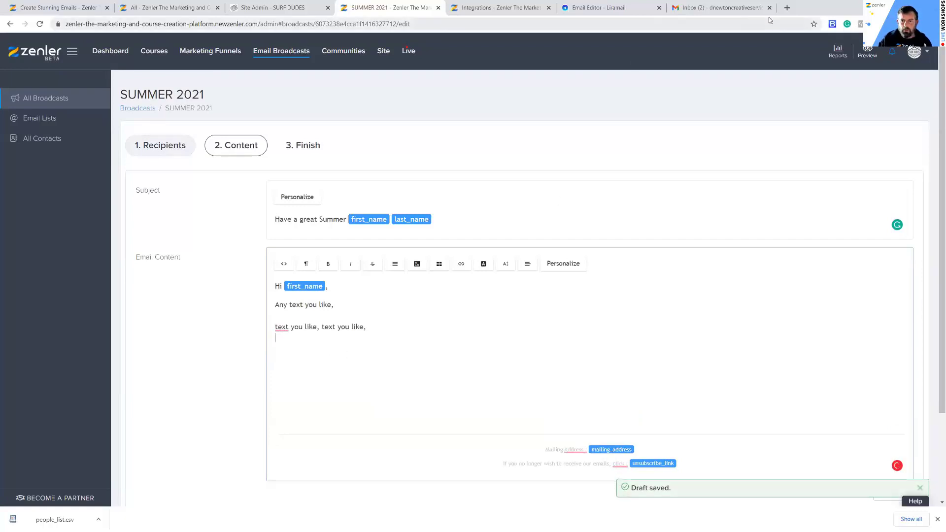
Search for "lorium" in a new browser tab, reach lipsum.com, and generate 5 paragraphs of Lorem Ipsum
click(788, 7)
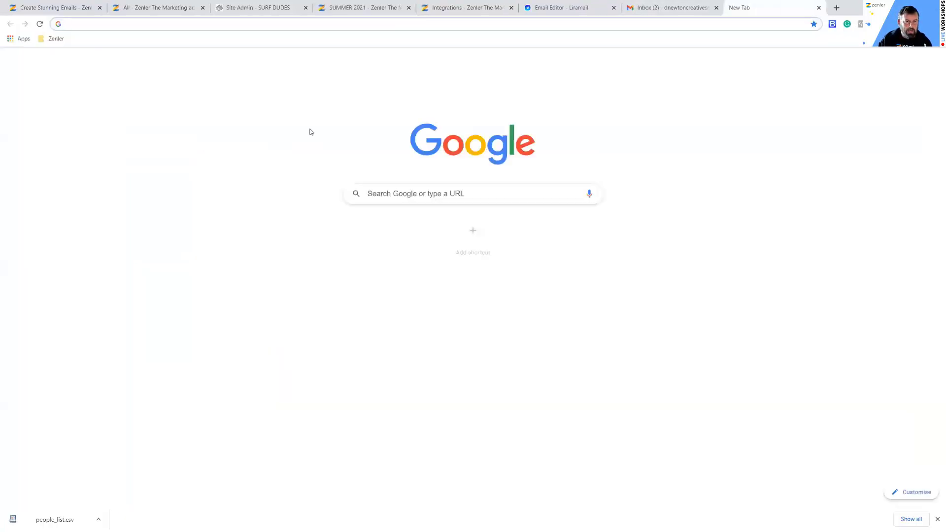
click(380, 194)
text(lor)
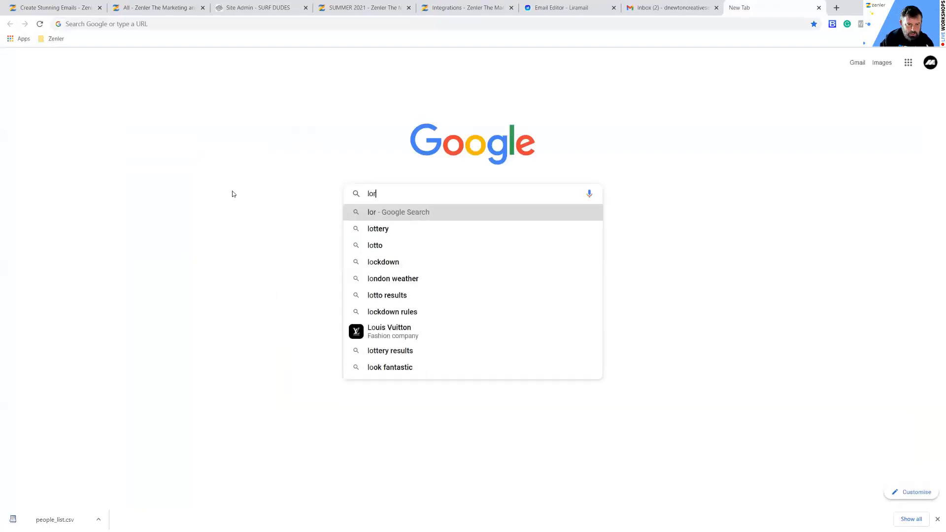
text(ium)
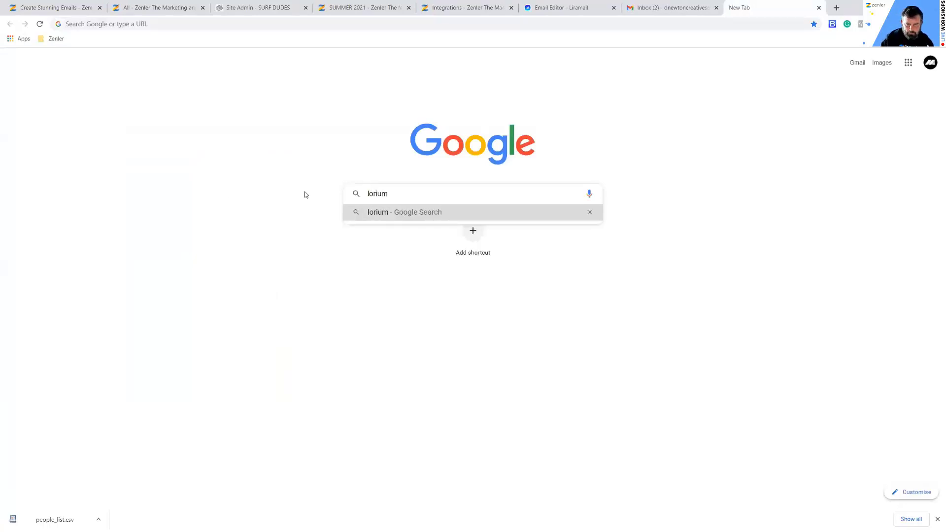
key(Return)
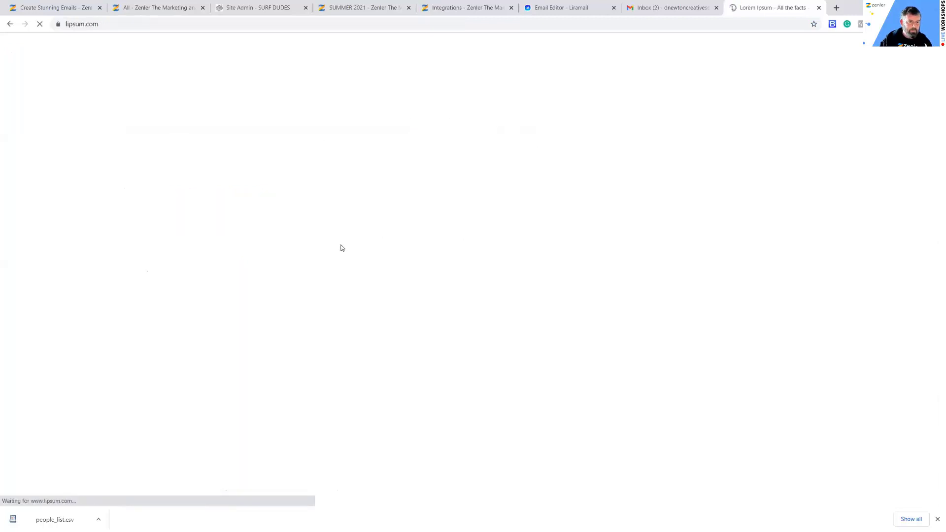
click(610, 481)
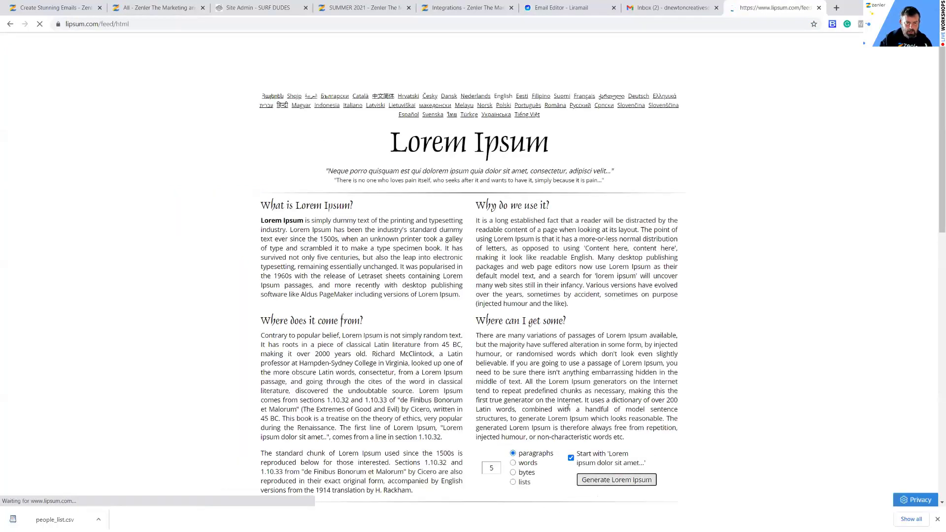
Copy the last four generated paragraphs and paste them directly beneath the greeting in the SUMMER 2021 email content
mouse_move(310, 409)
drag(310, 409, 263, 256)
key(ctrl+c)
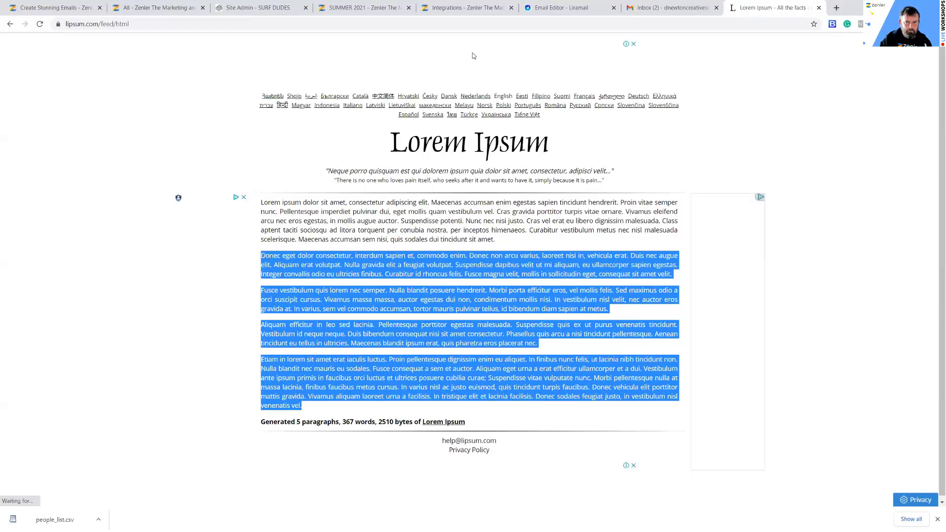
click(442, 6)
click(363, 7)
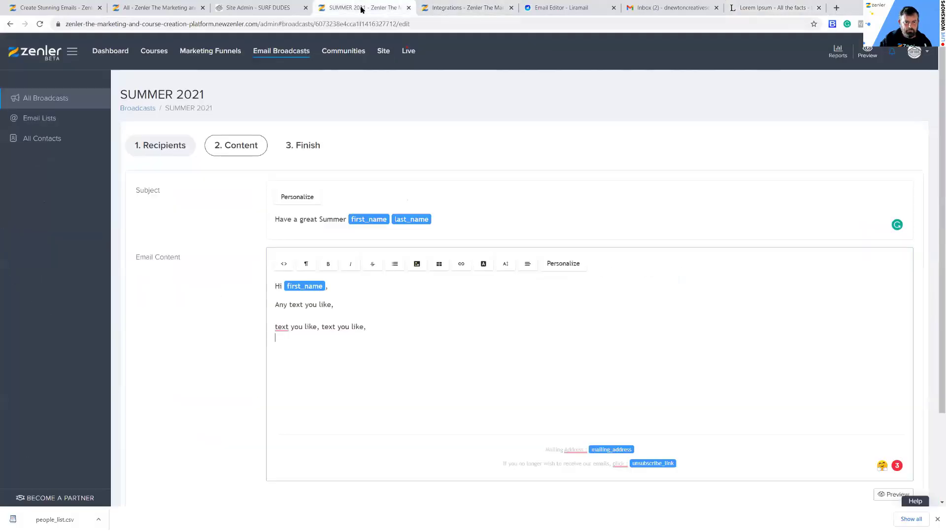
drag(386, 333, 280, 307)
click(275, 308)
key(ctrl+v)
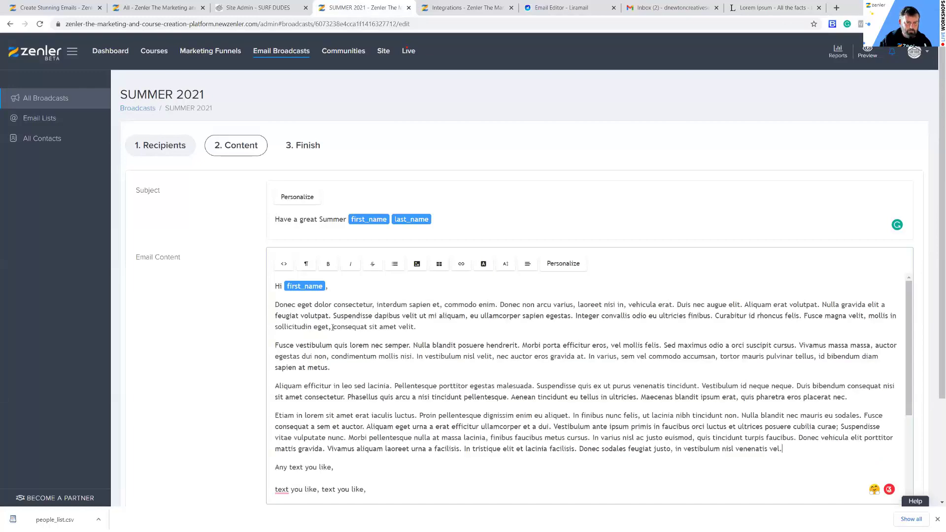
scroll(592, 394, down, 3)
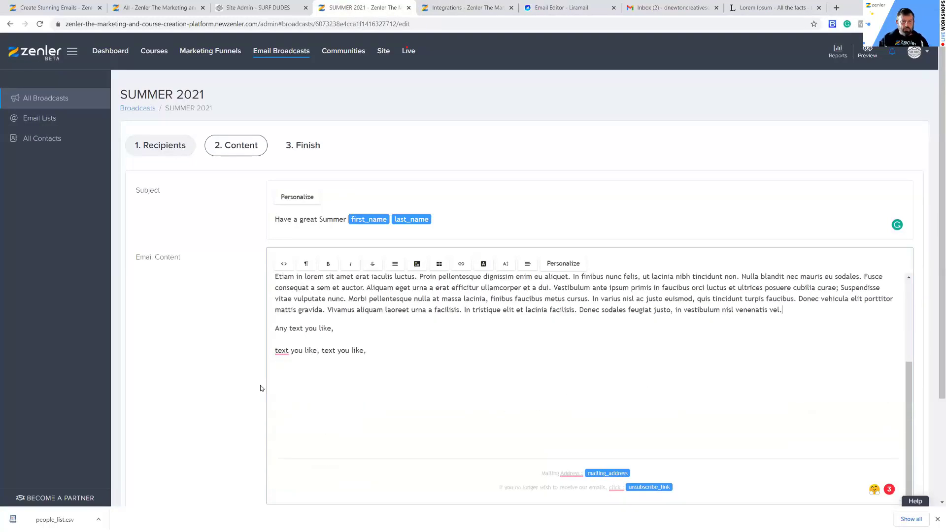
Add an empty line above the greeting and insert the first Zenler logo from the existing images there
scroll(552, 365, up, 3)
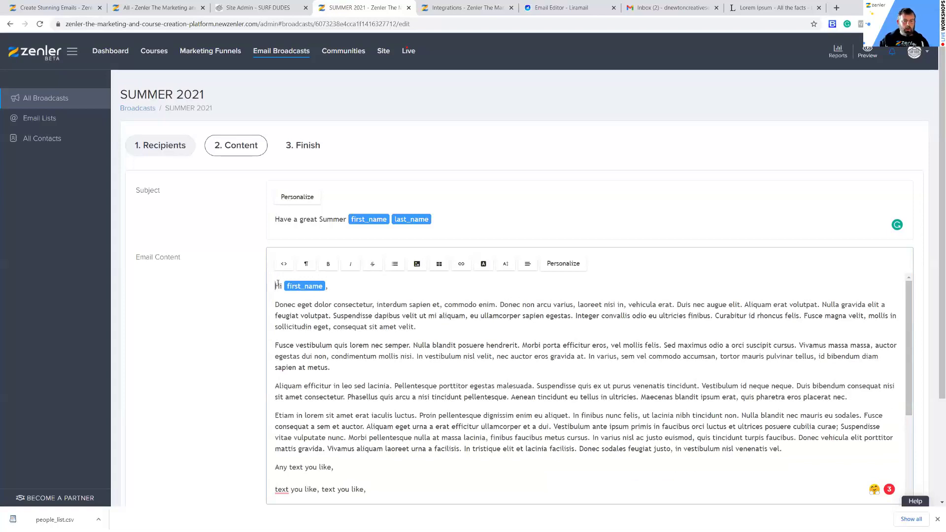
key(Return)
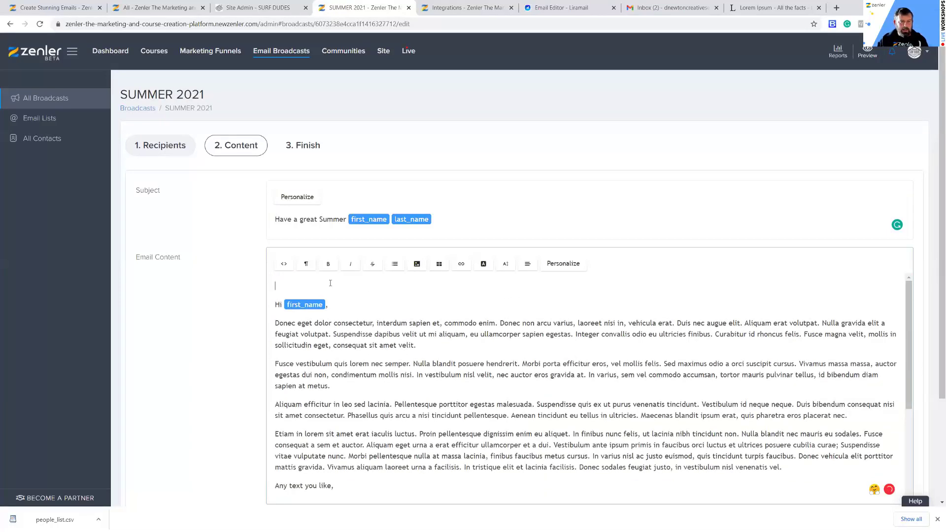
click(417, 264)
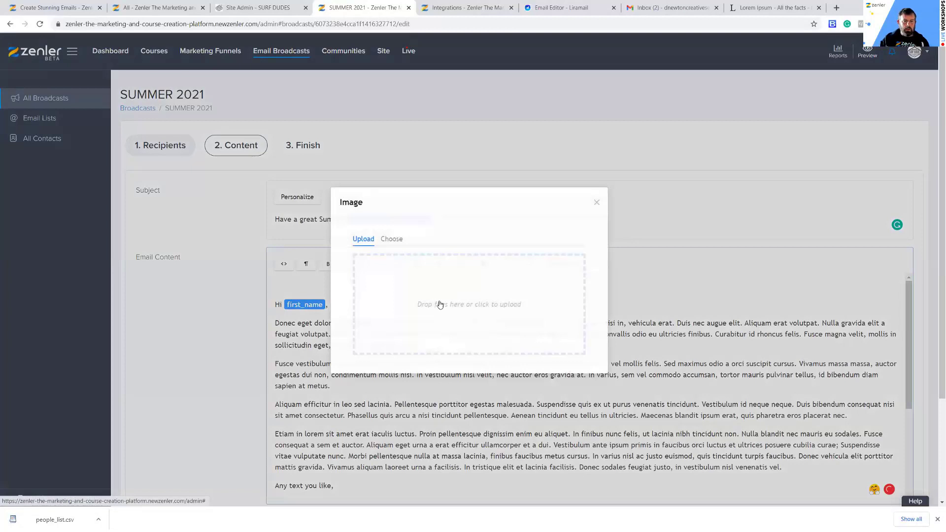
click(392, 239)
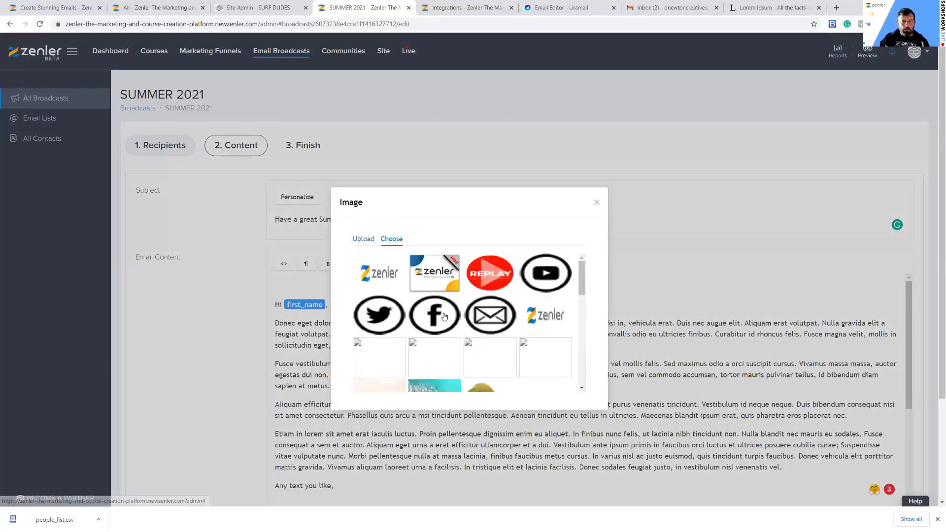
mouse_move(582, 278)
mouse_down()
mouse_move(583, 340)
mouse_move(582, 278)
mouse_up()
click(373, 277)
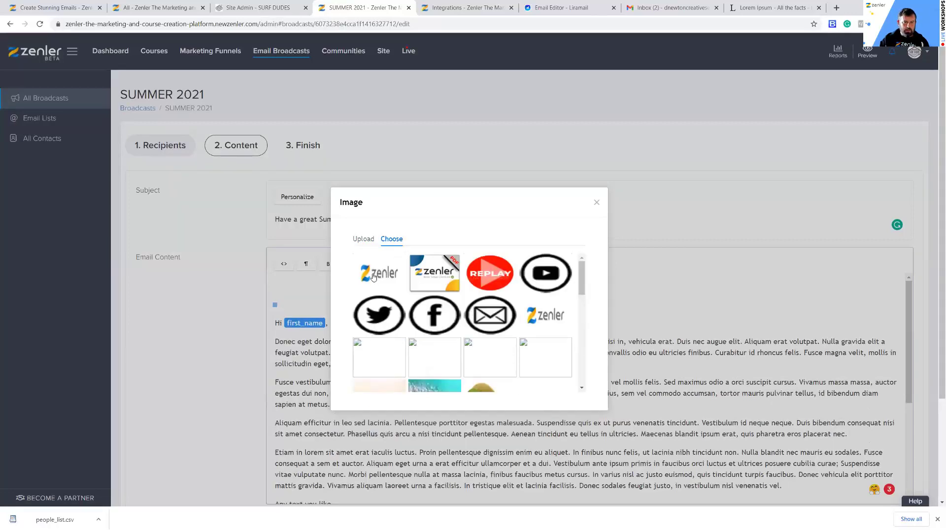
Shrink the inserted Zenler logo to a small header image above the greeting and display its Edit and Delete options
scroll(744, 394, down, 3)
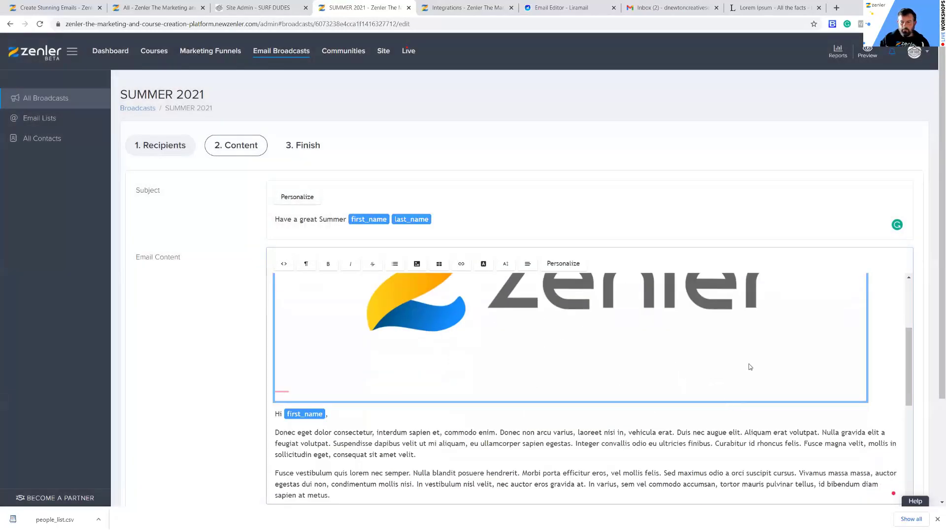
click(749, 366)
drag(867, 403, 474, 349)
click(386, 366)
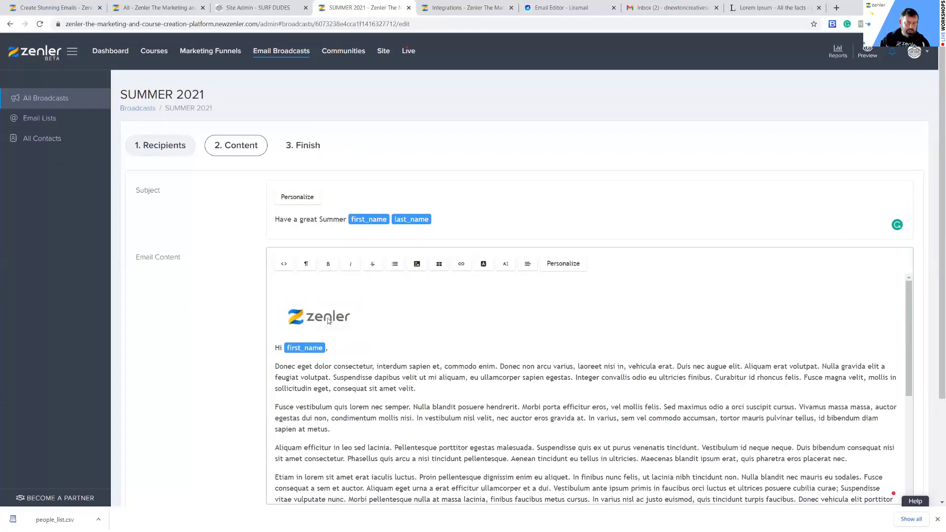
click(329, 322)
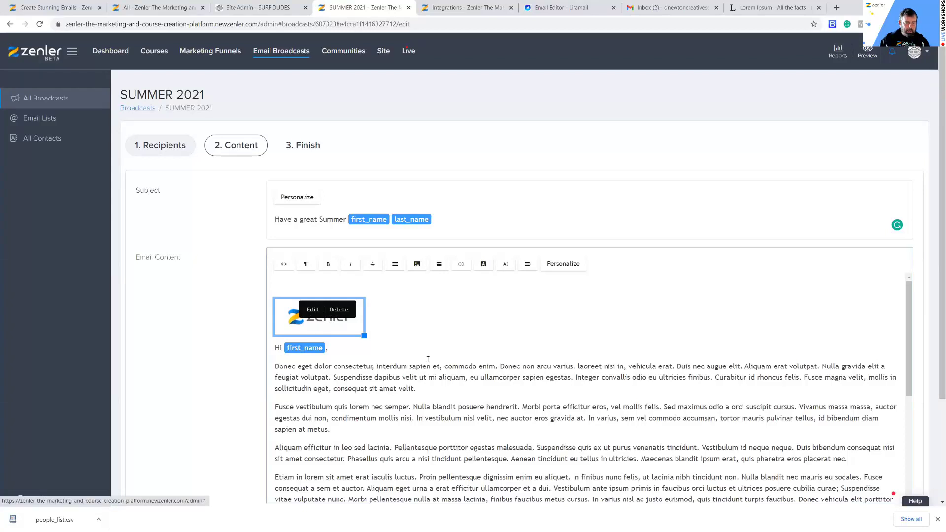
click(443, 351)
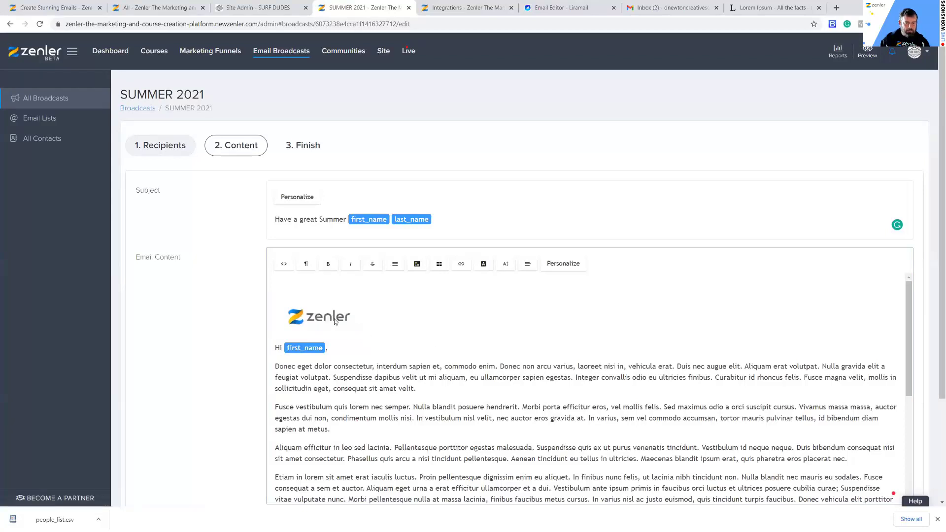
click(416, 337)
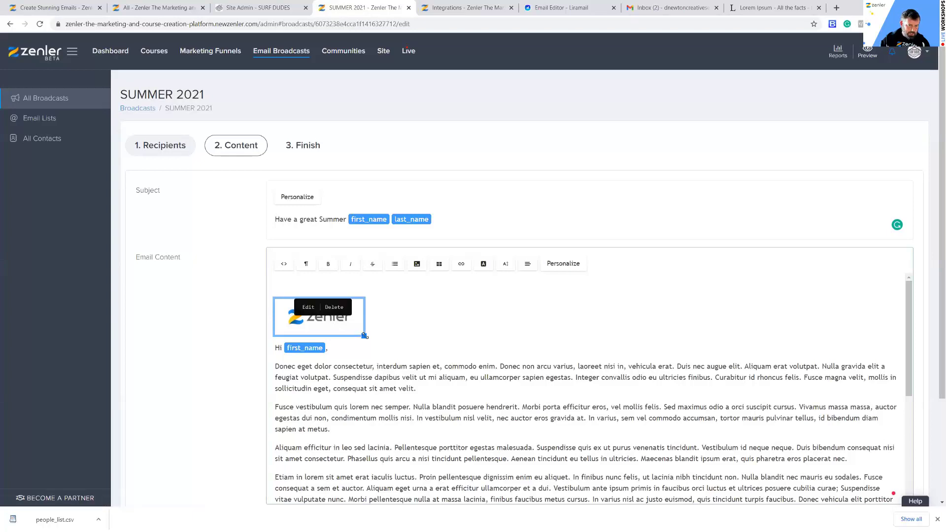
Enlarge the Zenler logo slightly and set its position to Center above the greeting
drag(364, 337, 393, 352)
click(432, 353)
click(330, 329)
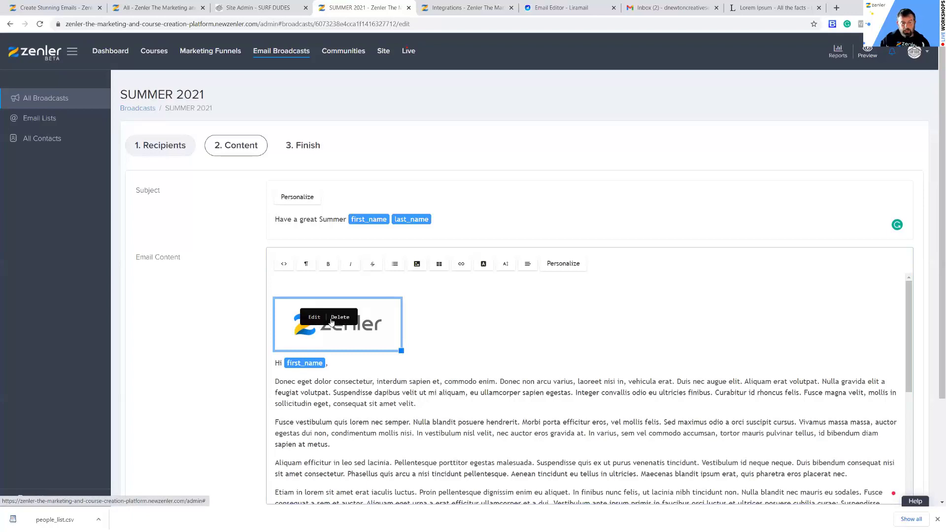
click(314, 317)
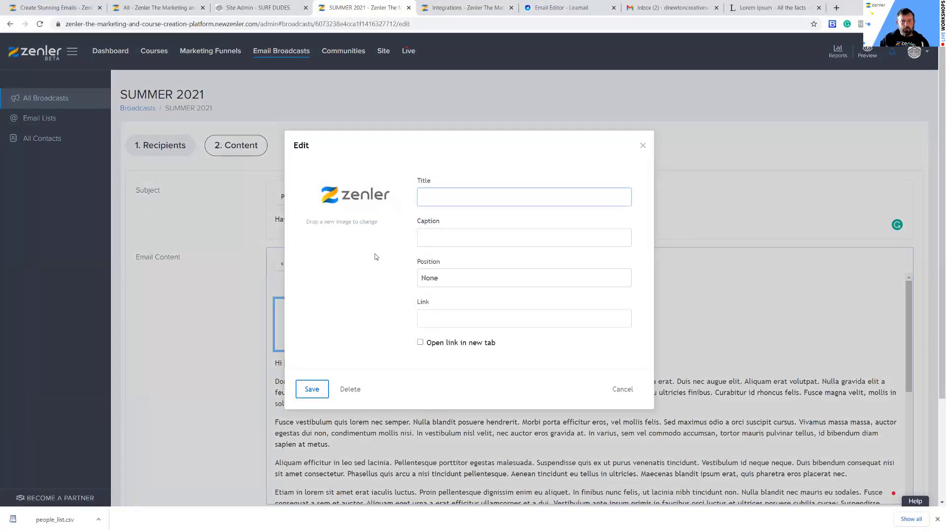
click(448, 281)
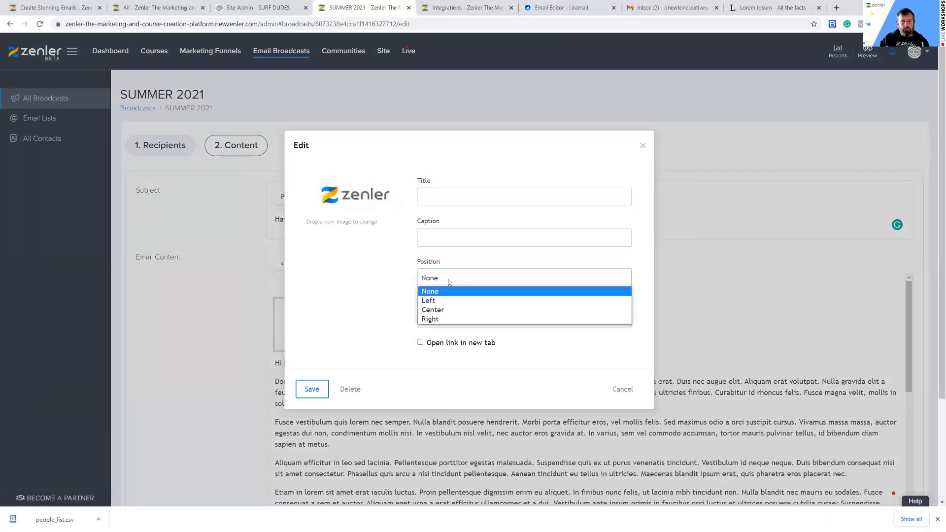
click(436, 310)
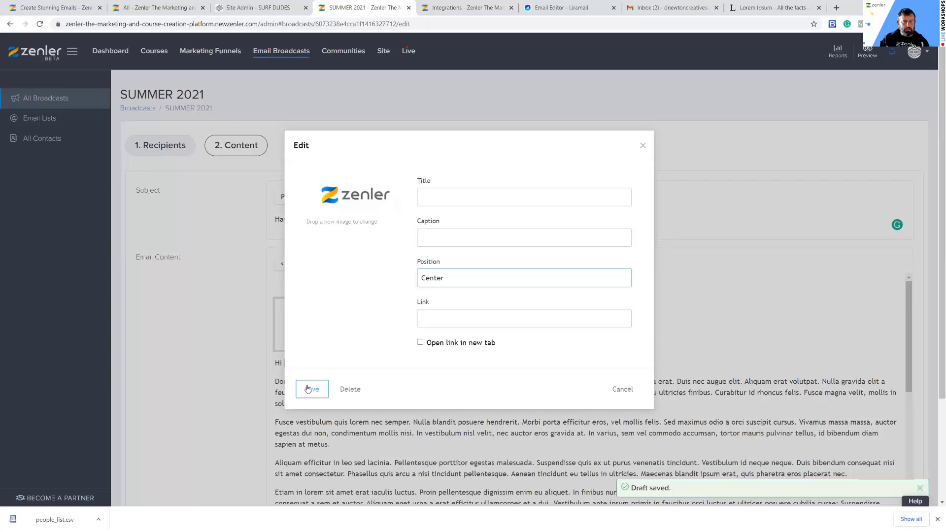
click(311, 389)
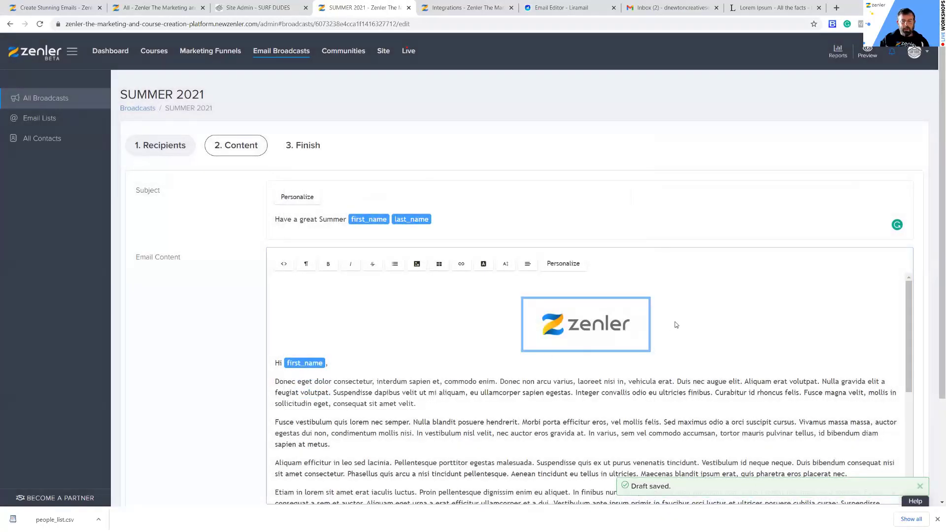
click(621, 351)
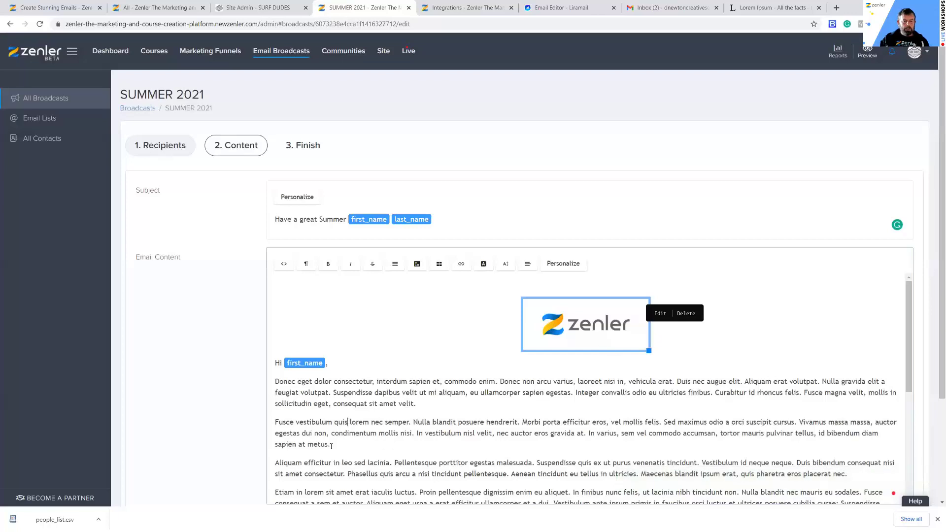
Insert the existing red REPLAY image before the paragraph starting "Fusce vestibulum" in the email content
click(348, 423)
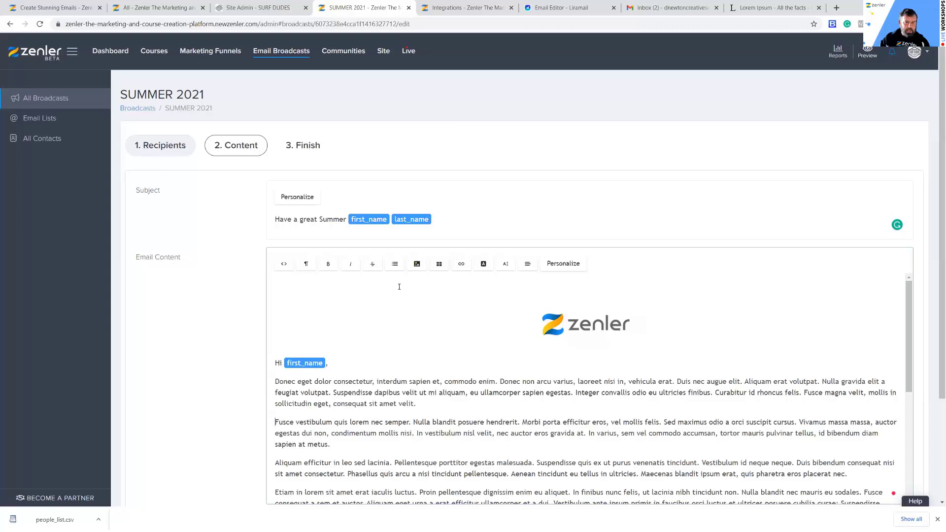
click(418, 265)
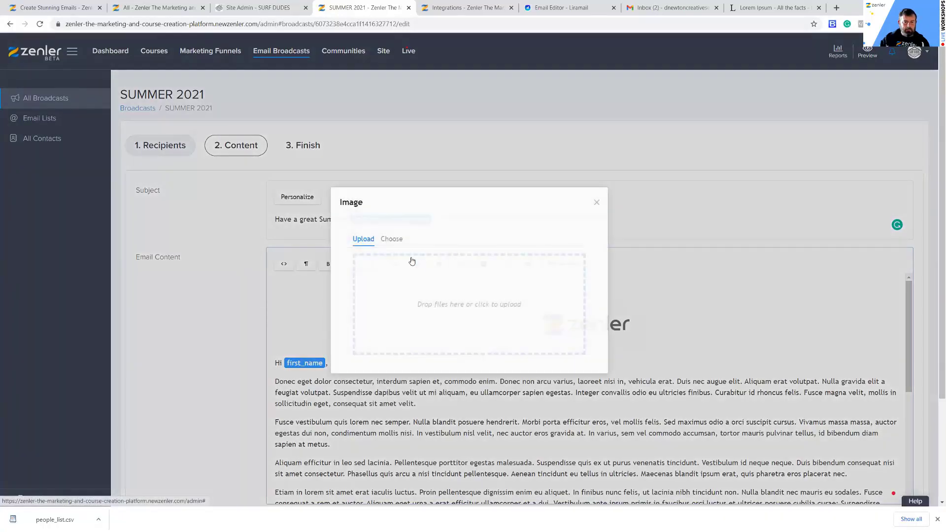
click(391, 240)
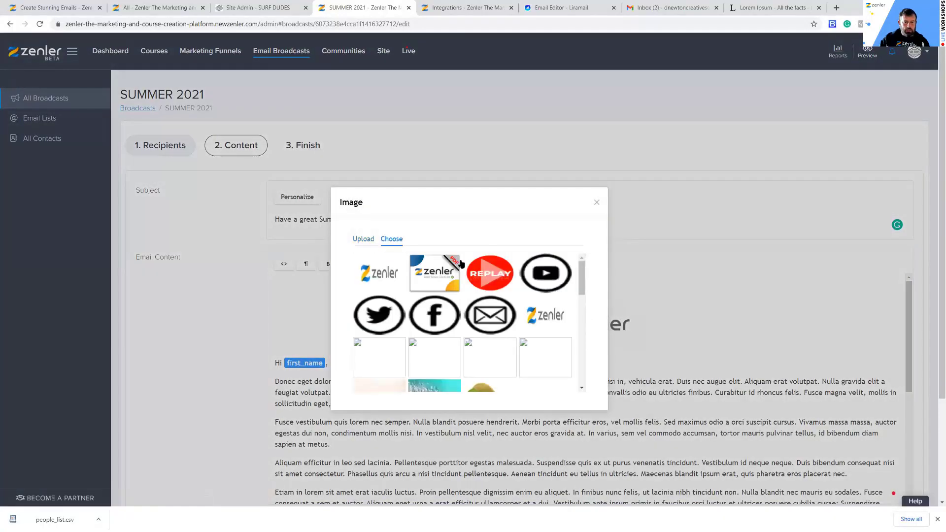
click(495, 273)
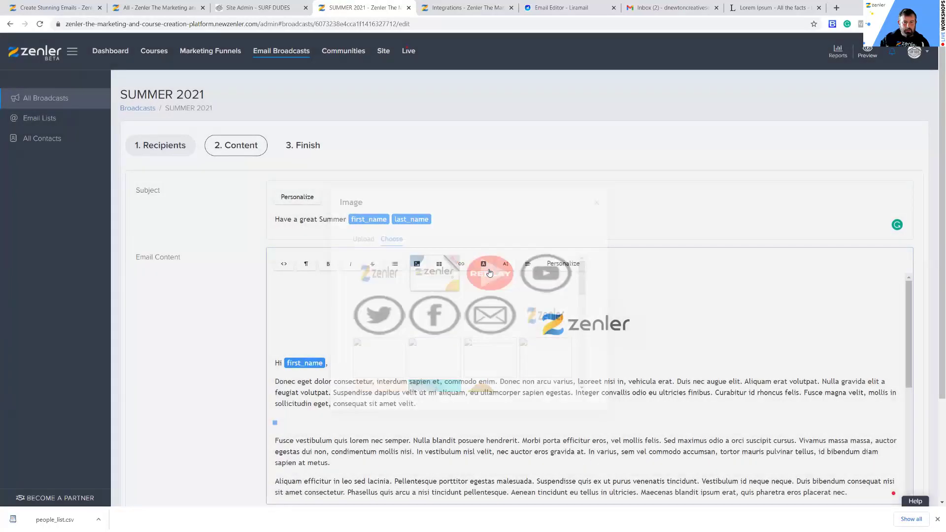
Shrink the REPLAY image in two passes to a small picture between the first two body paragraphs
scroll(786, 379, down, 3)
scroll(652, 393, down, 4)
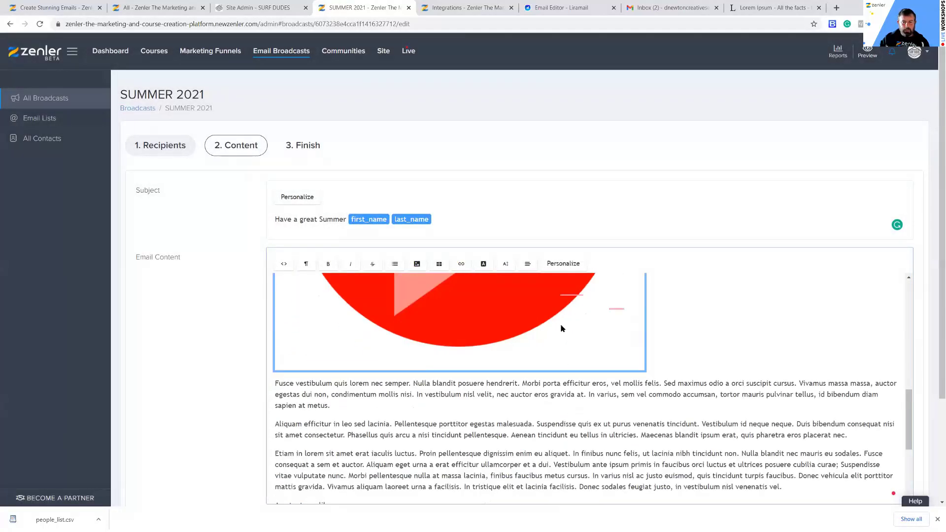
click(561, 327)
drag(646, 371, 481, 273)
scroll(545, 401, up, 5)
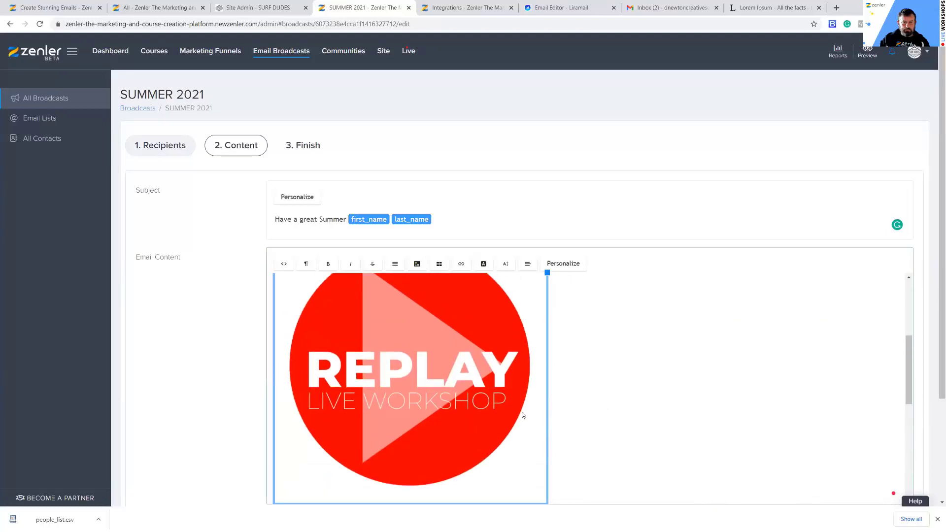
click(458, 400)
scroll(632, 426, down, 1)
click(525, 446)
drag(547, 457, 407, 315)
scroll(557, 375, up, 1)
scroll(557, 375, down, 1)
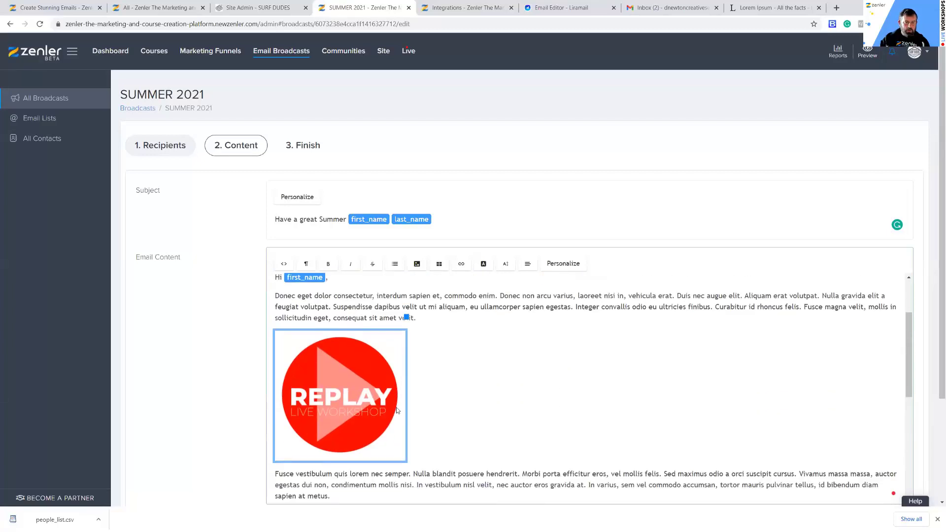
Set the REPLAY image's position to Right and save the image settings
click(312, 377)
click(306, 360)
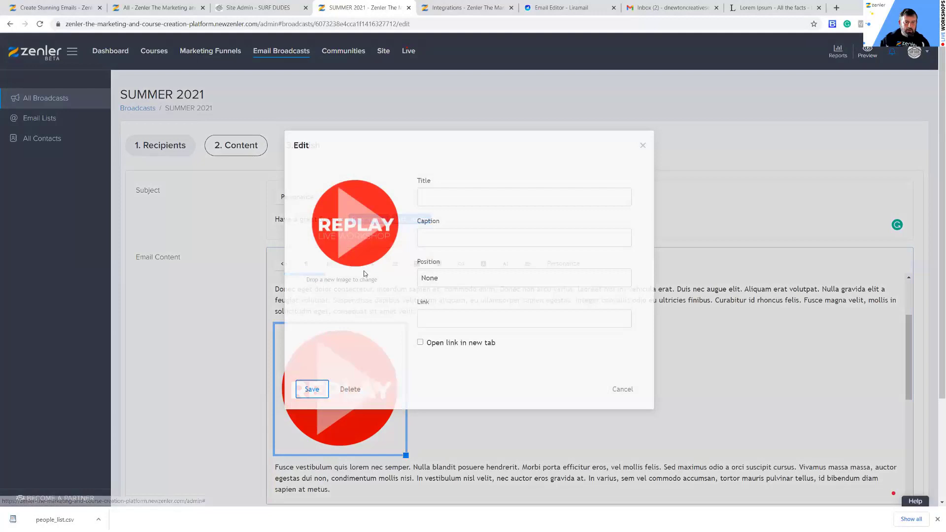
click(444, 276)
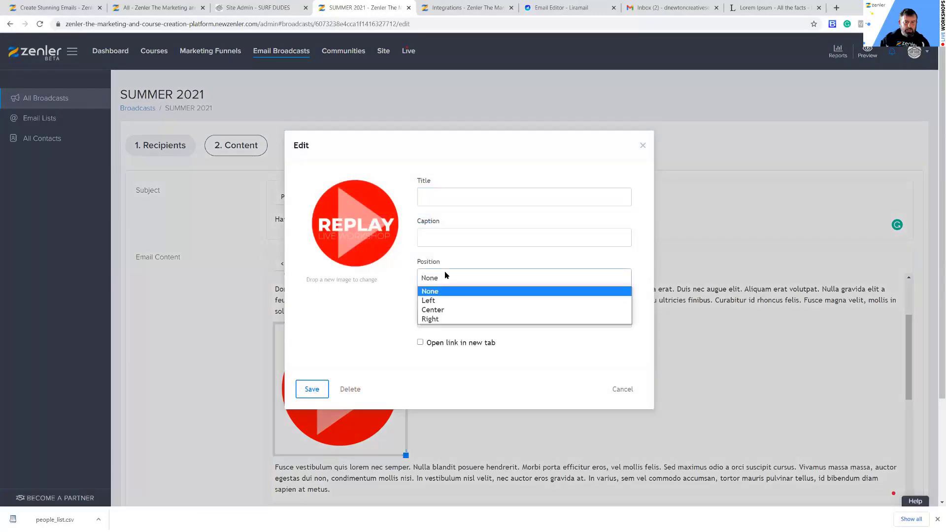
click(430, 319)
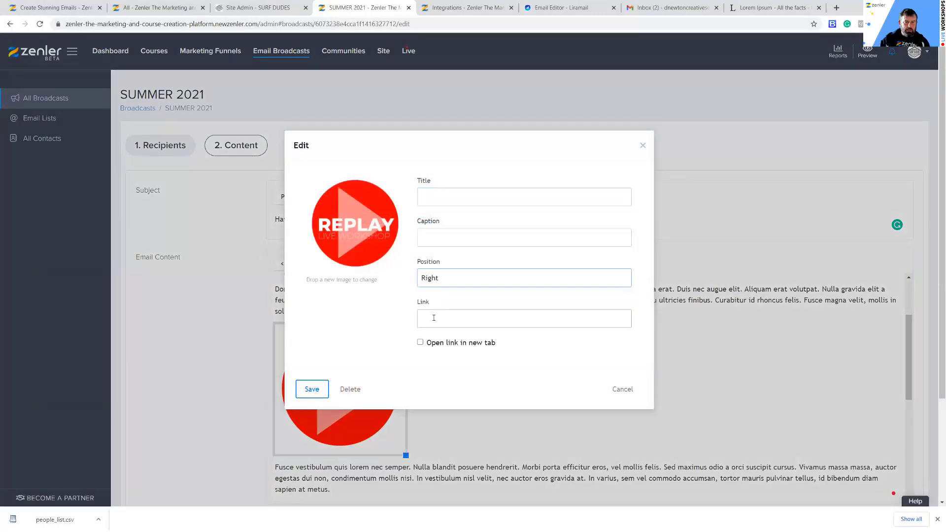
click(310, 390)
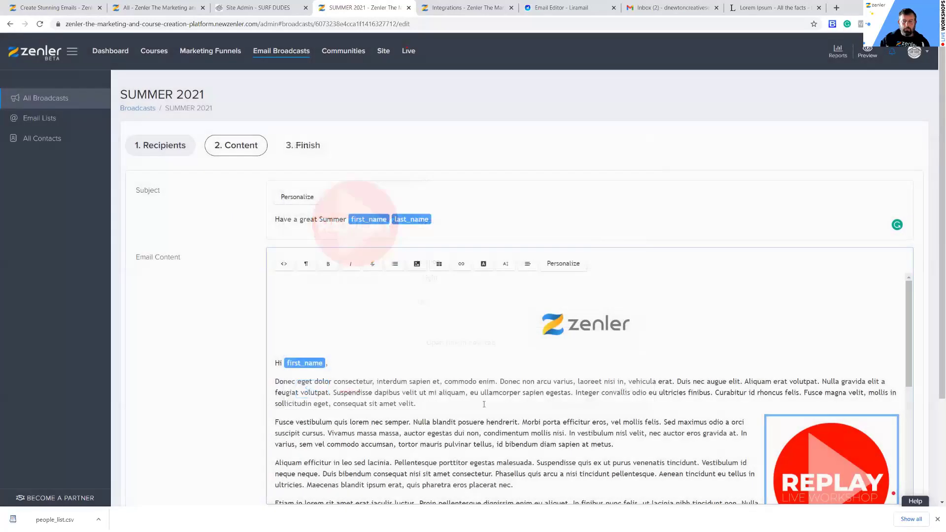
Set the REPLAY image's position to Left so the text wraps beside it, and save the image settings
scroll(608, 427, down, 3)
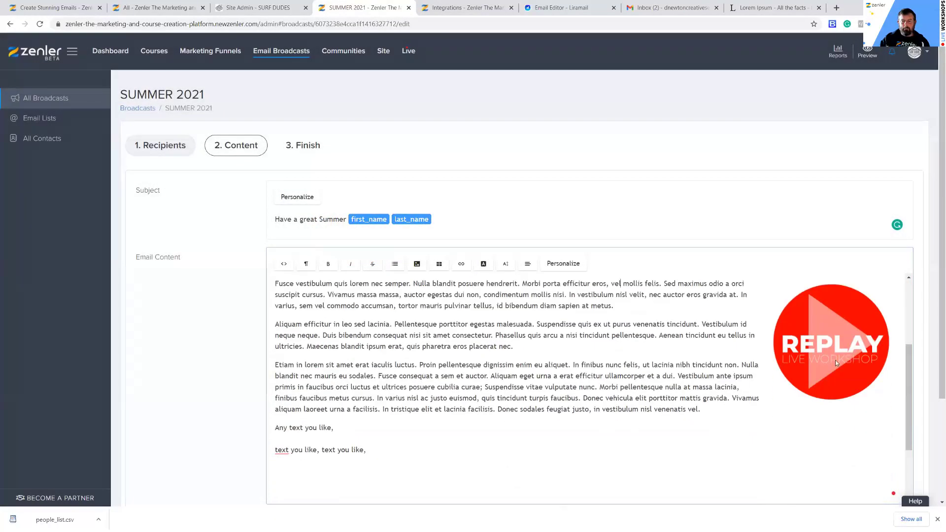
click(801, 360)
click(786, 349)
click(443, 278)
click(440, 302)
click(312, 389)
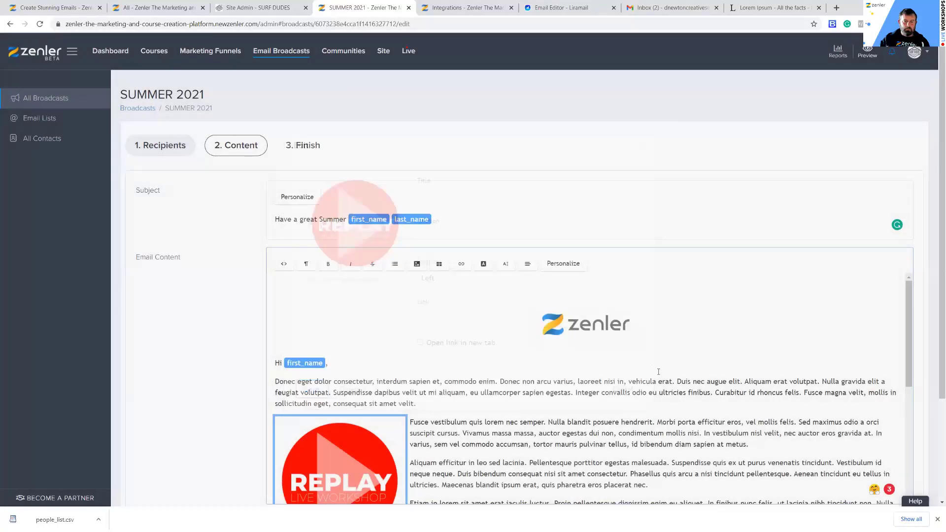
Insert a link with the URL "#" on the phrase "In tristique elit et lacinia facilisis" in the last Lorem Ipsum paragraph
scroll(658, 371, down, 3)
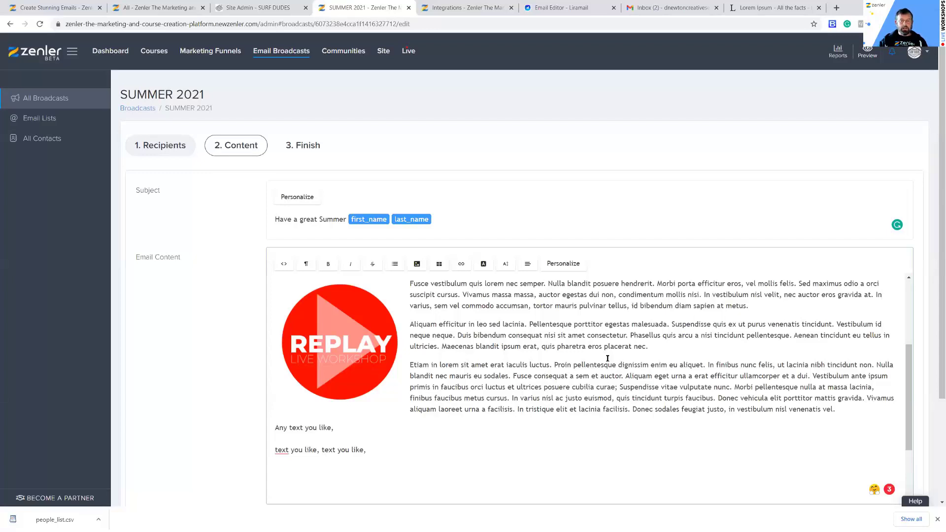
scroll(608, 358, up, 2)
scroll(540, 346, down, 1)
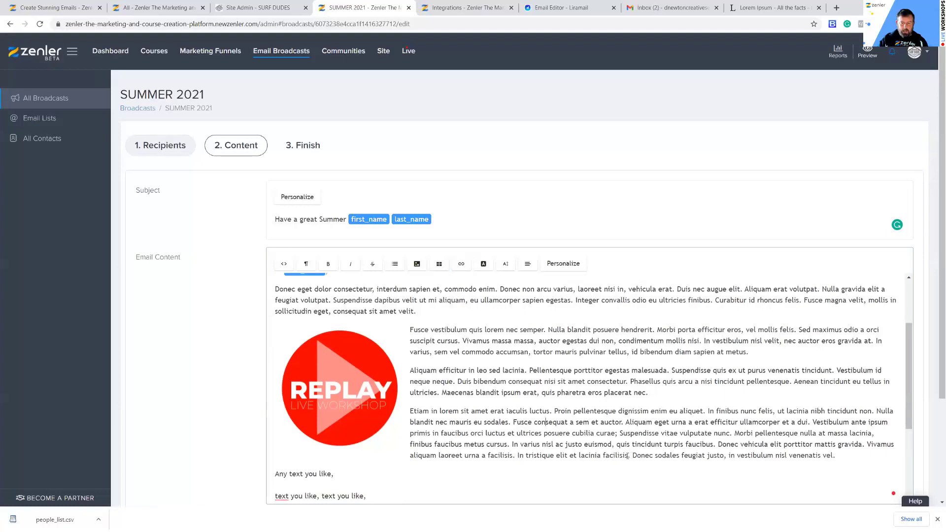
drag(620, 455, 518, 455)
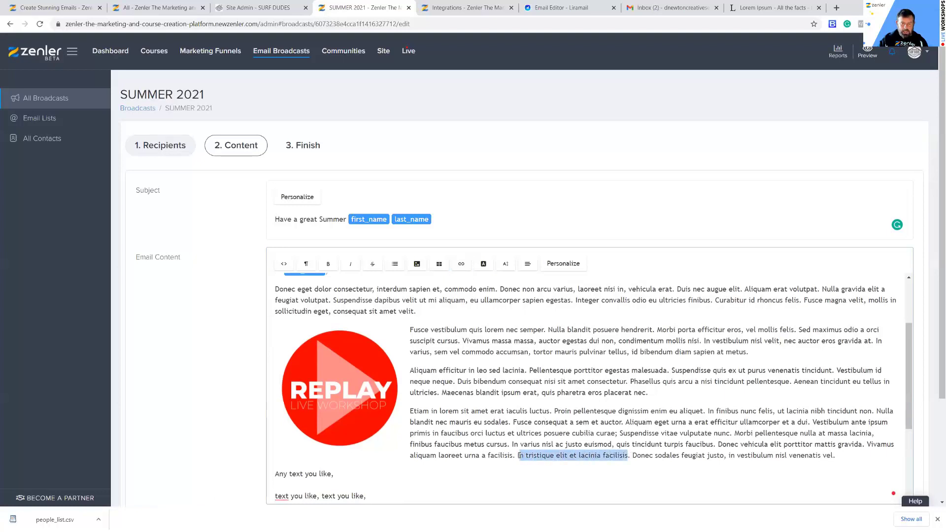
click(462, 266)
click(461, 280)
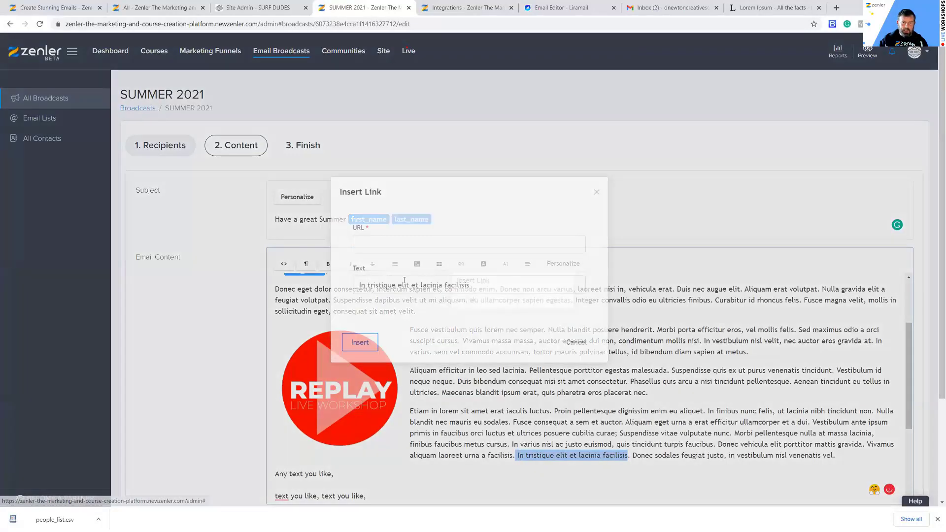
text(#)
click(360, 341)
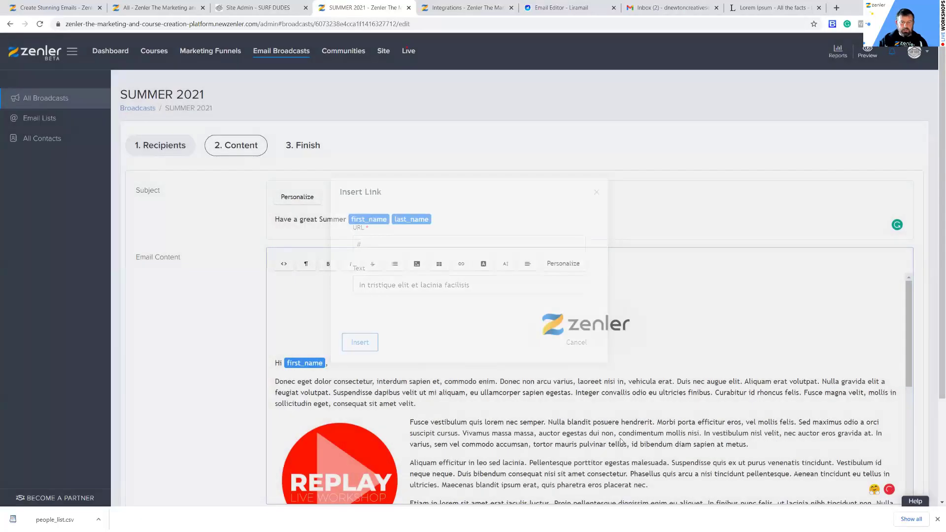
scroll(640, 429, down, 4)
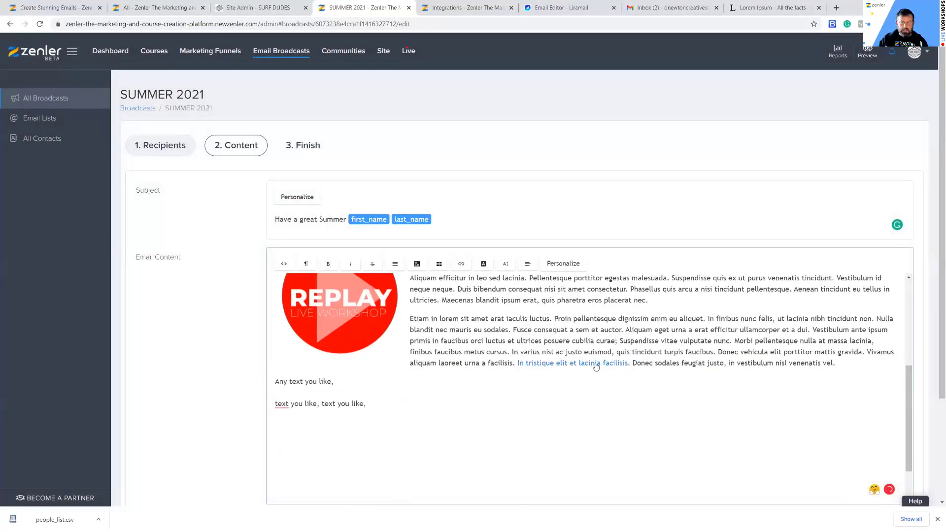
Examine the personalization fields available for the email body, then the mailing address and unsubscribe footer beneath the content
scroll(690, 360, up, 4)
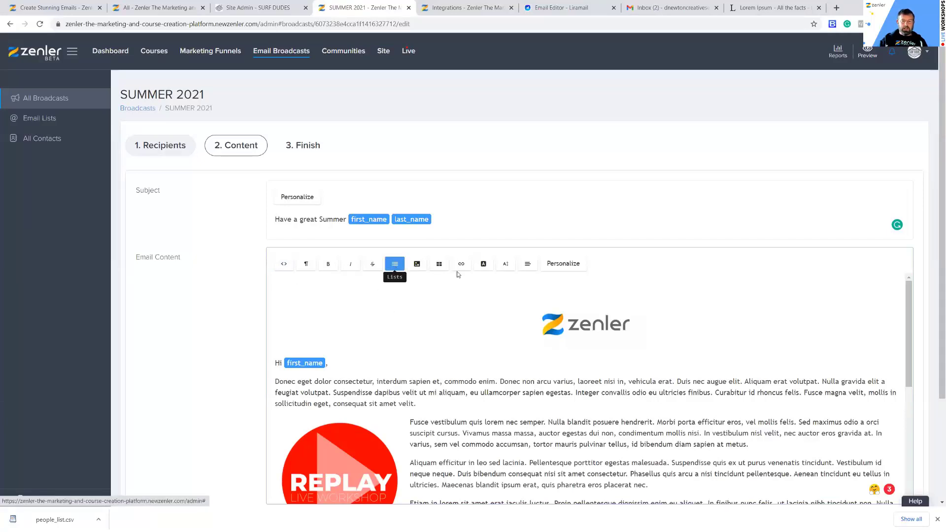
click(566, 264)
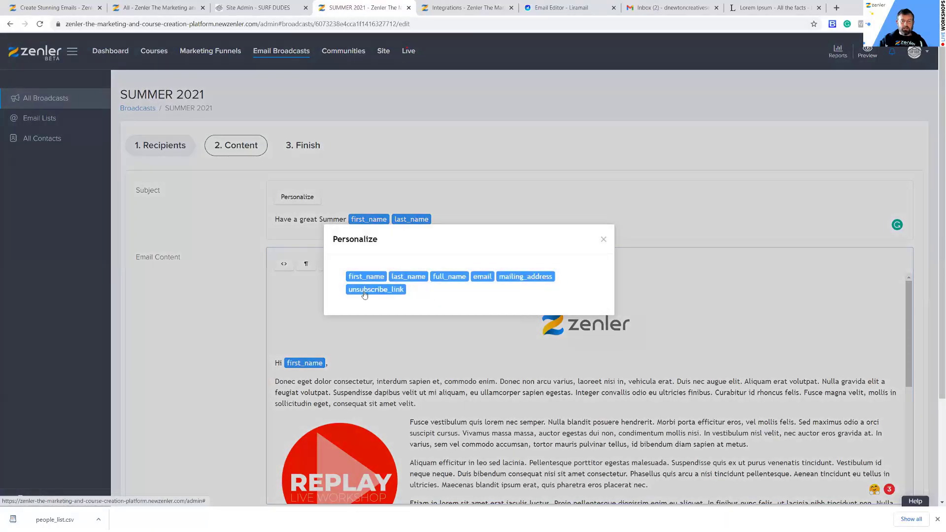
click(713, 351)
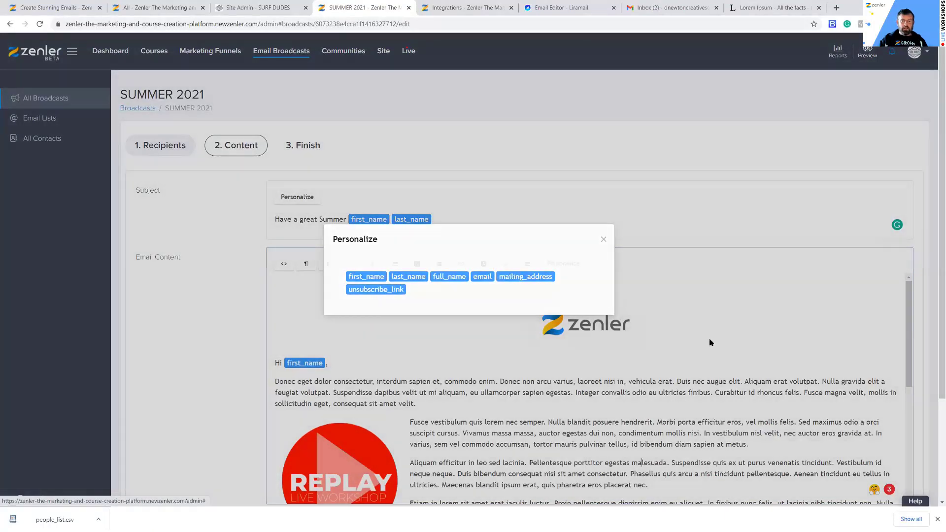
scroll(665, 364, down, 2)
scroll(605, 358, down, 5)
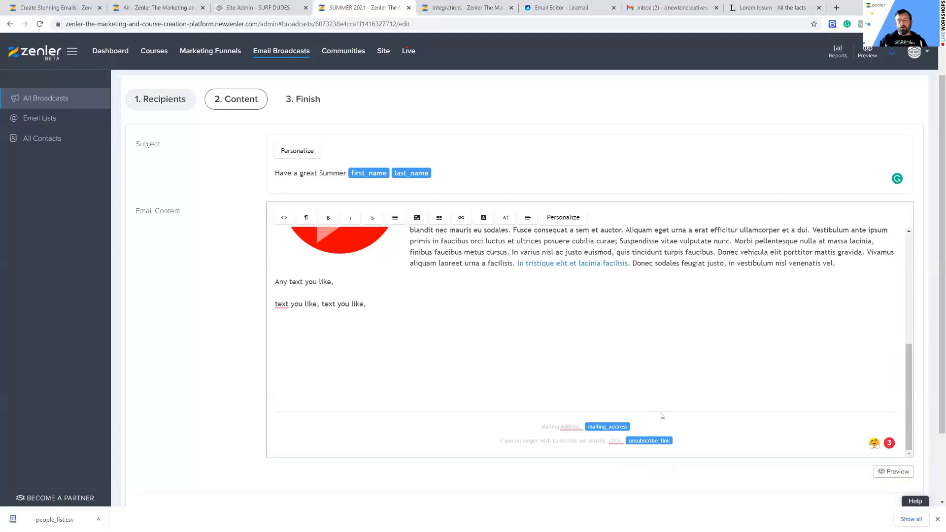
scroll(757, 370, down, 2)
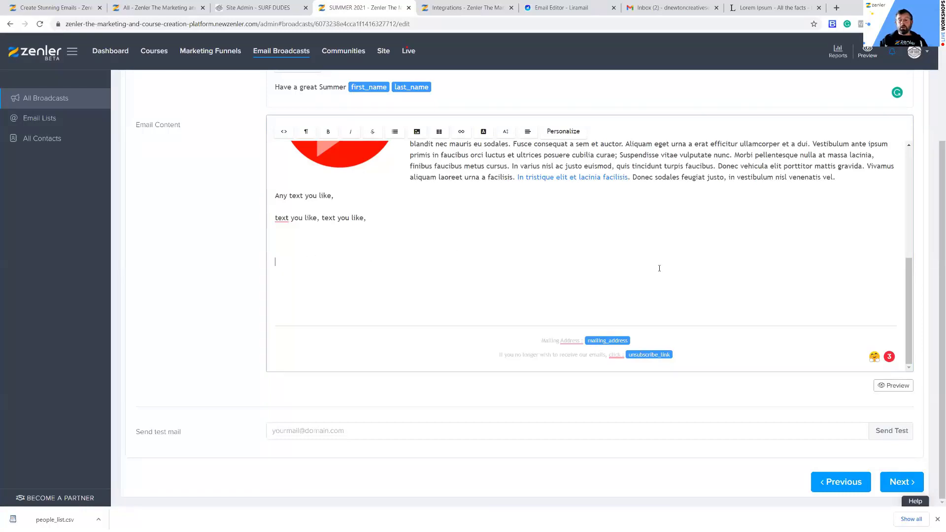
scroll(659, 268, up, 2)
scroll(660, 268, down, 2)
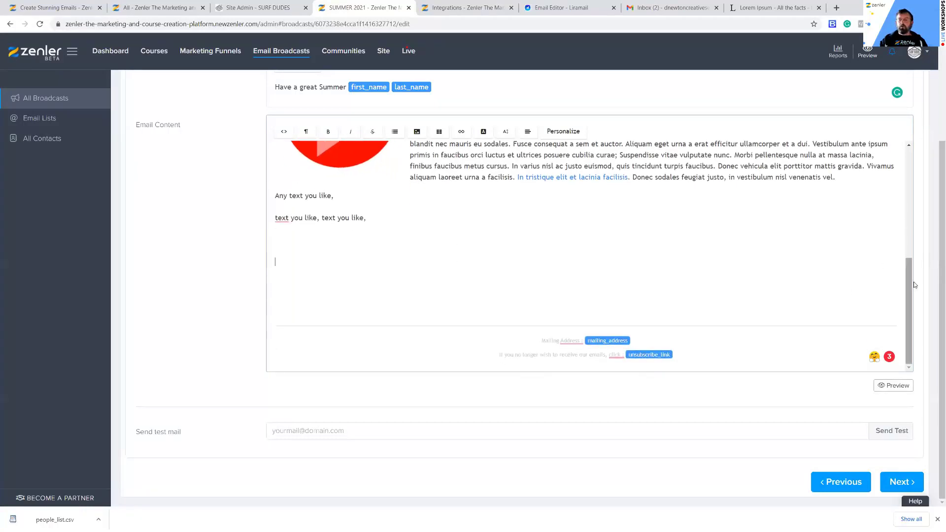
Preview the SUMMER 2021 email and check its personalized subject, greeting, images, link and footer
click(892, 387)
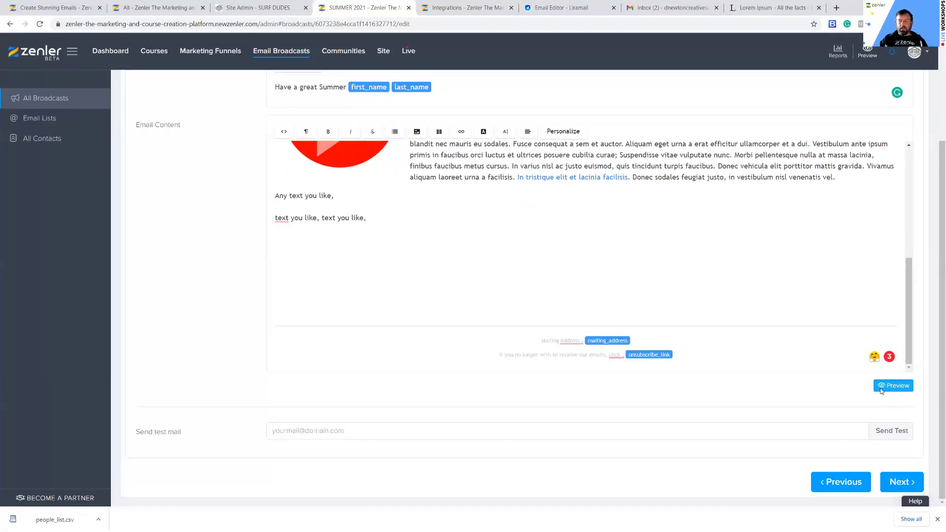
scroll(524, 232, down, 5)
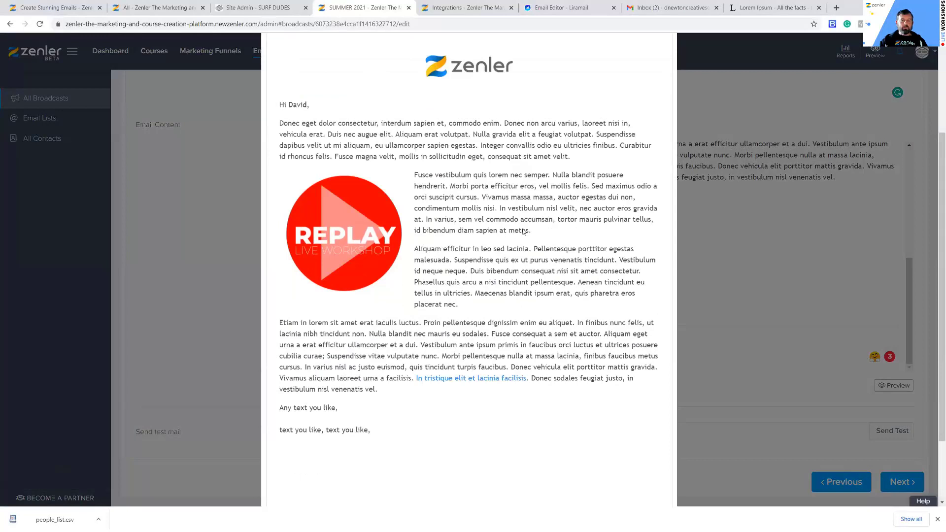
scroll(523, 231, up, 5)
scroll(523, 231, down, 5)
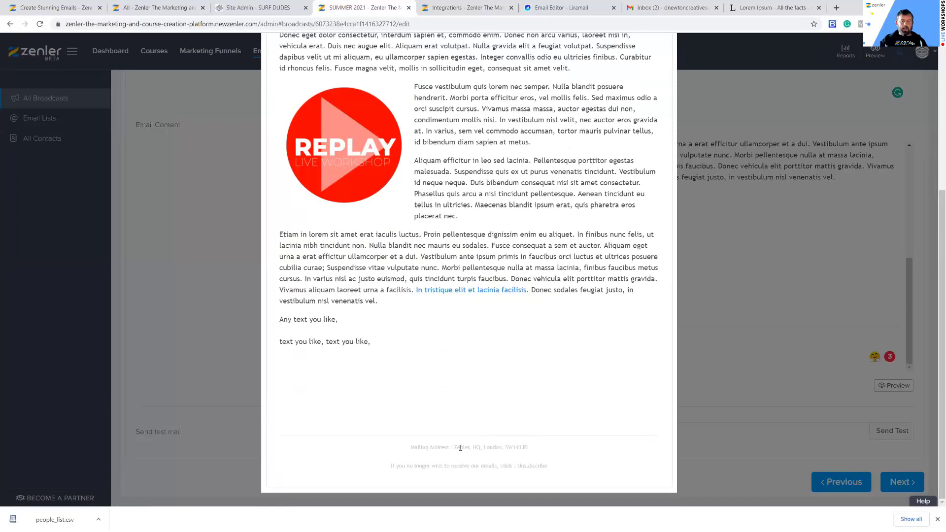
scroll(573, 379, up, 5)
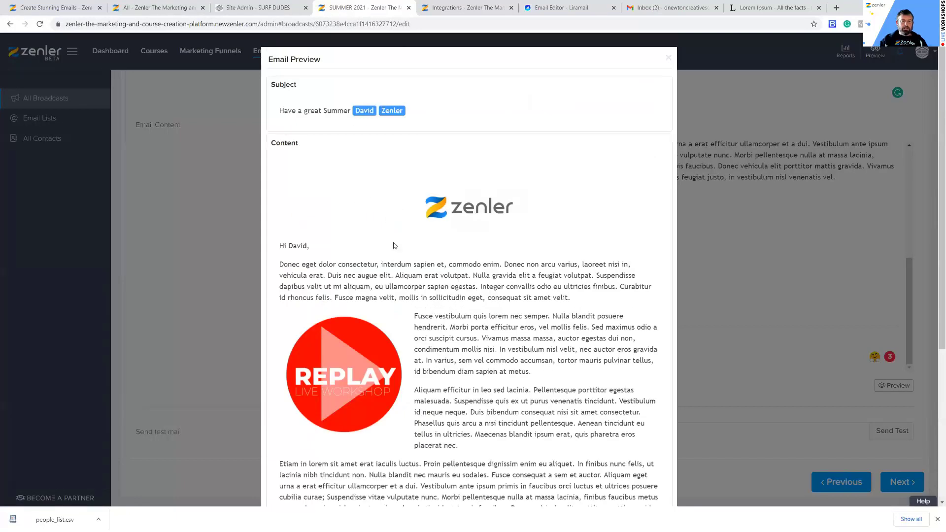
Review the SUMMER 2021 email preview from the subject down to the mailing address, and close it
scroll(385, 374, down, 5)
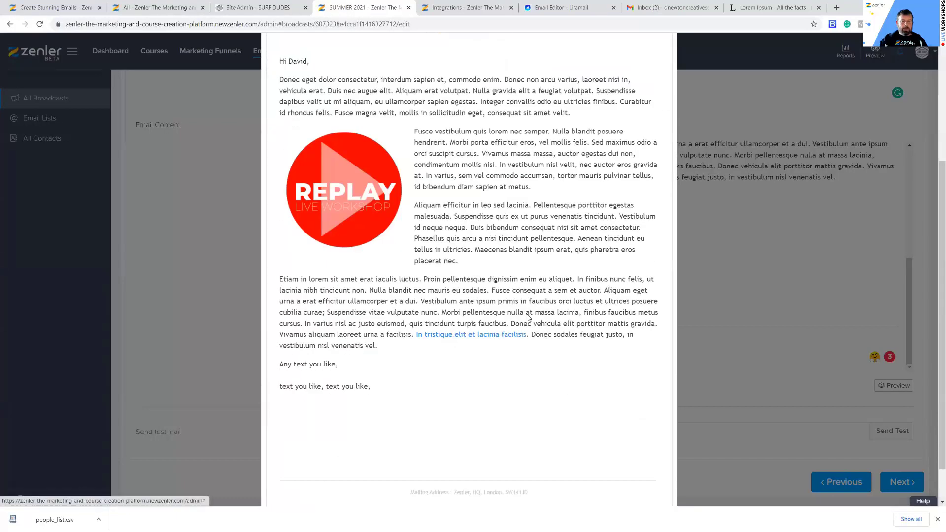
scroll(493, 295, up, 5)
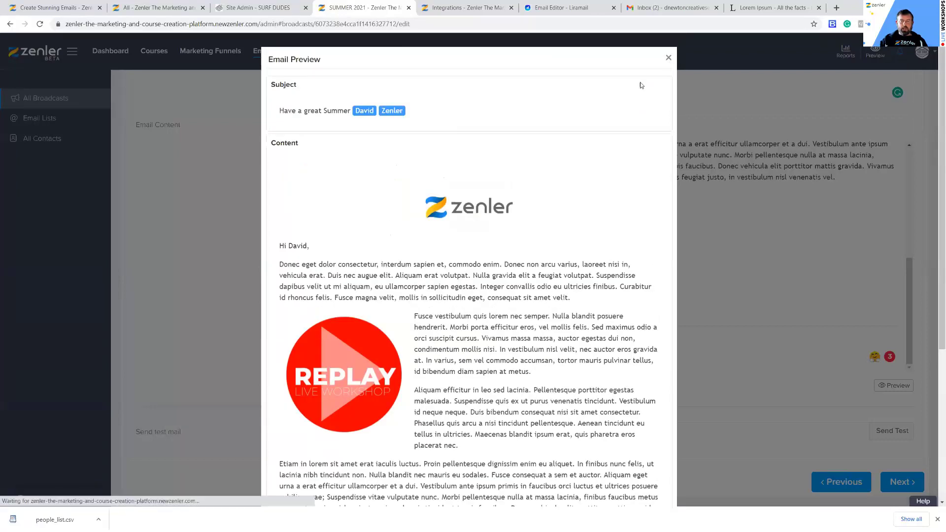
click(721, 389)
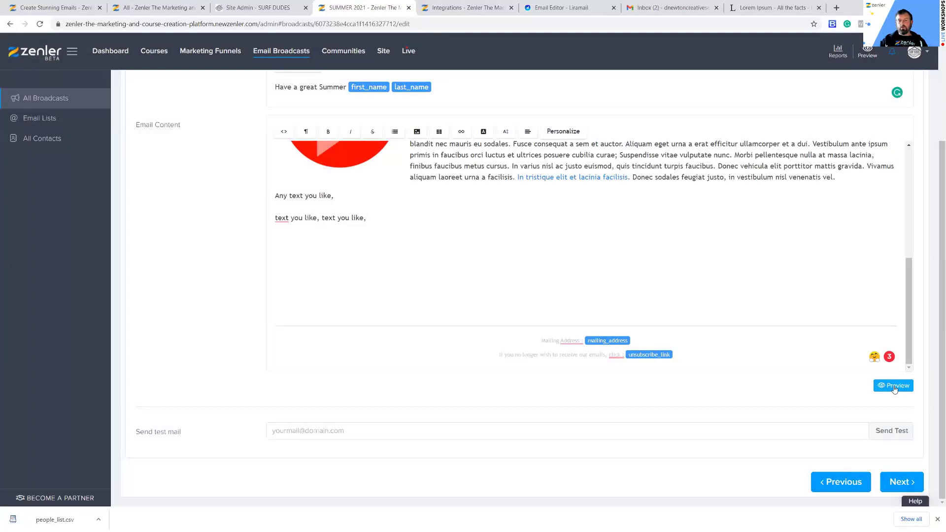
Send a test of the SUMMER 2021 email to your own e-mail address
click(355, 430)
click(345, 452)
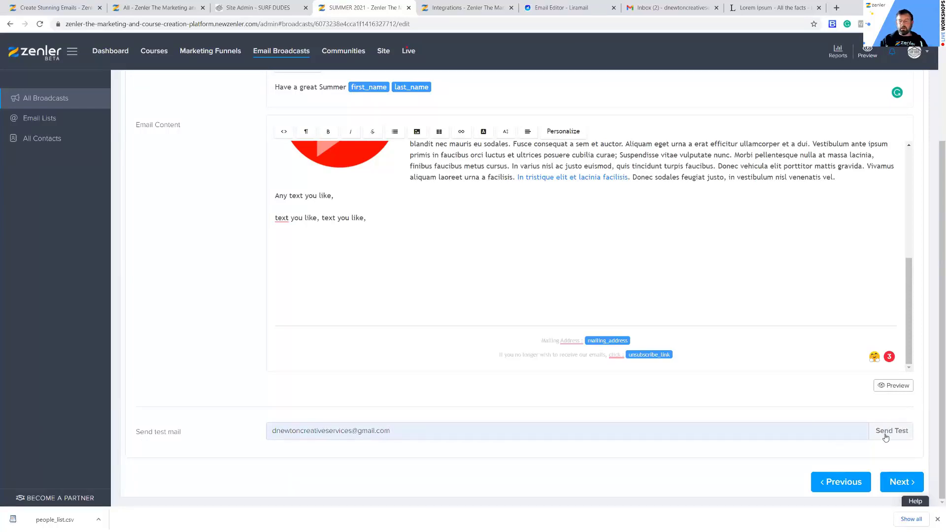
click(887, 431)
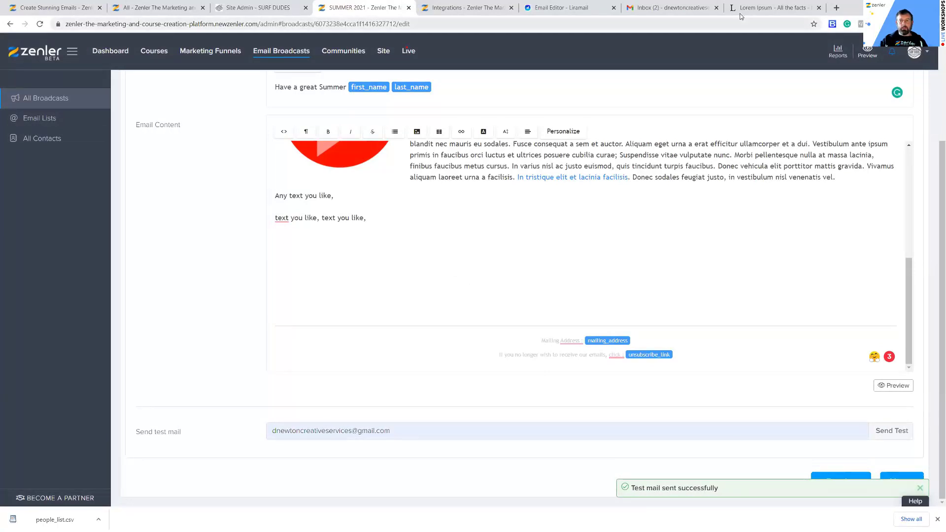
Switch to Gmail, refresh the inbox, and open the "Have a great Summer" test email to check its subject, greeting, image and link
click(665, 7)
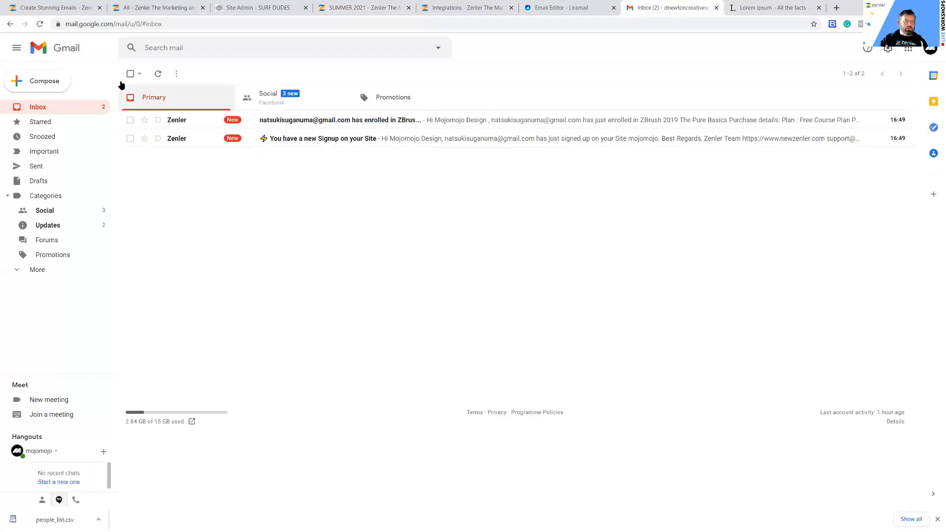
click(158, 74)
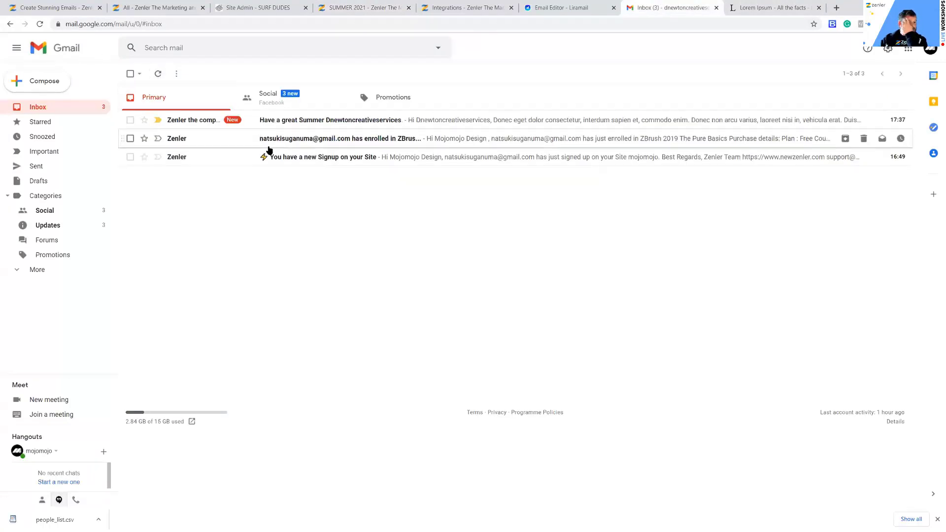
click(221, 126)
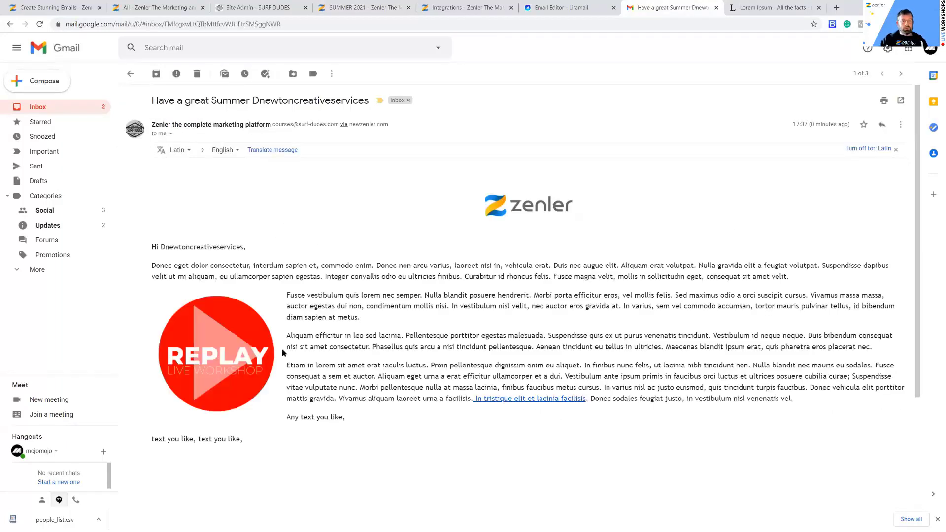
scroll(593, 372, down, 3)
scroll(594, 372, up, 3)
click(452, 8)
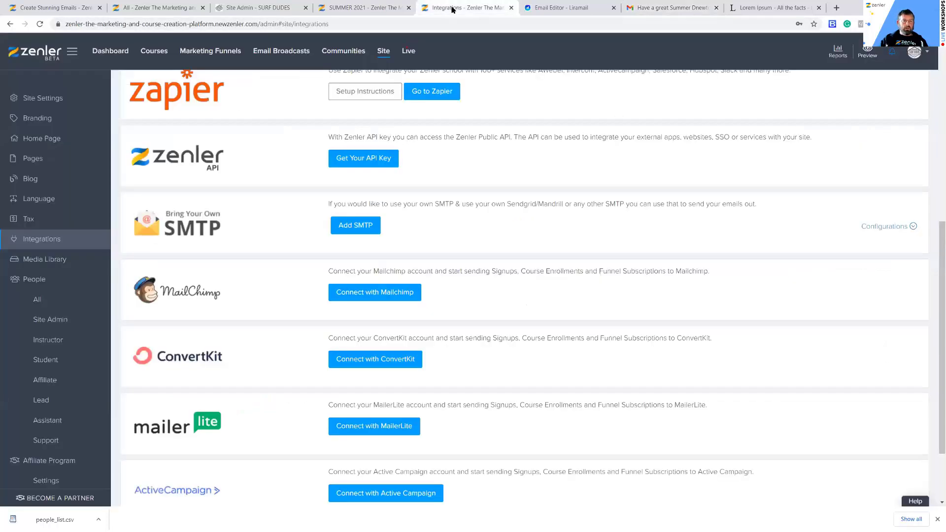
click(675, 10)
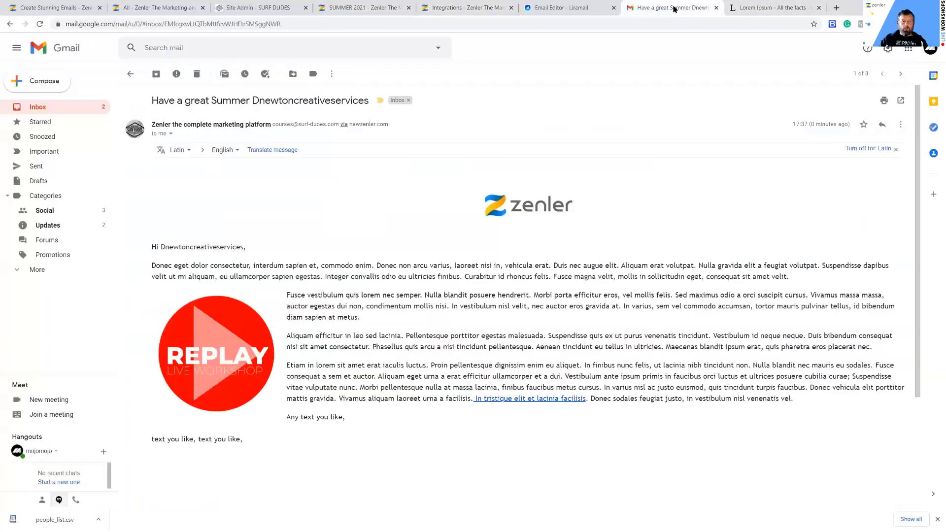
Return to the SUMMER 2021 broadcast in Zenler and review its email content from the logo to the footer
click(351, 10)
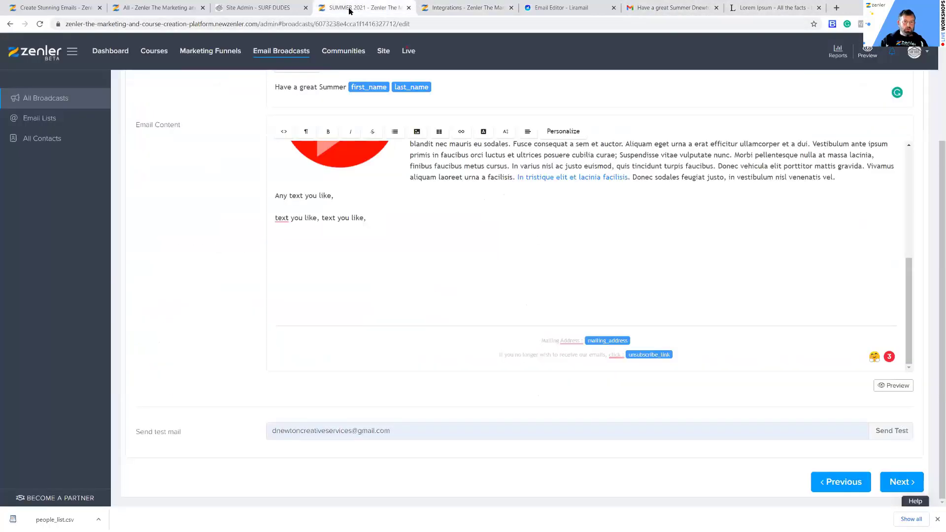
scroll(611, 249, up, 10)
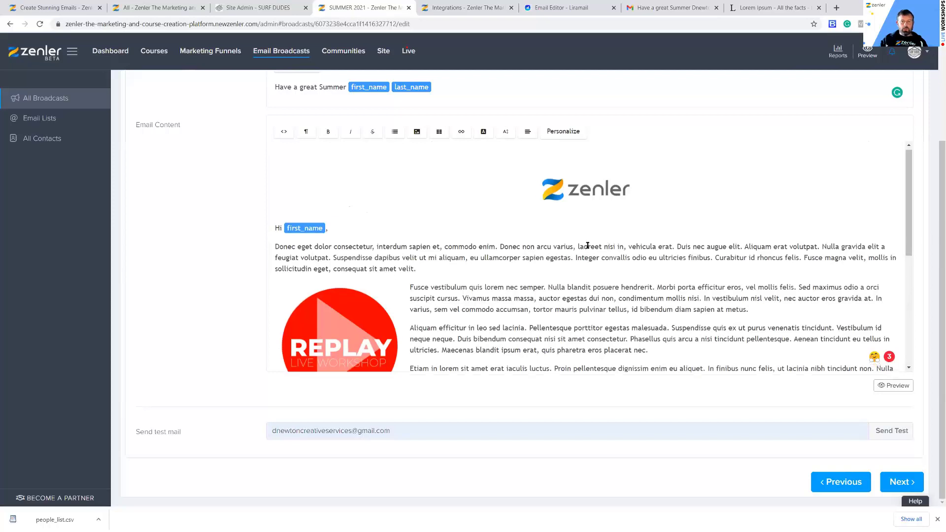
scroll(693, 199, down, 10)
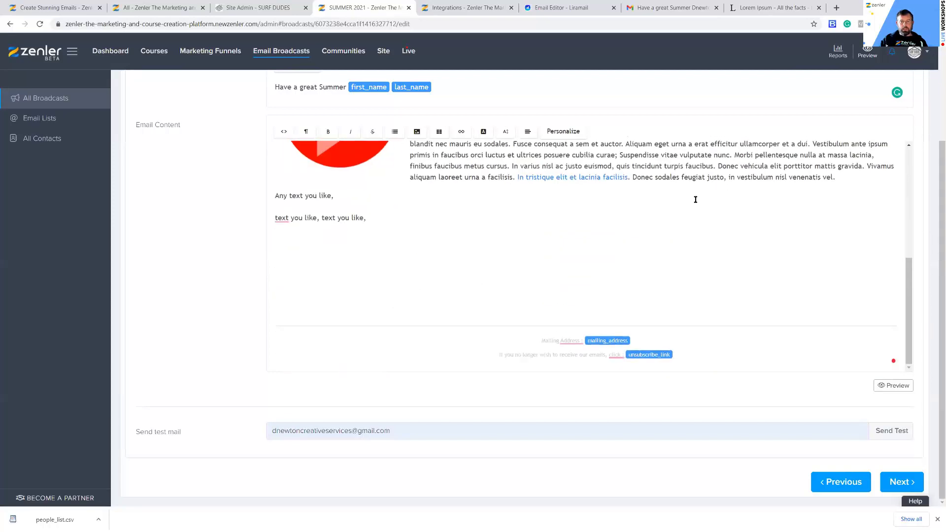
scroll(693, 199, up, 10)
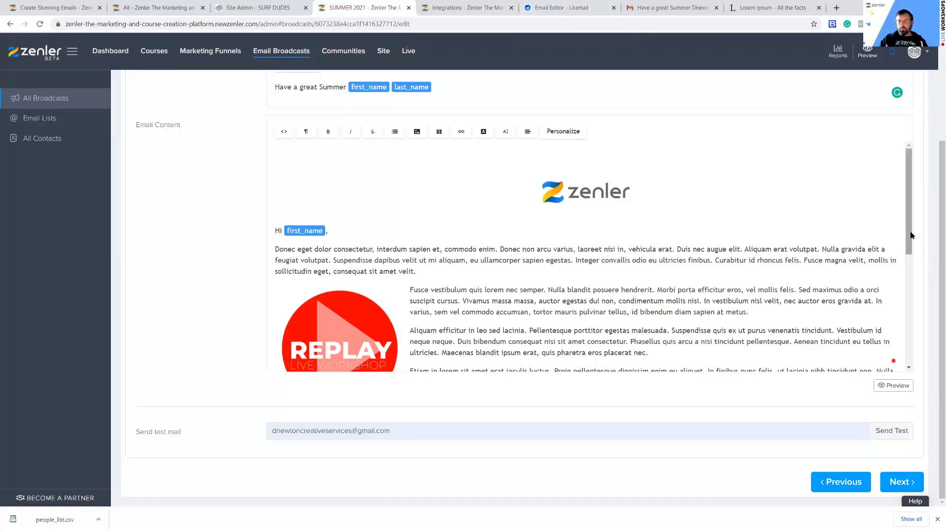
scroll(912, 241, down, 5)
scroll(882, 231, up, 5)
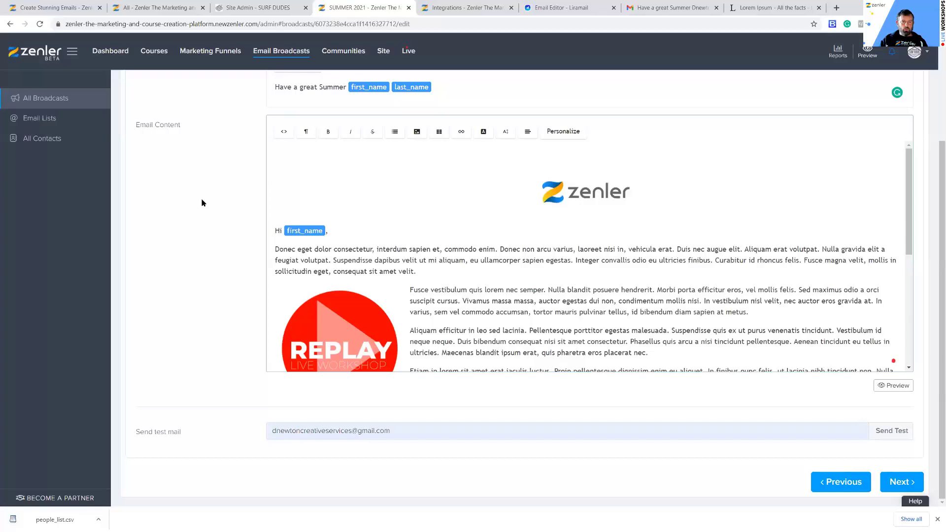
scroll(199, 207, up, 3)
scroll(199, 207, down, 3)
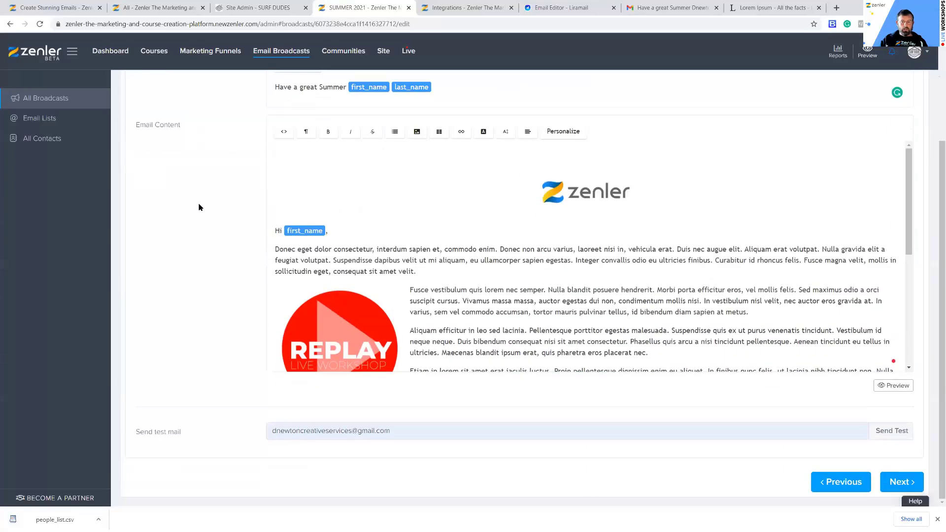
Proceed to the broadcast's Finish stage, review the Schedule and Send now options, and set the broadcast back to Draft
click(896, 482)
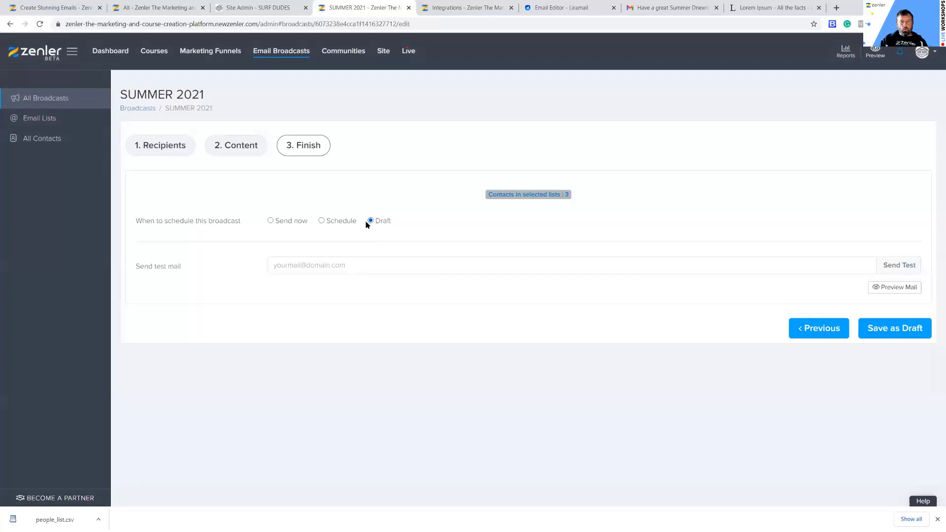
click(321, 220)
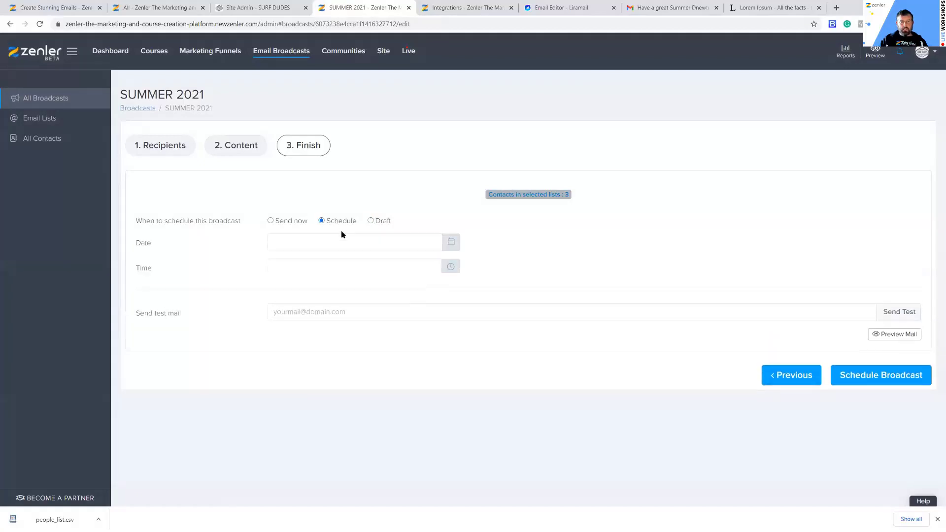
click(371, 221)
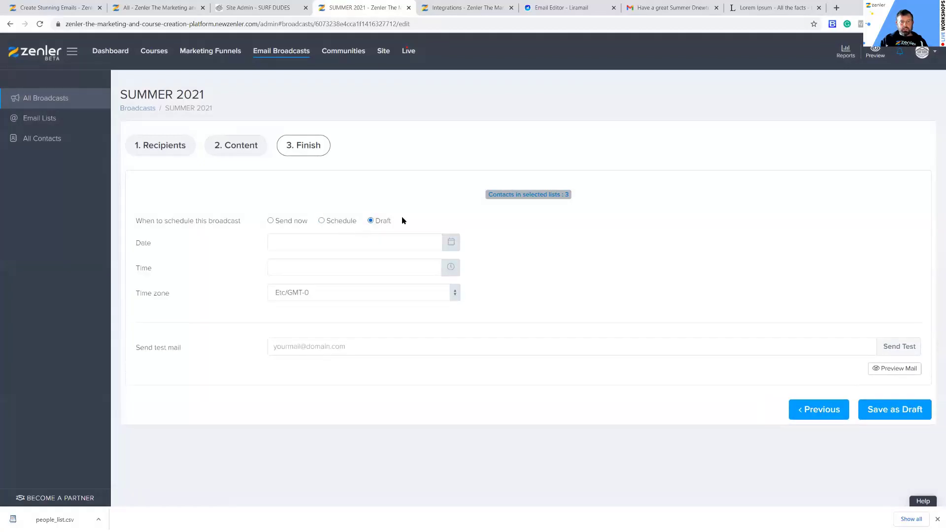
click(271, 220)
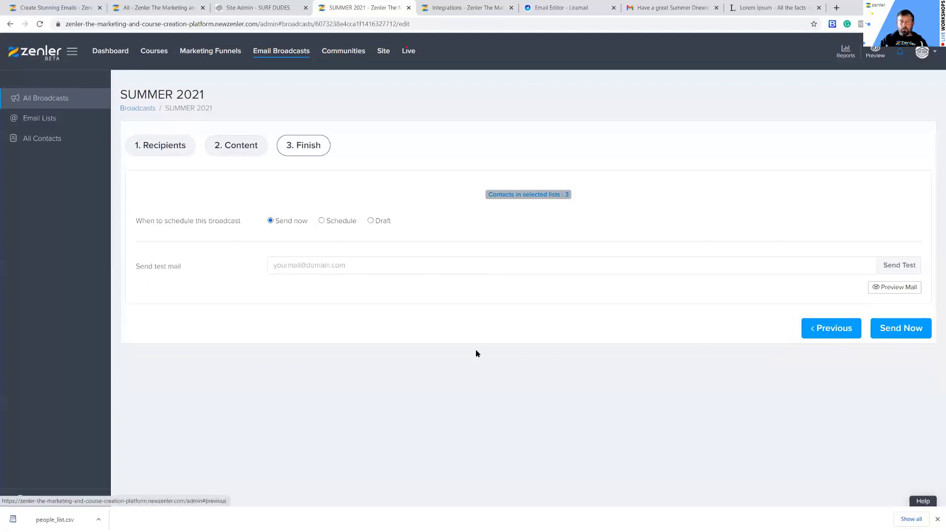
click(385, 222)
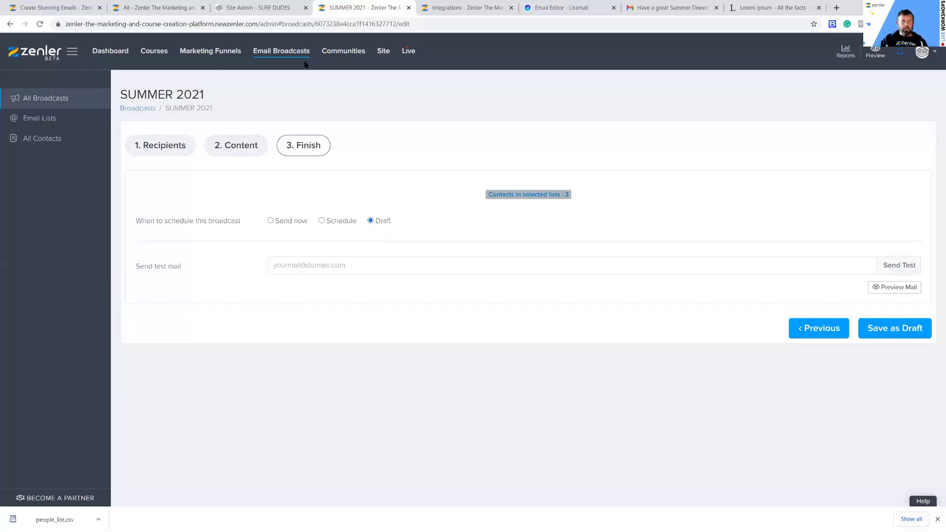
Return to the list of all broadcasts, preview the SUMMER 2021 draft from there, and close the preview
click(282, 54)
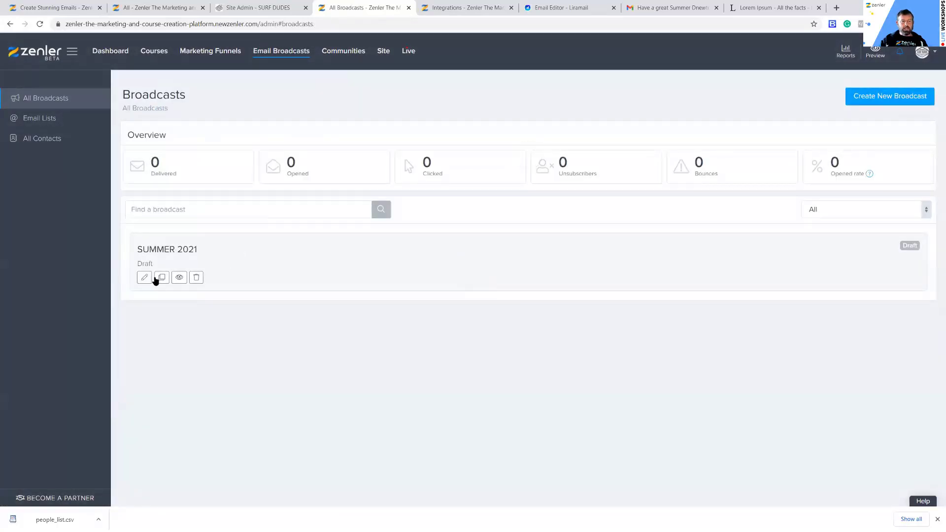
click(181, 282)
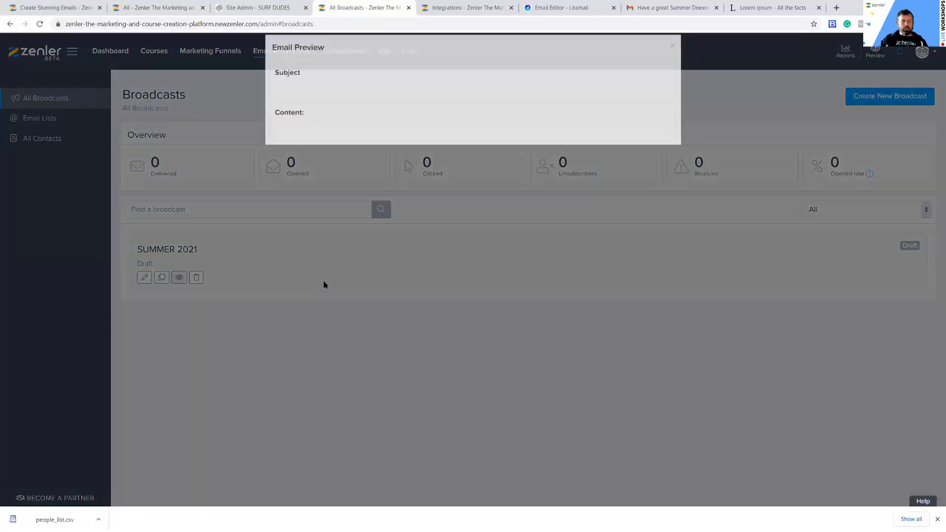
click(668, 58)
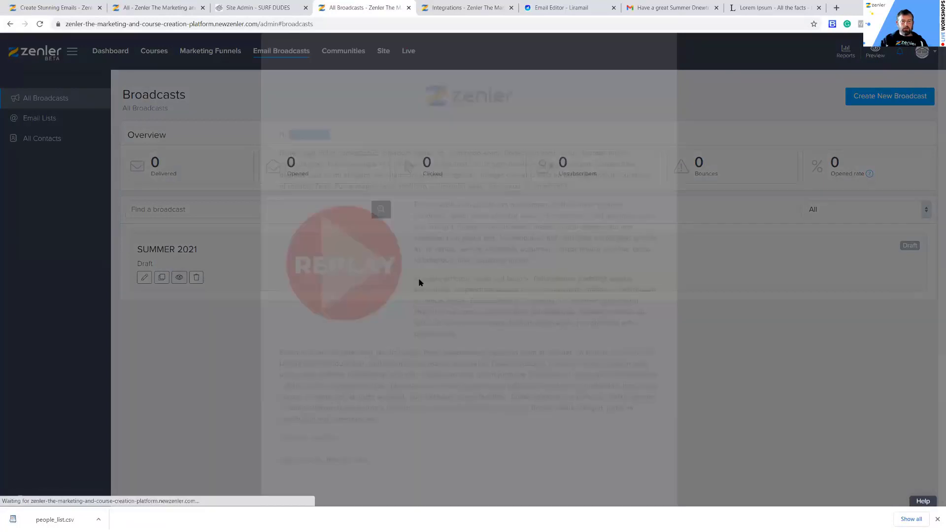
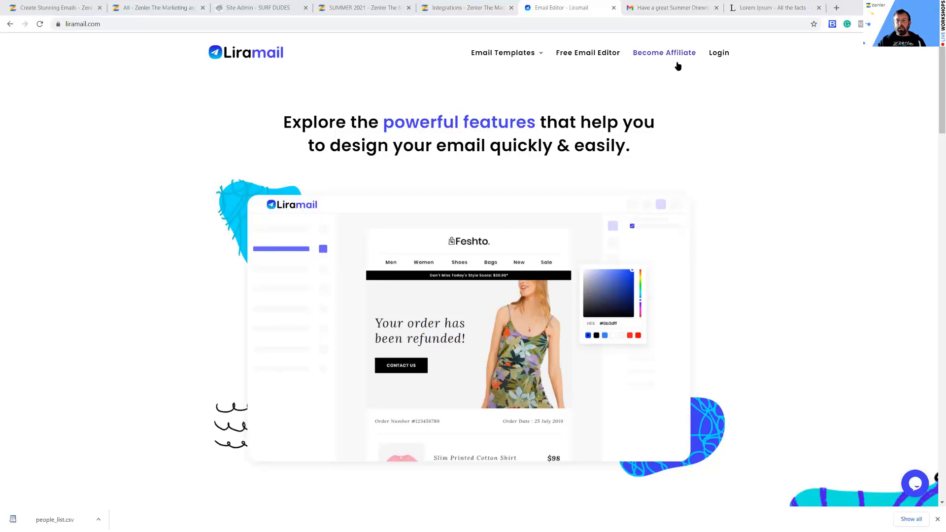
Enter the Liramail account dashboard and browse the available email template bundles, including the free Corona bundle
click(720, 54)
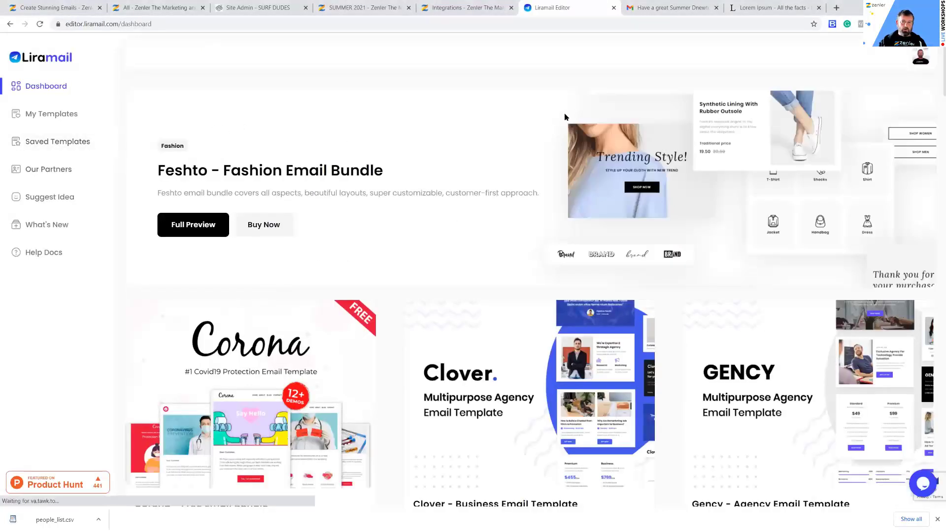
scroll(437, 245, down, 3)
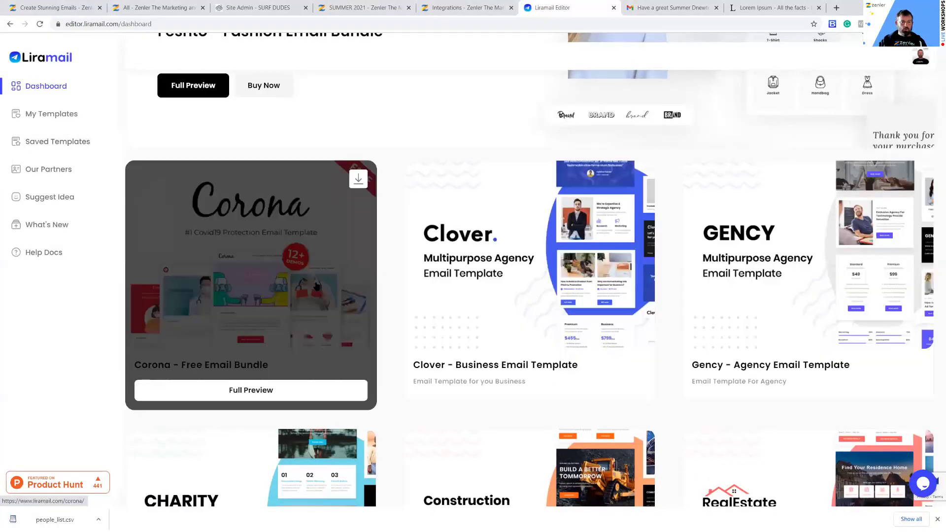
mouse_move(371, 198)
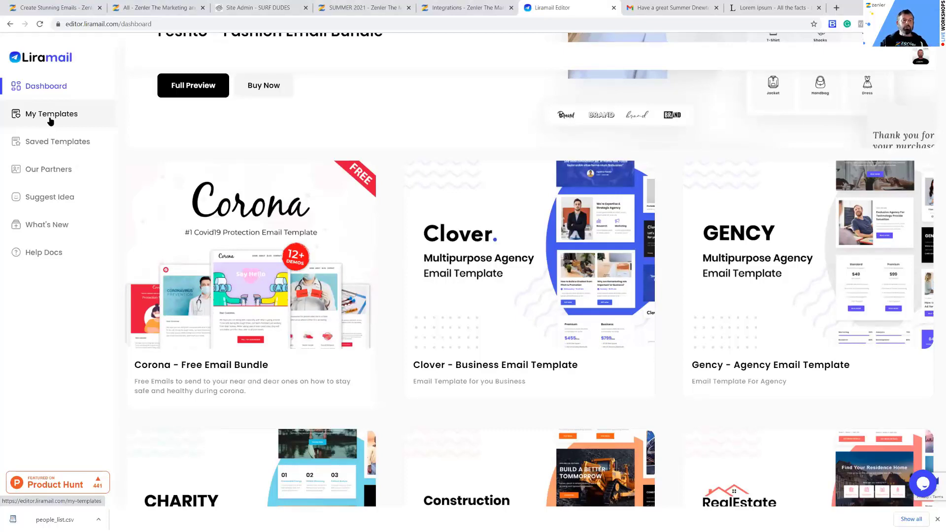
mouse_move(225, 272)
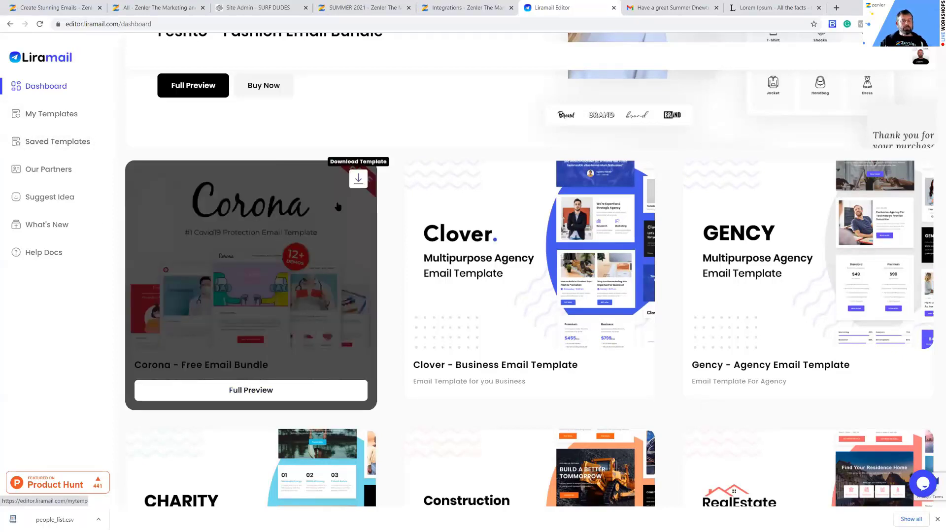
scroll(819, 147, up, 3)
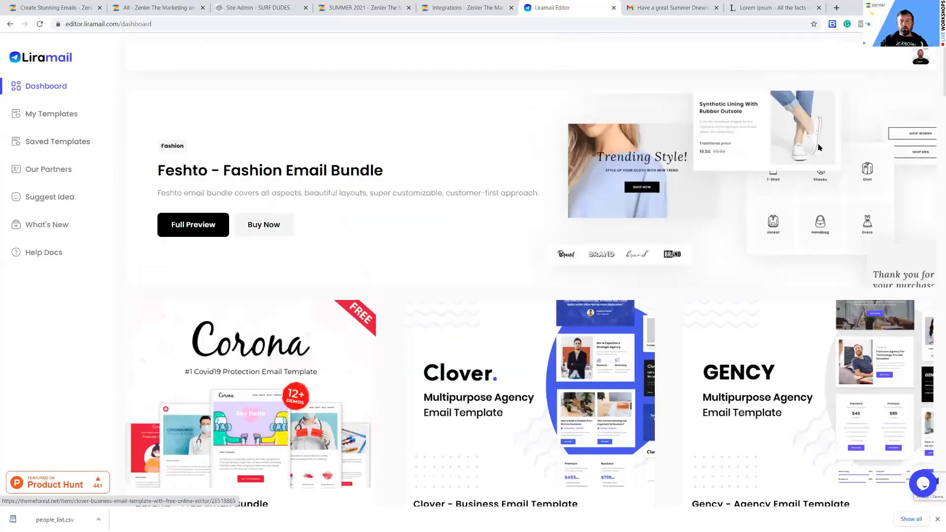
Open the second saved Liramail template, ZENLER_BASIC, for editing in the builder
click(42, 142)
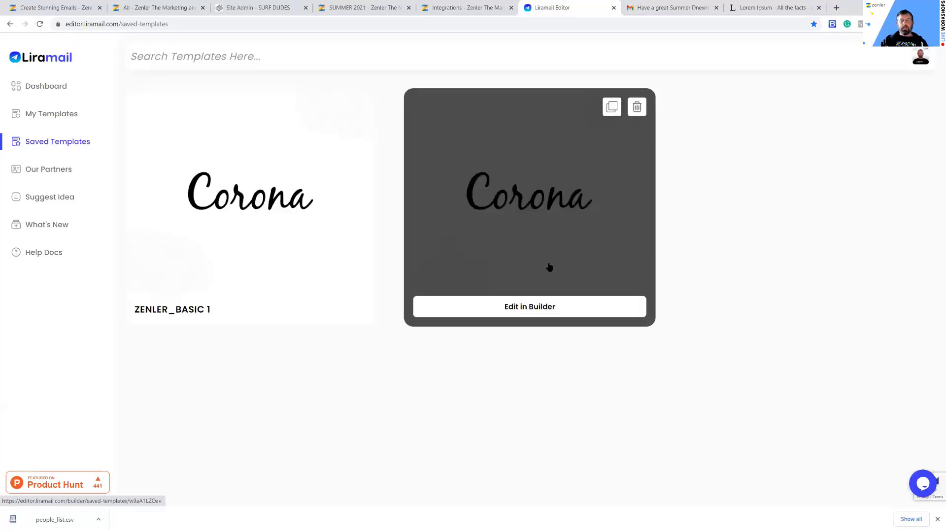
click(535, 307)
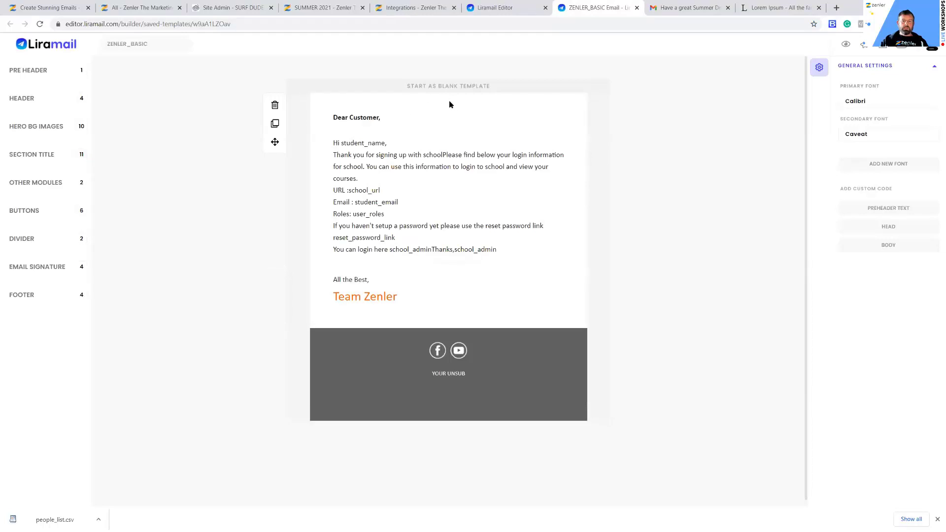
Add the Header Center Logo module with the red script-style logo above the Dear Customer greeting
click(36, 99)
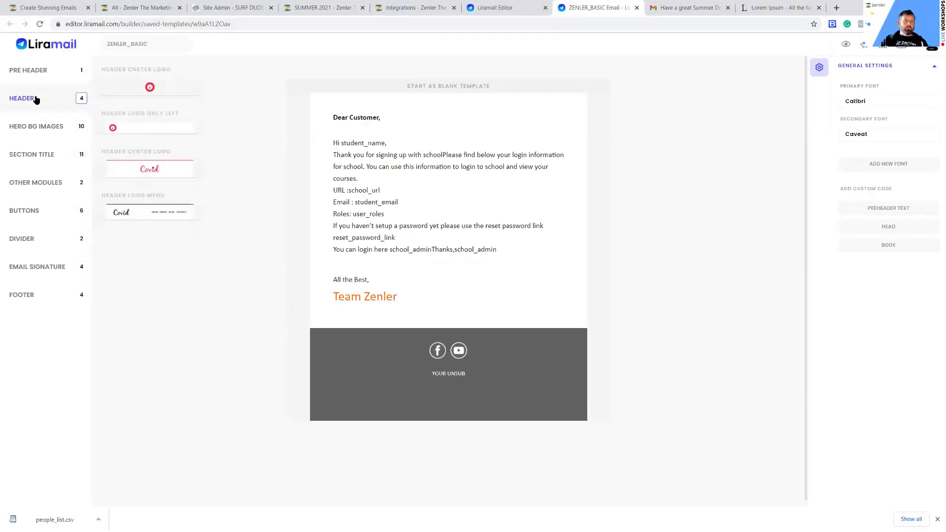
drag(144, 89, 461, 96)
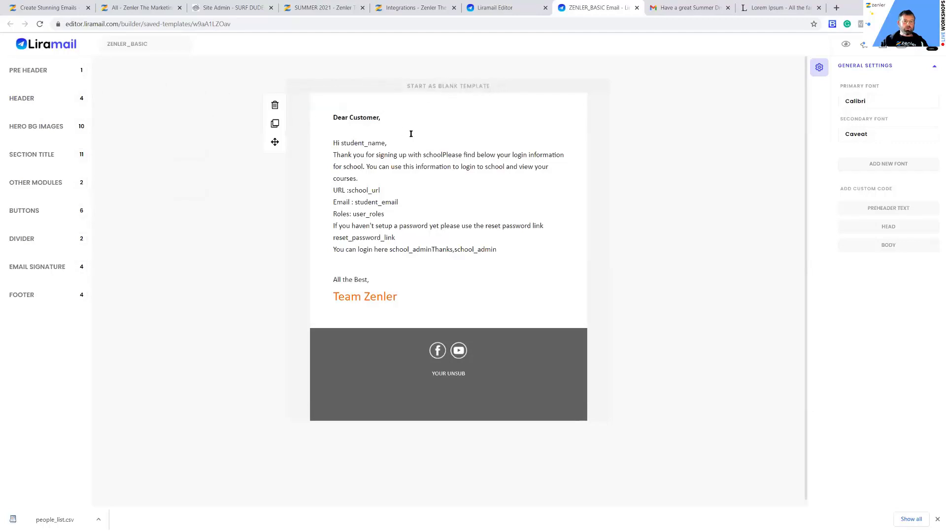
click(52, 98)
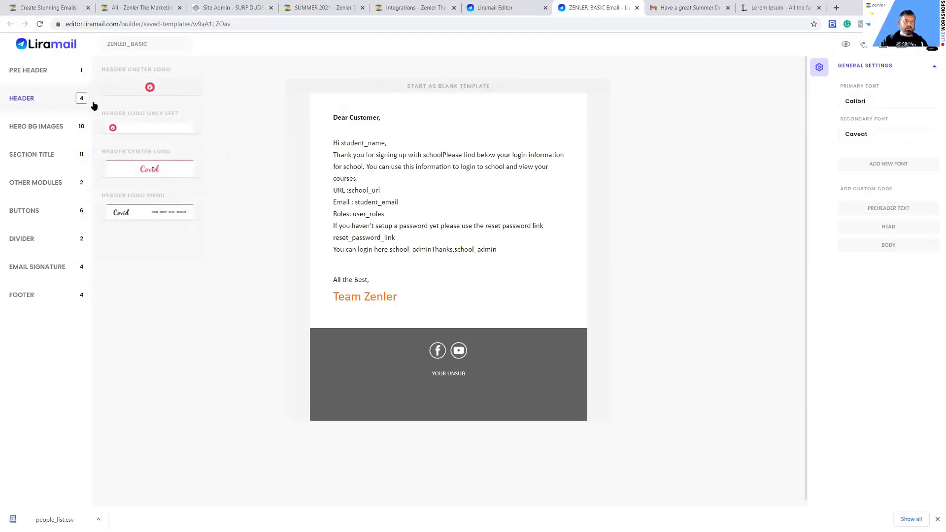
drag(141, 165, 387, 103)
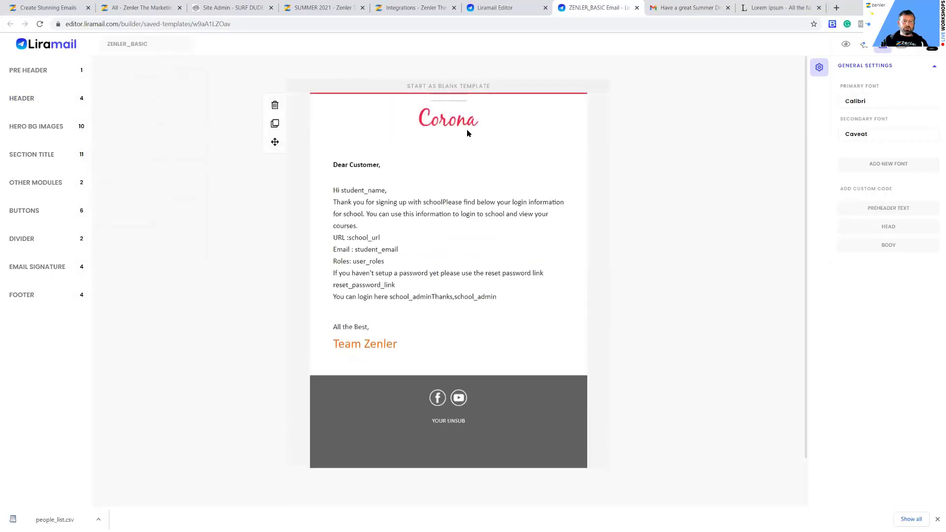
Select the header logo and passages of the body text to examine their image and text formatting options
click(440, 127)
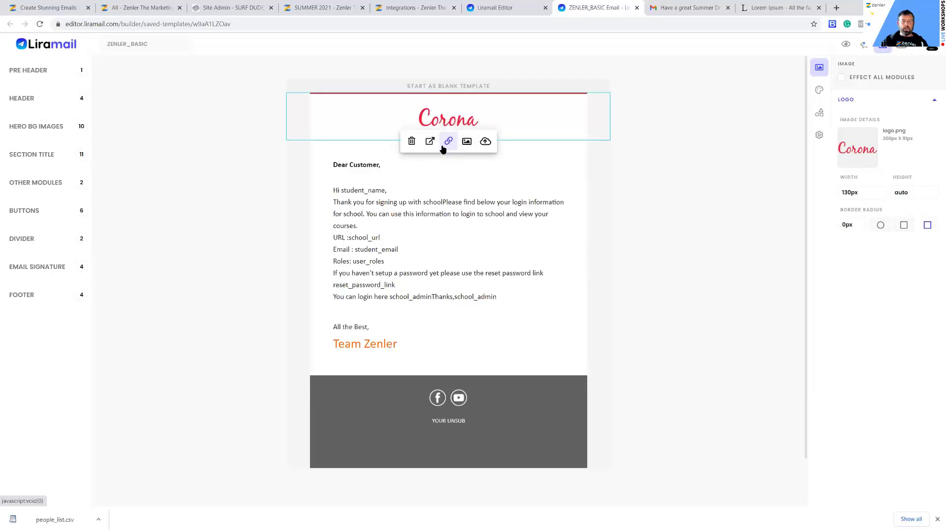
click(422, 214)
shift+click(382, 214)
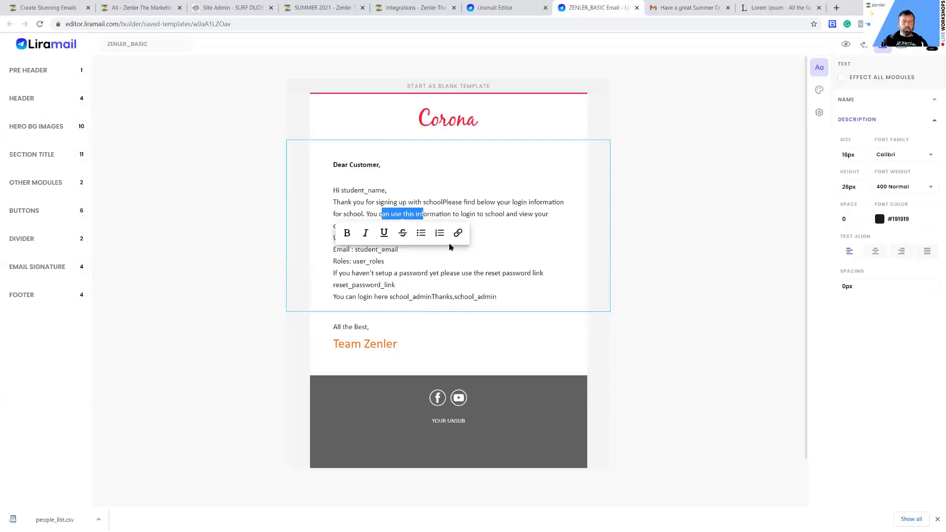
click(444, 204)
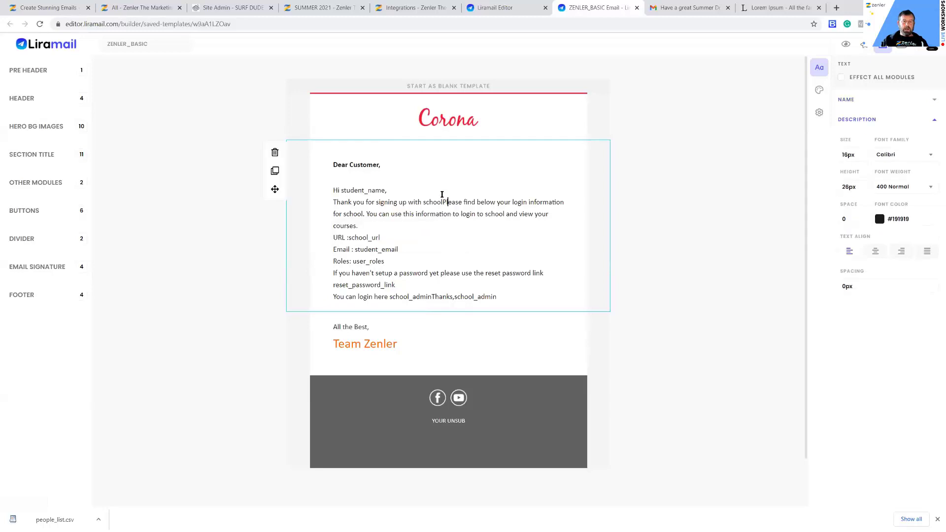
drag(337, 190, 417, 227)
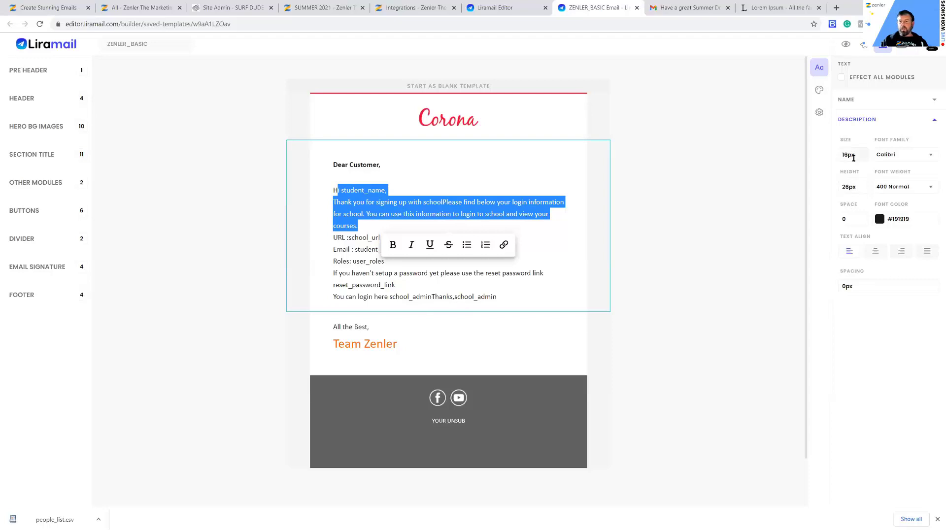
Open Zenler's YouTube channel in a new browser tab
click(836, 7)
text(y)
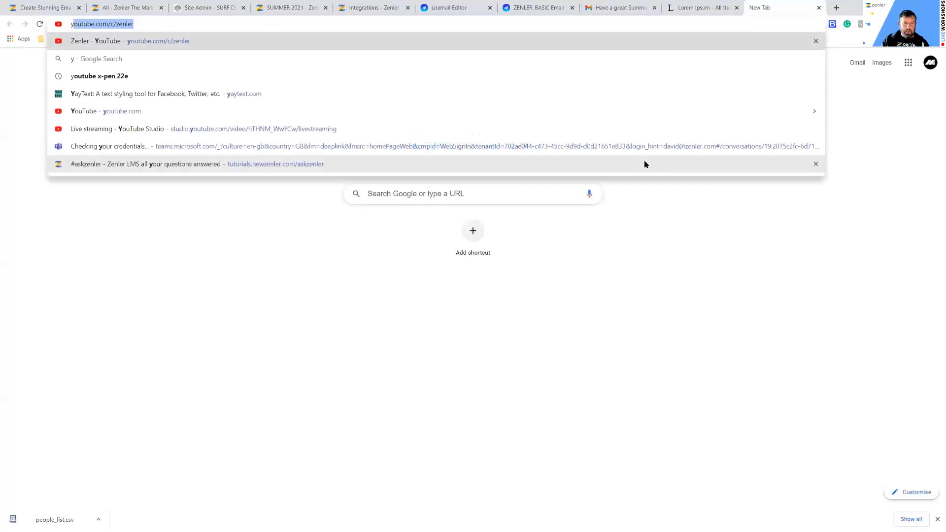
text(ou)
click(147, 42)
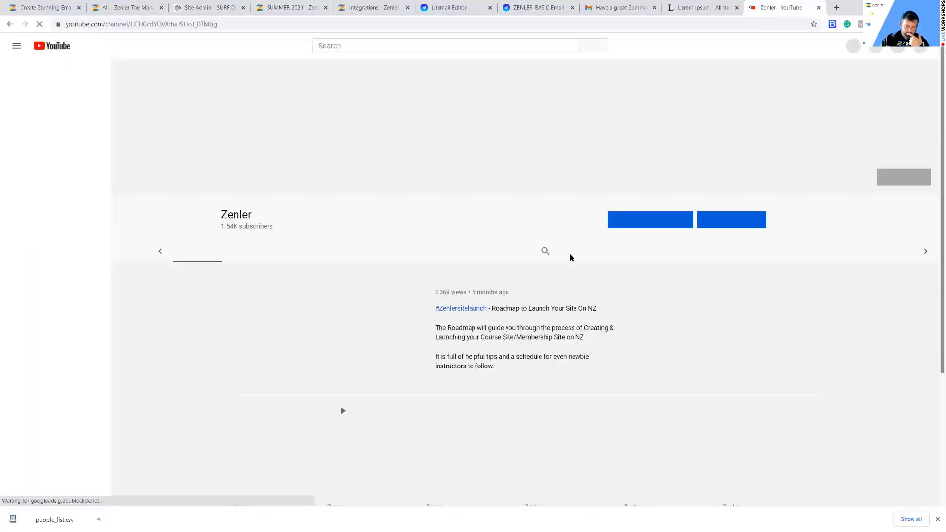
Browse the channel's playlists, paging through more of the #ASKZENLER #ZENLERHOWTO and #ZENLERFBH videos
scroll(547, 289, down, 7)
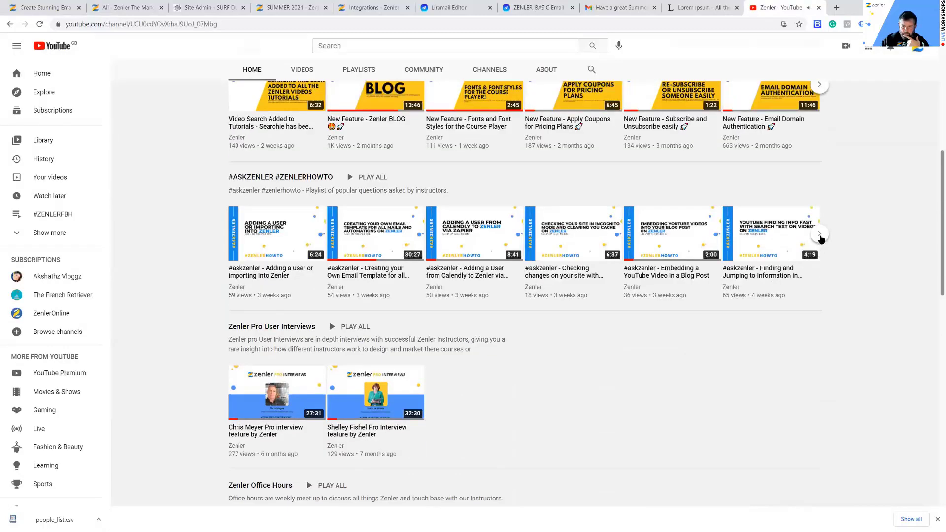
scroll(237, 288, up, 6)
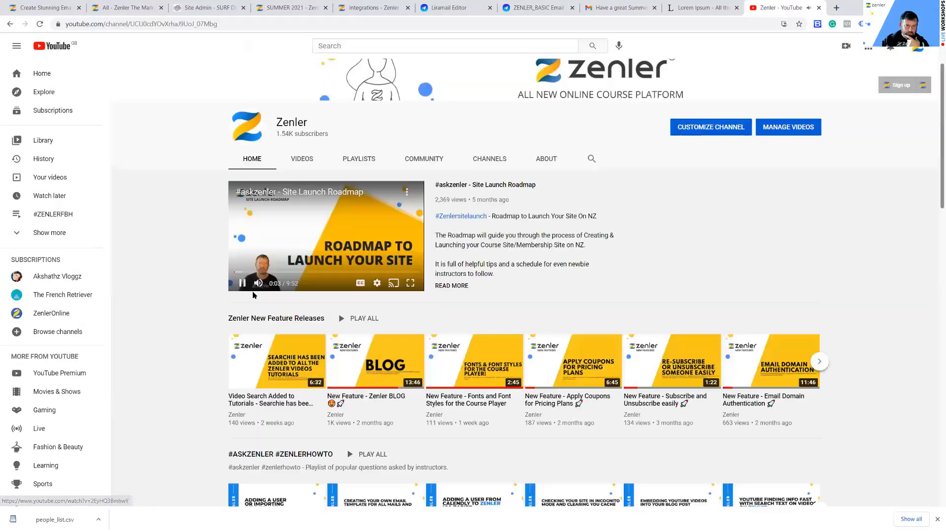
scroll(724, 310, down, 5)
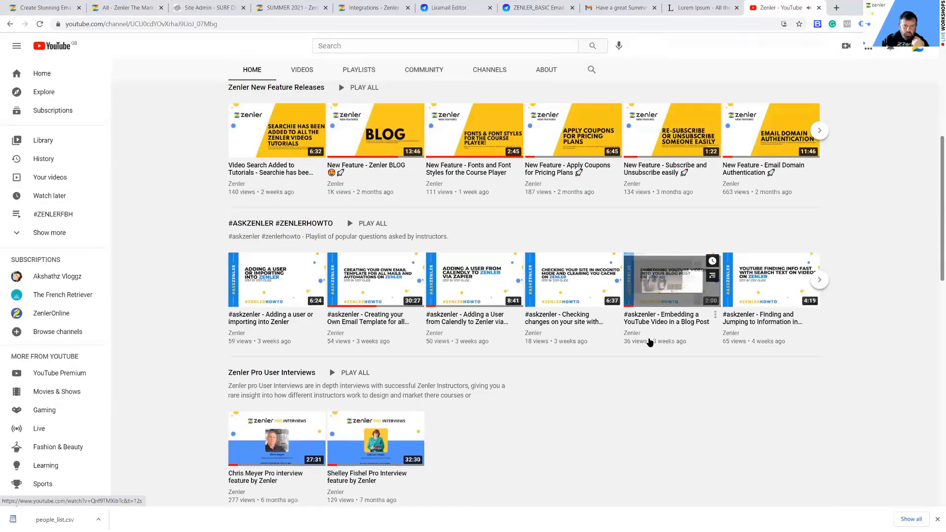
click(821, 281)
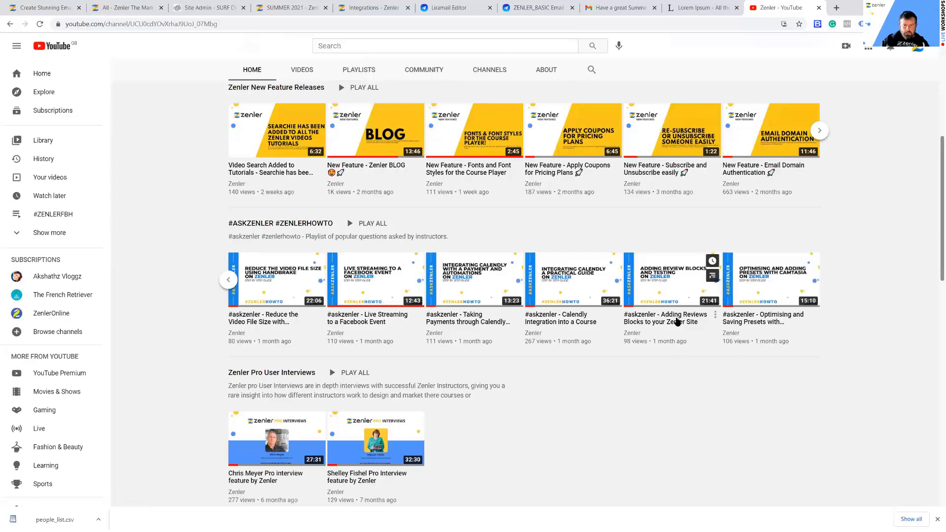
scroll(295, 338, down, 4)
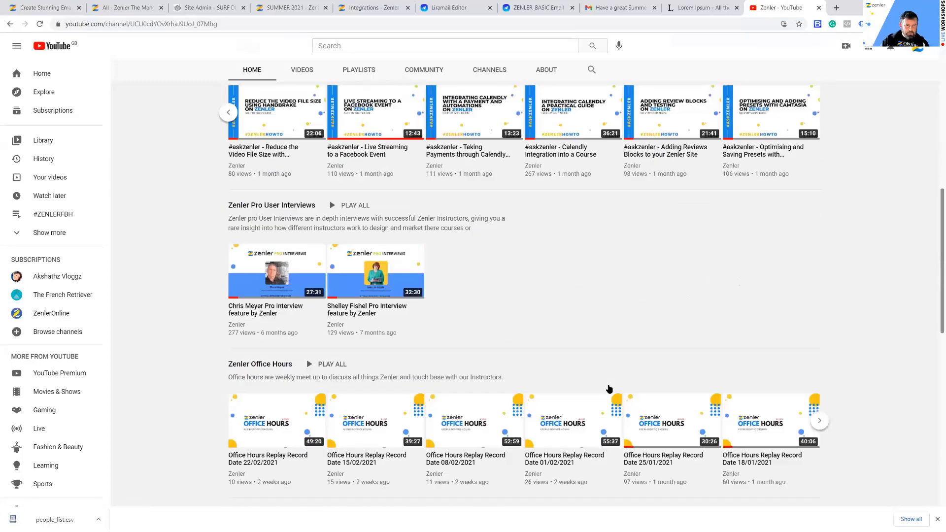
scroll(545, 446, down, 4)
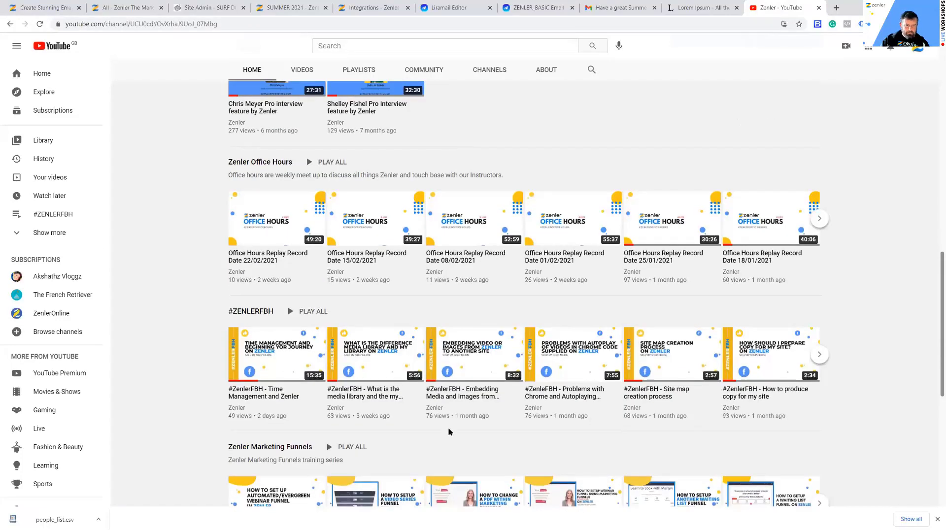
click(819, 354)
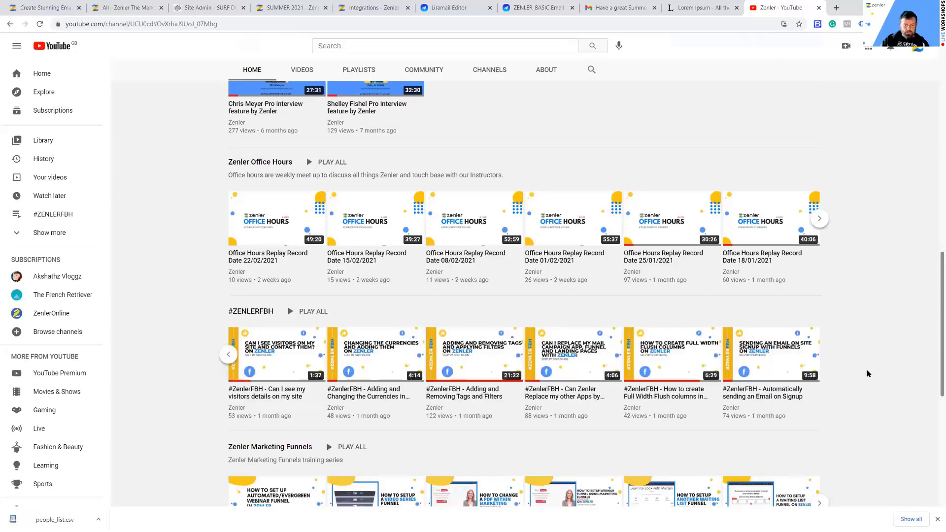
scroll(788, 367, up, 4)
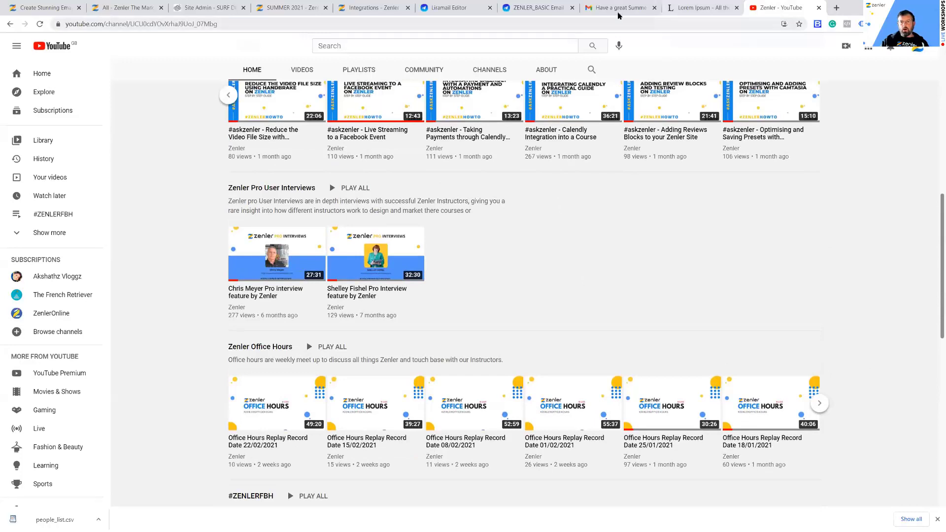
Return to the ZENLER_BASIC template and insert a centred rounded button module between the body text and the sign-off
click(451, 8)
click(537, 7)
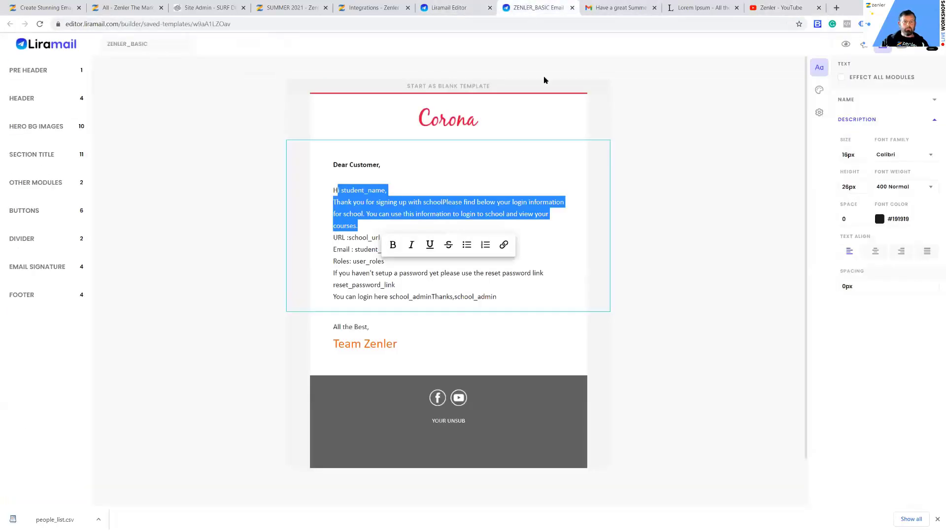
click(675, 252)
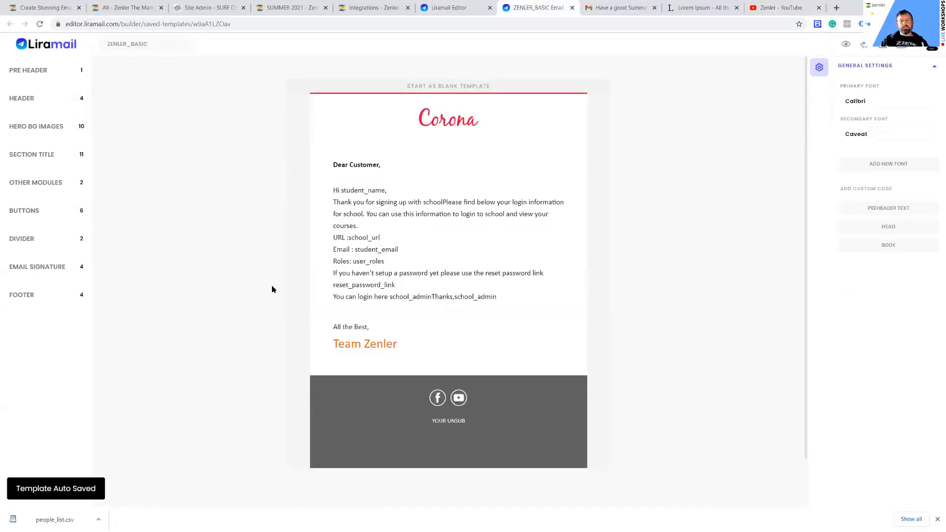
click(86, 211)
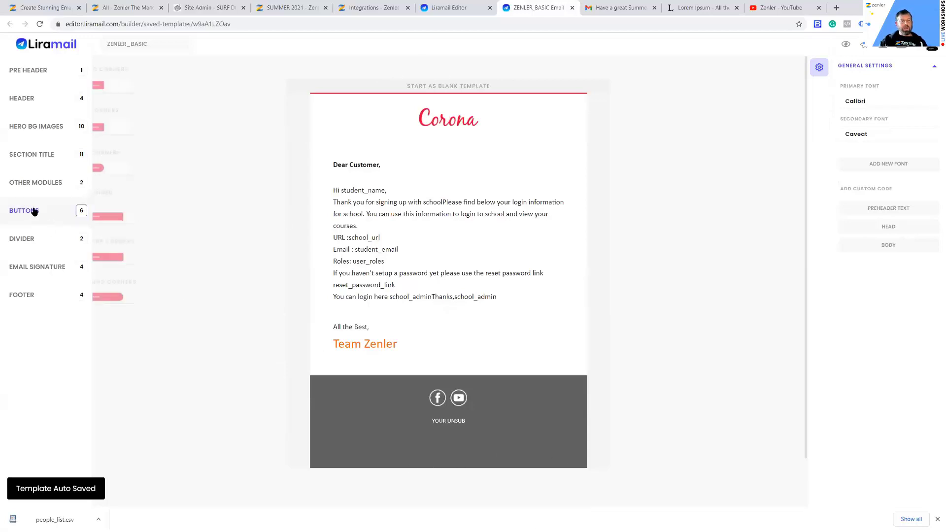
drag(137, 170, 419, 329)
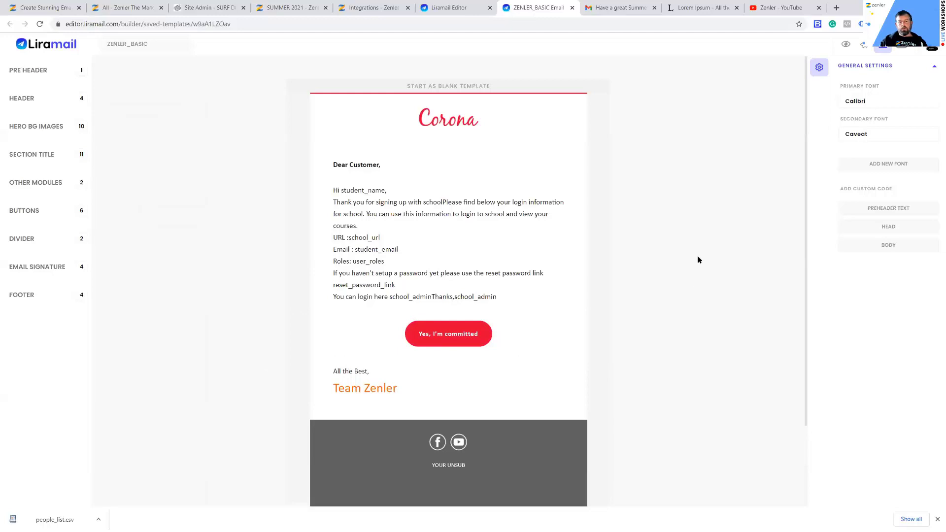
Set the font size of the template's body description text to 20 px
click(465, 211)
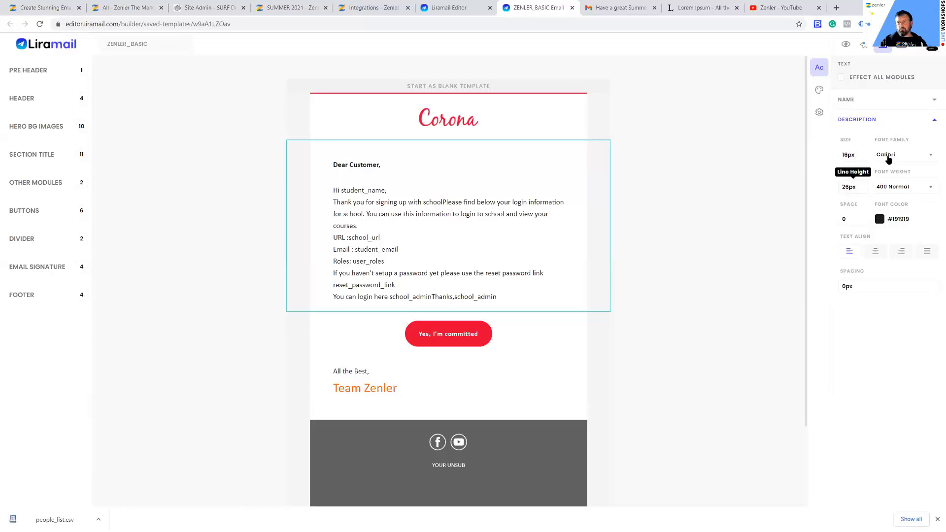
click(848, 154)
drag(848, 154, 841, 155)
text(20)
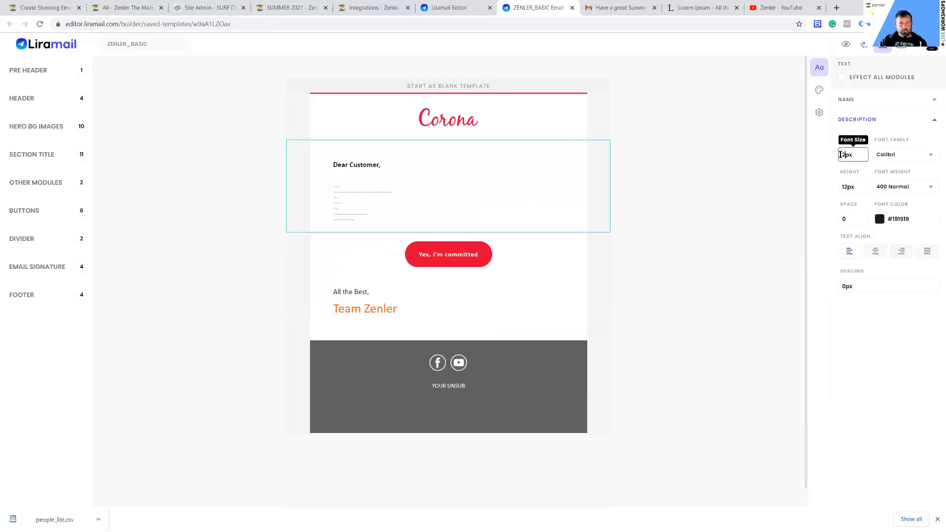
click(729, 216)
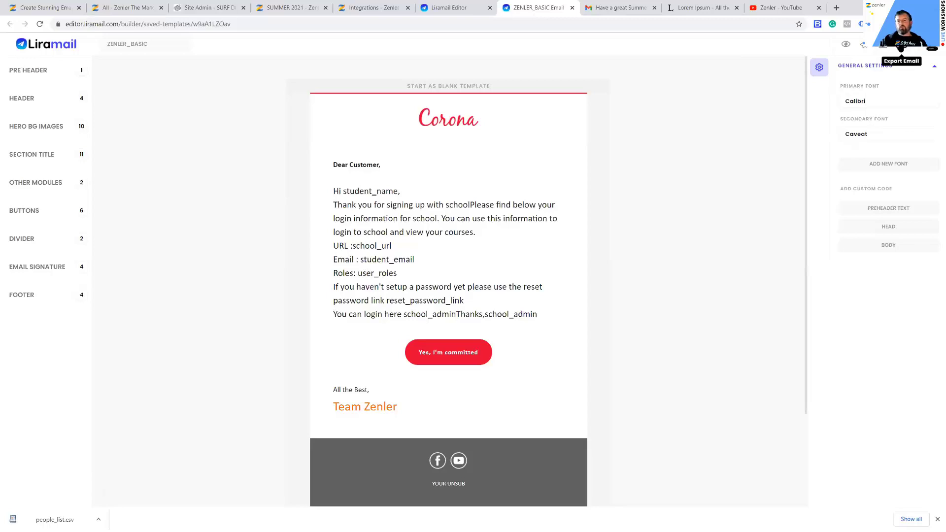
Export the email as an HTML file and show the downloaded index.html in its folder
click(897, 46)
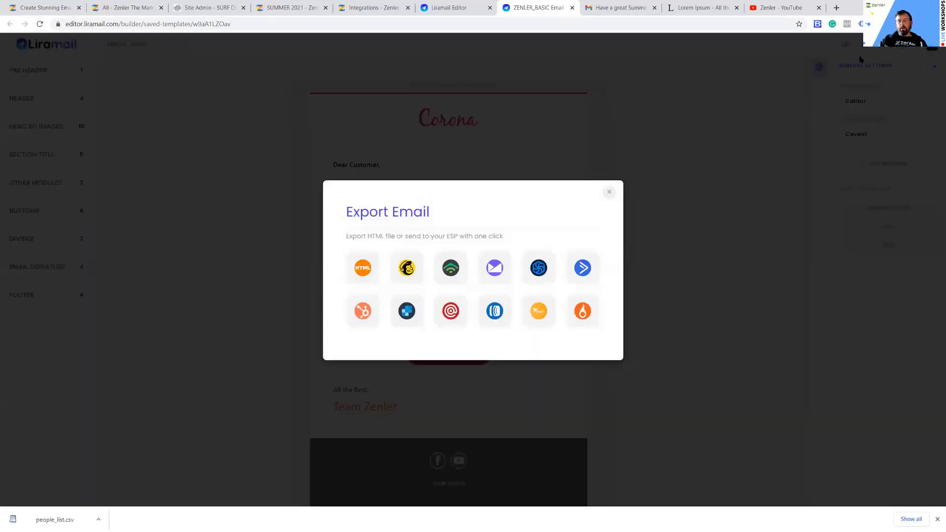
click(364, 268)
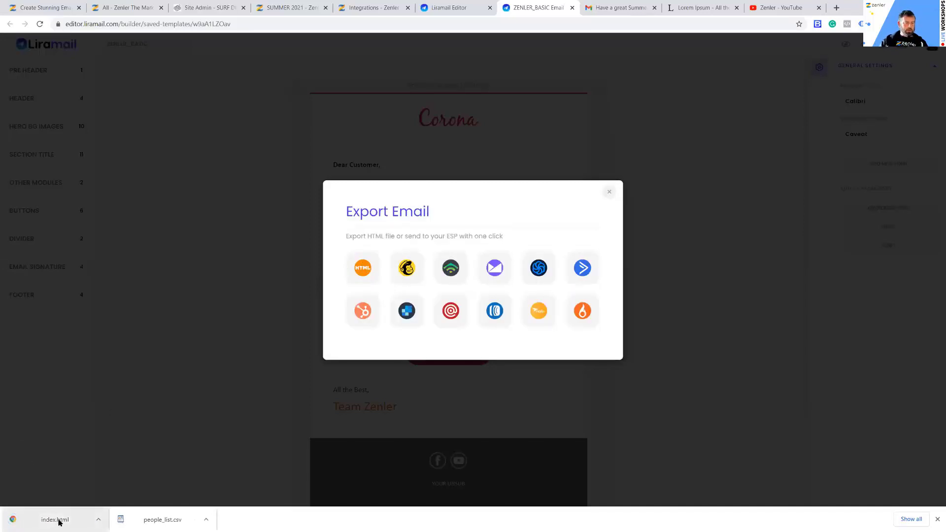
click(99, 519)
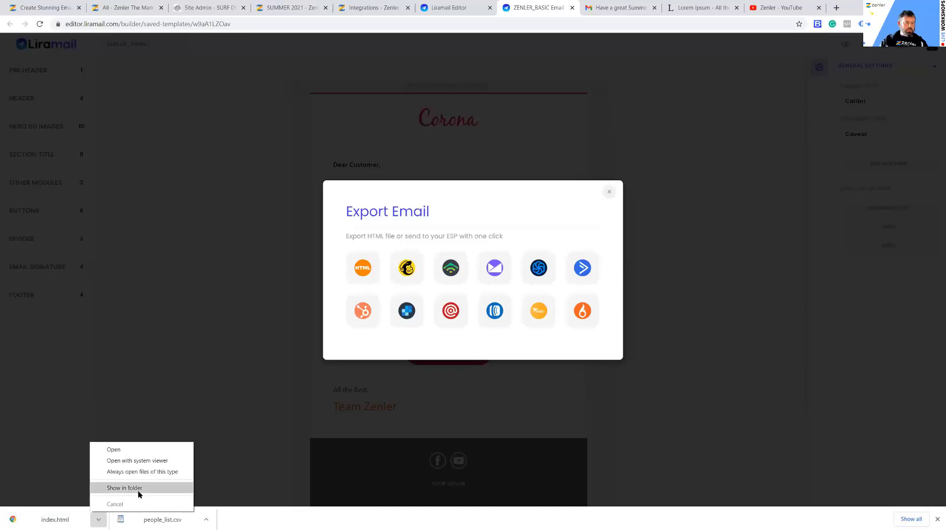
click(140, 489)
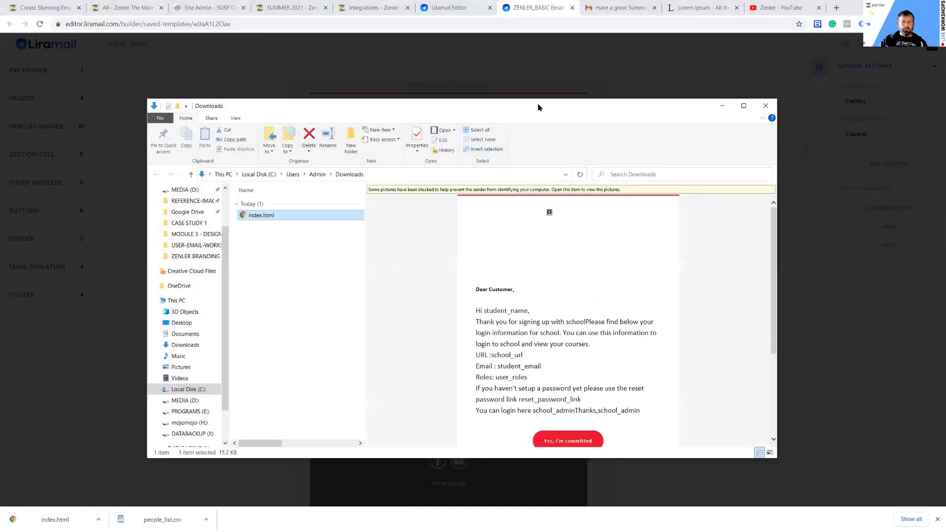
drag(538, 107, 615, 90)
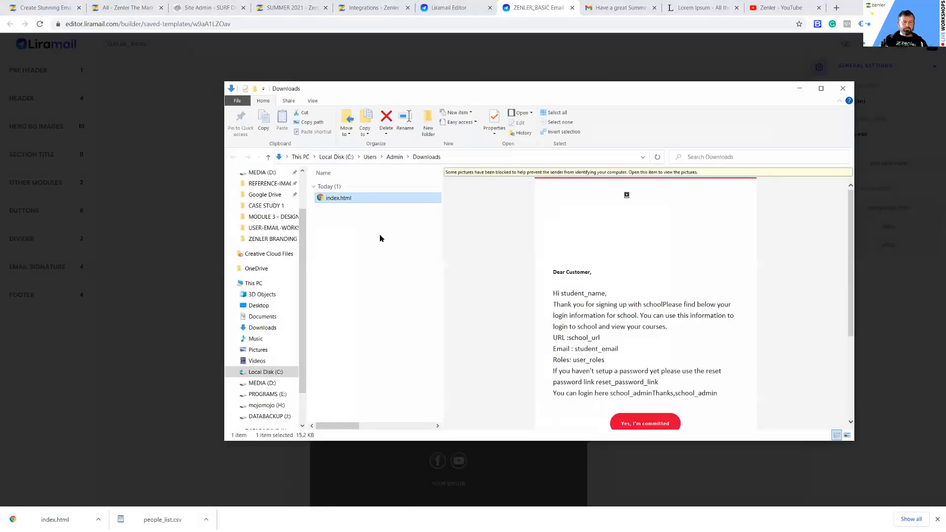
Open the exported index.html in WordPad and look through its HTML code
right_click(337, 199)
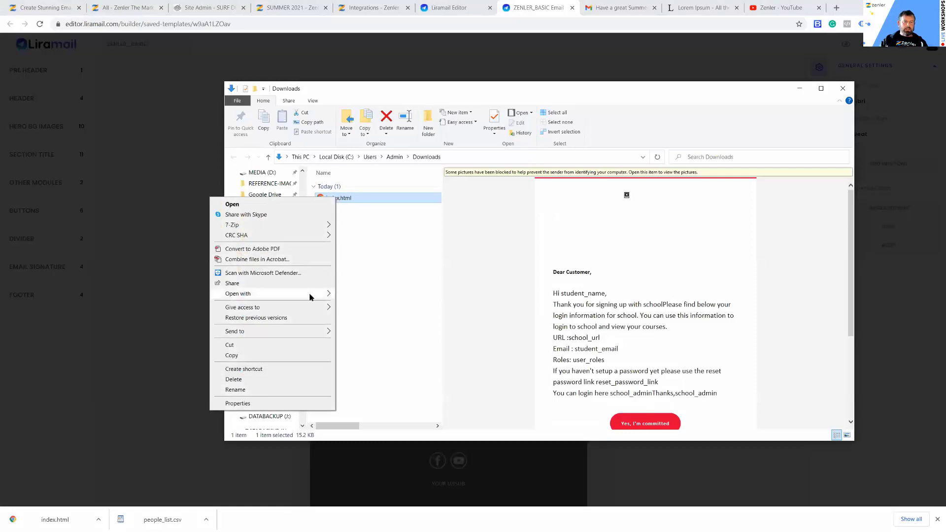
mouse_move(311, 294)
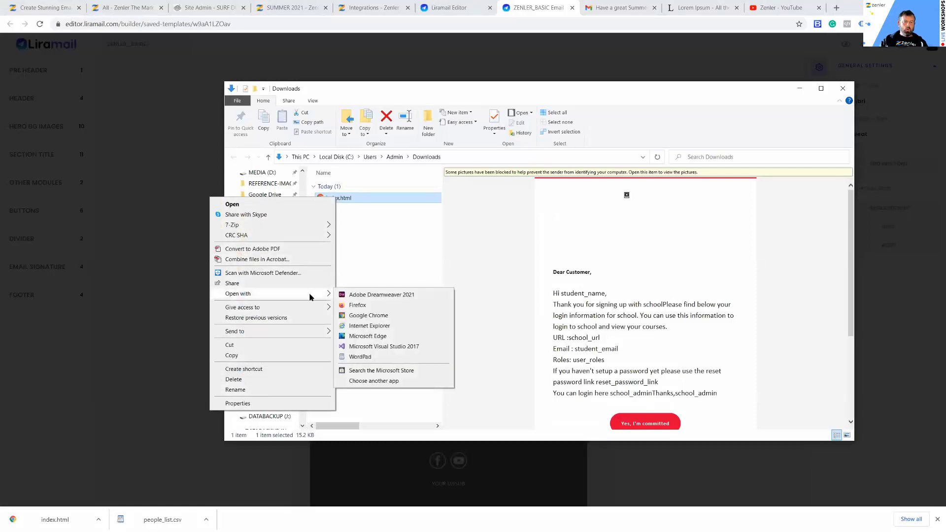
click(371, 359)
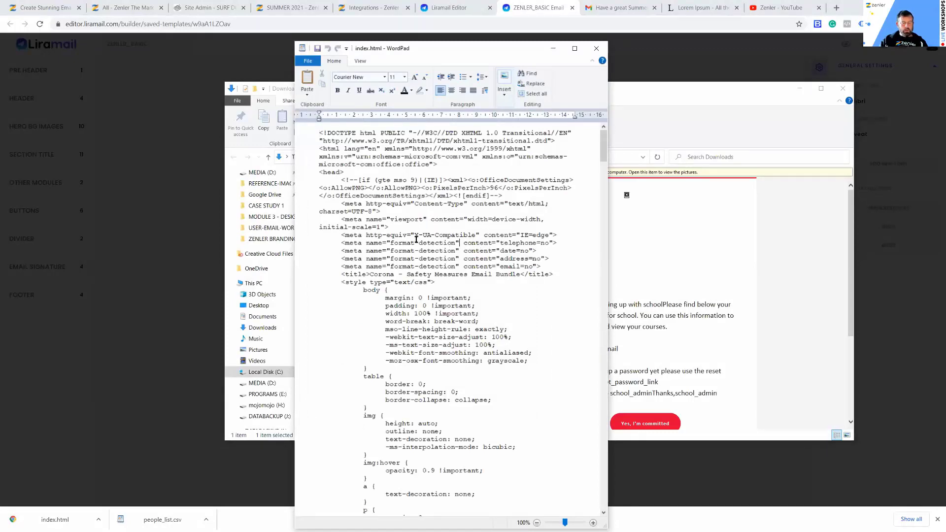
key(ctrl+a)
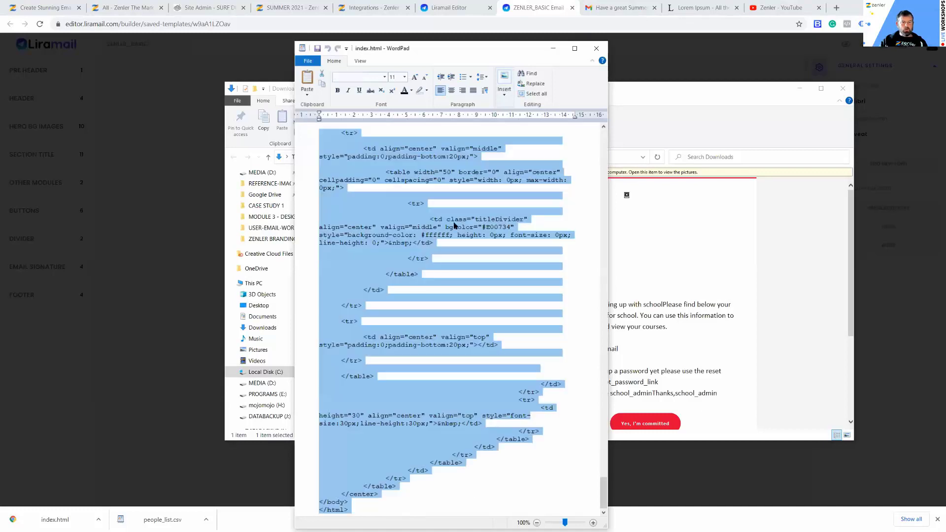
click(454, 223)
scroll(363, 153, up, 15)
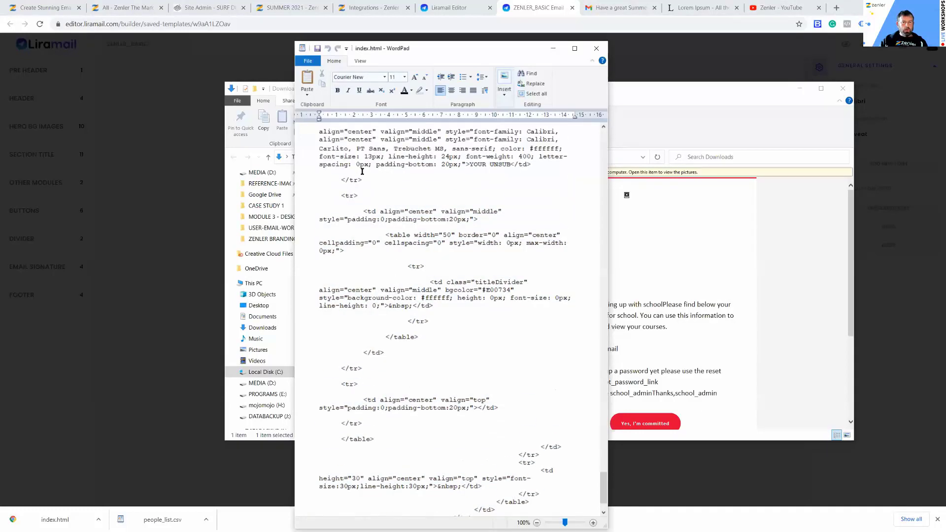
Copy the entire HTML code of index.html and return to the content stage of the SUMMER 2021 broadcast in Zenler
scroll(373, 166, down, 10)
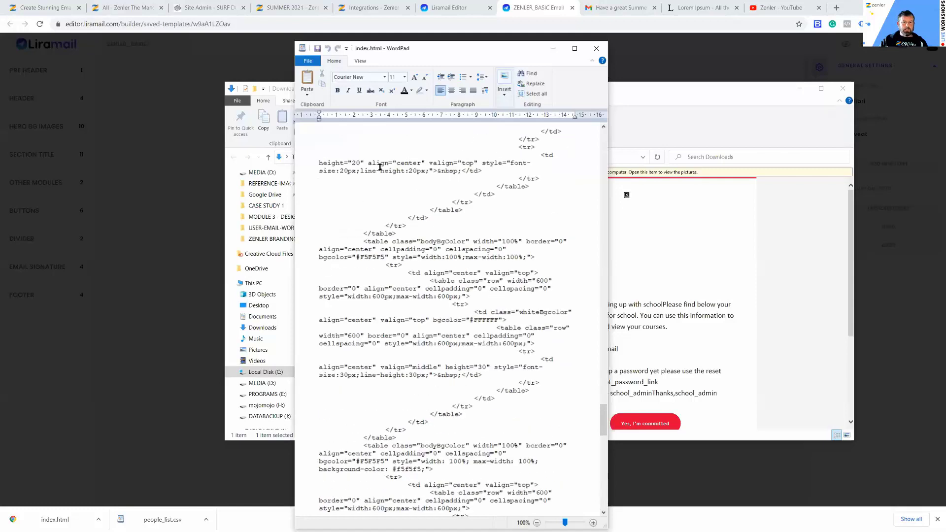
click(535, 94)
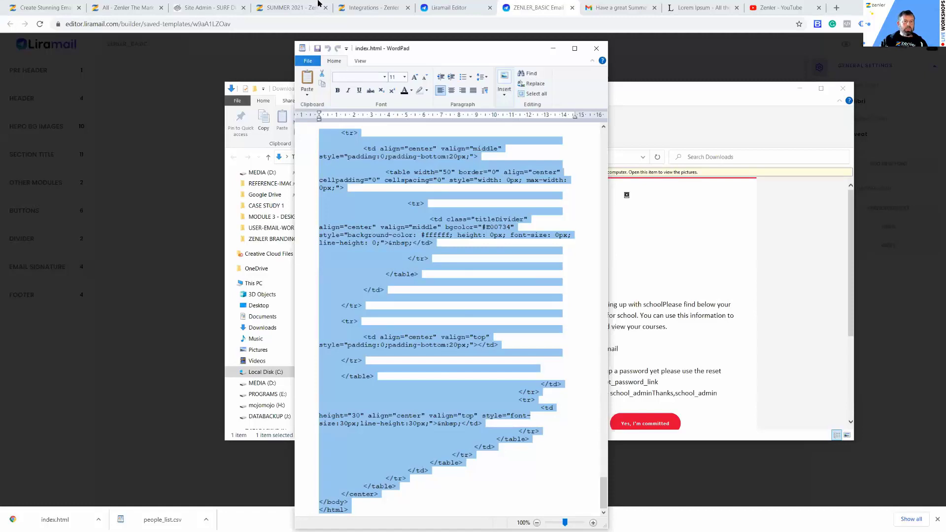
click(333, 9)
click(335, 9)
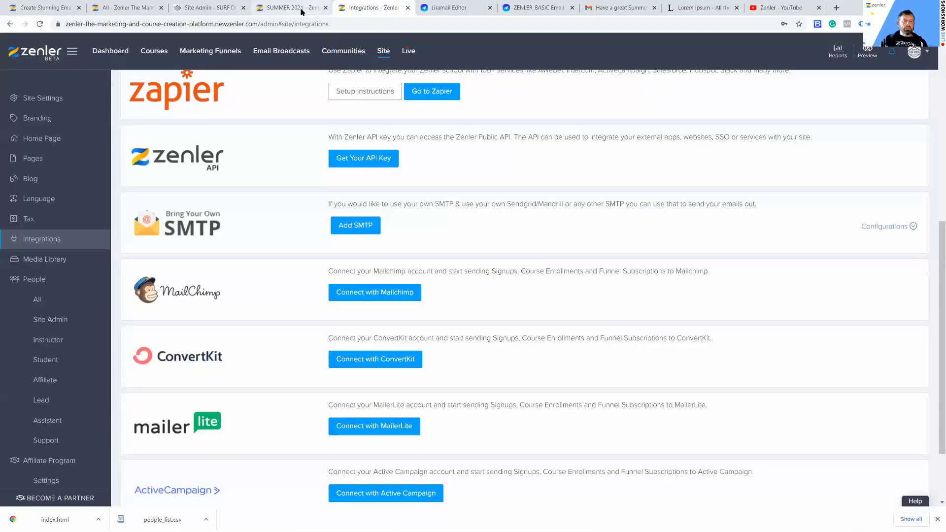
click(302, 11)
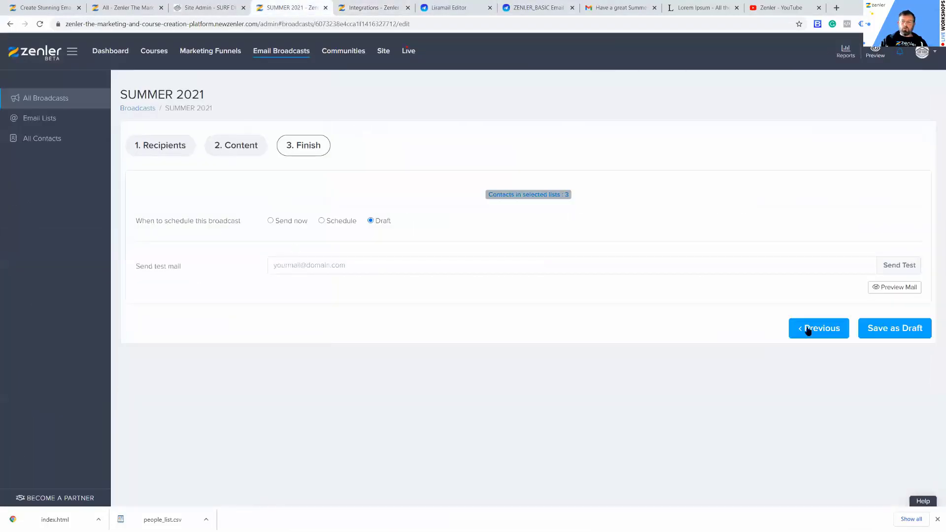
click(833, 328)
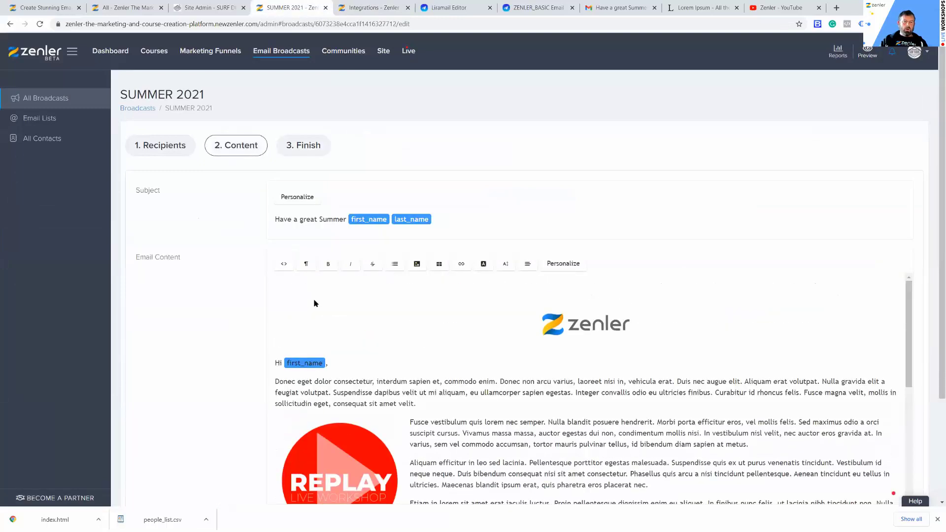
Replace all of the broadcast's email source code with the copied template HTML and return to the visual view
click(284, 264)
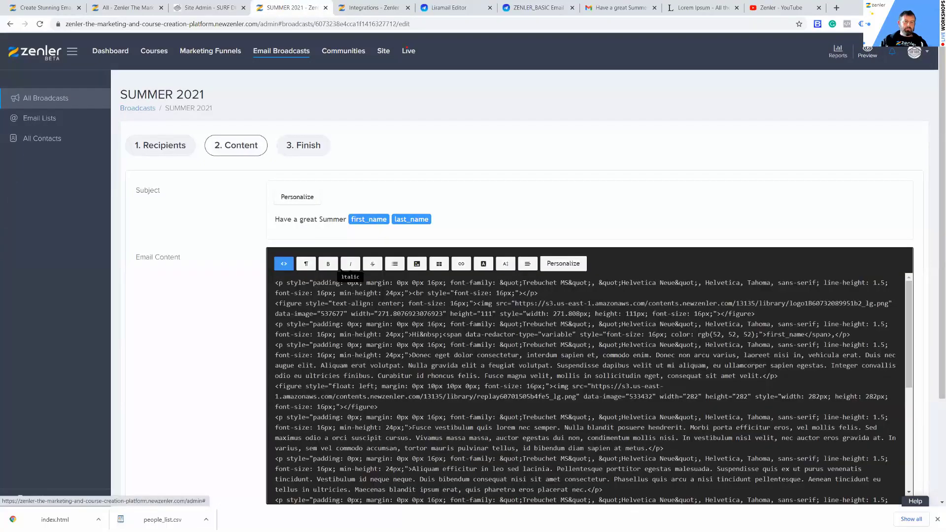
scroll(507, 296, down, 10)
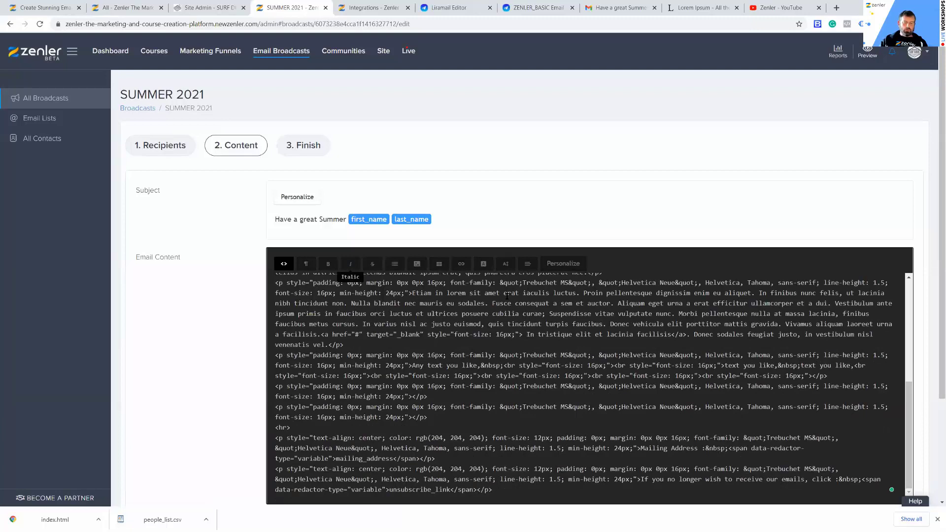
key(ctrl+a)
key(BackSpace)
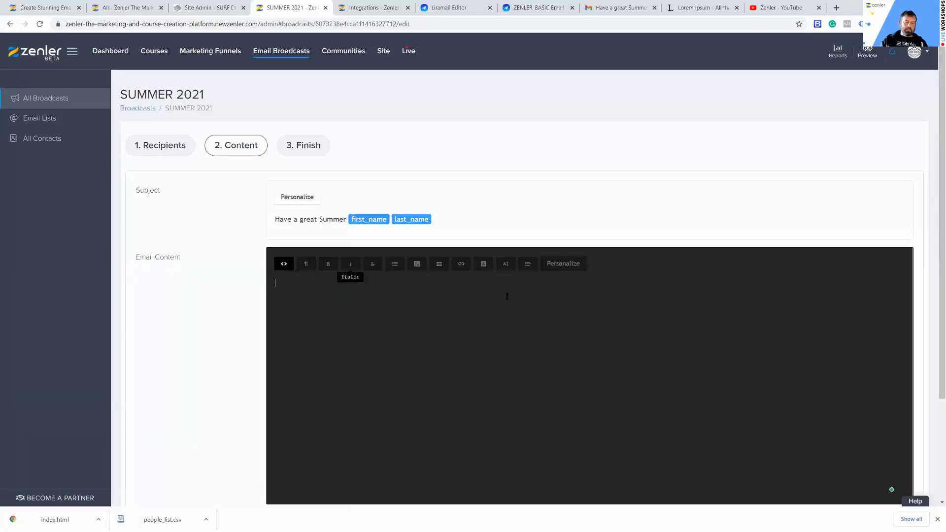
key(ctrl+v)
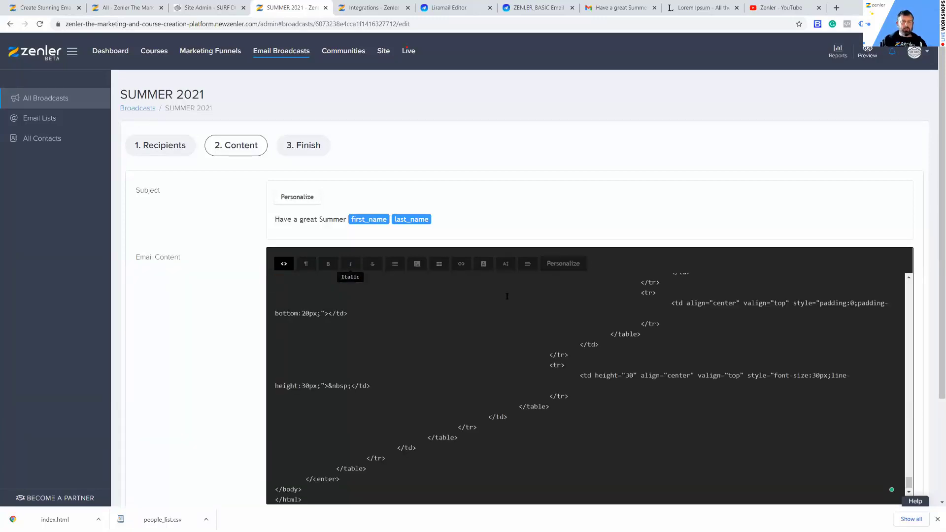
click(284, 264)
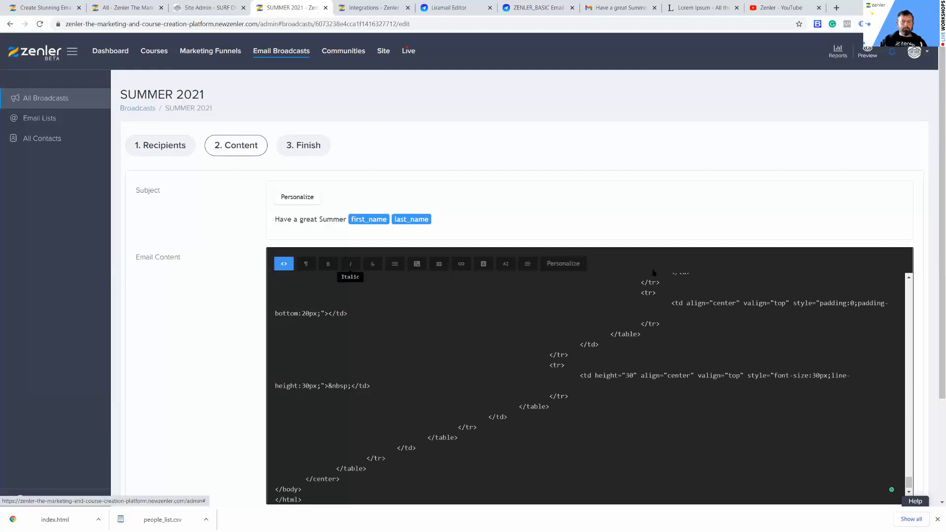
Review the pasted template in the email content and send a test mail to the address already filled in
scroll(793, 400, down, 10)
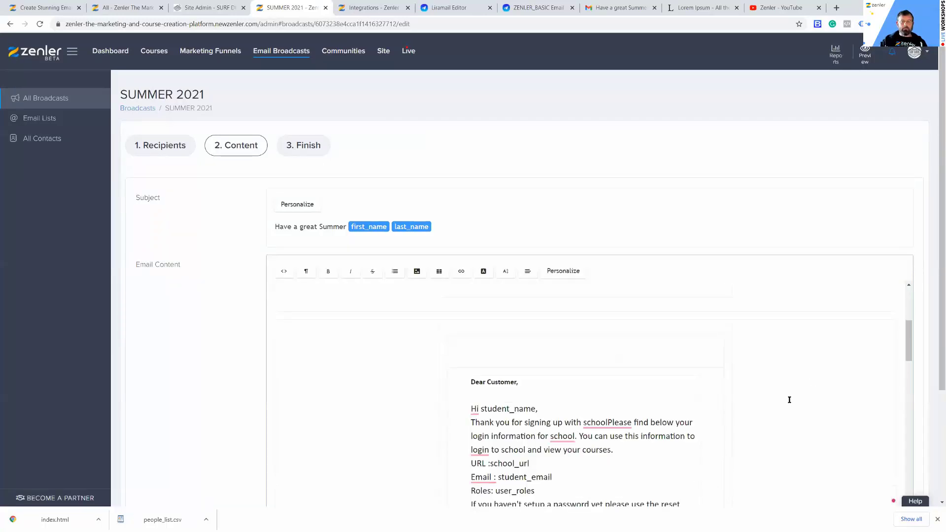
scroll(787, 399, down, 3)
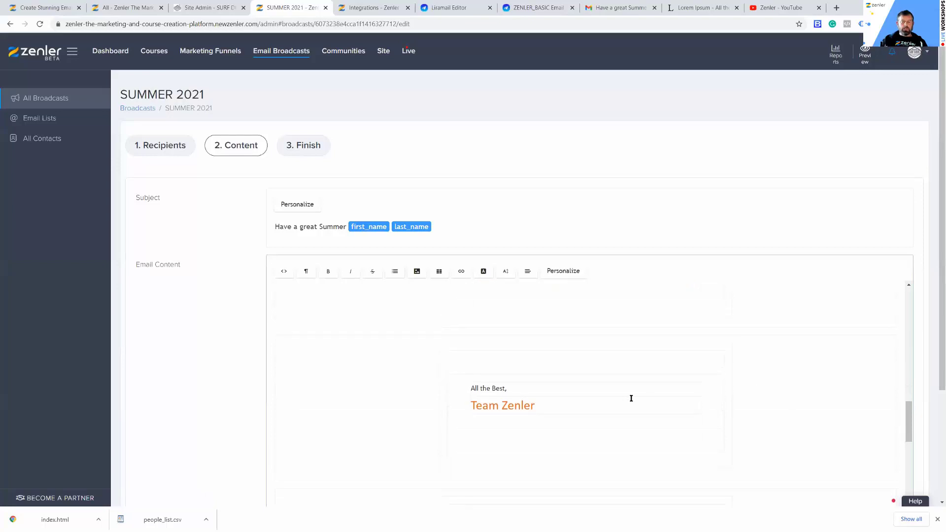
scroll(636, 394, up, 3)
scroll(645, 392, up, 8)
scroll(789, 374, down, 6)
scroll(854, 370, down, 4)
scroll(936, 352, down, 3)
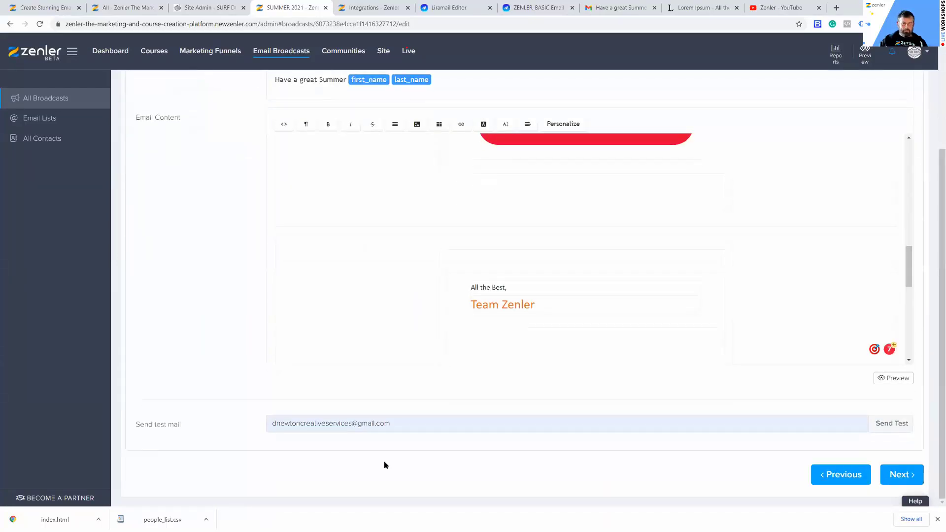
click(878, 428)
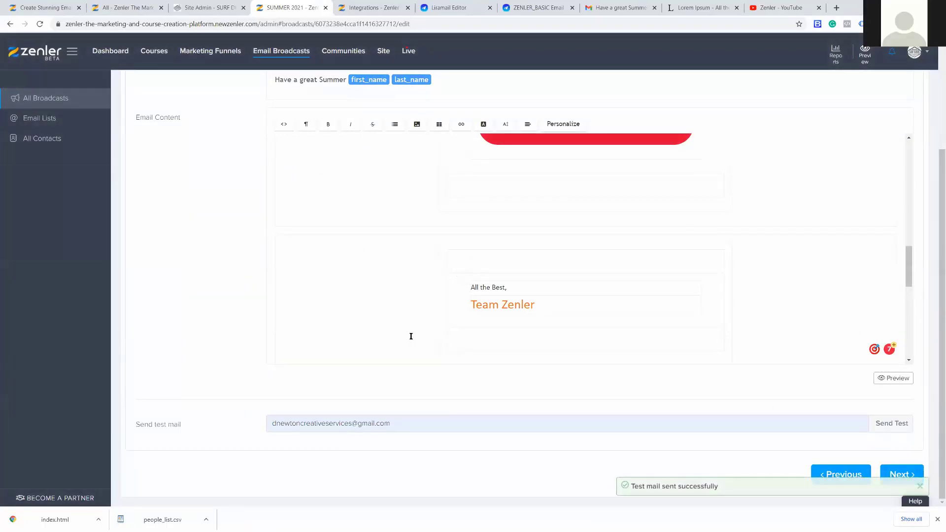
Insert the mailing_address and unsubscribe_link variables below the Team Zenler sign-off and send another test mail
click(511, 342)
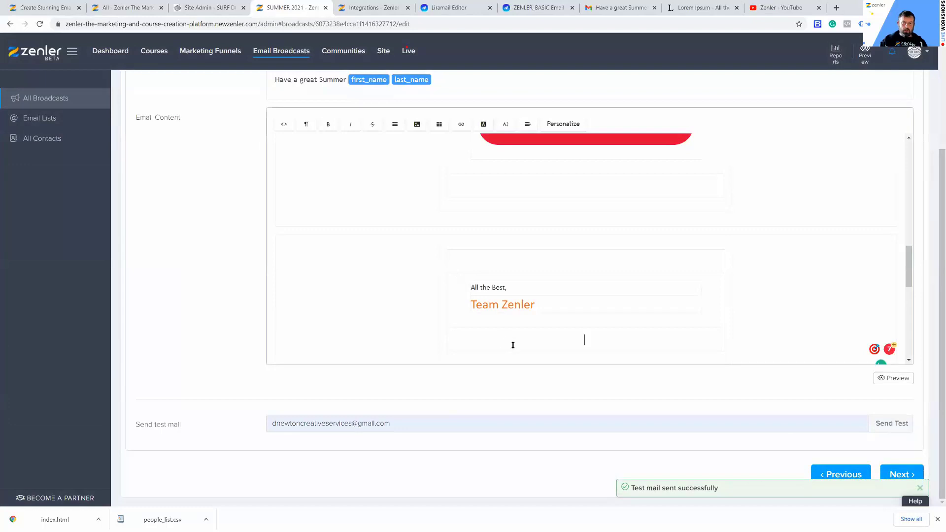
click(566, 126)
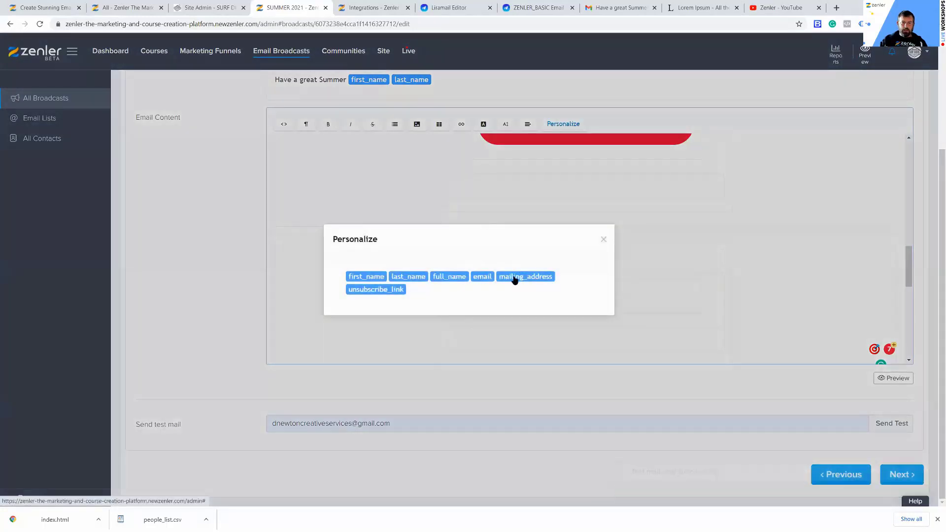
click(513, 277)
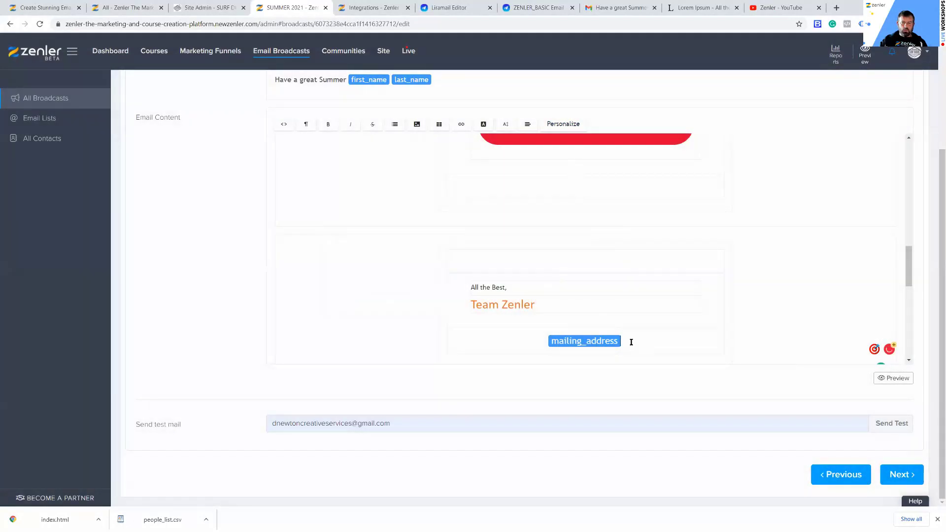
click(562, 125)
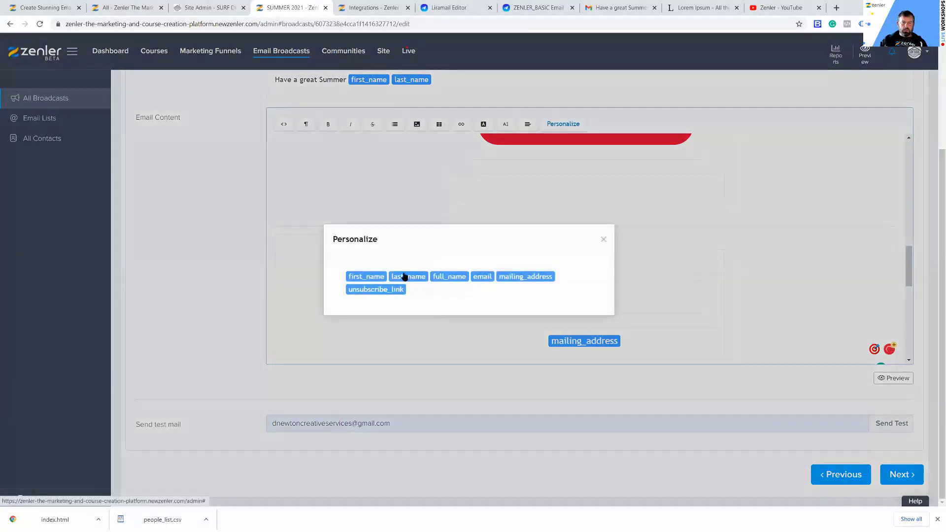
click(379, 292)
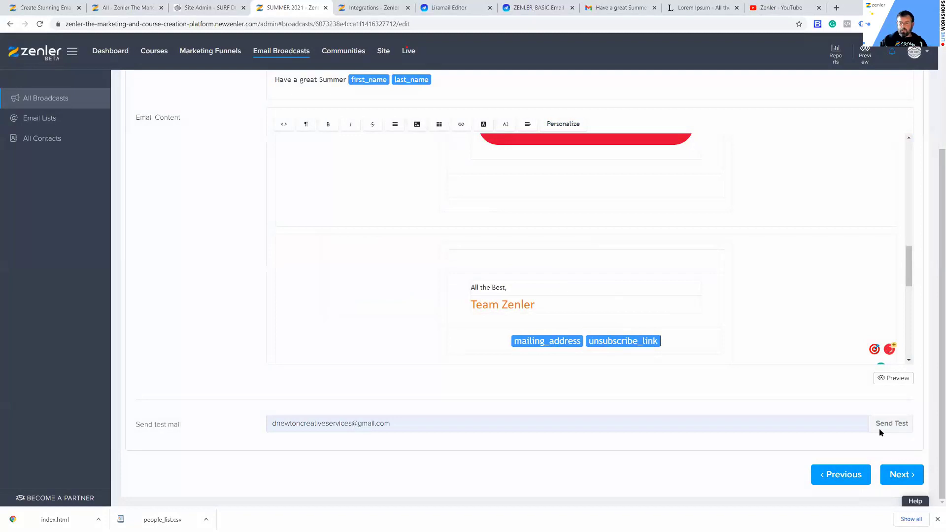
click(890, 424)
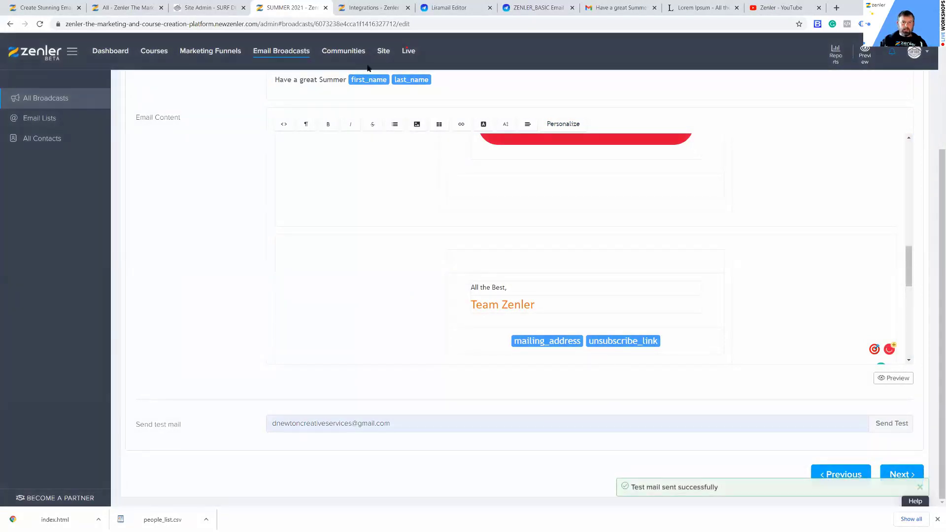
Open the received test email in Gmail and examine its layout and the placeholder text in the body
click(619, 8)
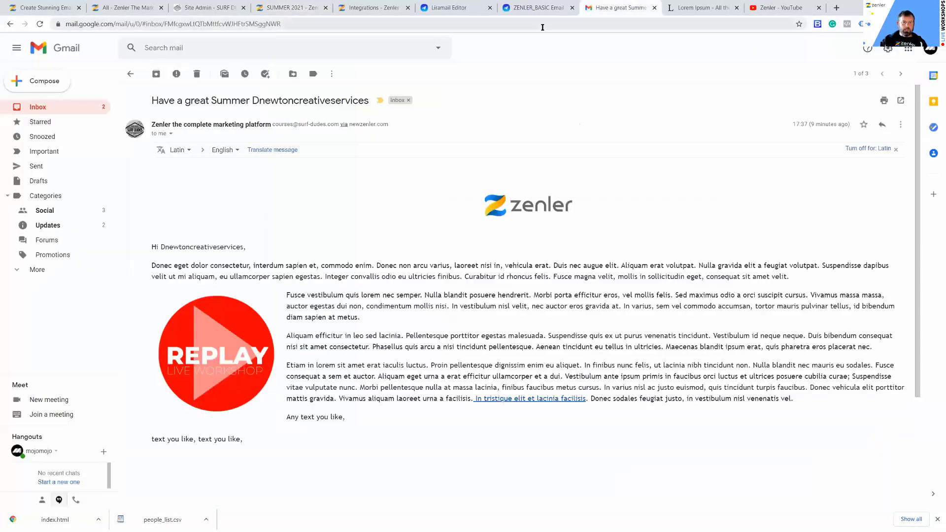
click(63, 105)
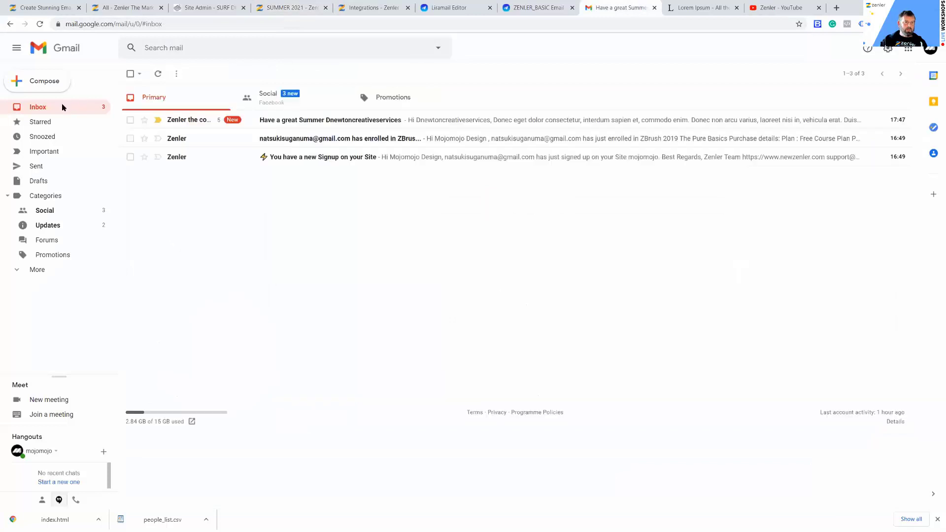
click(196, 120)
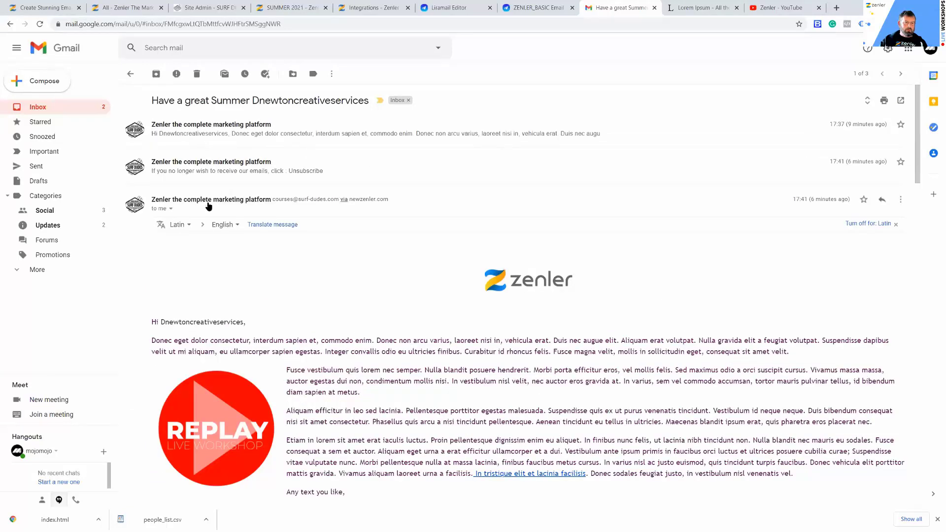
scroll(764, 352, down, 6)
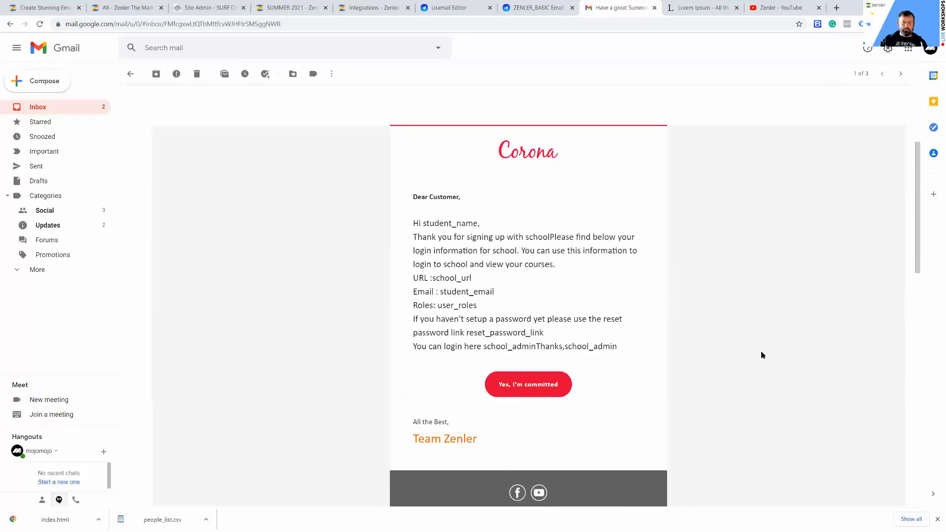
scroll(630, 262, up, 1)
drag(569, 300, 555, 299)
drag(482, 266, 432, 231)
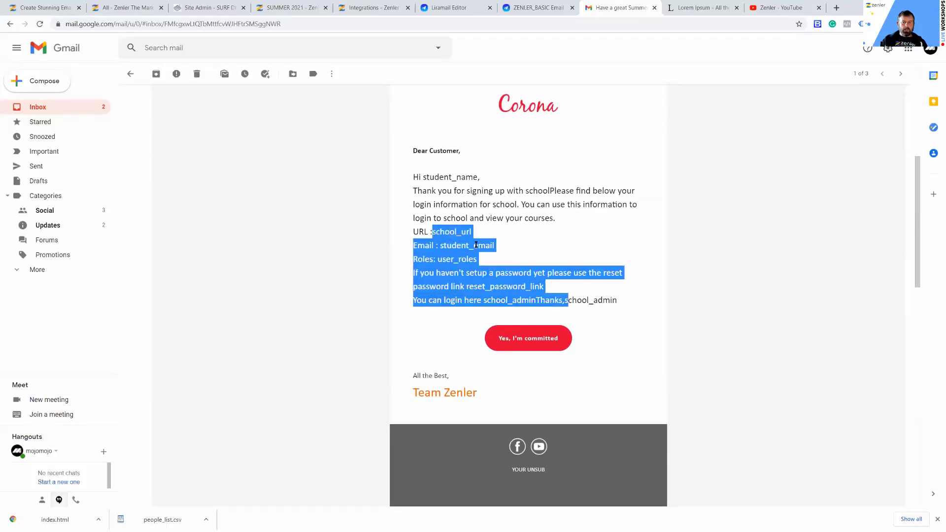
click(498, 244)
drag(498, 245, 431, 232)
click(481, 227)
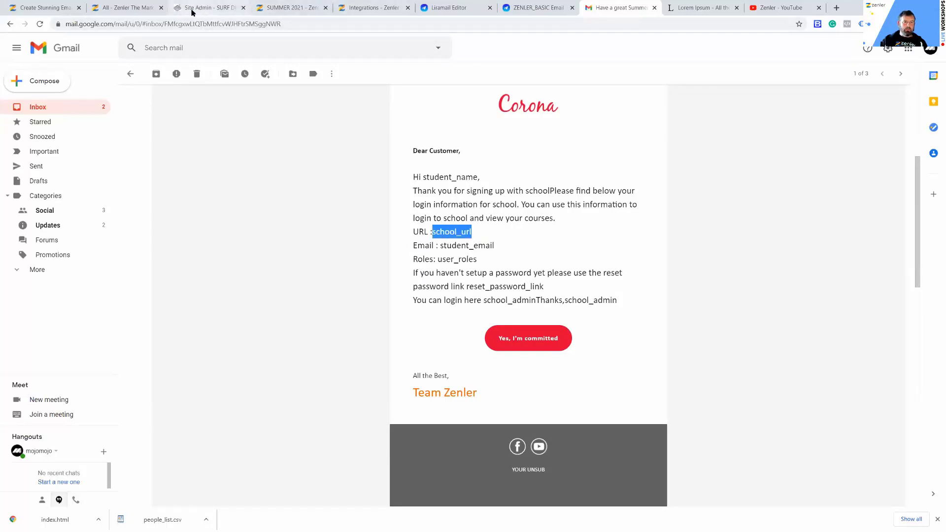
Replace the plain student_email text in the SUMMER 2021 broadcast with the email personalization variable
click(294, 8)
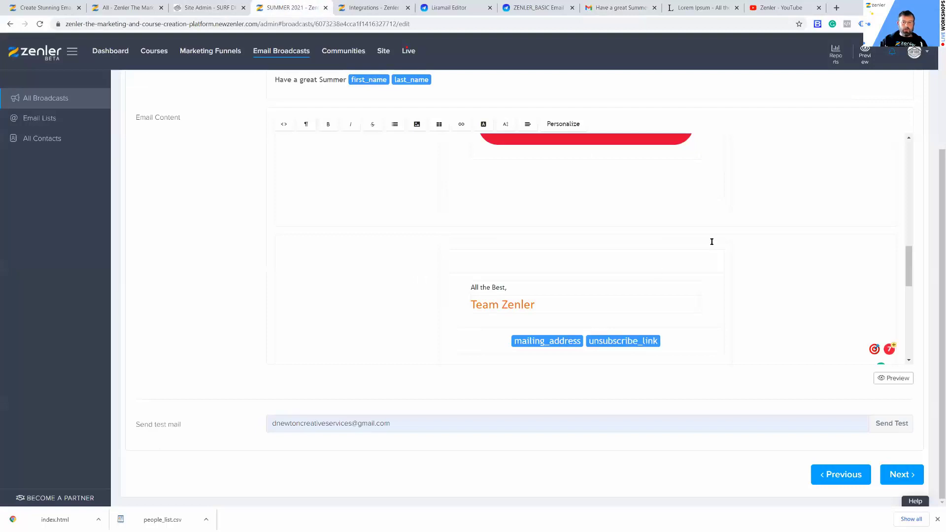
scroll(712, 242, up, 5)
drag(553, 284, 498, 284)
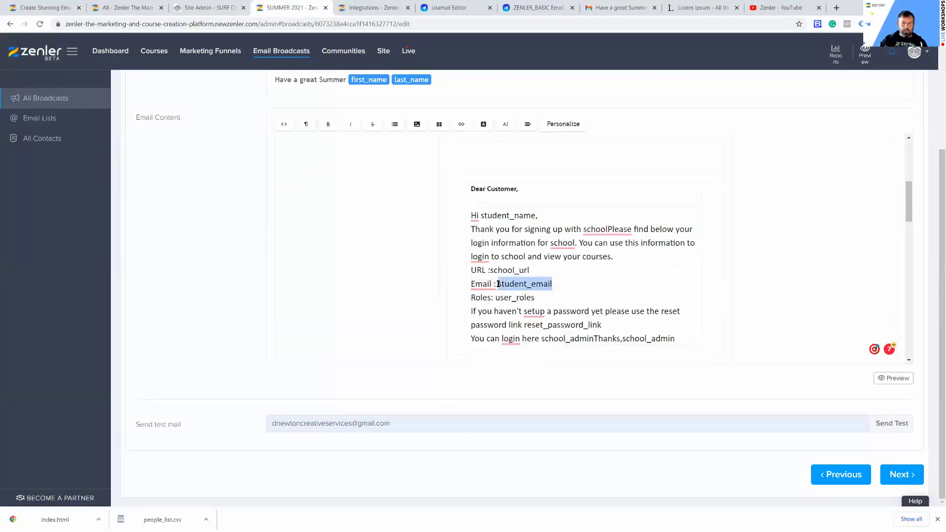
click(563, 125)
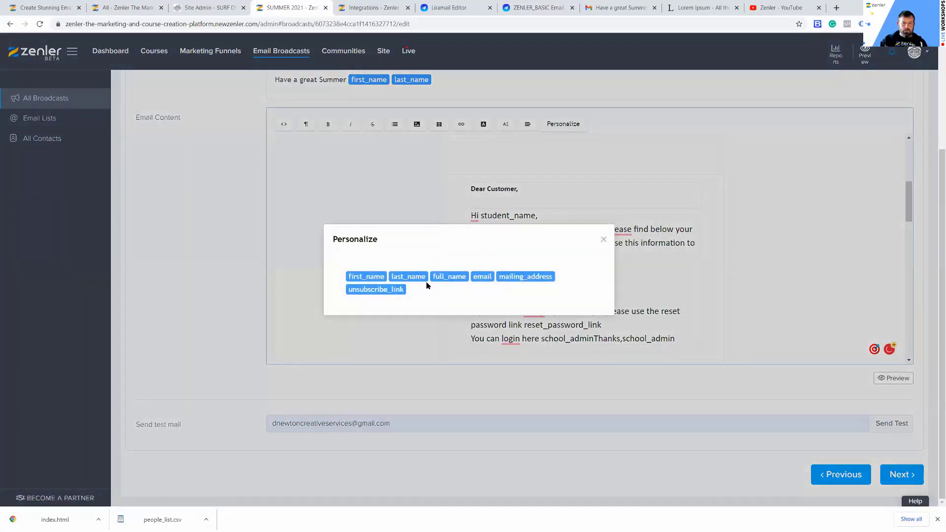
click(481, 277)
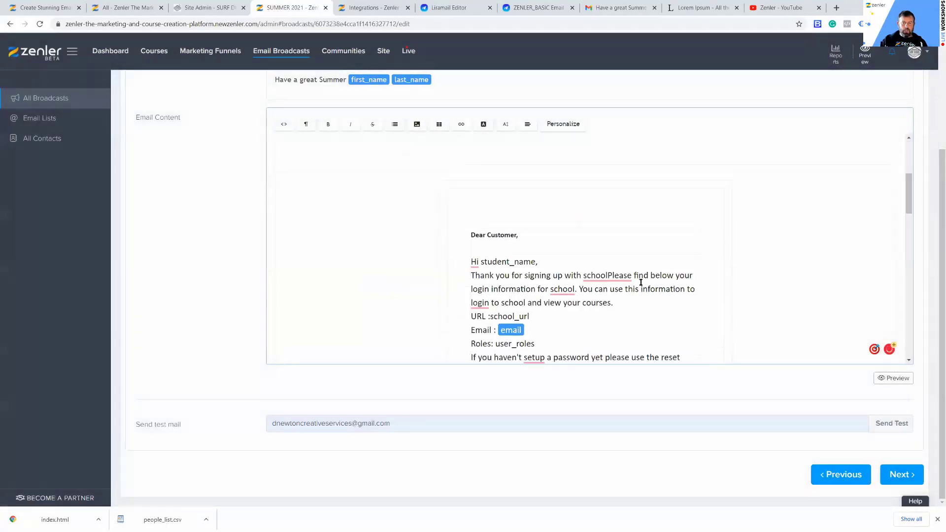
drag(530, 318, 490, 318)
click(590, 316)
Return to the ZENLER_BASIC template in Liramail, close the export dialog and examine the body text
click(456, 9)
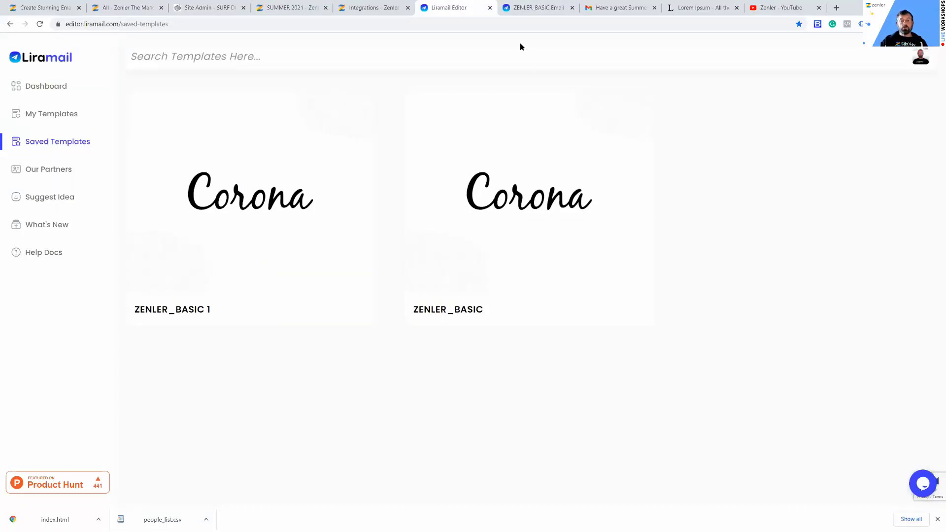
click(207, 9)
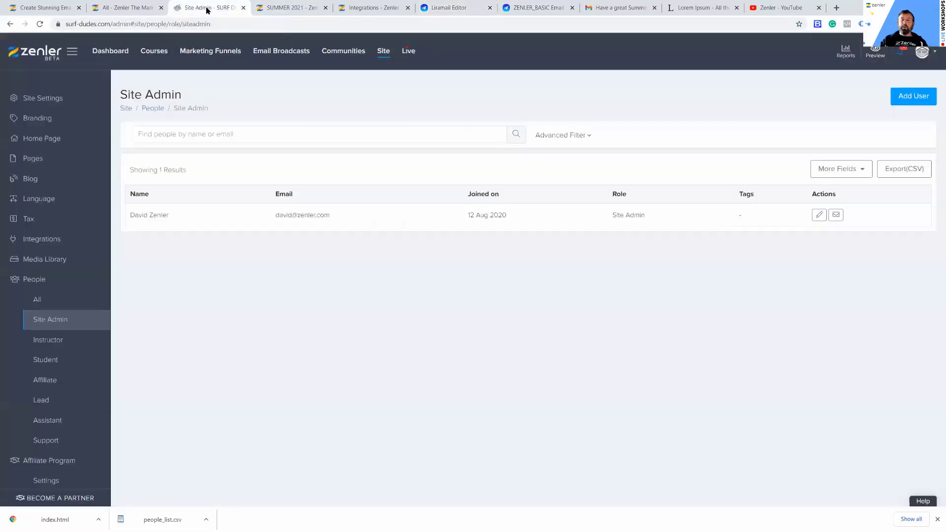
click(460, 10)
click(540, 9)
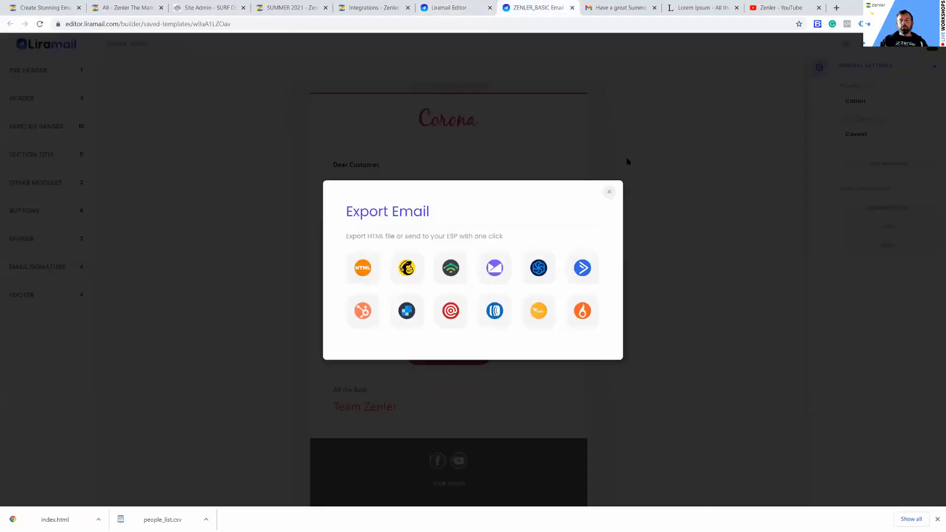
click(611, 192)
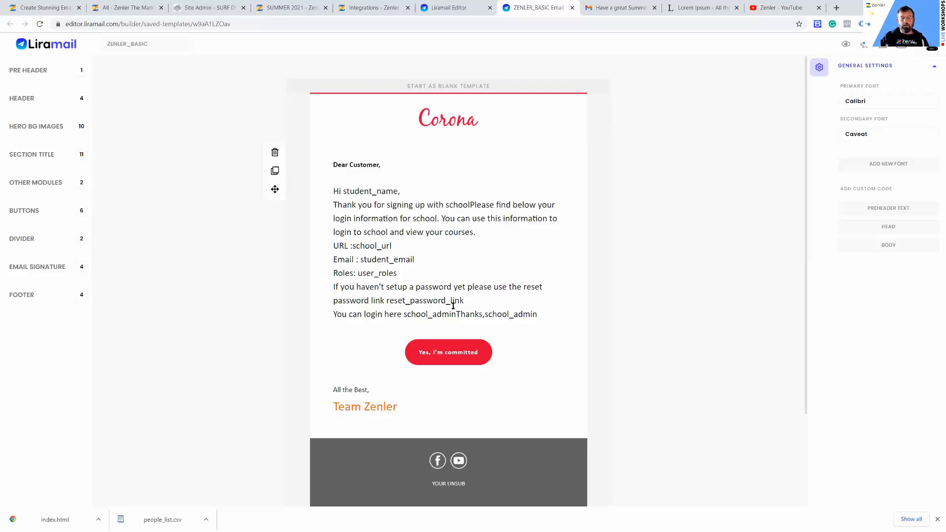
drag(498, 316, 333, 193)
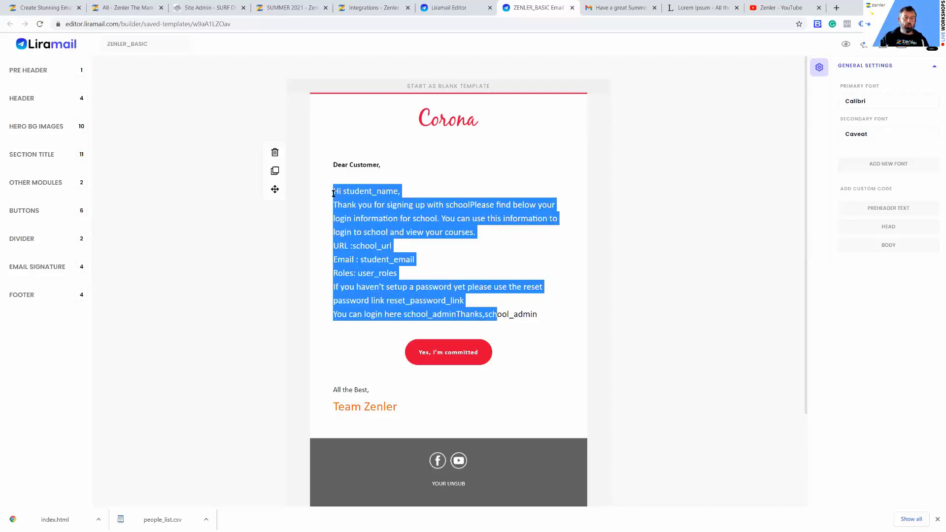
click(686, 267)
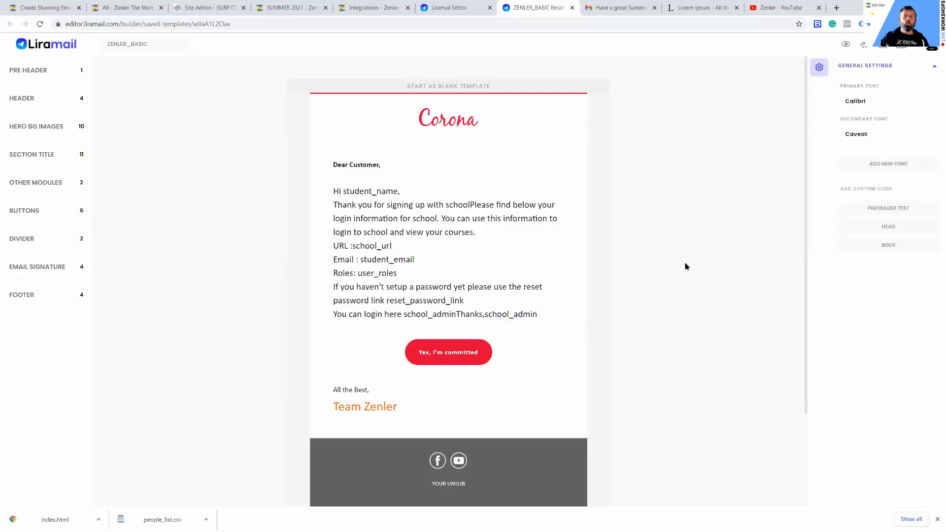